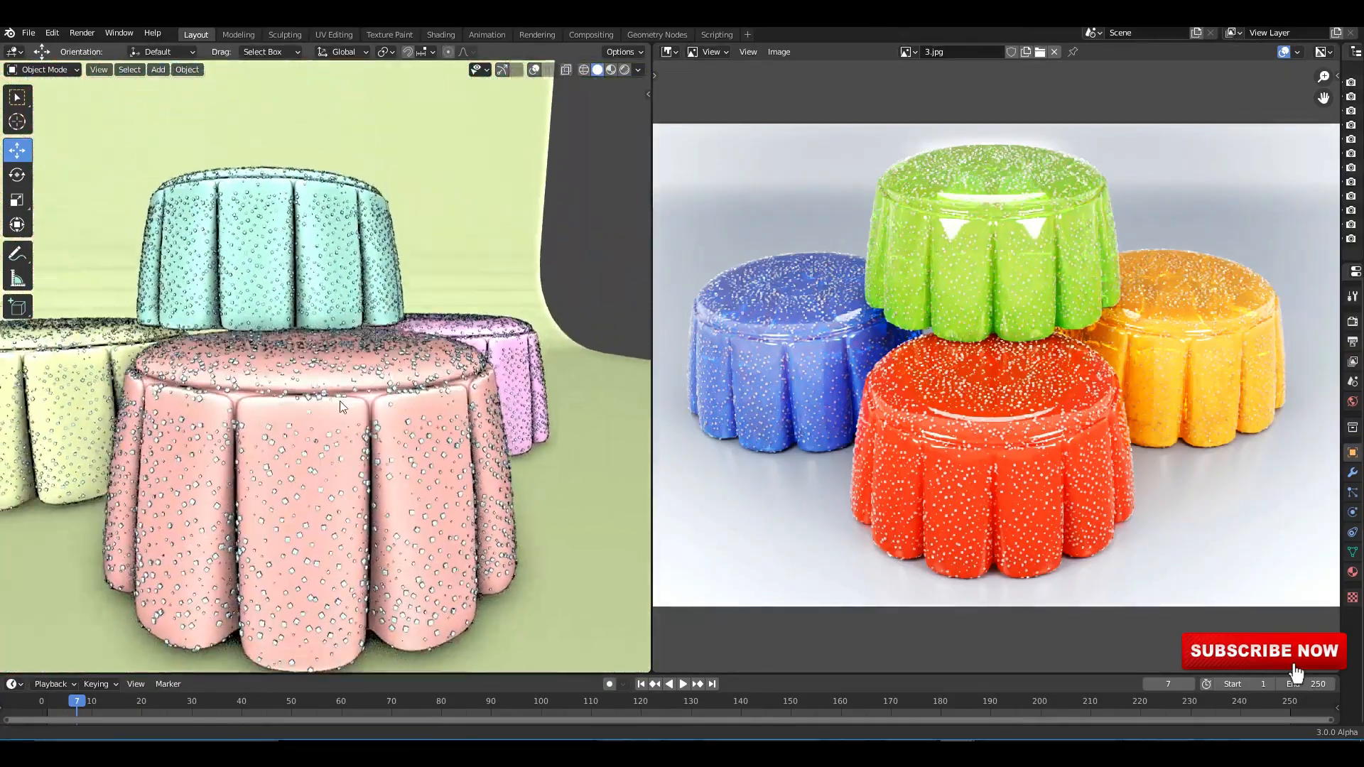
Step: Examine the finished jelly scene in material preview and rendered shading, and save the file
{"action": "middle_click_drag", "start_coordinate": [341, 355], "coordinate": [394, 363], "text": "shift"}
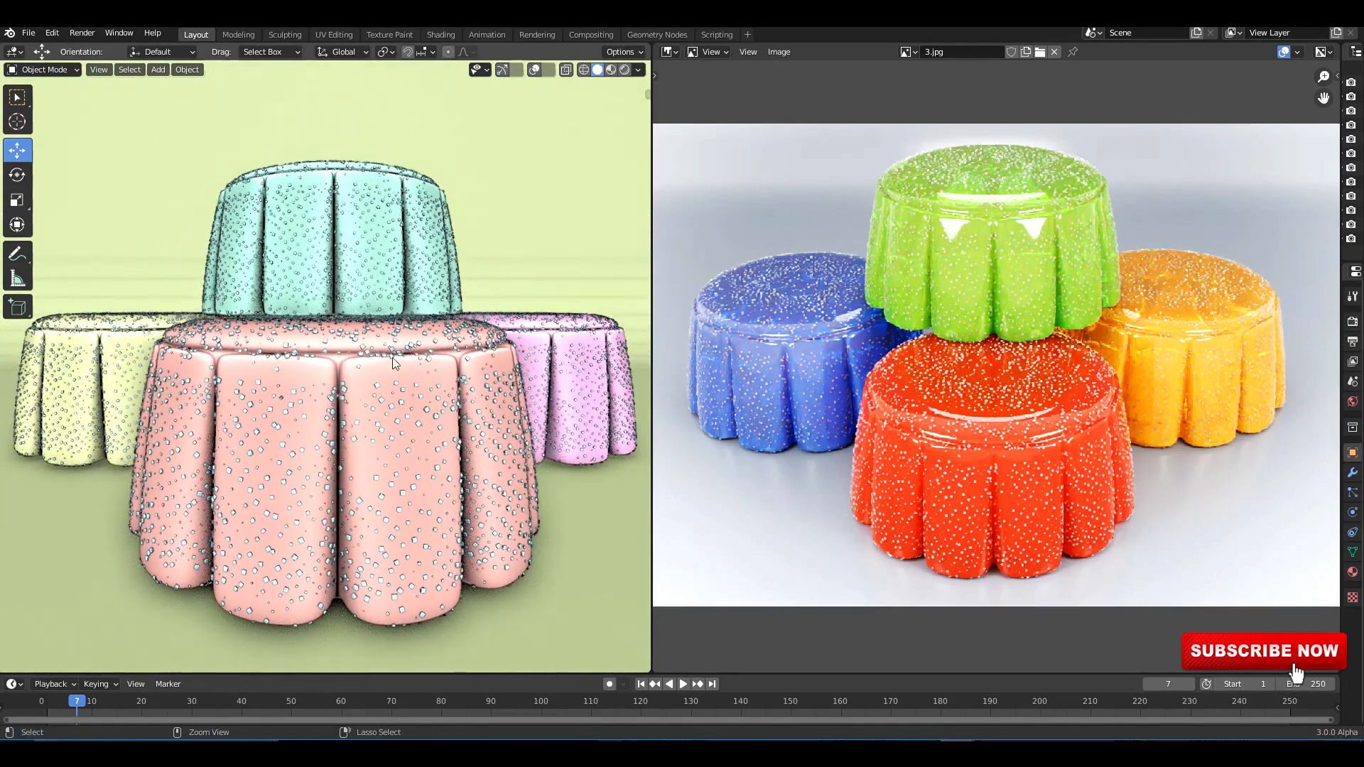
{"action": "left_click", "coordinate": [610, 70]}
{"action": "mouse_move", "coordinate": [403, 235]}
{"action": "middle_mouse_down"}
{"action": "mouse_move", "coordinate": [401, 294]}
{"action": "mouse_move", "coordinate": [348, 279]}
{"action": "mouse_move", "coordinate": [382, 275]}
{"action": "mouse_move", "coordinate": [348, 198]}
{"action": "mouse_move", "coordinate": [368, 219]}
{"action": "mouse_move", "coordinate": [364, 245]}
{"action": "middle_mouse_up"}
{"action": "scroll", "coordinate": [391, 288], "scroll_direction": "up", "scroll_amount": 5}
{"action": "scroll", "coordinate": [382, 275], "scroll_direction": "down", "scroll_amount": 5}
{"action": "scroll", "coordinate": [361, 230], "scroll_direction": "down", "scroll_amount": 4}
{"action": "scroll", "coordinate": [361, 263], "scroll_direction": "up", "scroll_amount": 4}
{"action": "key", "text": "ctrl+s"}
{"action": "left_click", "coordinate": [624, 70]}
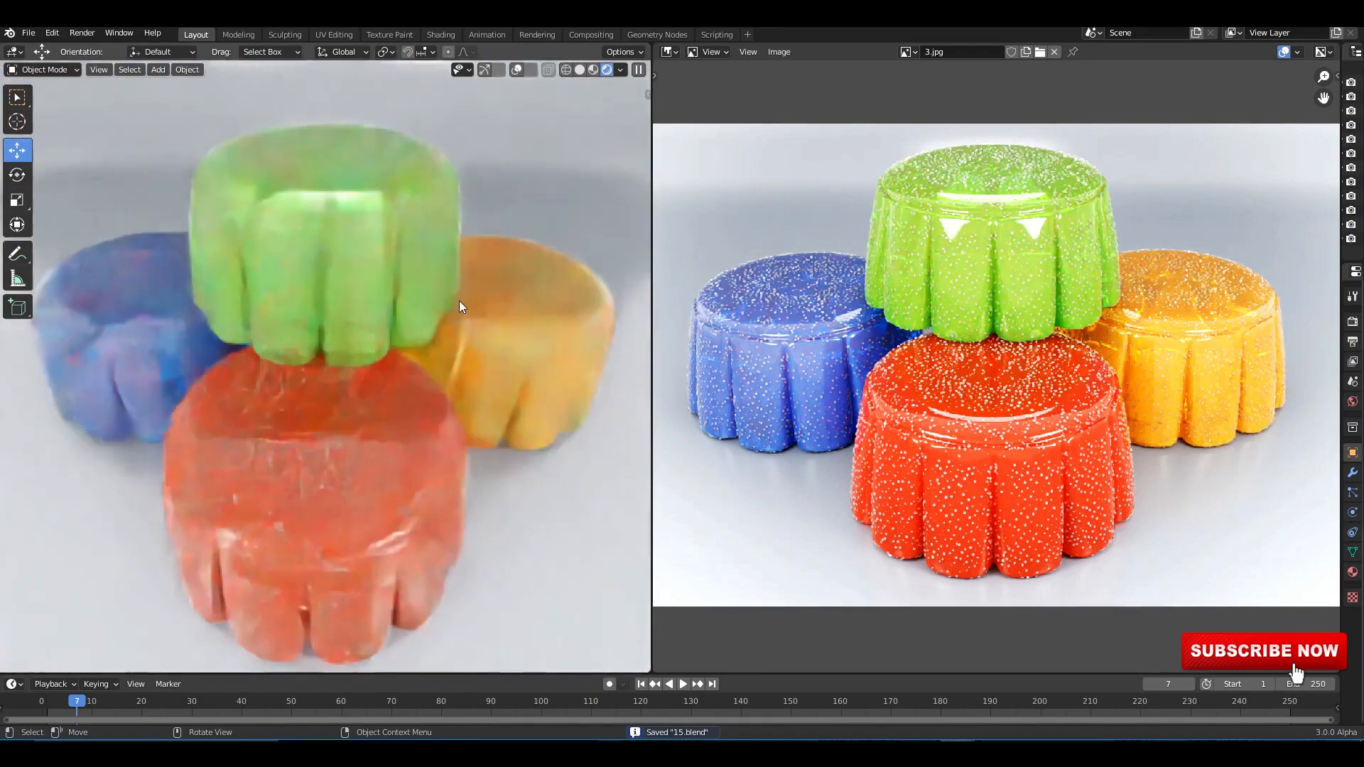
Step: Examine the sugar-coated jellies in the 3.jpg reference image and compare them with the 3D scene in material preview
{"action": "scroll", "coordinate": [1005, 249], "scroll_direction": "up", "scroll_amount": 4}
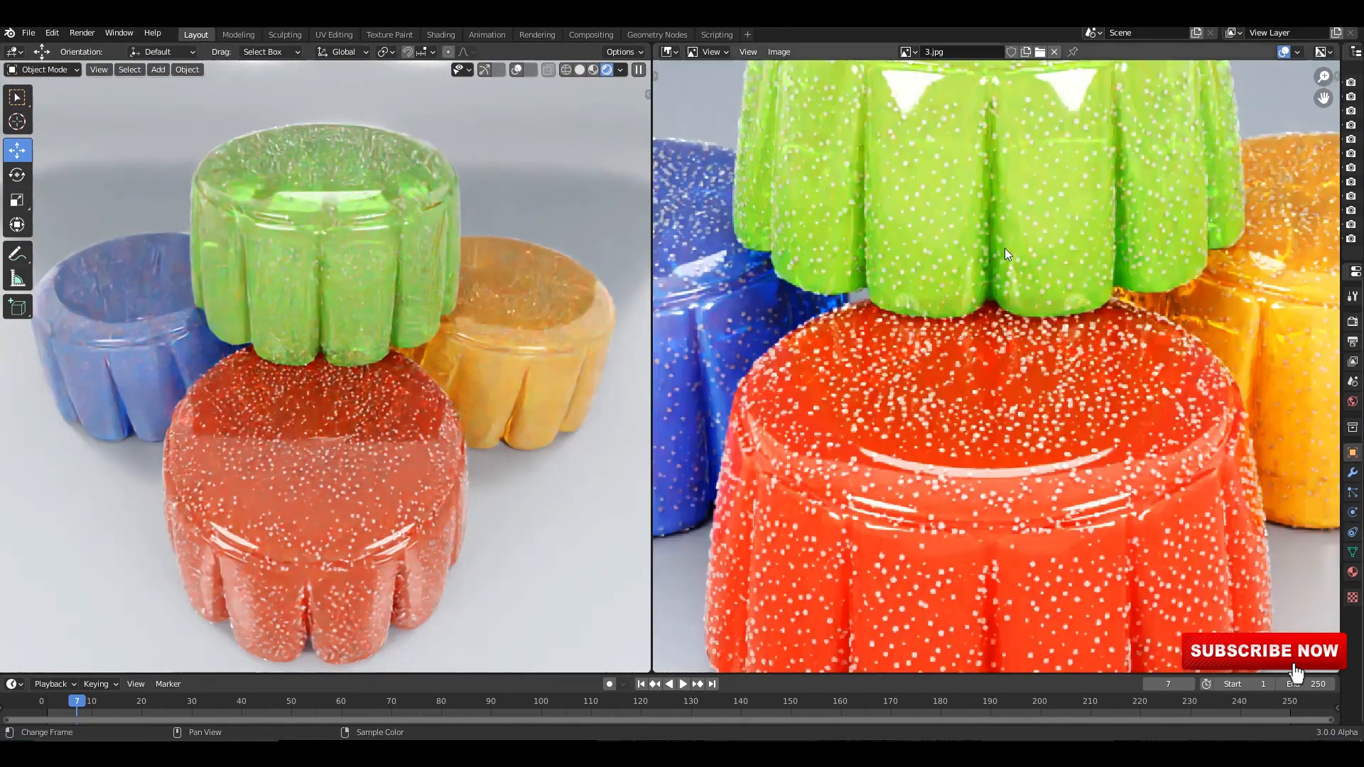
{"action": "middle_click_drag", "start_coordinate": [1023, 156], "coordinate": [935, 305]}
{"action": "scroll", "coordinate": [1023, 298], "scroll_direction": "up", "scroll_amount": 2}
{"action": "scroll", "coordinate": [924, 412], "scroll_direction": "up", "scroll_amount": 3}
{"action": "scroll", "coordinate": [1191, 320], "scroll_direction": "down", "scroll_amount": 2}
{"action": "middle_click_drag", "start_coordinate": [1187, 319], "coordinate": [1115, 293]}
{"action": "scroll", "coordinate": [1094, 355], "scroll_direction": "down", "scroll_amount": 3}
{"action": "middle_click_drag", "start_coordinate": [1081, 392], "coordinate": [832, 142]}
{"action": "scroll", "coordinate": [972, 432], "scroll_direction": "down", "scroll_amount": 3}
{"action": "middle_click_drag", "start_coordinate": [873, 478], "coordinate": [1073, 378]}
{"action": "scroll", "coordinate": [1071, 399], "scroll_direction": "down", "scroll_amount": 2}
{"action": "middle_click_drag", "start_coordinate": [378, 384], "coordinate": [378, 357]}
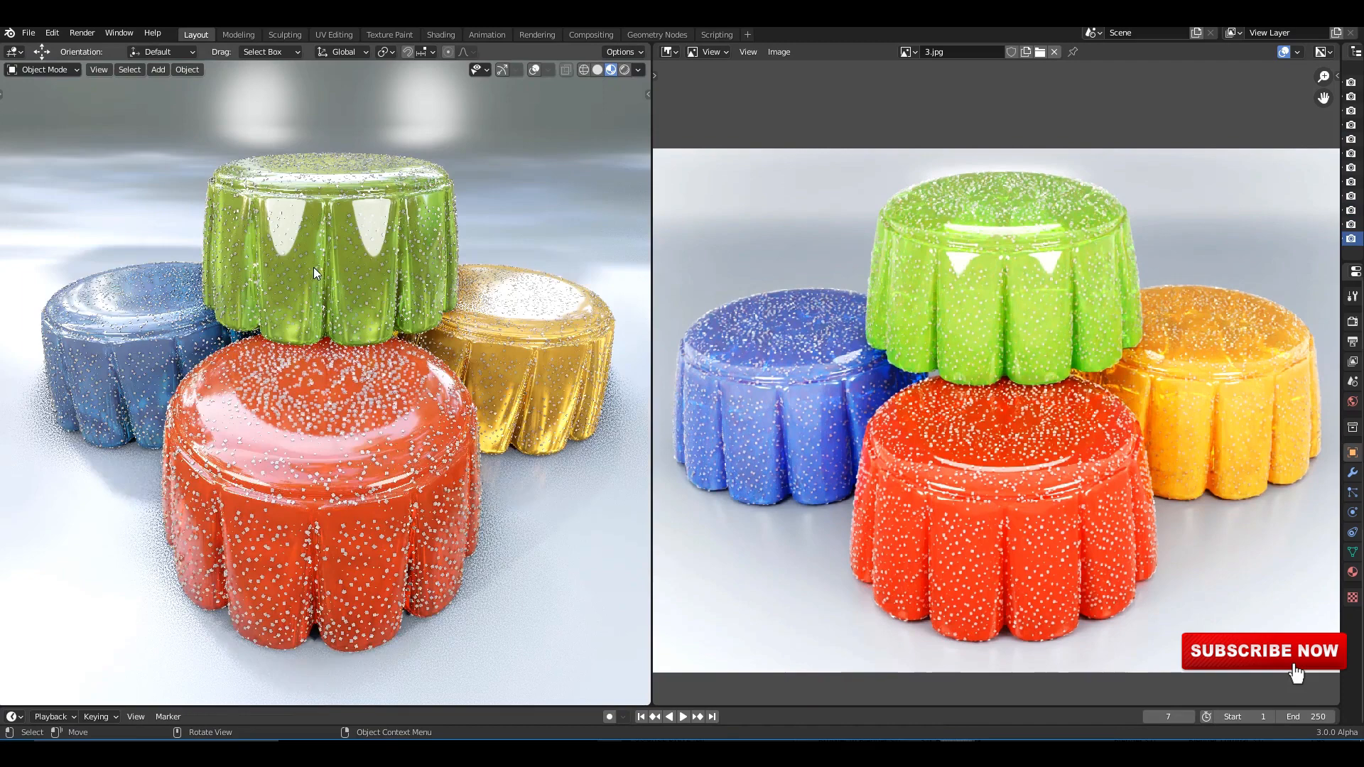
{"action": "middle_click_drag", "start_coordinate": [313, 267], "coordinate": [348, 263]}
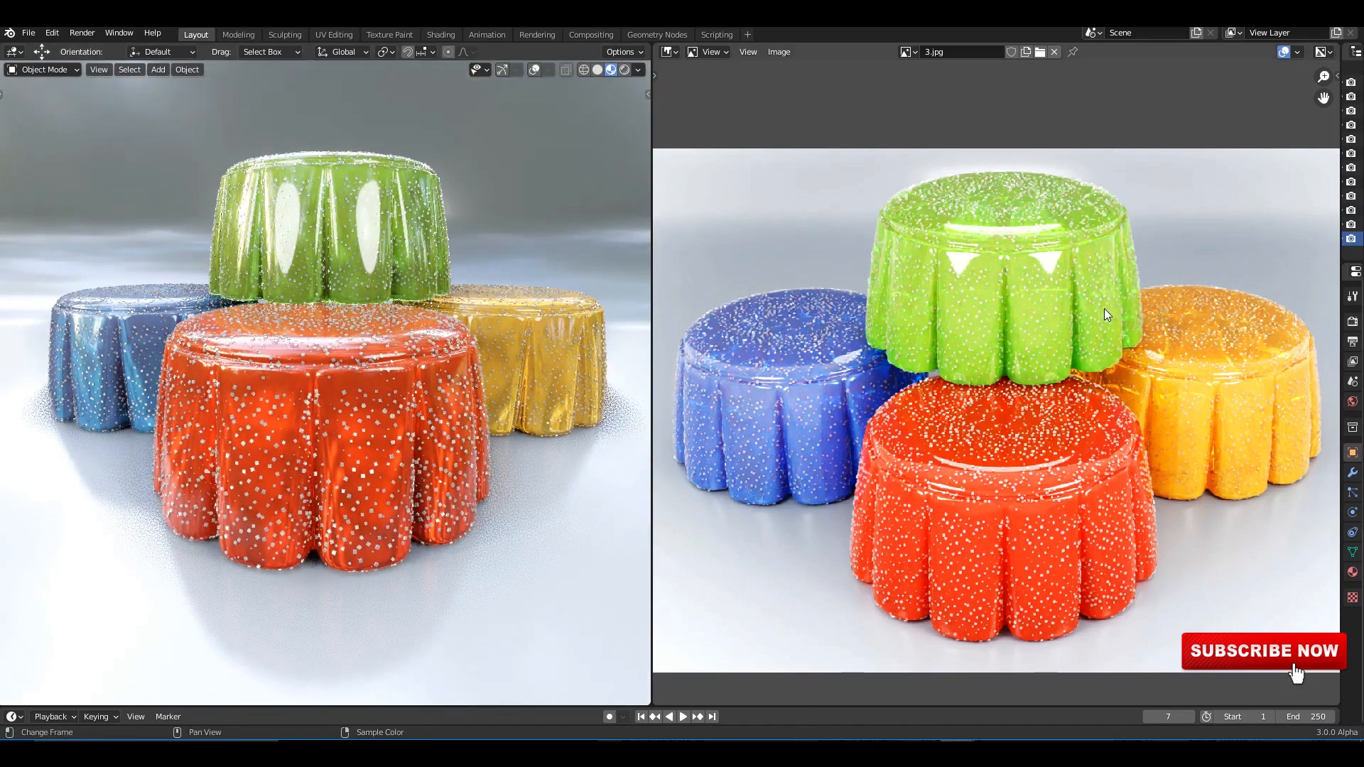
{"action": "scroll", "coordinate": [1059, 271], "scroll_direction": "up", "scroll_amount": 1}
{"action": "middle_click_drag", "start_coordinate": [1059, 271], "coordinate": [1051, 260]}
{"action": "scroll", "coordinate": [1051, 260], "scroll_direction": "down", "scroll_amount": 1}
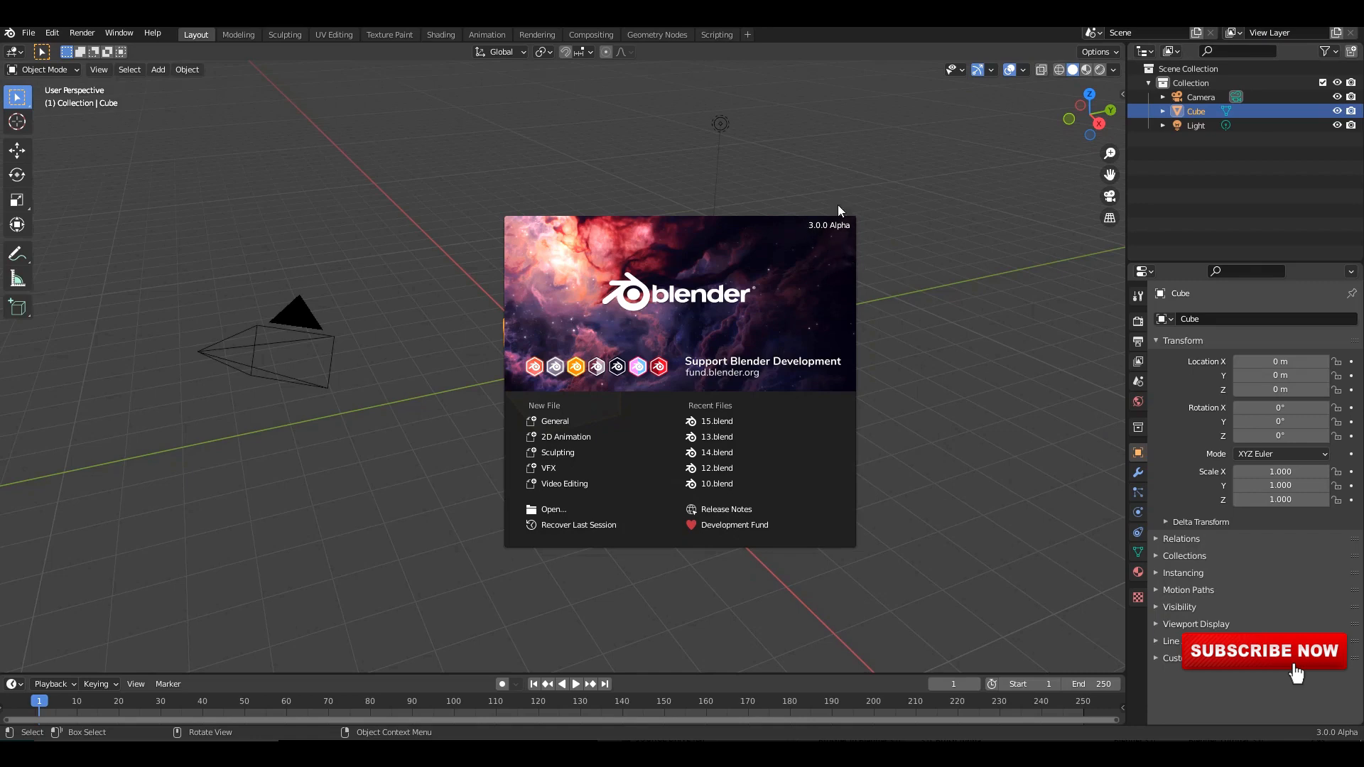
Step: Start the Shortcut VUr input display and set the solid viewport shading colour to Random
{"action": "left_click", "coordinate": [965, 340]}
{"action": "key", "text": "n"}
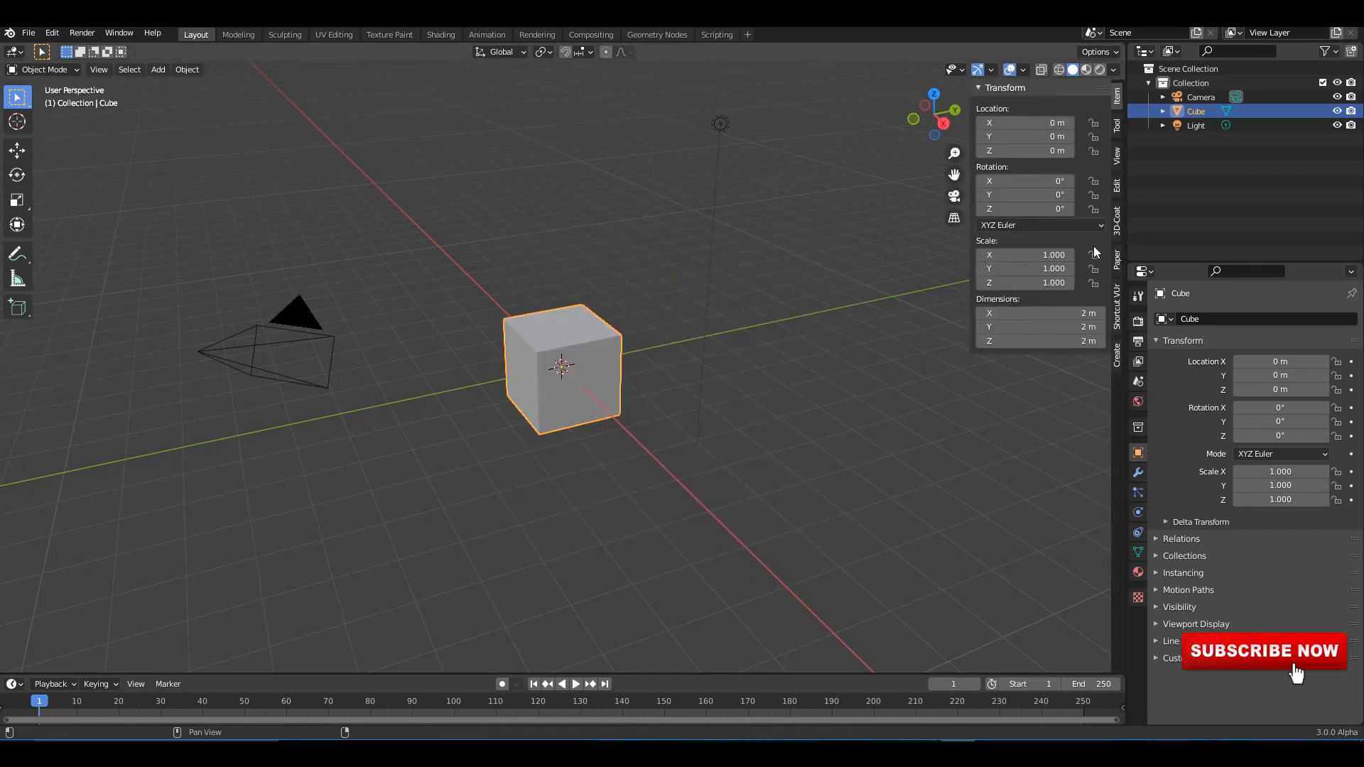
{"action": "left_click", "coordinate": [1117, 306]}
{"action": "left_click", "coordinate": [1114, 69]}
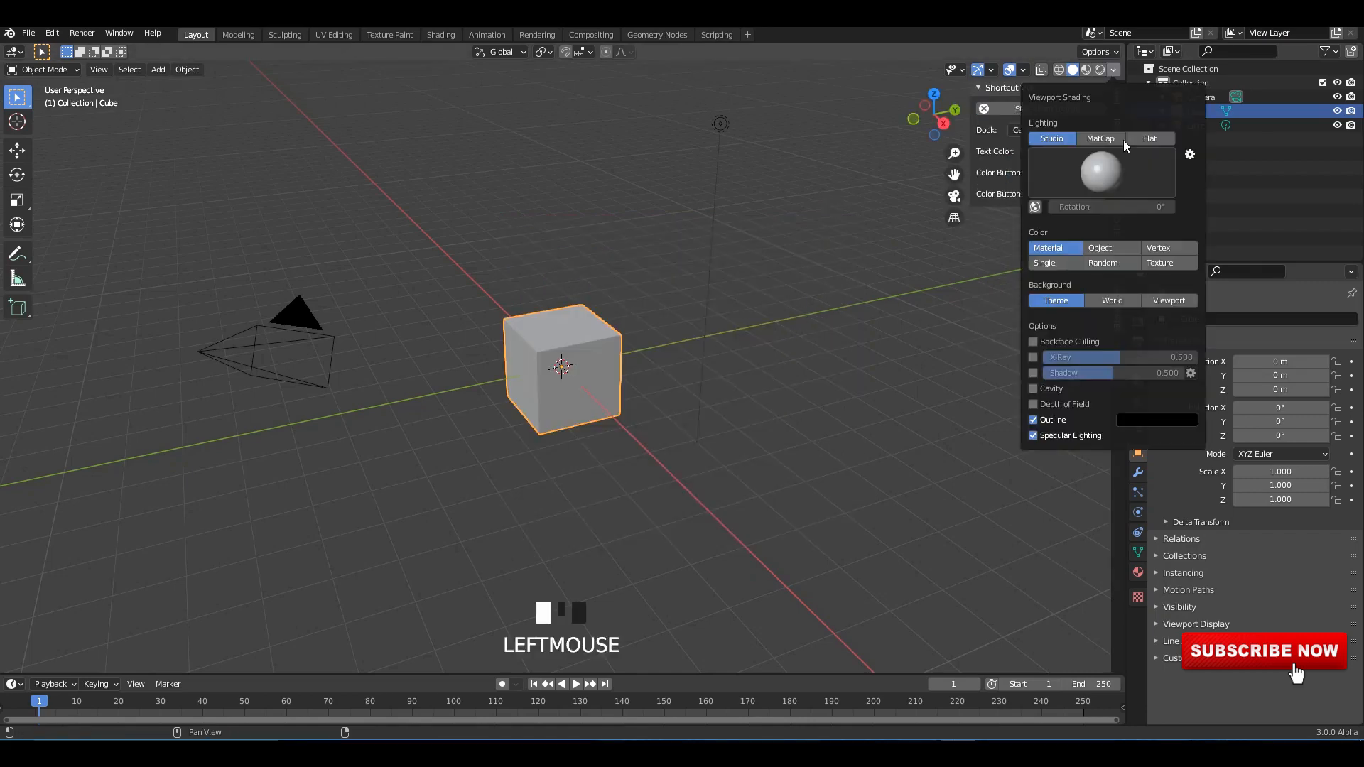
{"action": "left_click", "coordinate": [1103, 263]}
Step: Hide the sidebar and delete the default cube, camera and light from the scene
{"action": "mouse_move", "coordinate": [803, 313]}
{"action": "middle_mouse_down"}
{"action": "mouse_move", "coordinate": [784, 336]}
{"action": "mouse_move", "coordinate": [718, 357]}
{"action": "mouse_move", "coordinate": [726, 348]}
{"action": "mouse_move", "coordinate": [585, 302]}
{"action": "mouse_move", "coordinate": [552, 262]}
{"action": "middle_mouse_up"}
{"action": "key", "text": "n"}
{"action": "key", "text": "a"}
{"action": "key", "text": "Delete"}
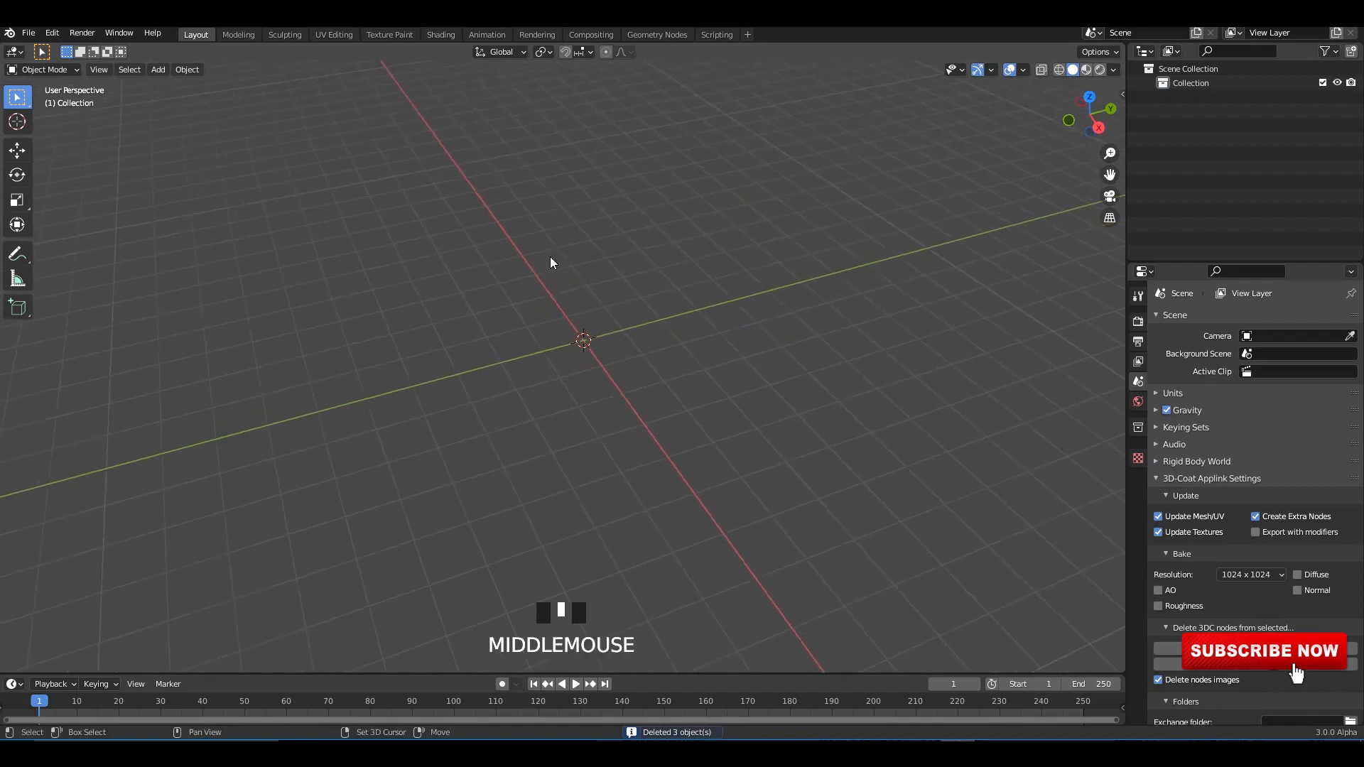
Step: Add a 12-sided cylinder mesh at the world origin
{"action": "key", "text": "shift+a"}
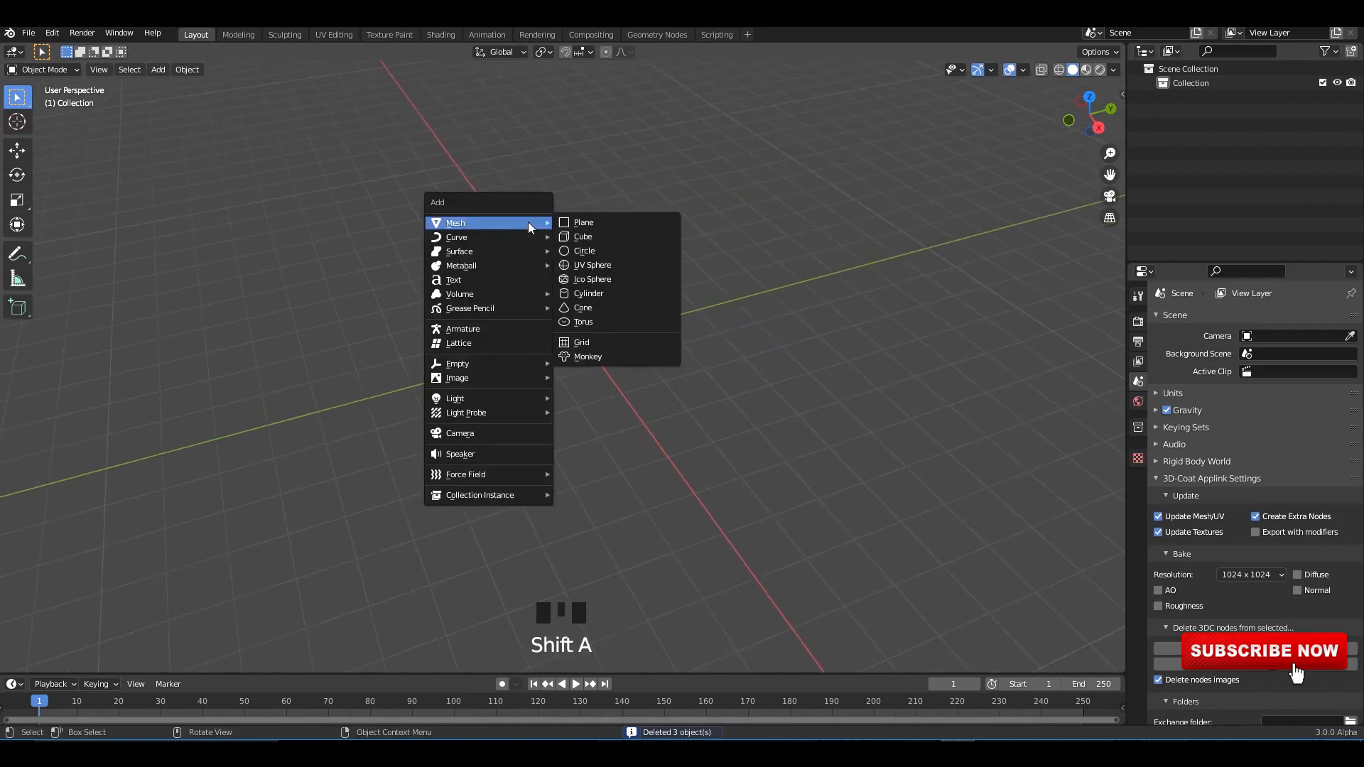
{"action": "left_click", "coordinate": [599, 293]}
{"action": "left_click", "coordinate": [130, 666]}
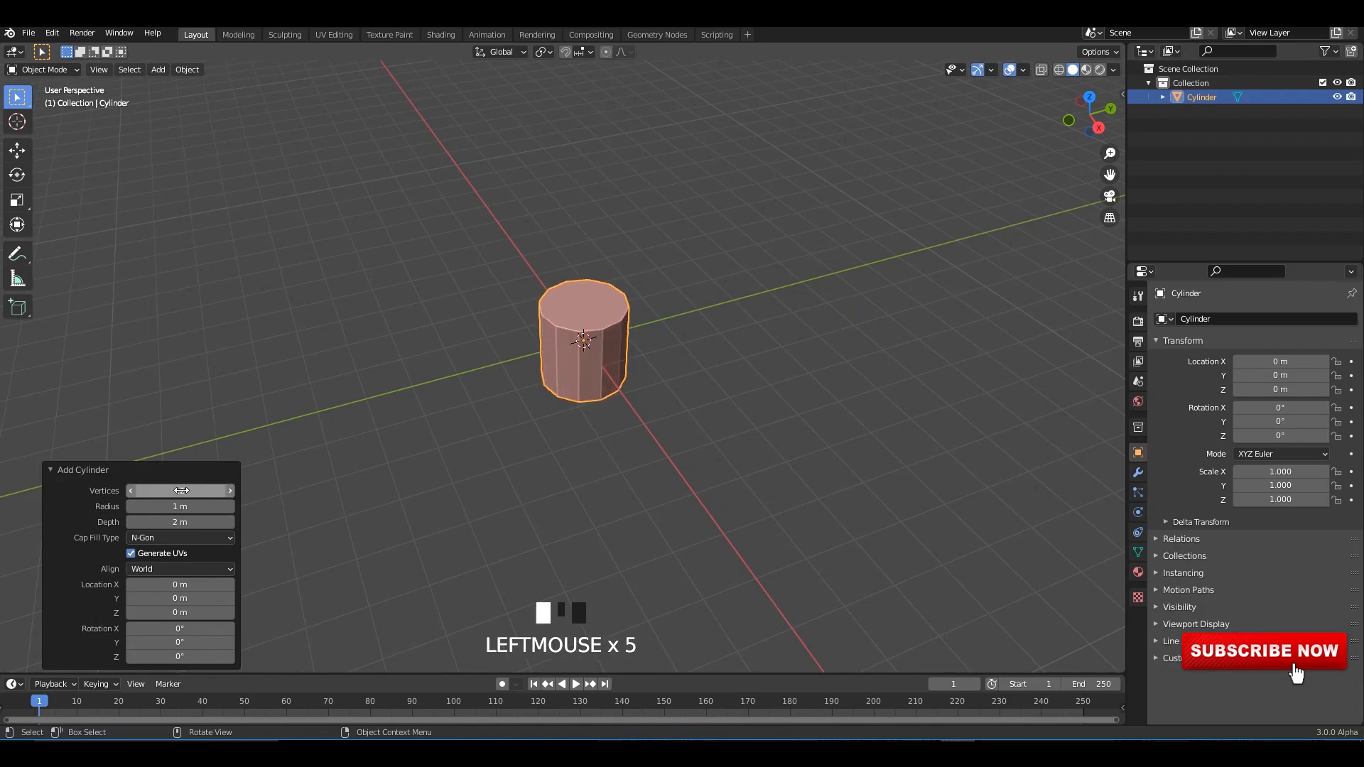
{"action": "left_click", "coordinate": [625, 326]}
Step: Shade the cylinder smooth and enable Auto Smooth for its normals at 30°
{"action": "scroll", "coordinate": [632, 330], "scroll_direction": "up", "scroll_amount": 3}
{"action": "right_click", "coordinate": [651, 325]}
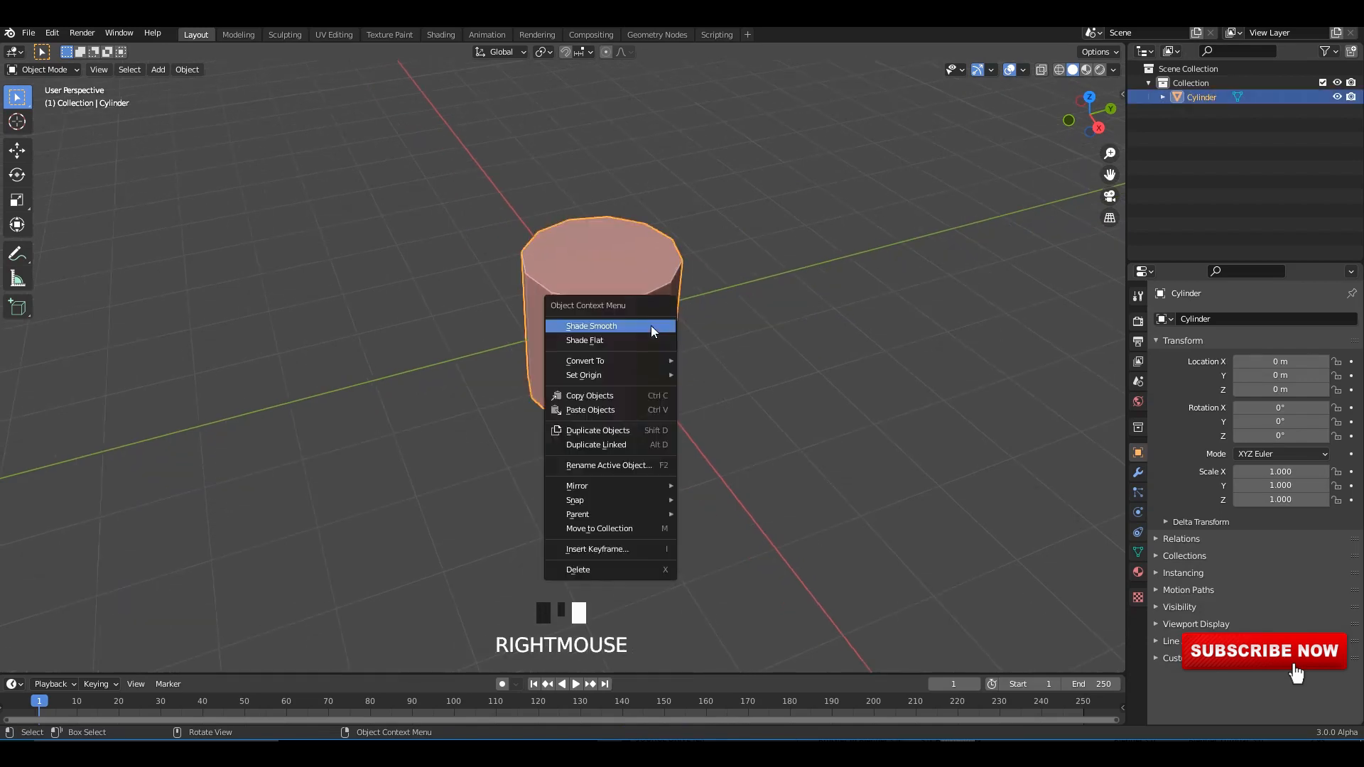
{"action": "left_click", "coordinate": [651, 325]}
{"action": "left_click", "coordinate": [1139, 553]}
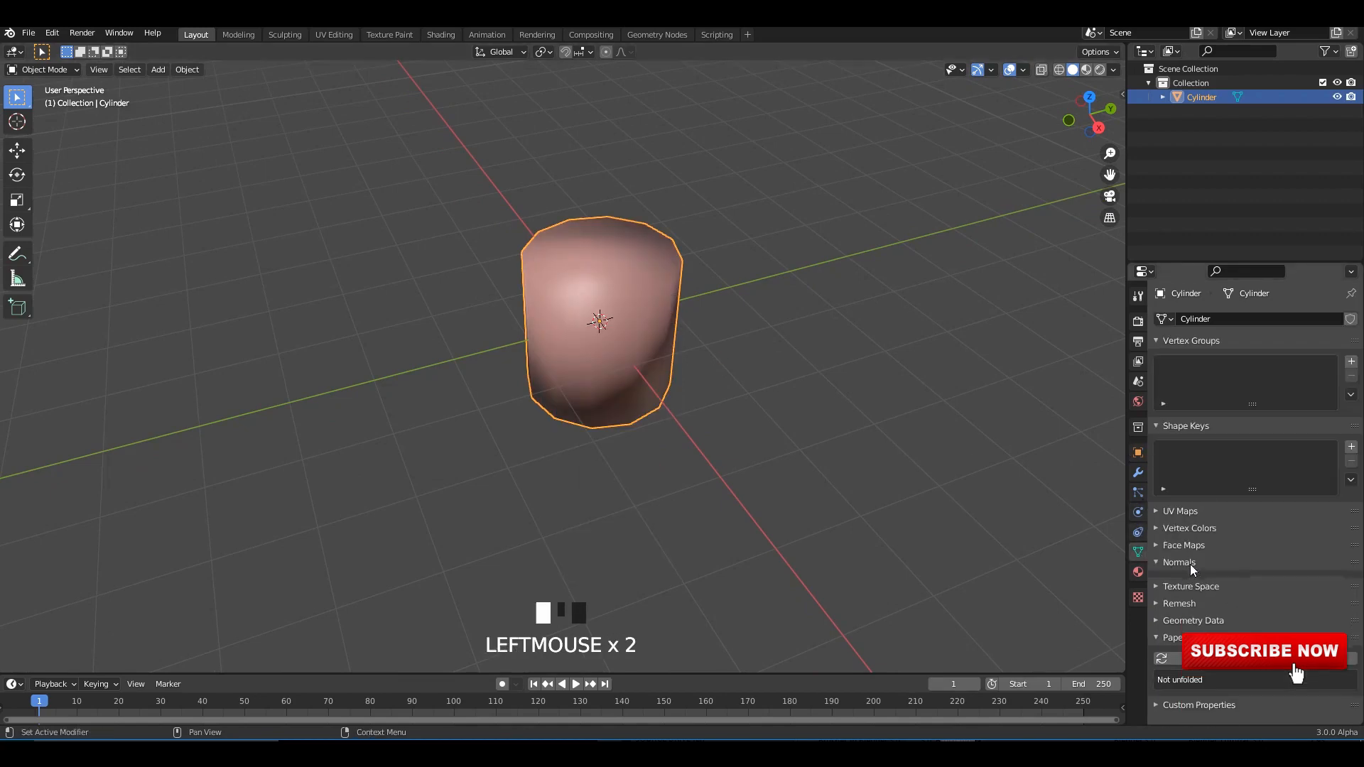
Step: Scale the cylinder to about 0.518 along Z and raise it about 0.524 m so its base sits on the ground line
{"action": "middle_click_drag", "start_coordinate": [611, 320], "coordinate": [753, 373], "text": "alt"}
{"action": "scroll", "coordinate": [759, 378], "scroll_direction": "up", "scroll_amount": 2}
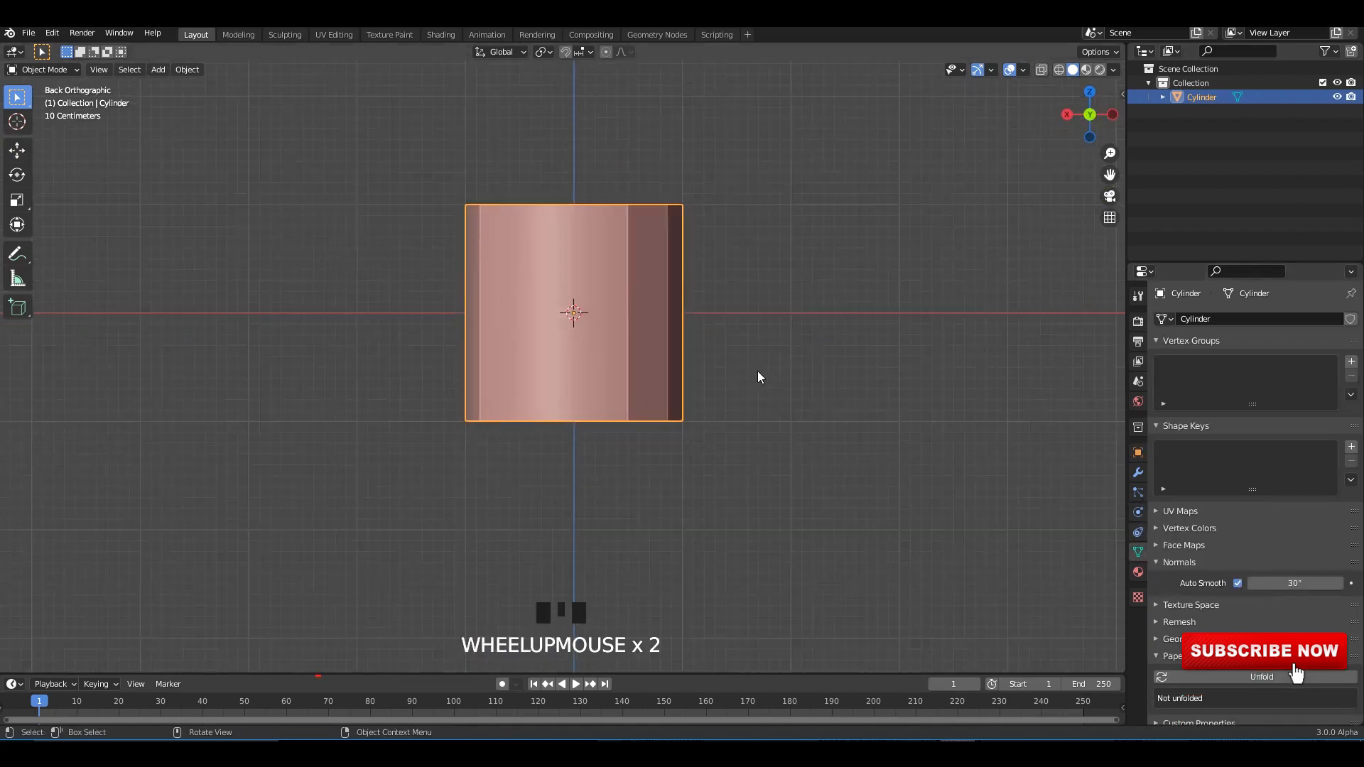
{"action": "key", "text": "s"}
{"action": "key", "text": "z"}
{"action": "left_click", "coordinate": [746, 446]}
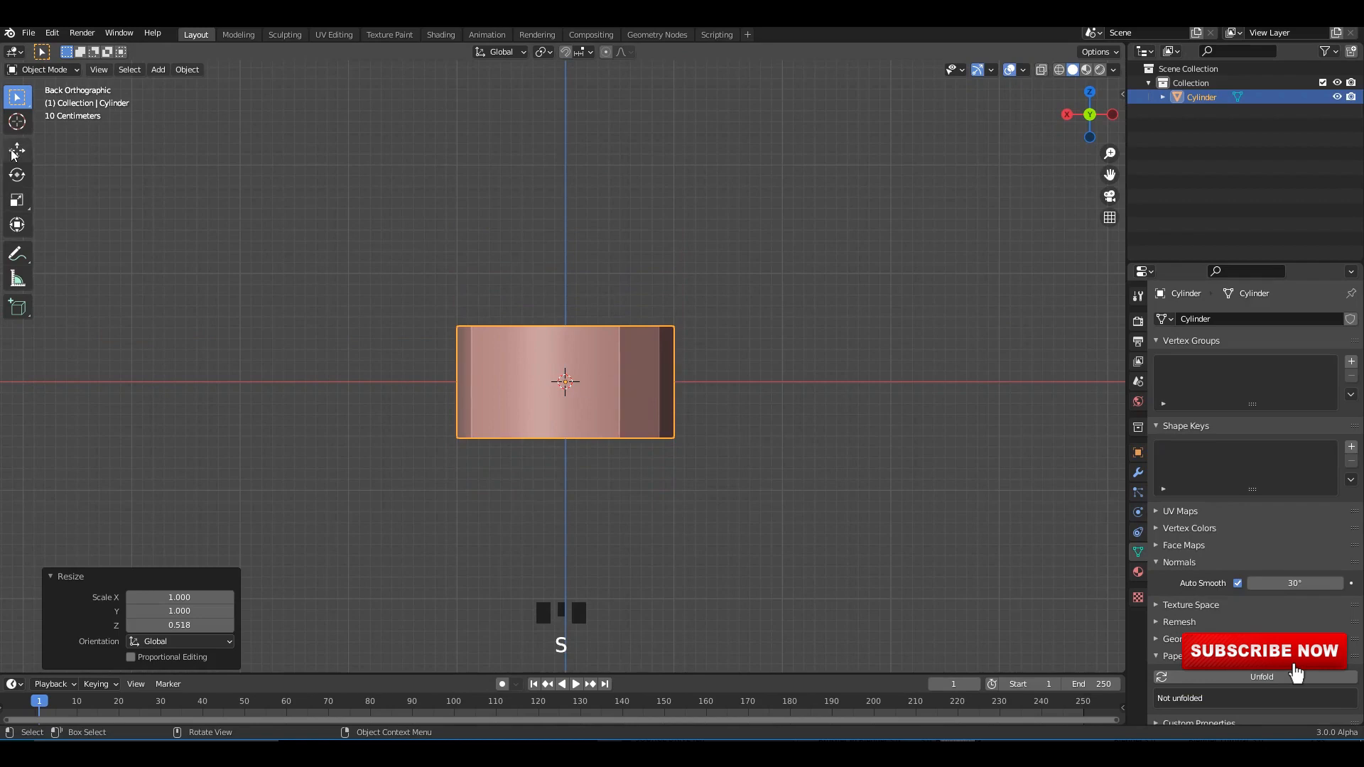
{"action": "left_click_drag", "start_coordinate": [571, 346], "coordinate": [538, 280]}
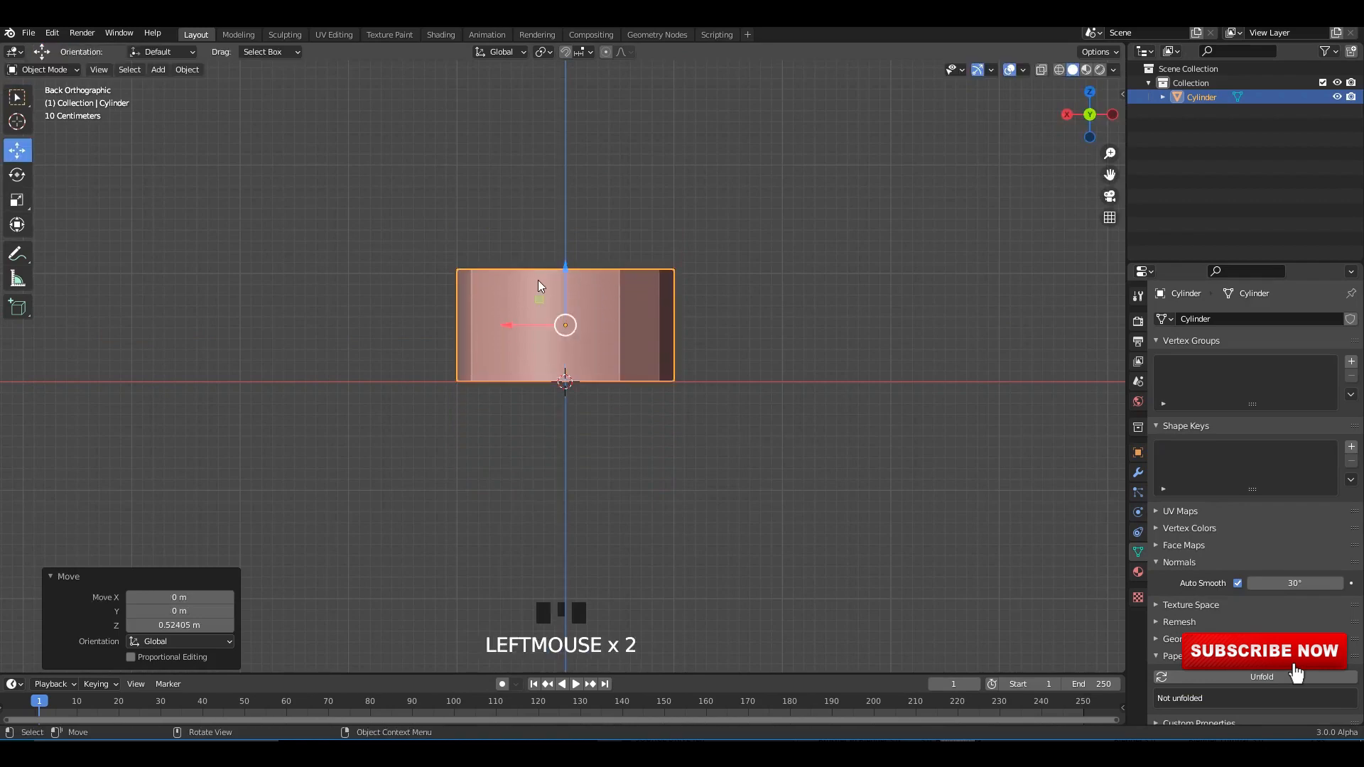
Step: Enter Edit Mode on the cylinder, select its top face in face selection mode and save the file
{"action": "middle_click_drag", "start_coordinate": [538, 280], "coordinate": [624, 318]}
{"action": "key", "text": "alt+z"}
{"action": "key", "text": "Tab"}
{"action": "key", "text": "Tab"}
{"action": "key", "text": "Tab"}
{"action": "key", "text": "Tab"}
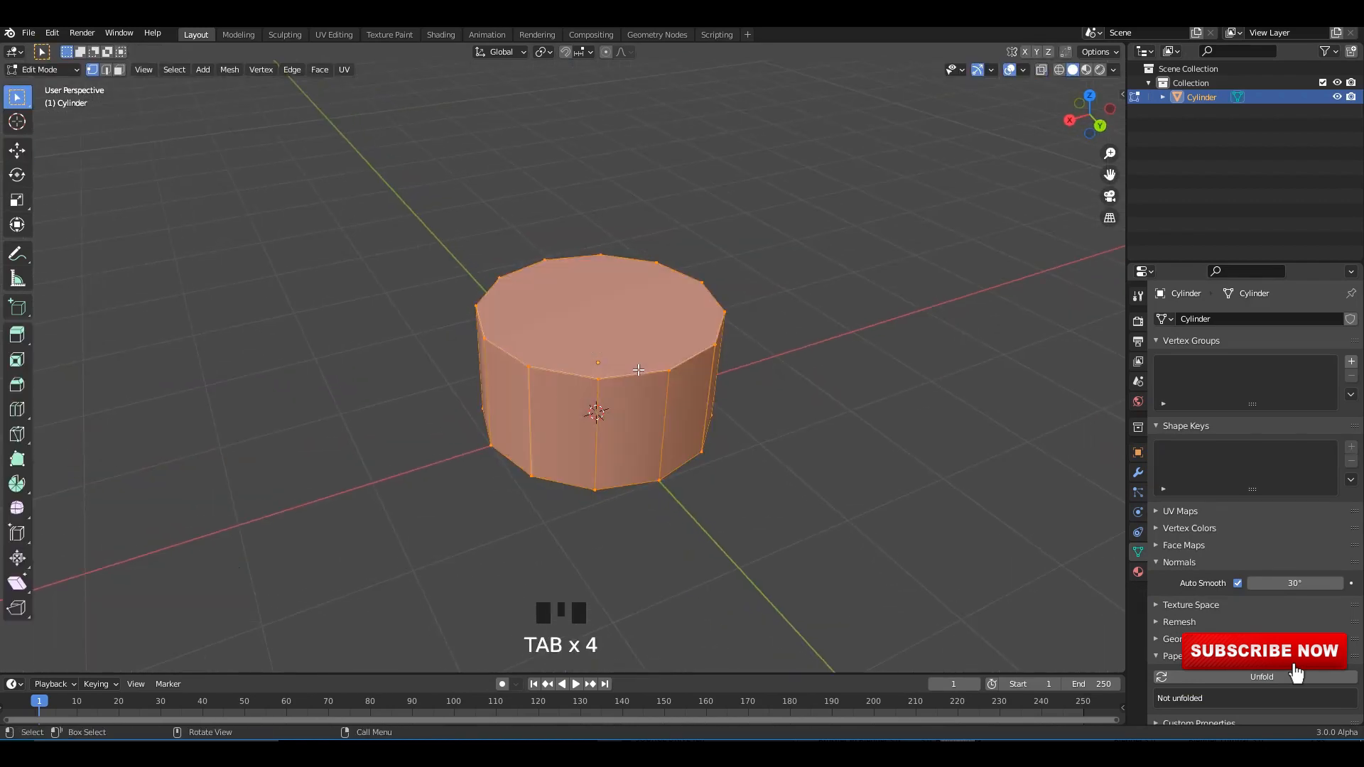
{"action": "middle_click_drag", "start_coordinate": [660, 382], "coordinate": [627, 361]}
{"action": "key", "text": "3"}
{"action": "left_click", "coordinate": [608, 297]}
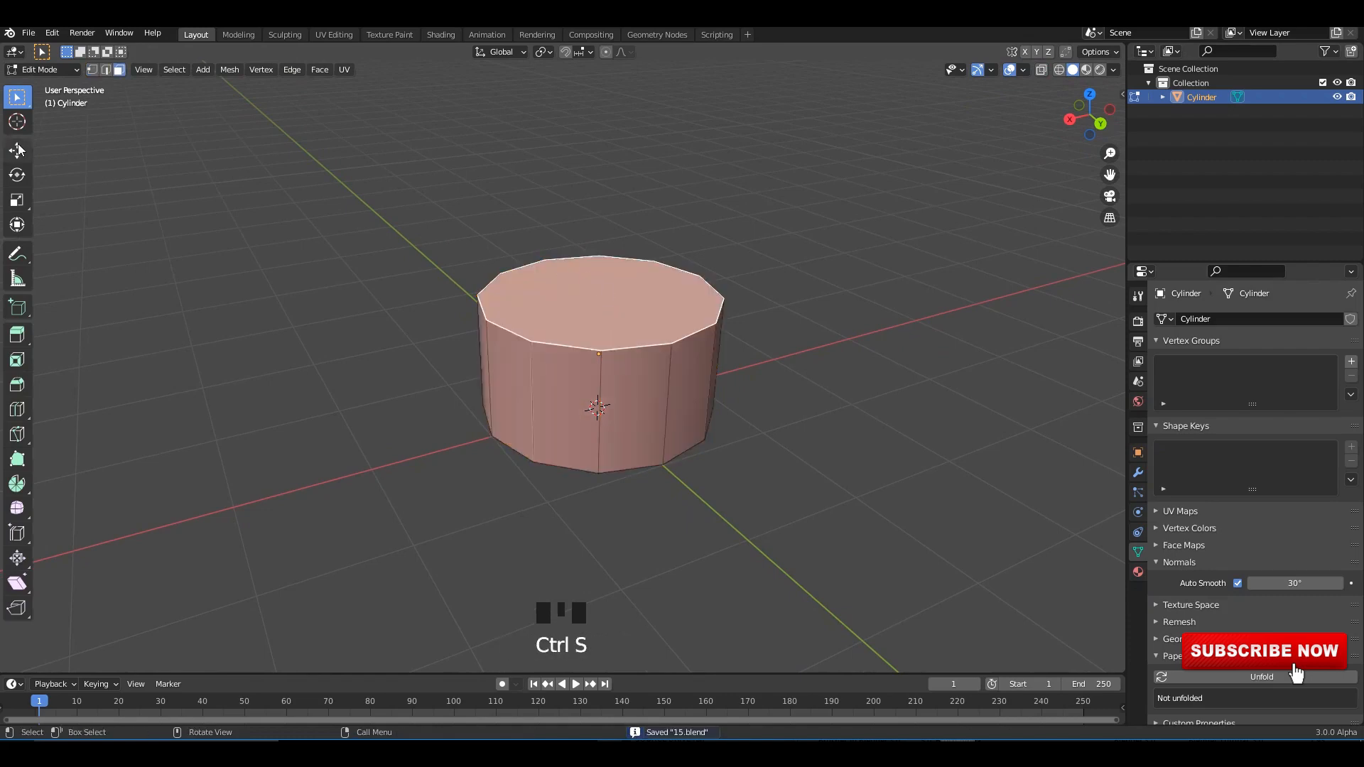
{"action": "left_click_drag", "start_coordinate": [601, 250], "coordinate": [601, 249]}
{"action": "key", "text": "ctrl+s"}
{"action": "middle_click_drag", "start_coordinate": [621, 328], "coordinate": [625, 302]}
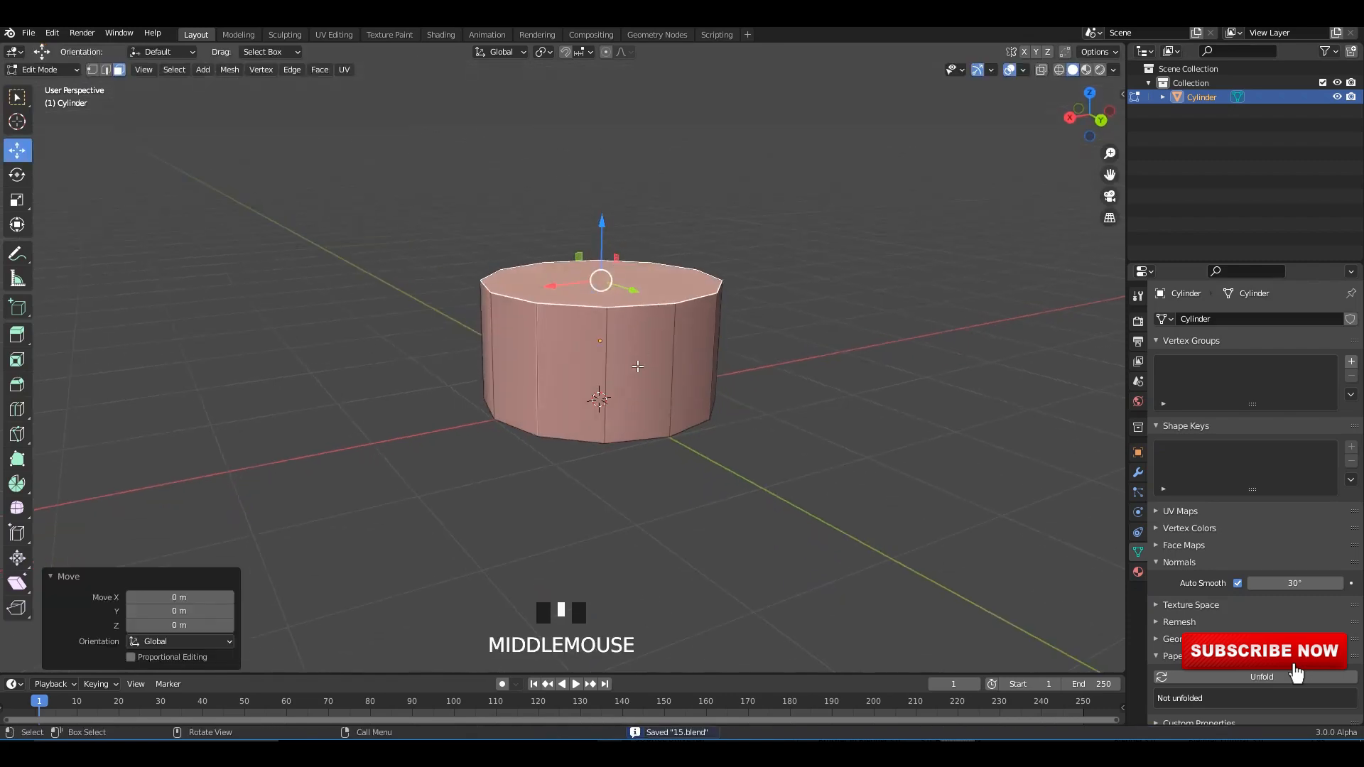
Step: Select all the vertical side faces around the cylinder
{"action": "left_click", "coordinate": [632, 364]}
{"action": "left_click", "coordinate": [563, 363], "text": "shift"}
{"action": "middle_click_drag", "start_coordinate": [562, 363], "coordinate": [608, 346]}
{"action": "left_click", "coordinate": [599, 359], "text": "shift"}
{"action": "left_click", "coordinate": [551, 358], "text": "shift"}
{"action": "left_click", "coordinate": [608, 346], "text": "shift"}
{"action": "left_click", "coordinate": [553, 345], "text": "shift"}
{"action": "left_click", "coordinate": [509, 343], "text": "shift"}
{"action": "middle_click_drag", "start_coordinate": [509, 342], "coordinate": [601, 338]}
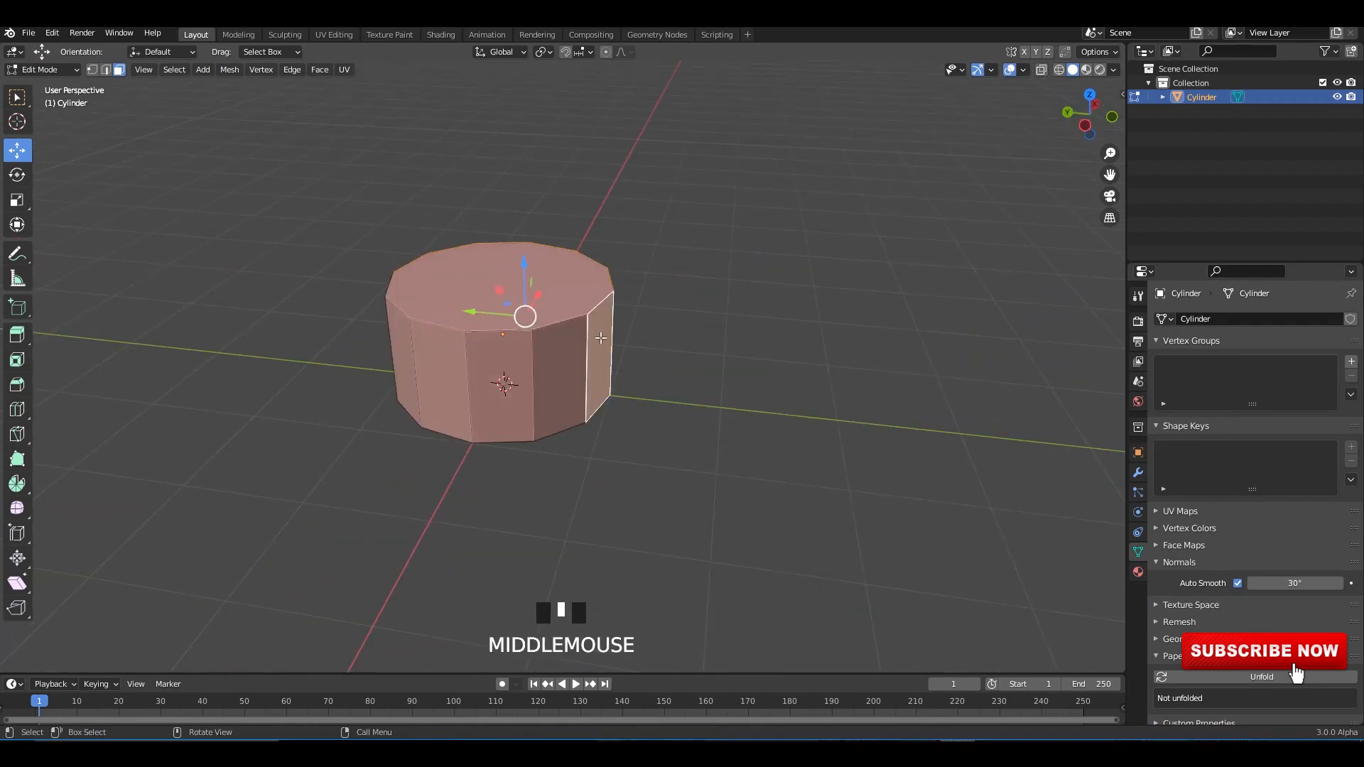
{"action": "left_click", "coordinate": [510, 369], "text": "shift"}
{"action": "left_click", "coordinate": [444, 367], "text": "shift"}
{"action": "middle_click_drag", "start_coordinate": [440, 368], "coordinate": [789, 417]}
{"action": "left_click", "coordinate": [537, 398], "text": "shift"}
{"action": "left_click", "coordinate": [481, 395], "text": "shift"}
{"action": "scroll", "coordinate": [639, 376], "scroll_direction": "up", "scroll_amount": 1}
Step: Try to inset the selected side faces as one region by about 0.045 m
{"action": "key", "text": "i"}
{"action": "left_click", "coordinate": [257, 588]}
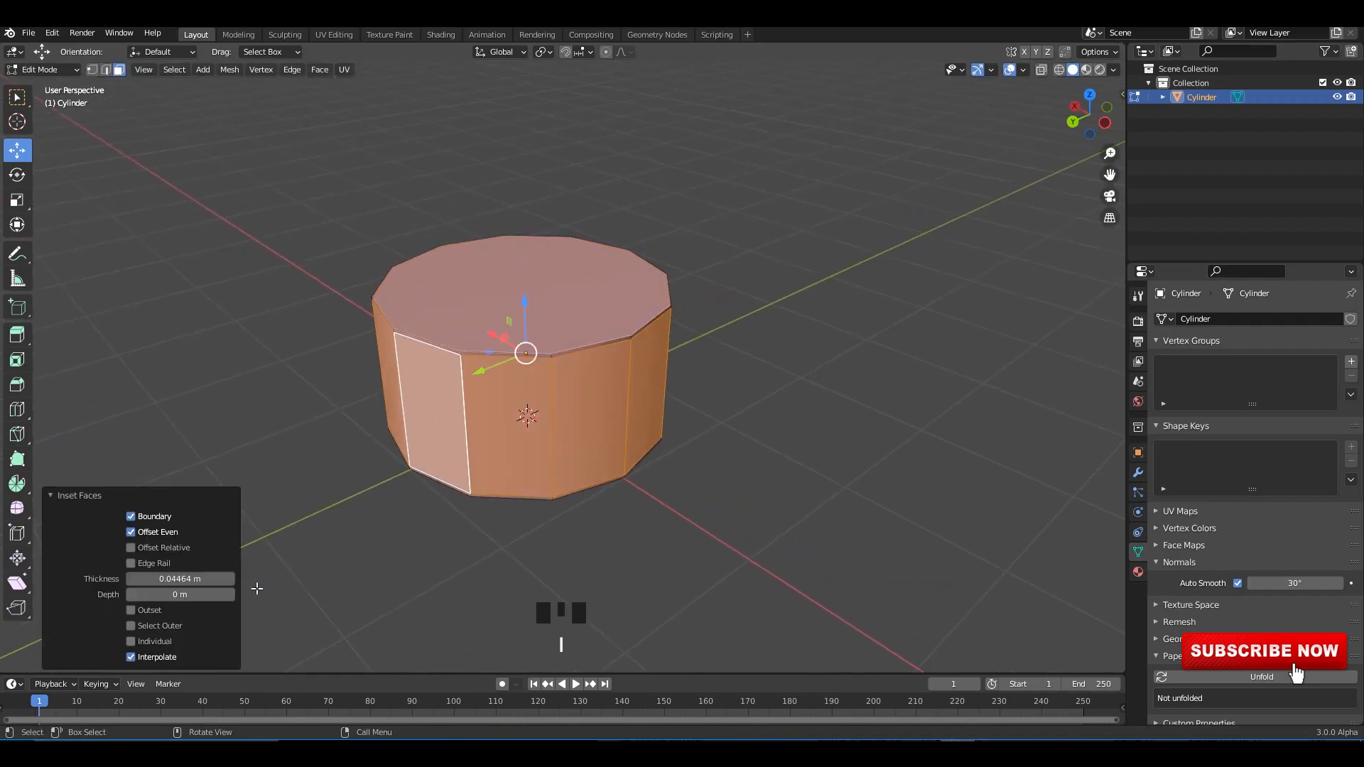
{"action": "scroll", "coordinate": [618, 393], "scroll_direction": "up", "scroll_amount": 2}
{"action": "middle_click_drag", "start_coordinate": [618, 393], "coordinate": [686, 432]}
{"action": "key", "text": "ctrl+z"}
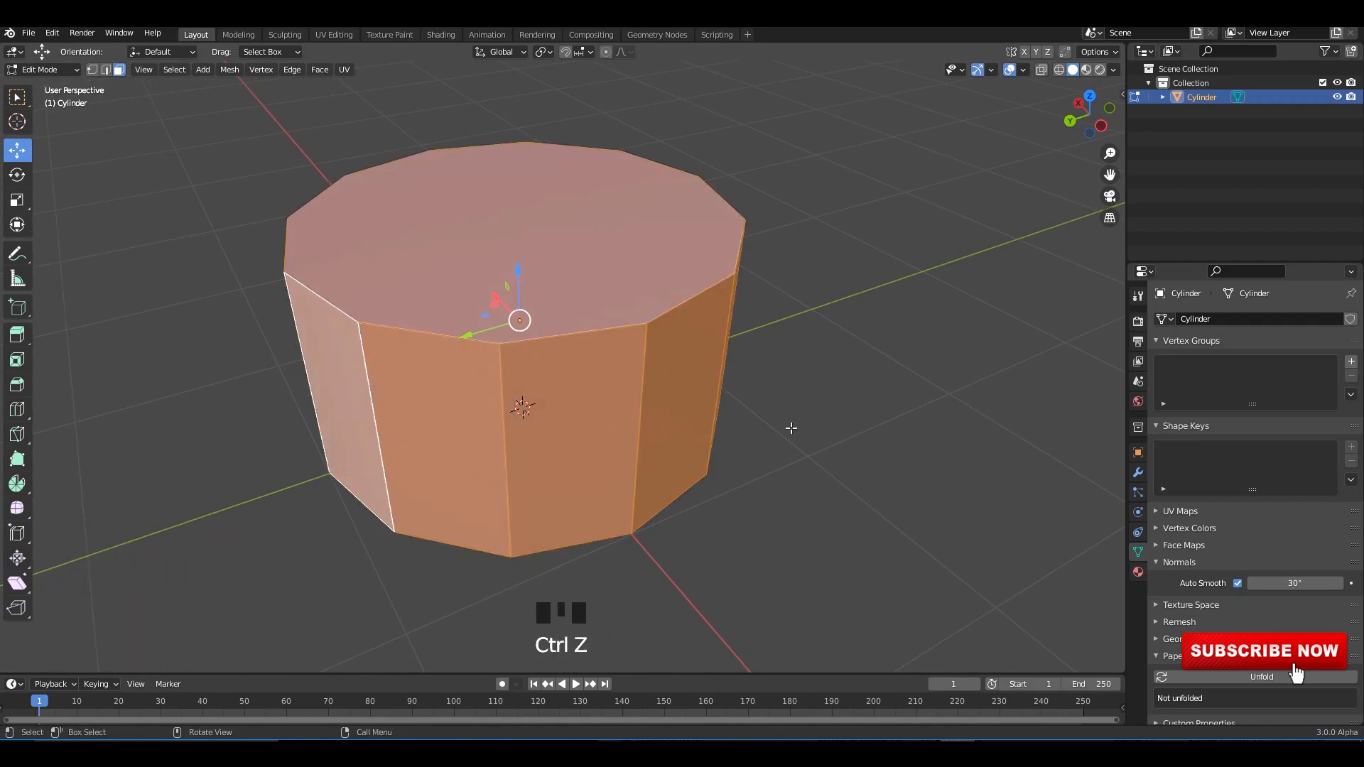
Step: Inset the side faces individually by a small amount, extrude them and fatten them outward along their normals by about 0.228 m
{"action": "key", "text": "i"}
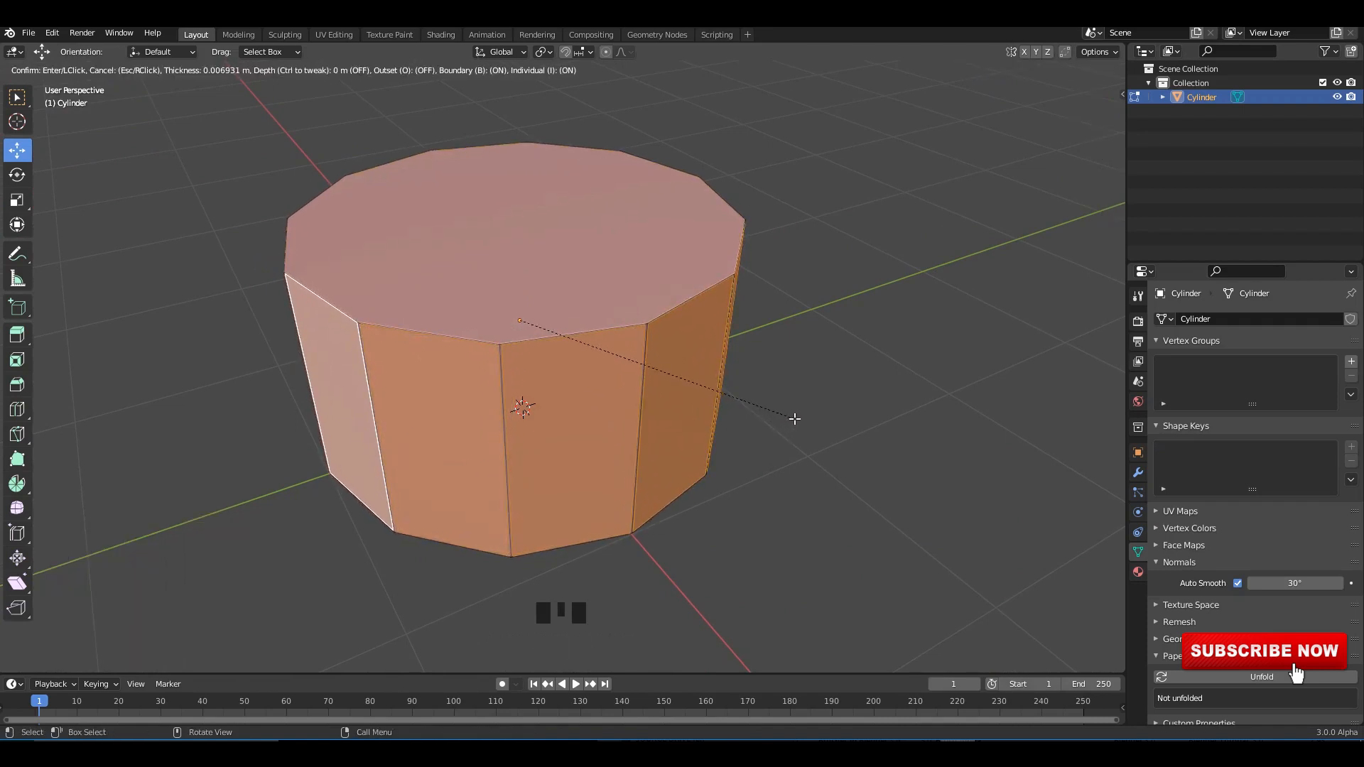
{"action": "left_click", "coordinate": [794, 419]}
{"action": "middle_click_drag", "start_coordinate": [572, 331], "coordinate": [579, 348]}
{"action": "key", "text": "e"}
{"action": "key", "text": "alt+s"}
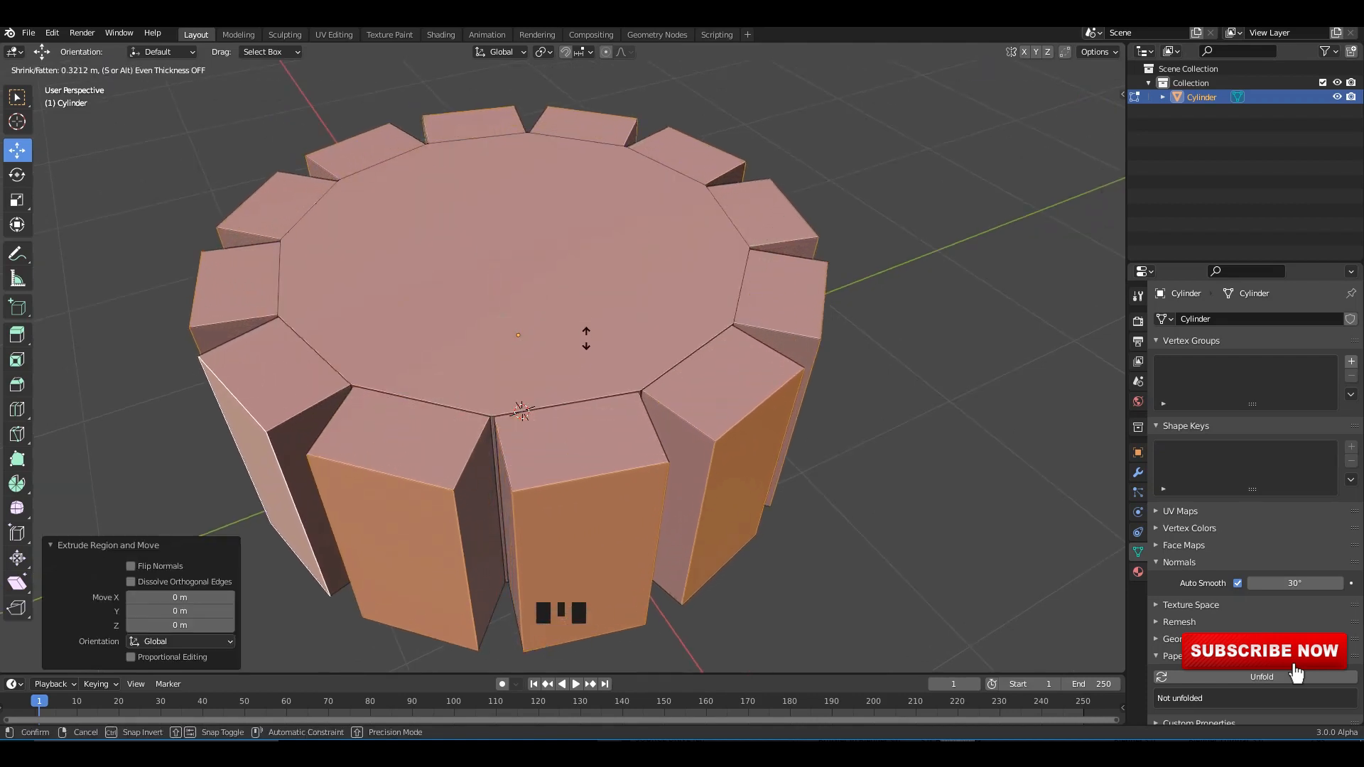
{"action": "left_click", "coordinate": [587, 341]}
Step: Taper the flutes by deselecting their bottom vertices and scaling the upper outer vertices to about 0.842, and return to Object Mode
{"action": "key", "text": "KP_1"}
{"action": "key", "text": "alt+z"}
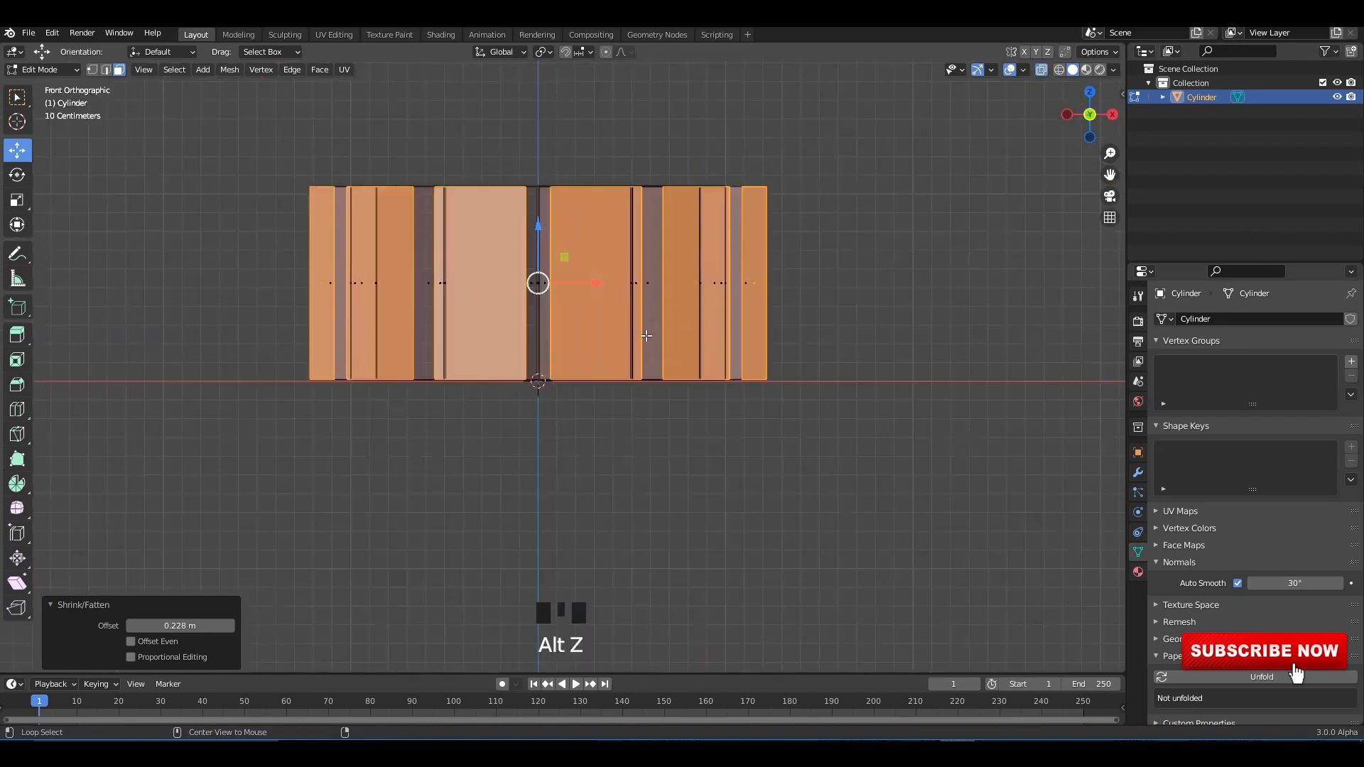
{"action": "middle_click_drag", "start_coordinate": [646, 335], "coordinate": [670, 467], "text": "shift"}
{"action": "key", "text": "1"}
{"action": "key", "text": "alt+z"}
{"action": "key", "text": "alt+z"}
{"action": "key", "text": "alt+z"}
{"action": "left_click_drag", "start_coordinate": [956, 605], "coordinate": [202, 433], "text": "ctrl"}
{"action": "key", "text": "alt+z"}
{"action": "middle_click_drag", "start_coordinate": [202, 434], "coordinate": [913, 463]}
{"action": "key", "text": "s"}
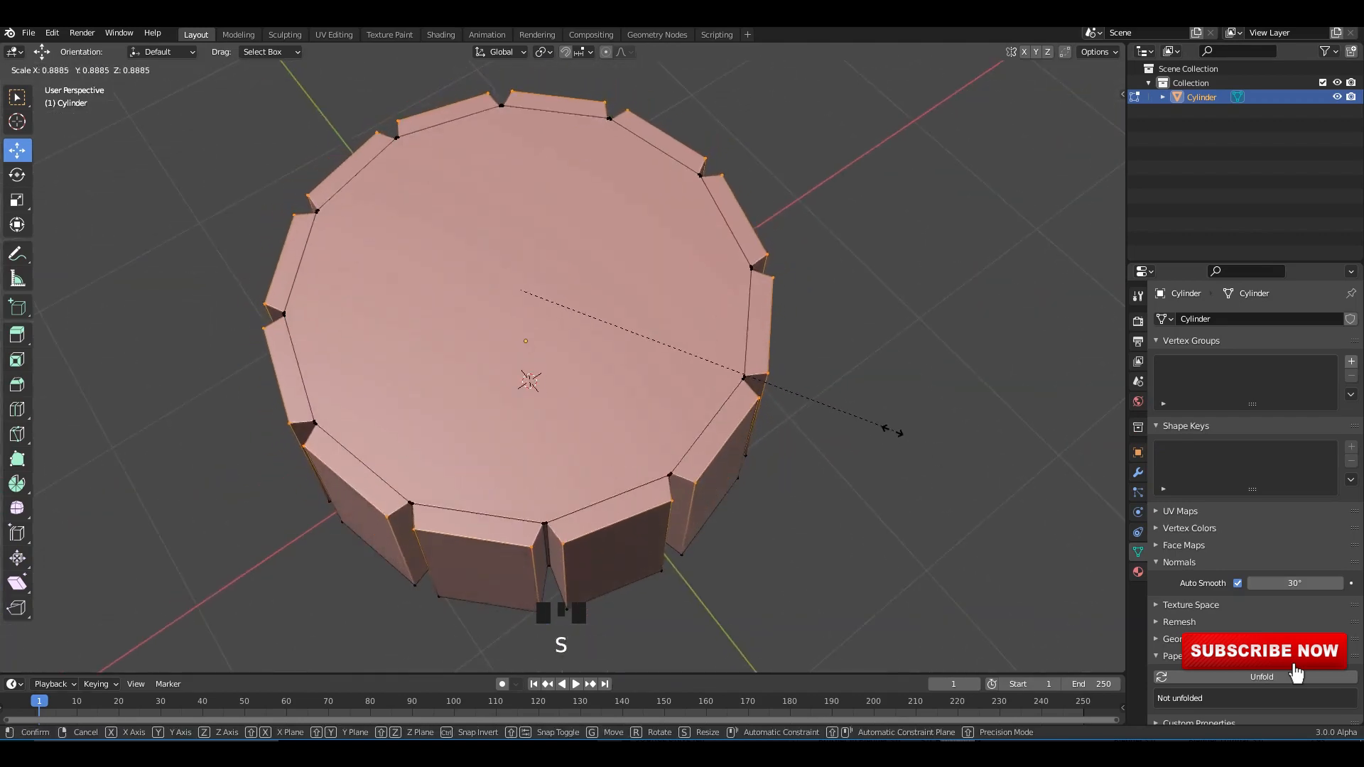
{"action": "left_click", "coordinate": [875, 421]}
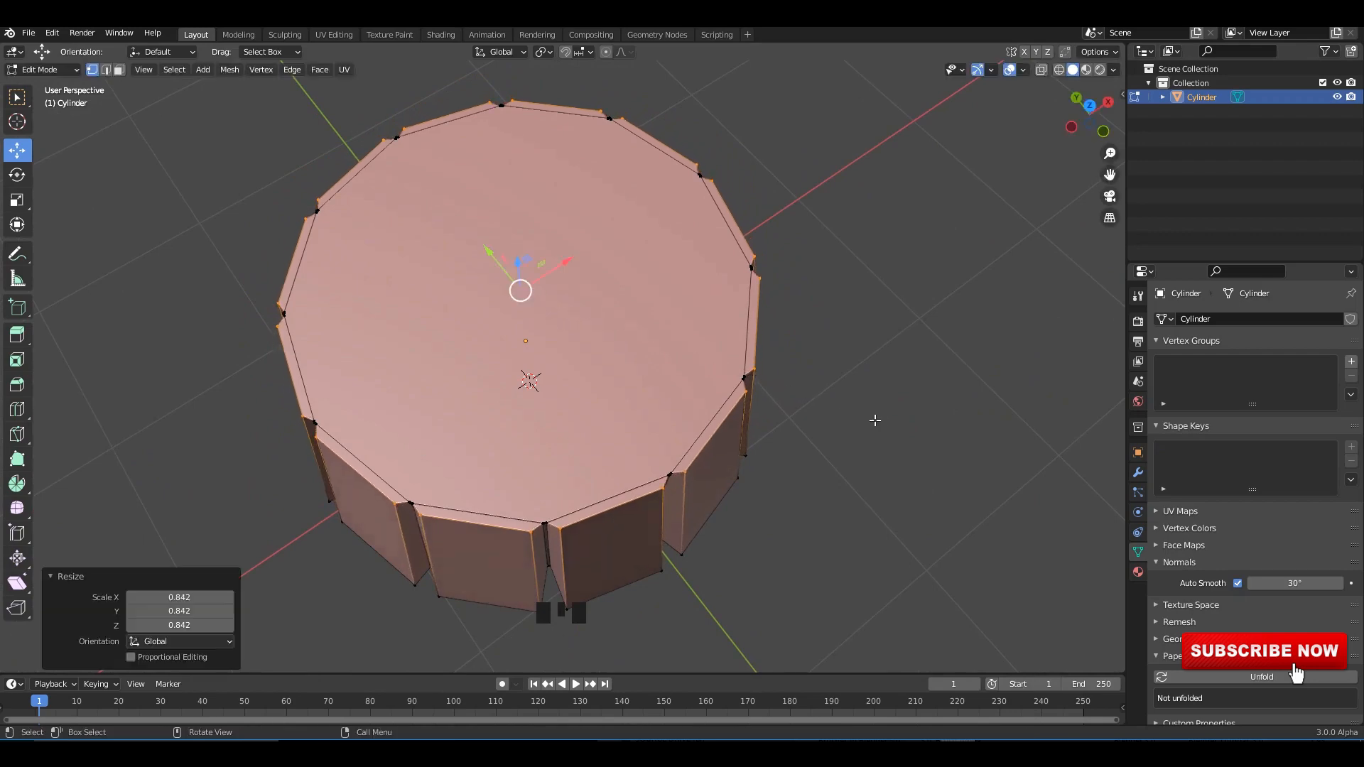
{"action": "middle_click_drag", "start_coordinate": [865, 404], "coordinate": [760, 264]}
{"action": "key", "text": "Tab"}
Step: Add a Subdivision modifier with viewport level 3 to the fluted cylinder and open its modifier settings
{"action": "left_click", "coordinate": [764, 257]}
{"action": "scroll", "coordinate": [717, 347], "scroll_direction": "down", "scroll_amount": 3}
{"action": "middle_click_drag", "start_coordinate": [737, 347], "coordinate": [681, 416]}
{"action": "key", "text": "Tab"}
{"action": "key", "text": "Tab"}
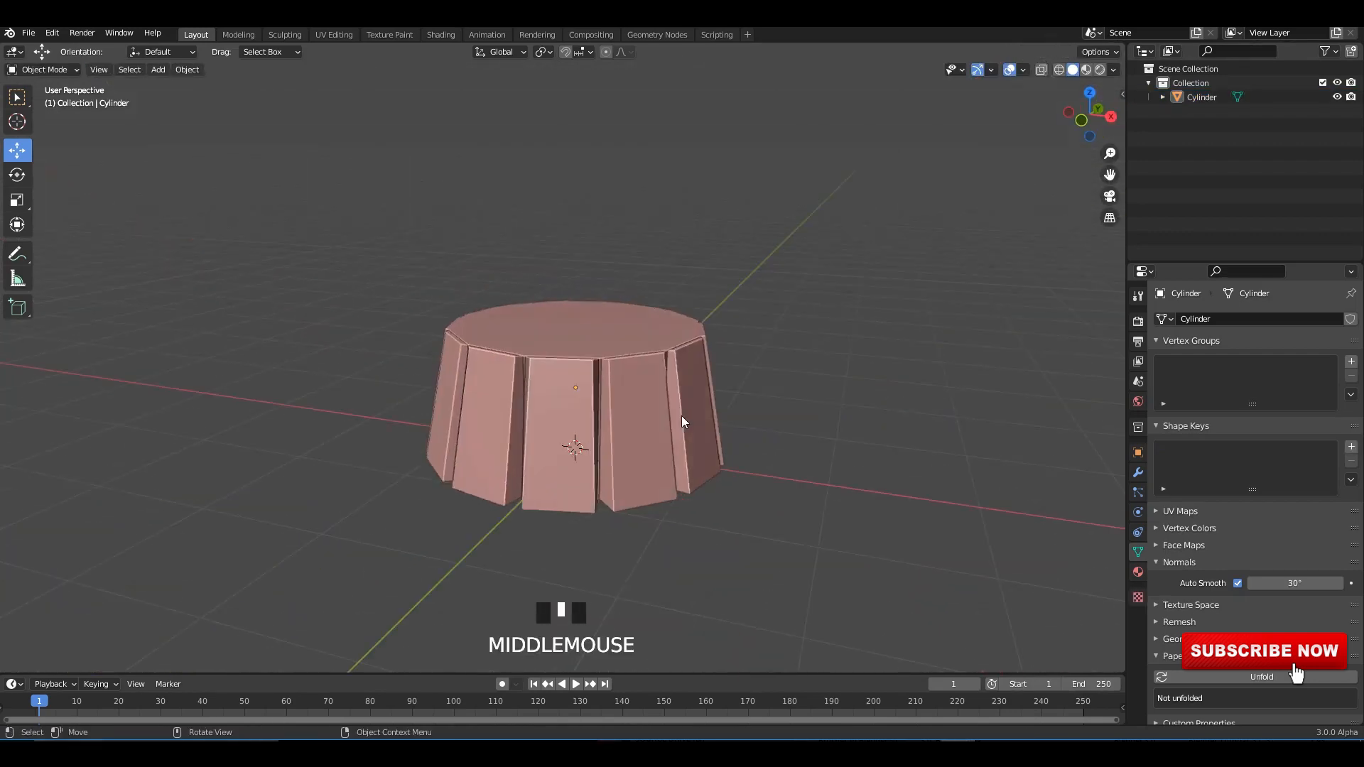
{"action": "left_click", "coordinate": [680, 415]}
{"action": "key", "text": "ctrl+1"}
{"action": "key", "text": "ctrl+3"}
{"action": "right_click", "coordinate": [739, 361]}
{"action": "middle_click_drag", "start_coordinate": [709, 373], "coordinate": [700, 313]}
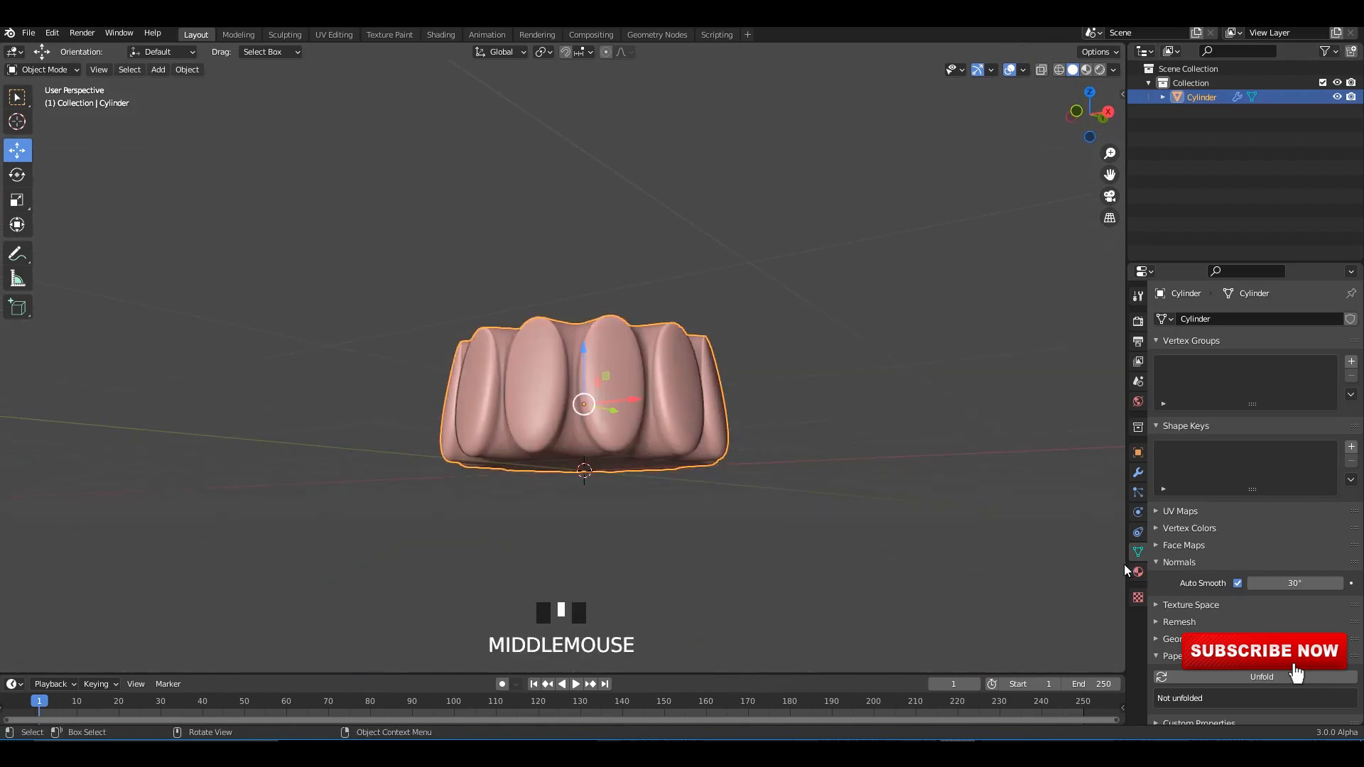
{"action": "left_click", "coordinate": [1138, 401]}
{"action": "left_click", "coordinate": [1139, 473]}
Step: Add a supporting edge loop around the flutes near their bottom edge, with a slide factor of about 0.909
{"action": "key", "text": "Tab"}
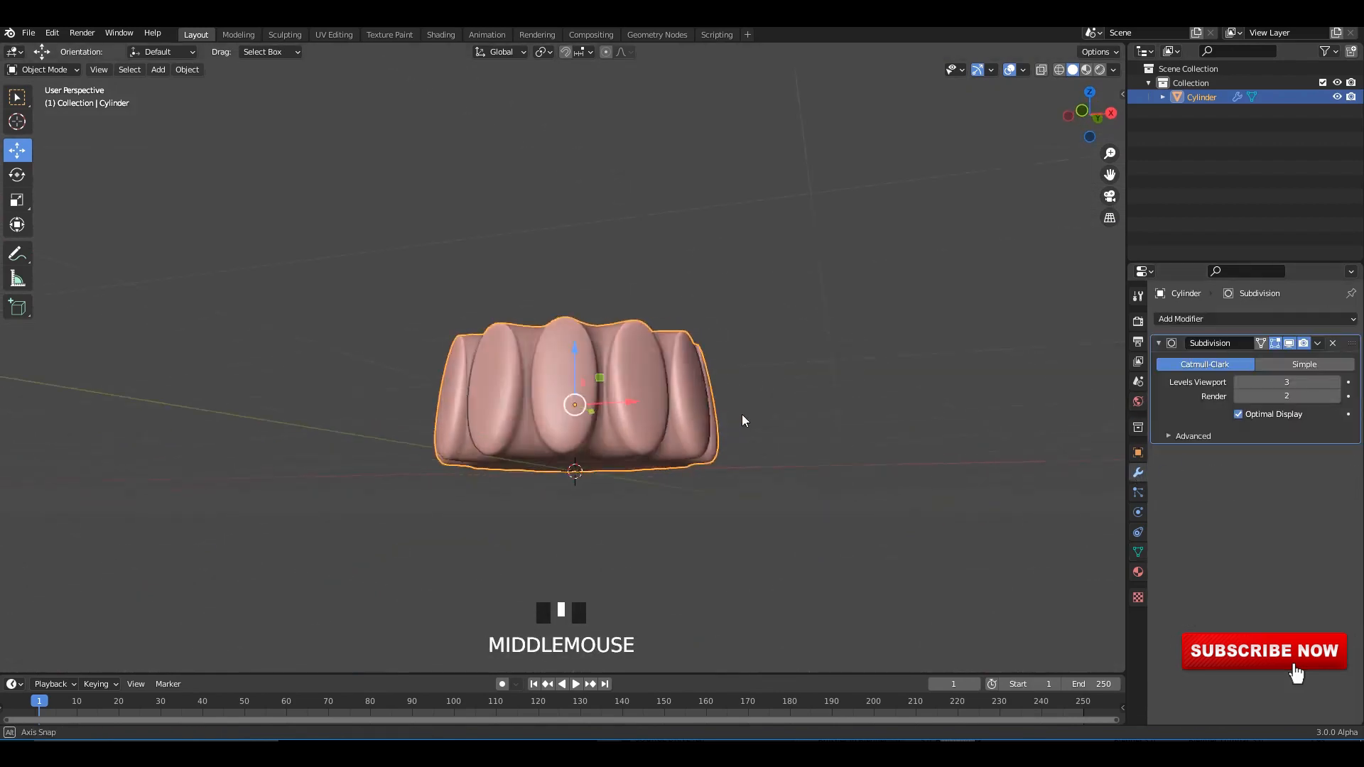
{"action": "middle_click_drag", "start_coordinate": [740, 417], "coordinate": [660, 424]}
{"action": "key", "text": "ctrl+r"}
{"action": "left_click", "coordinate": [676, 437]}
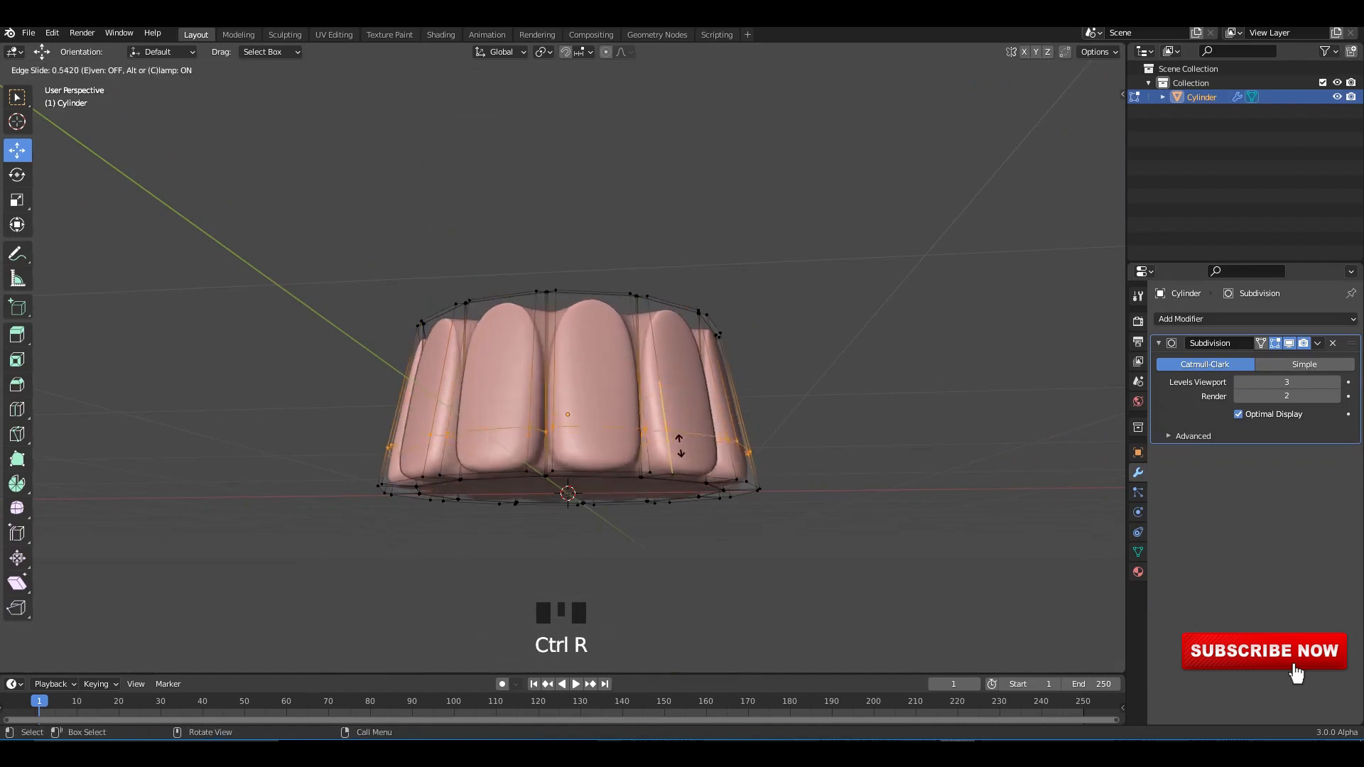
{"action": "left_click", "coordinate": [693, 463]}
{"action": "middle_click_drag", "start_coordinate": [692, 463], "coordinate": [654, 398]}
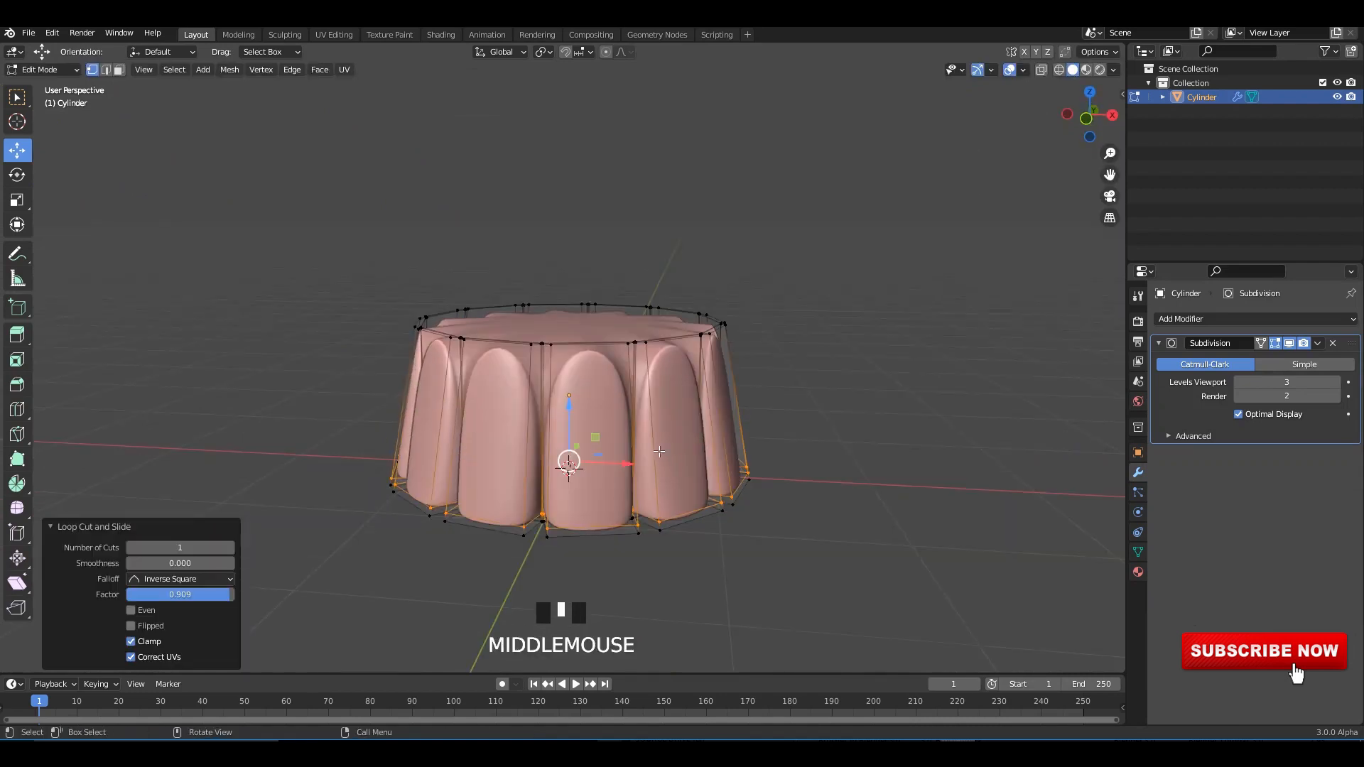
Step: Add another edge loop around the flutes, slid up close to their top edge
{"action": "key", "text": "ctrl+r"}
{"action": "left_click", "coordinate": [650, 390]}
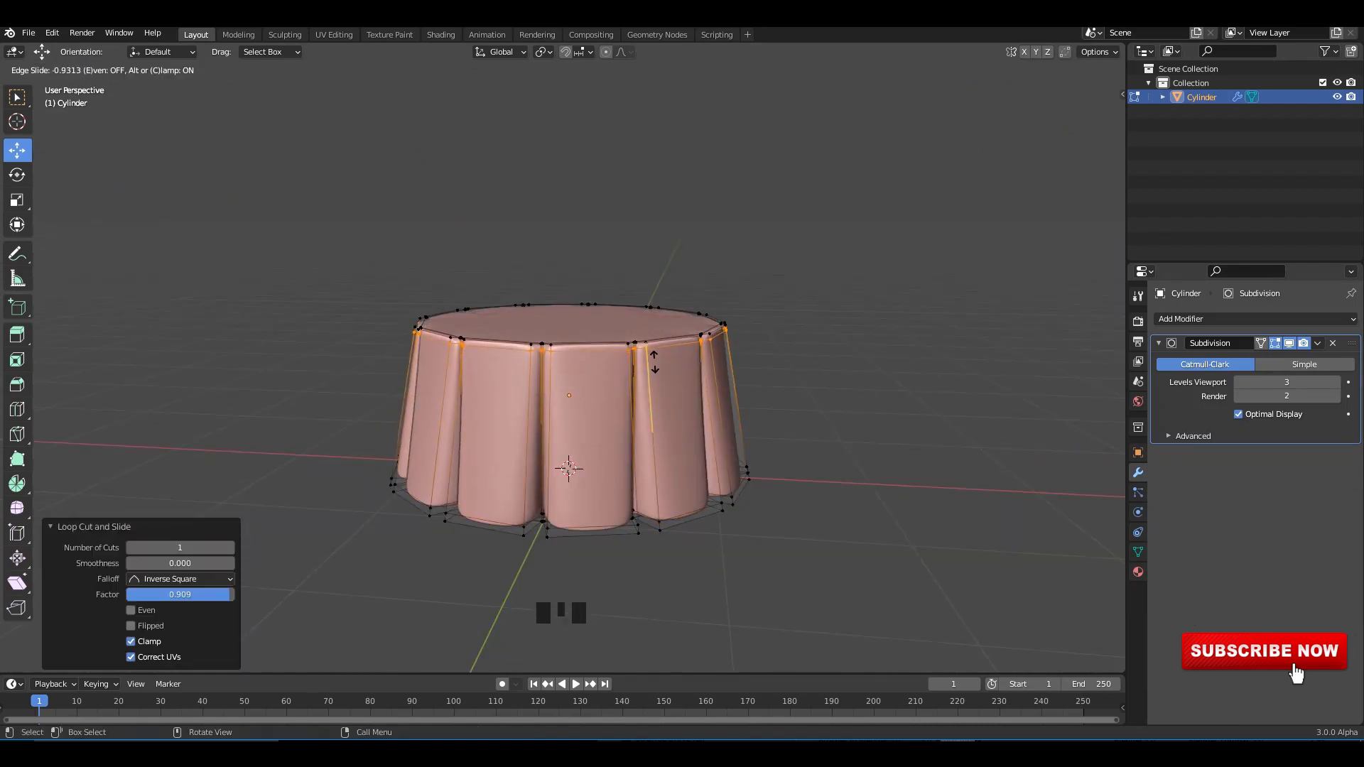
{"action": "left_click", "coordinate": [655, 360]}
{"action": "key", "text": "Tab"}
{"action": "left_click", "coordinate": [792, 371]}
Step: Add a centred horizontal edge loop around the flutes and scale it outward to bulge the sides
{"action": "middle_click_drag", "start_coordinate": [792, 370], "coordinate": [782, 438]}
{"action": "scroll", "coordinate": [791, 426], "scroll_direction": "up", "scroll_amount": 2, "text": "shift"}
{"action": "scroll", "coordinate": [788, 425], "scroll_direction": "up", "scroll_amount": 1}
{"action": "key", "text": "Tab"}
{"action": "key", "text": "ctrl+r"}
{"action": "left_click", "coordinate": [777, 462]}
{"action": "right_click", "coordinate": [777, 462]}
{"action": "key", "text": "s"}
{"action": "left_click", "coordinate": [817, 469]}
{"action": "key", "text": "Tab"}
{"action": "left_click", "coordinate": [816, 448]}
Step: Try to scale the cylinder's top face inward to about 0.83
{"action": "key", "text": "Tab"}
{"action": "middle_click_drag", "start_coordinate": [654, 365], "coordinate": [615, 371]}
{"action": "scroll", "coordinate": [614, 369], "scroll_direction": "up", "scroll_amount": 2}
{"action": "key", "text": "s"}
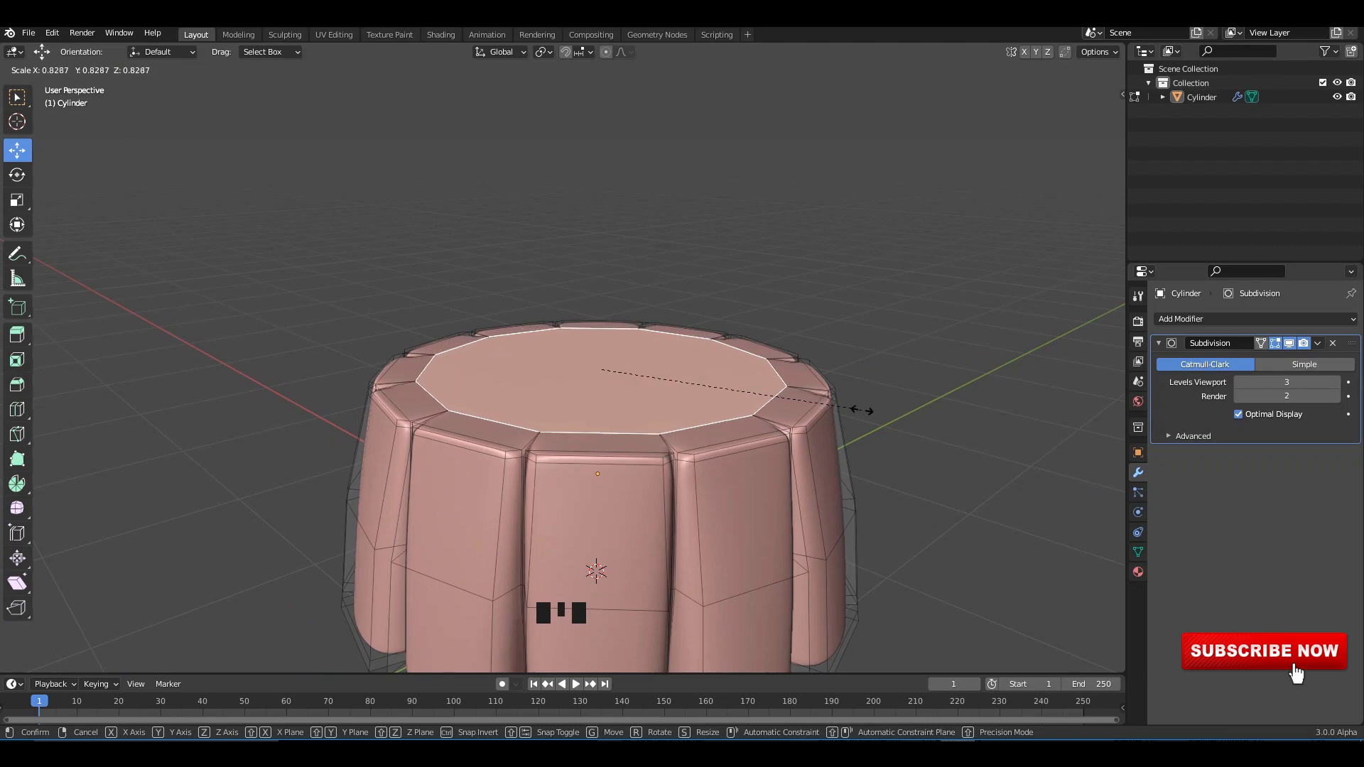
{"action": "left_click", "coordinate": [874, 410]}
{"action": "middle_click_drag", "start_coordinate": [875, 412], "coordinate": [593, 390]}
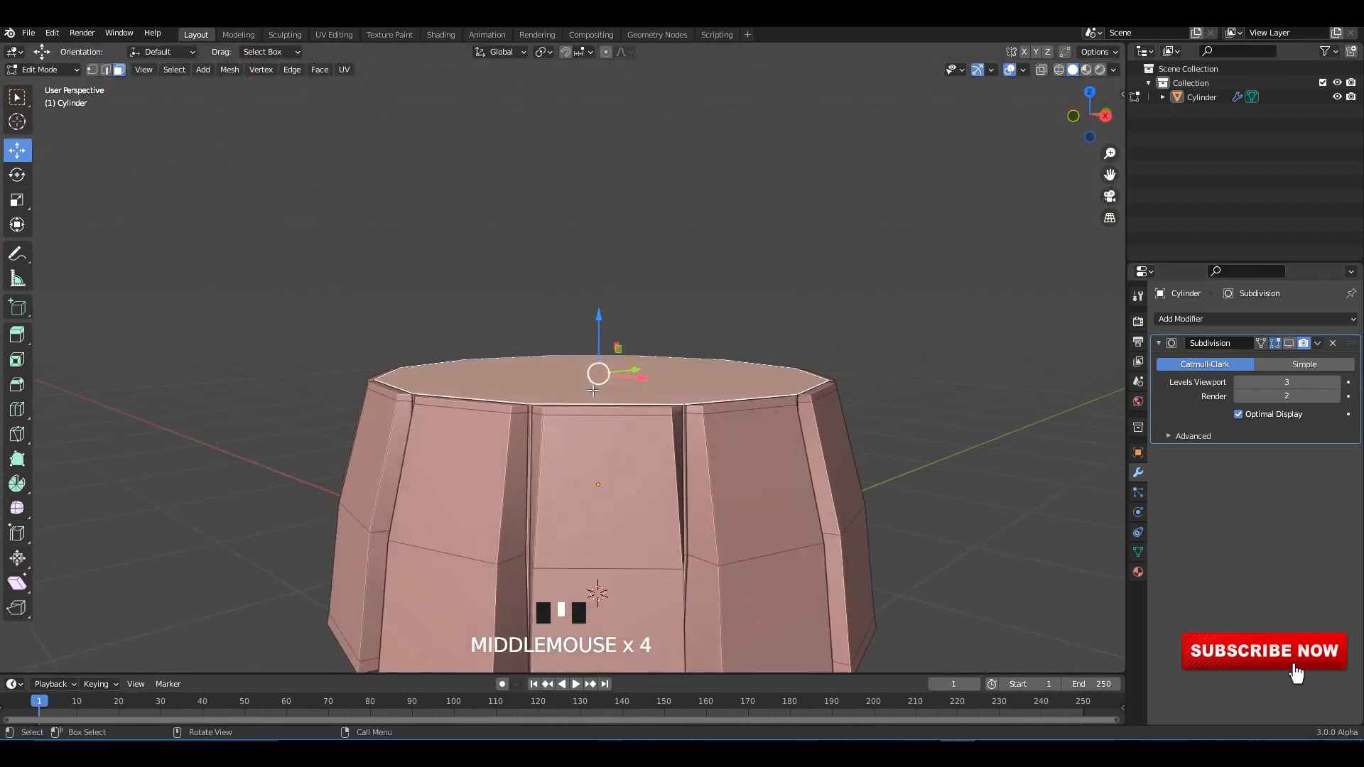
Step: Extrude the cylinder's top face up about 0.1 m, then scale it by about 0.857 and 1.073 to form a tapered cap
{"action": "left_click", "coordinate": [590, 354]}
{"action": "key", "text": "s"}
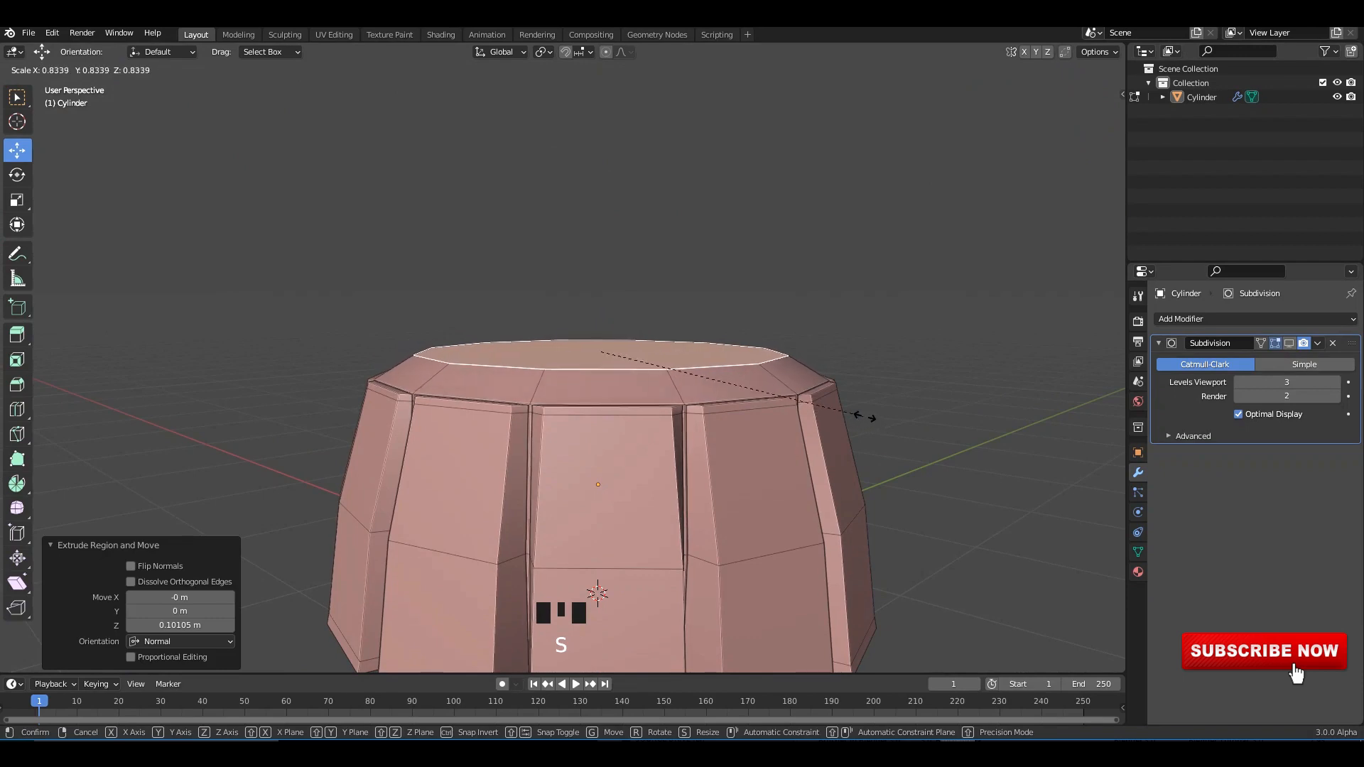
{"action": "left_click", "coordinate": [871, 418]}
{"action": "middle_click_drag", "start_coordinate": [871, 418], "coordinate": [844, 416]}
{"action": "key", "text": "s"}
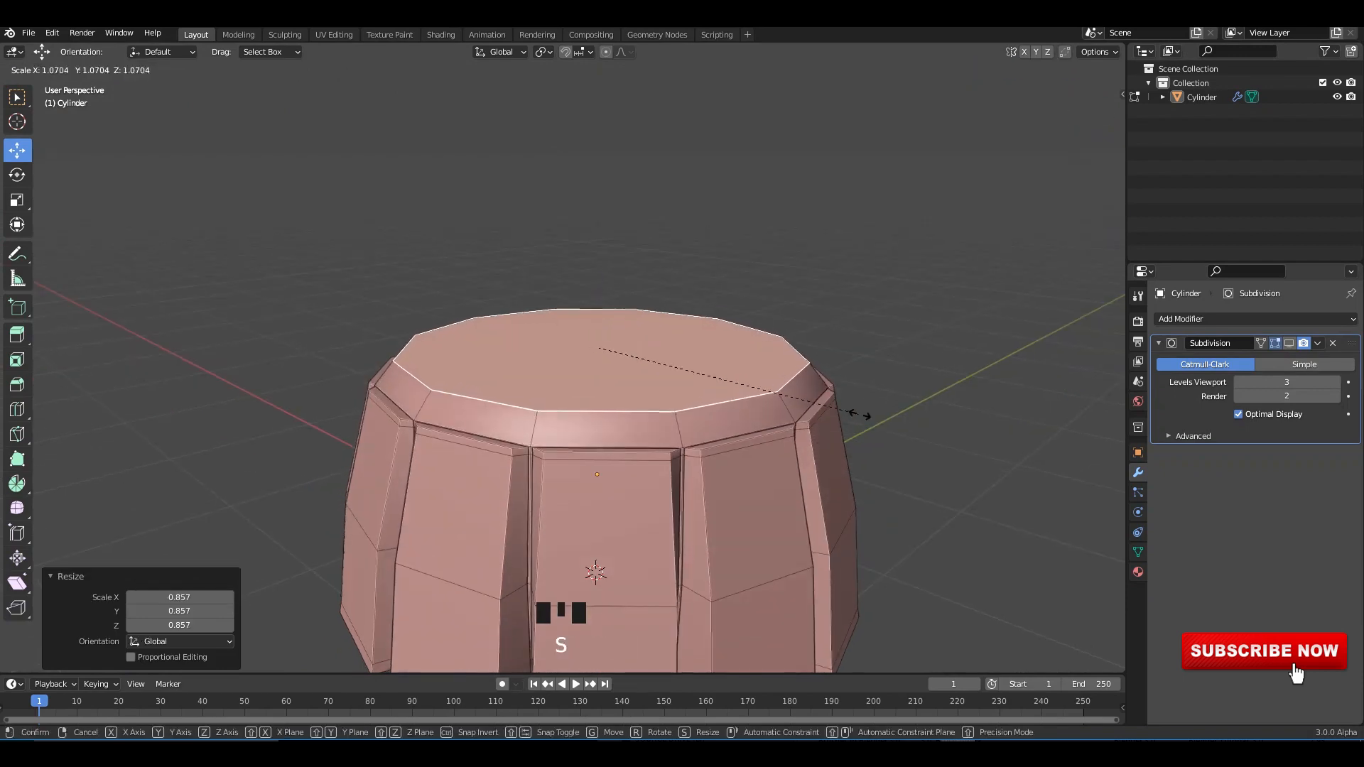
{"action": "left_click", "coordinate": [859, 414]}
Step: Bevel the cap's top rim with three segments and enable the Subdivision modifier's display in the viewport
{"action": "key", "text": "ctrl+b"}
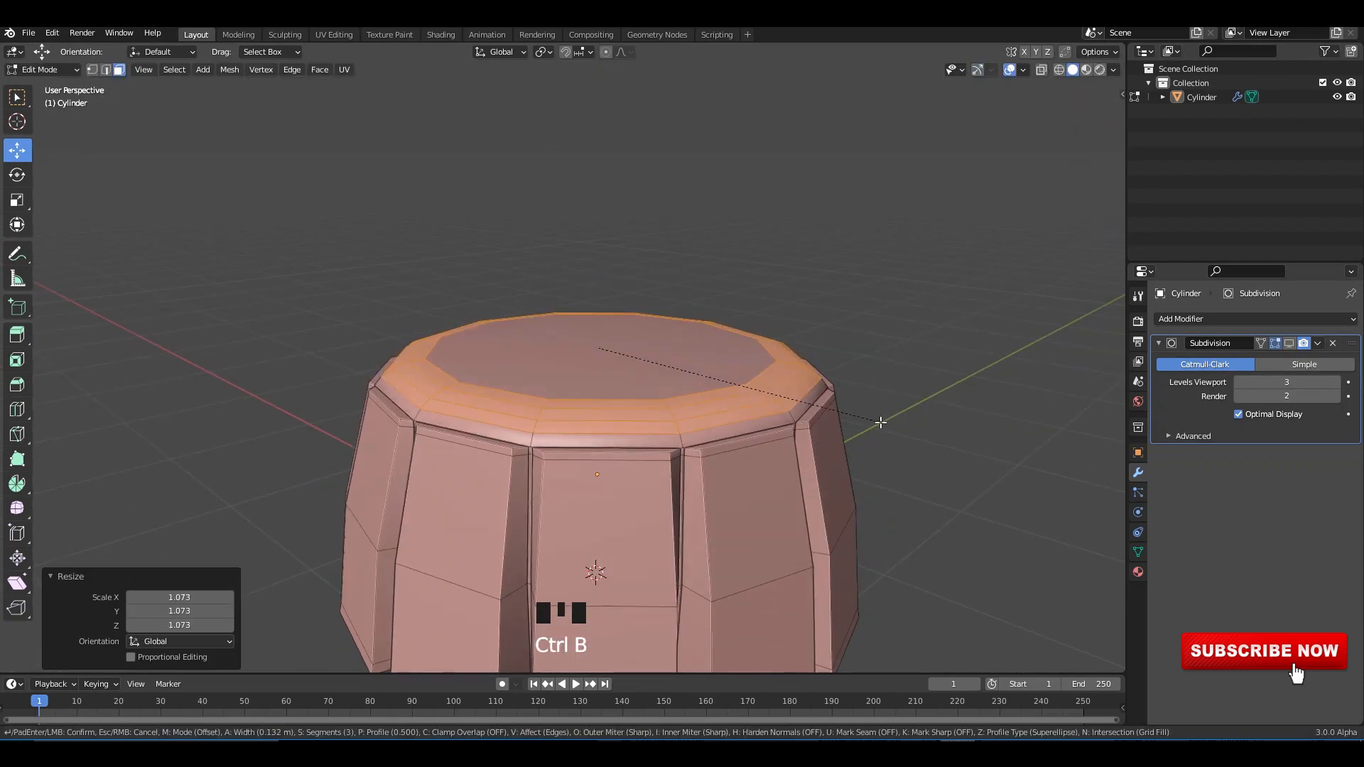
{"action": "left_click", "coordinate": [881, 423]}
{"action": "key", "text": "Tab"}
{"action": "scroll", "coordinate": [731, 433], "scroll_direction": "down", "scroll_amount": 1}
{"action": "key", "text": "ctrl+a"}
{"action": "left_click", "coordinate": [1289, 343]}
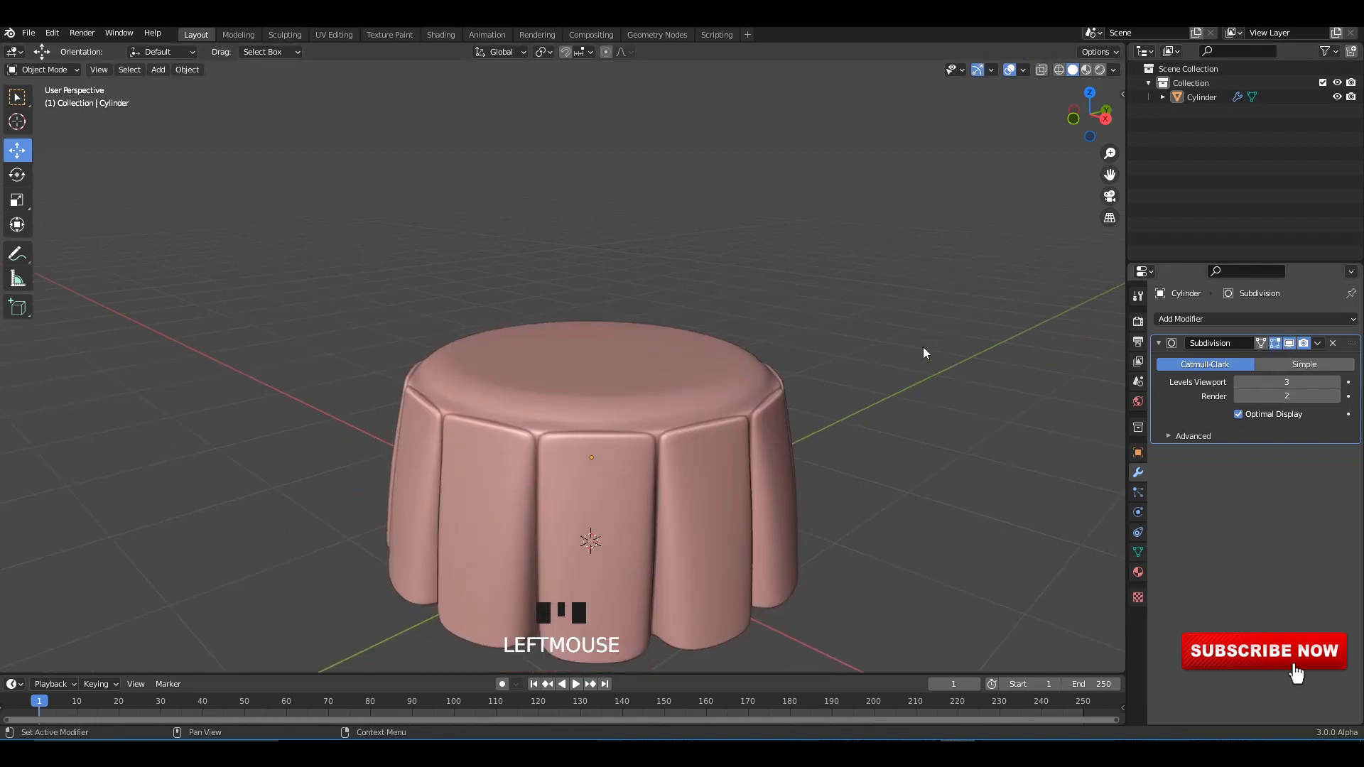
Step: Inset the top face twice, the inner inset about 0.119 m, merge the innermost face at its centre, and save the file
{"action": "middle_click_drag", "start_coordinate": [926, 353], "coordinate": [781, 455], "text": "alt"}
{"action": "scroll", "coordinate": [798, 384], "scroll_direction": "up", "scroll_amount": 2}
{"action": "key", "text": "Tab"}
{"action": "left_click", "coordinate": [703, 413]}
{"action": "mouse_move", "coordinate": [897, 437]}
{"action": "middle_mouse_down"}
{"action": "mouse_move", "coordinate": [905, 389]}
{"action": "mouse_move", "coordinate": [913, 441]}
{"action": "middle_mouse_up"}
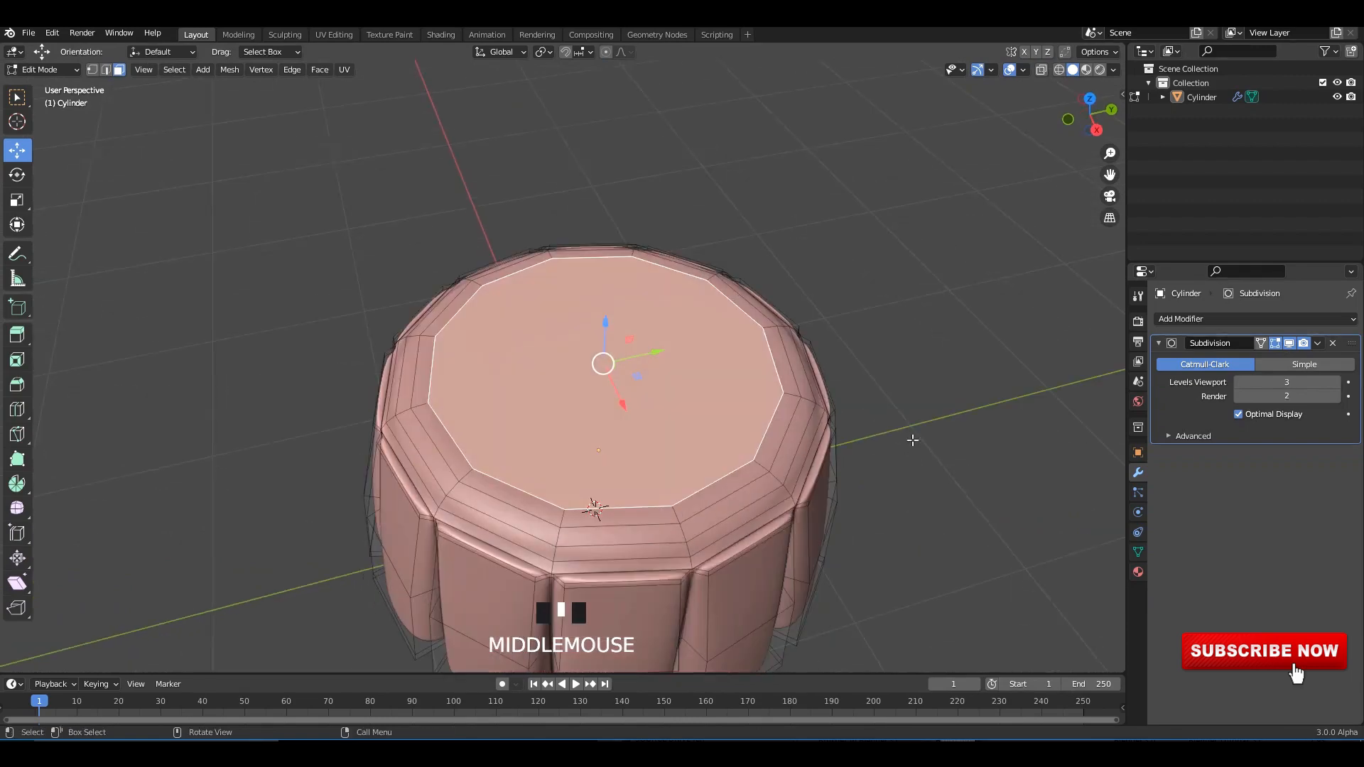
{"action": "key", "text": "i"}
{"action": "key", "text": "i"}
{"action": "left_click", "coordinate": [914, 432]}
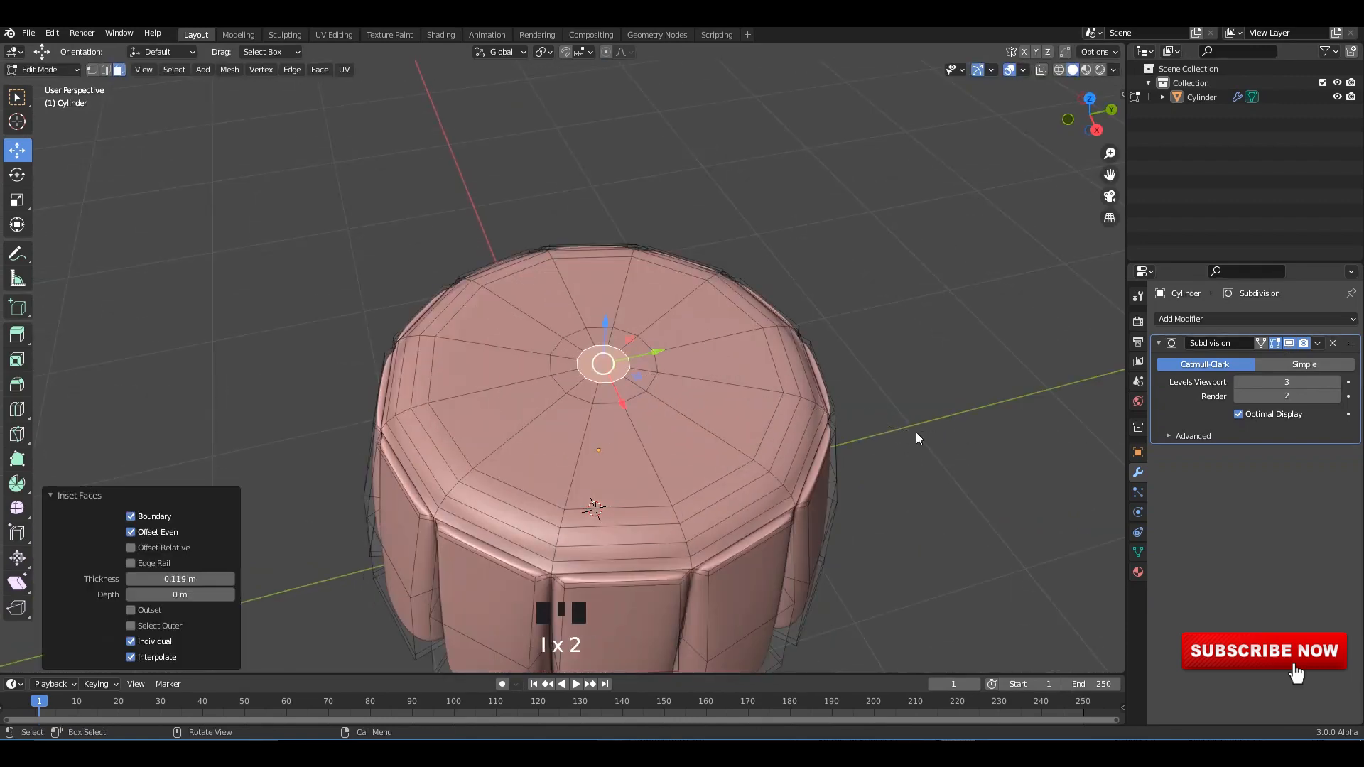
{"action": "key", "text": "m"}
{"action": "left_click", "coordinate": [915, 430]}
{"action": "key", "text": "Tab"}
{"action": "scroll", "coordinate": [895, 411], "scroll_direction": "down", "scroll_amount": 1}
{"action": "middle_click_drag", "start_coordinate": [896, 411], "coordinate": [889, 424], "text": "alt"}
{"action": "key", "text": "ctrl+s"}
Step: Select all vertices along the candy's bottom edge through the mesh and scale them slightly outward
{"action": "middle_click_drag", "start_coordinate": [737, 411], "coordinate": [806, 376], "text": "shift"}
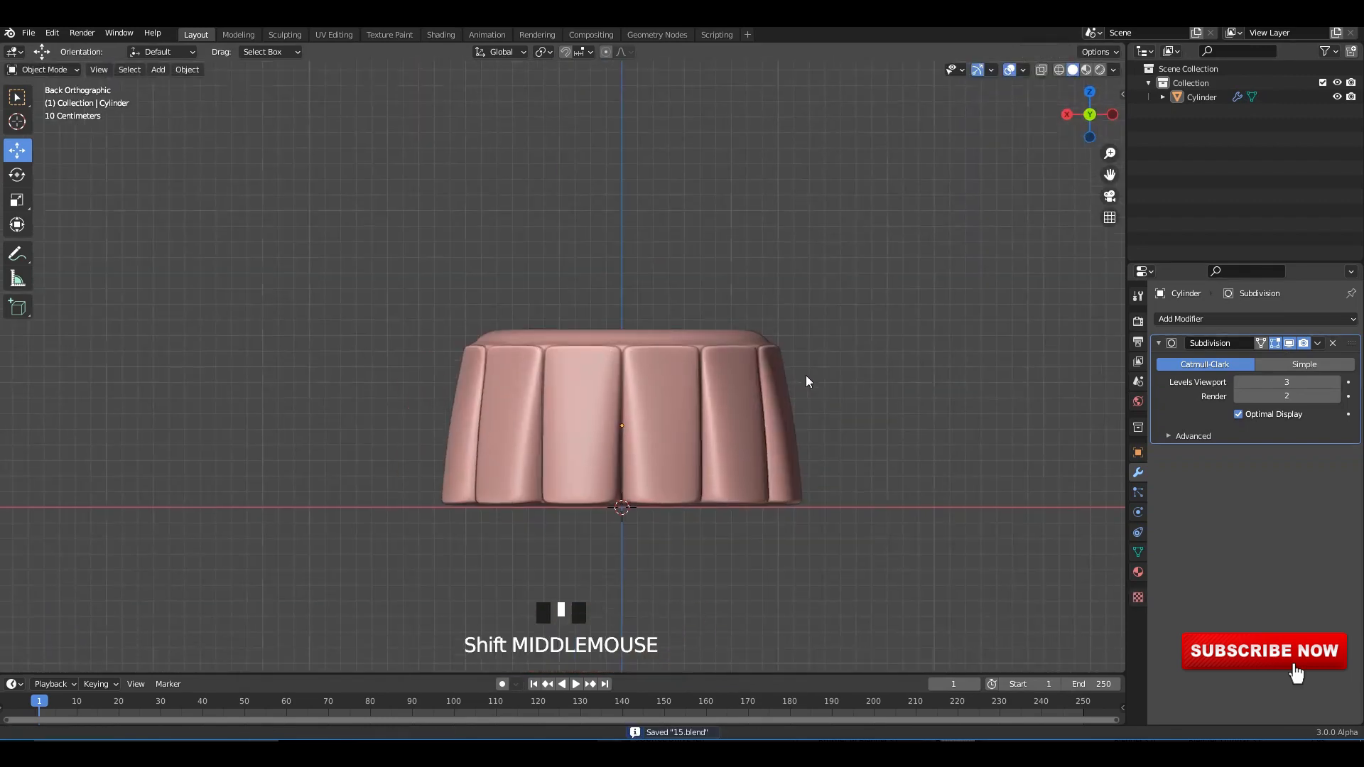
{"action": "key", "text": "Tab"}
{"action": "key", "text": "alt+z"}
{"action": "left_click_drag", "start_coordinate": [782, 556], "coordinate": [420, 490]}
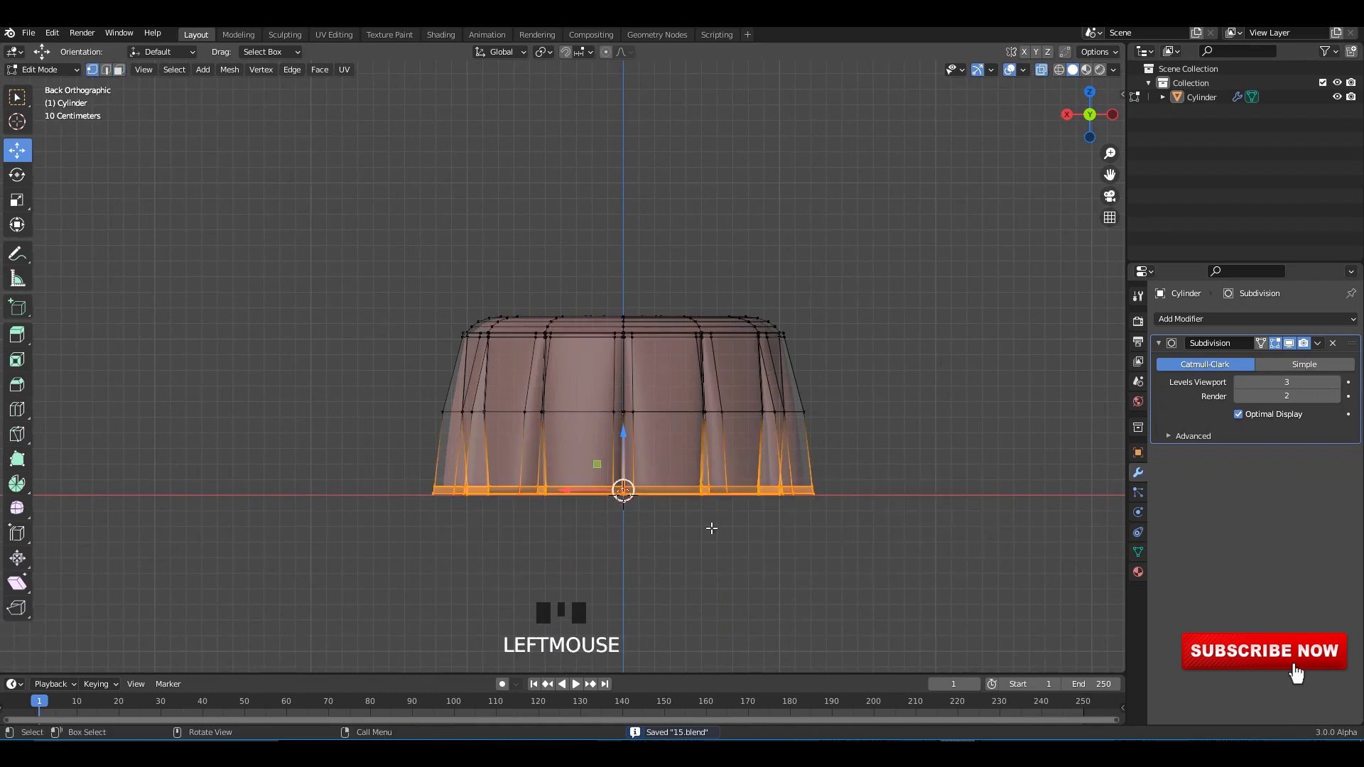
{"action": "key", "text": "s"}
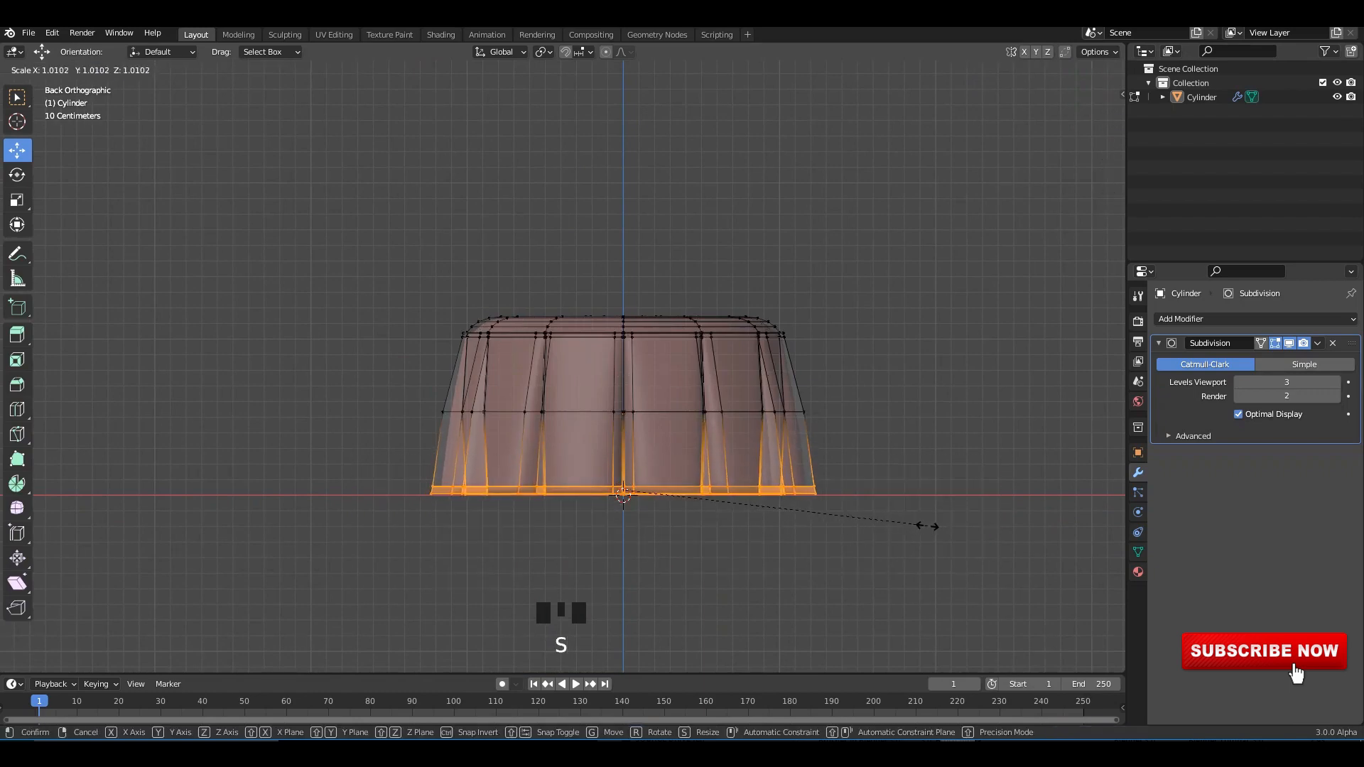
{"action": "left_click", "coordinate": [927, 526]}
{"action": "key", "text": "alt+z"}
{"action": "key", "text": "Tab"}
Step: Inspect the smoothed candy from several angles, focusing on its top rim, and return to editing its mesh
{"action": "left_click", "coordinate": [812, 429]}
{"action": "middle_click_drag", "start_coordinate": [812, 429], "coordinate": [817, 501]}
{"action": "left_click", "coordinate": [716, 420]}
{"action": "scroll", "coordinate": [716, 420], "scroll_direction": "up", "scroll_amount": 1}
{"action": "left_click", "coordinate": [872, 446]}
{"action": "scroll", "coordinate": [872, 446], "scroll_direction": "up", "scroll_amount": 1}
{"action": "middle_click_drag", "start_coordinate": [873, 445], "coordinate": [805, 410]}
{"action": "key", "text": "Tab"}
{"action": "scroll", "coordinate": [761, 391], "scroll_direction": "up", "scroll_amount": 4}
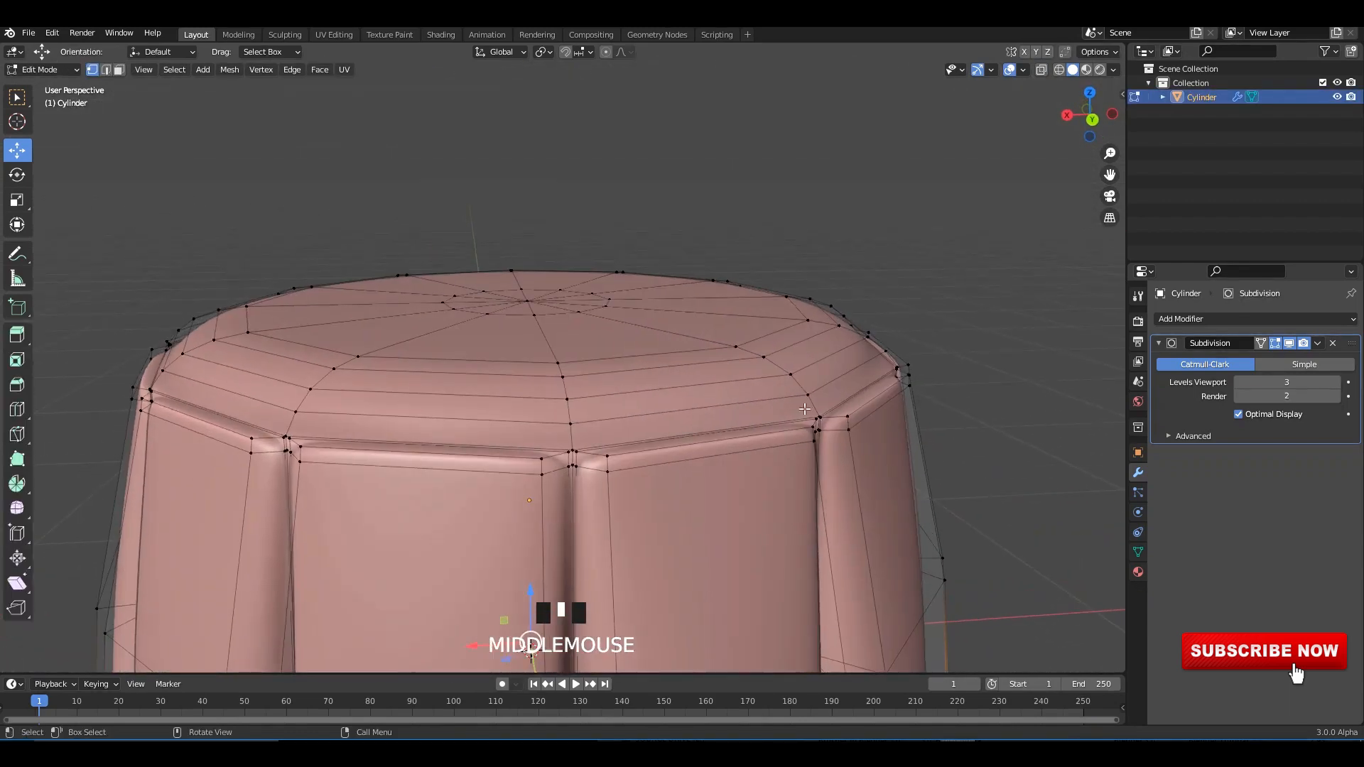
{"action": "left_click", "coordinate": [861, 364]}
{"action": "left_click", "coordinate": [852, 370], "text": "alt+shift"}
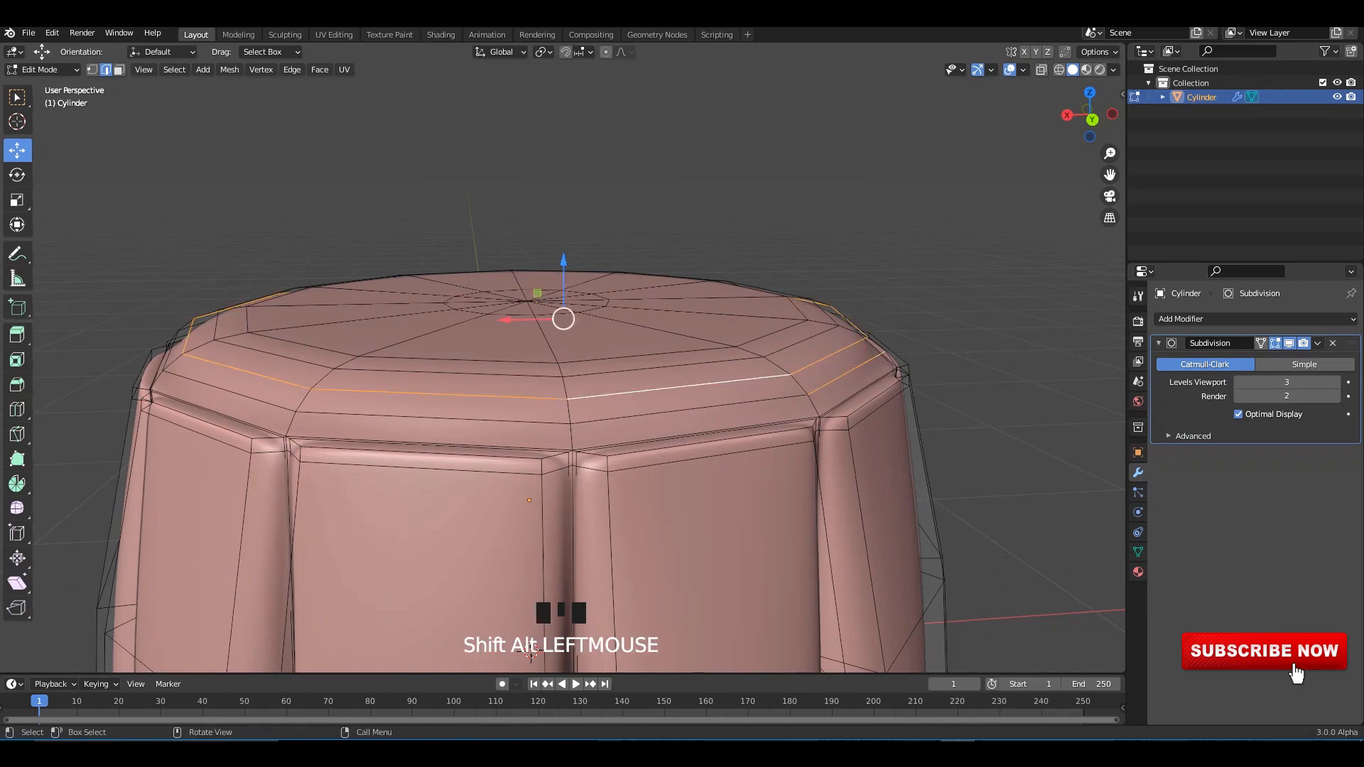
{"action": "key", "text": "s"}
{"action": "right_click", "coordinate": [906, 384]}
Step: Scale the cap's lowest bevel edge loop outward by about 1.066 and the loop above it by about 1.064
{"action": "left_click", "coordinate": [858, 390]}
{"action": "left_click", "coordinate": [840, 378], "text": "alt+shift"}
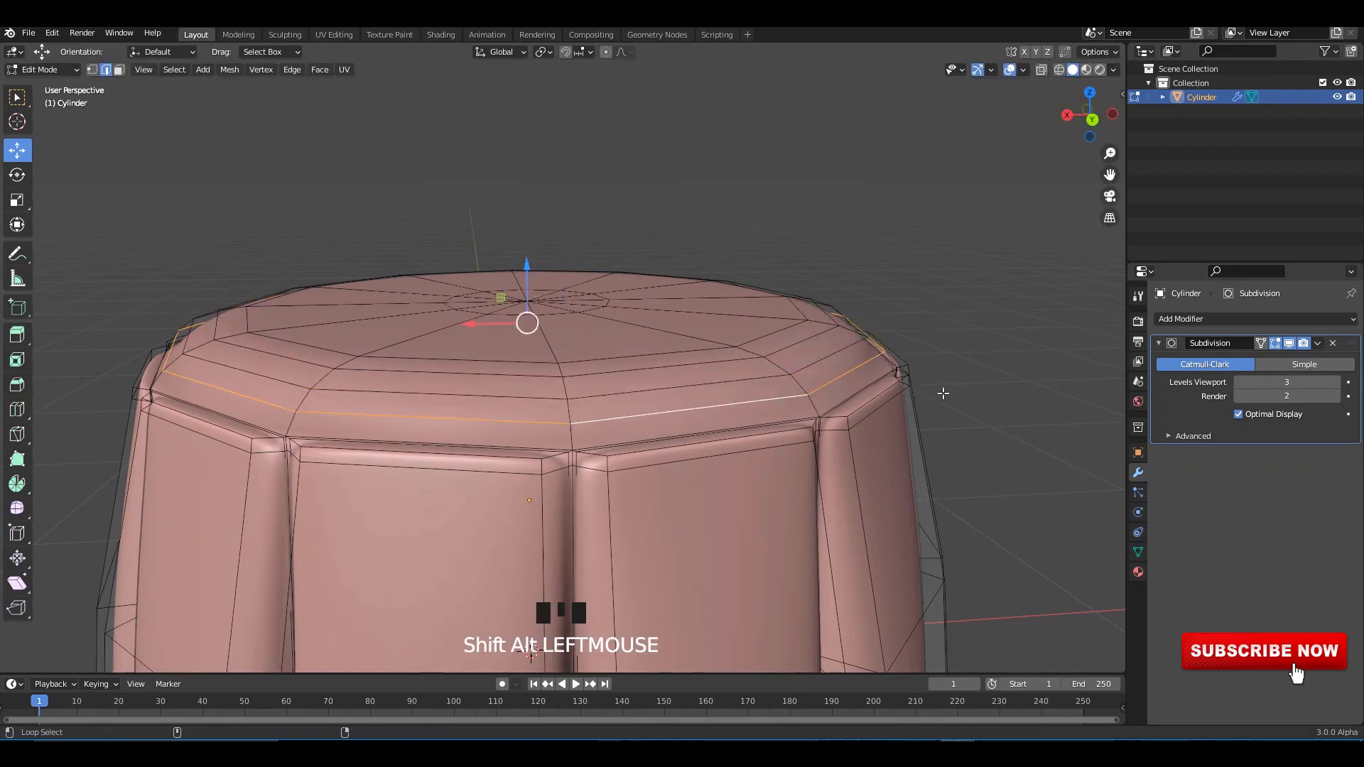
{"action": "key", "text": "s"}
{"action": "left_click", "coordinate": [982, 387]}
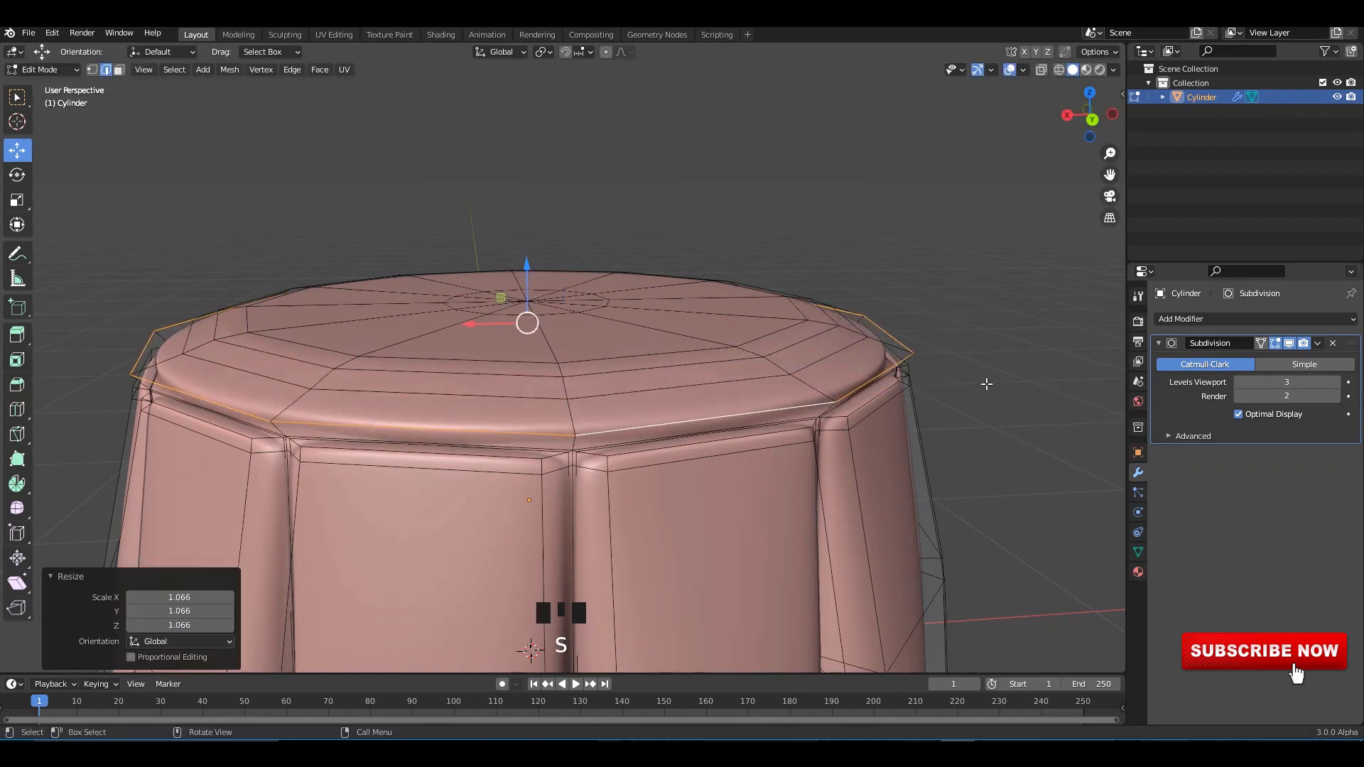
{"action": "left_click", "coordinate": [980, 363], "text": "alt+shift"}
{"action": "key", "text": "s"}
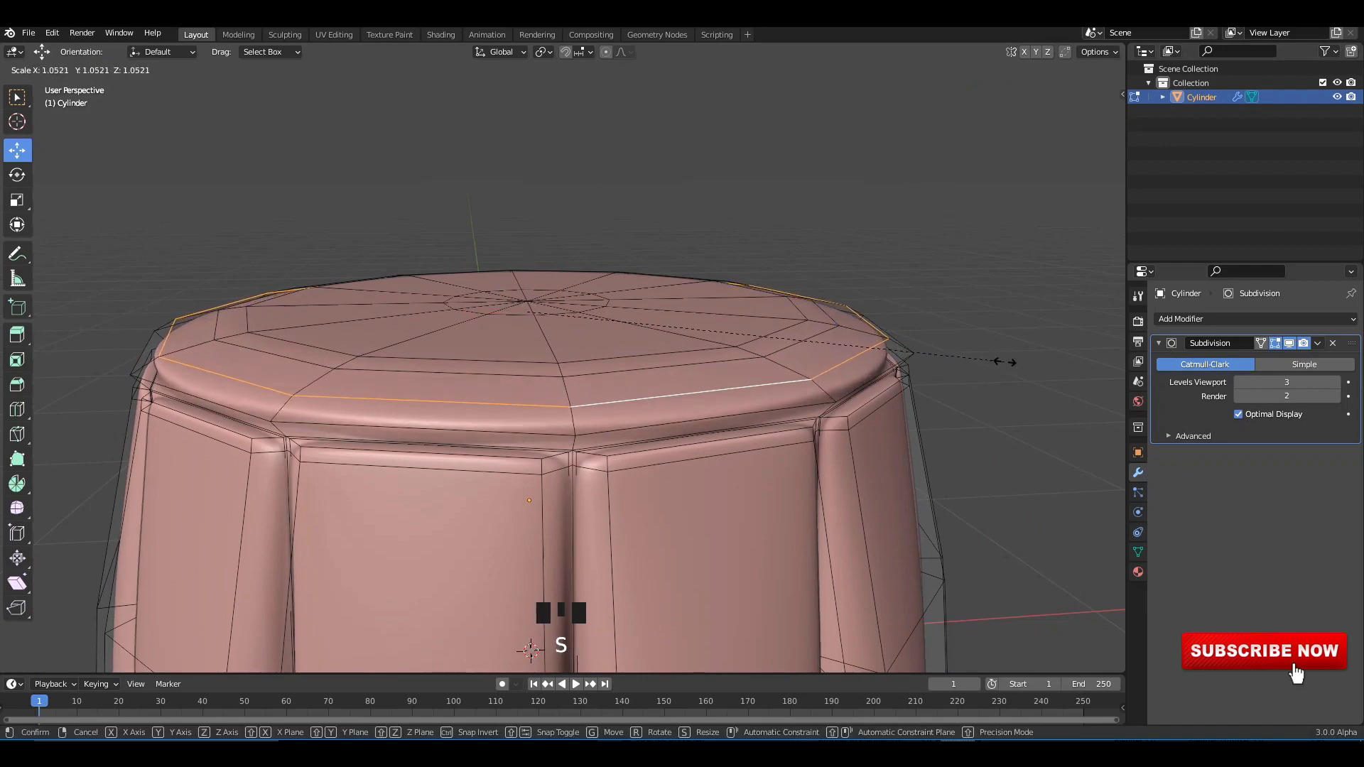
{"action": "left_click", "coordinate": [938, 347]}
Step: Select the whole cap through the mesh from the side and stretch it vertically by about 1.268
{"action": "key", "text": "alt+z"}
{"action": "middle_click_drag", "start_coordinate": [938, 347], "coordinate": [830, 417], "text": "alt"}
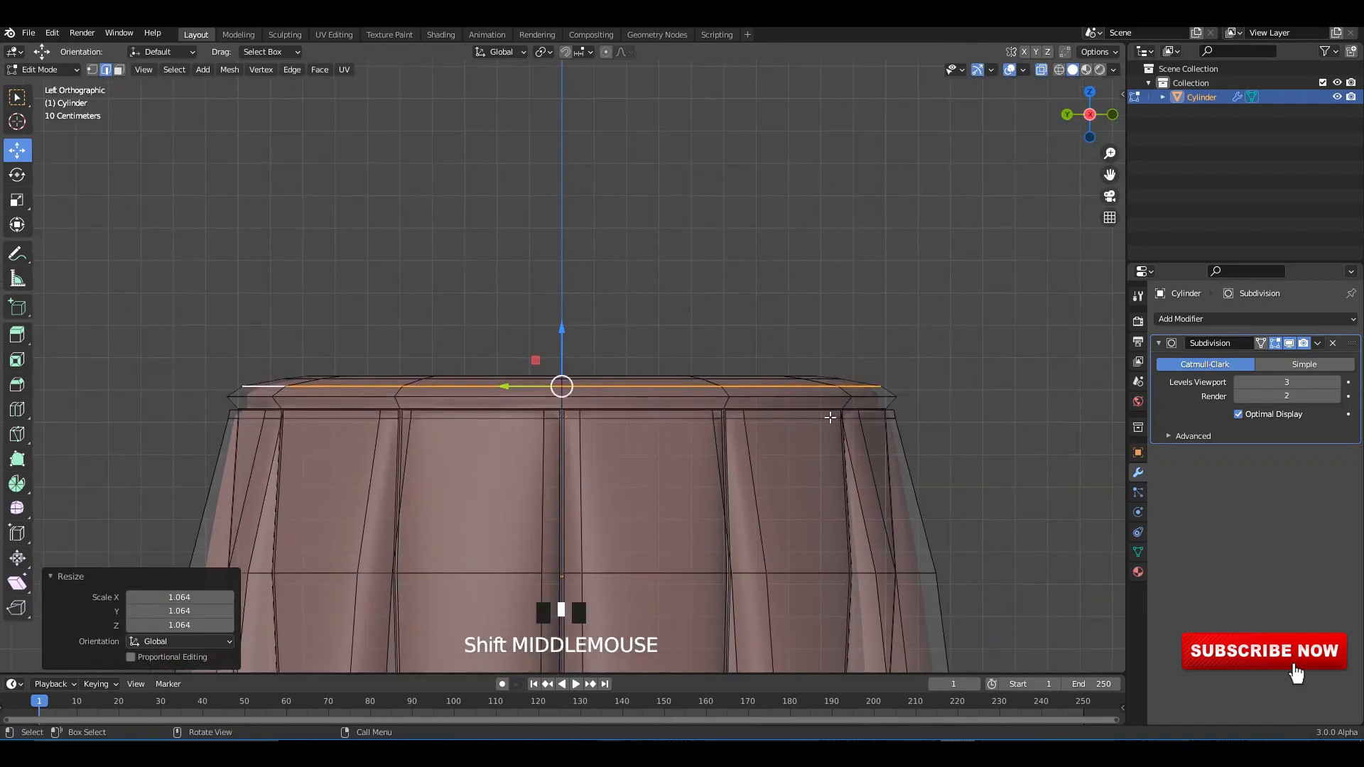
{"action": "key", "text": "1"}
{"action": "left_click_drag", "start_coordinate": [217, 326], "coordinate": [963, 398]}
{"action": "key", "text": "s"}
{"action": "key", "text": "z"}
{"action": "left_click", "coordinate": [1114, 523]}
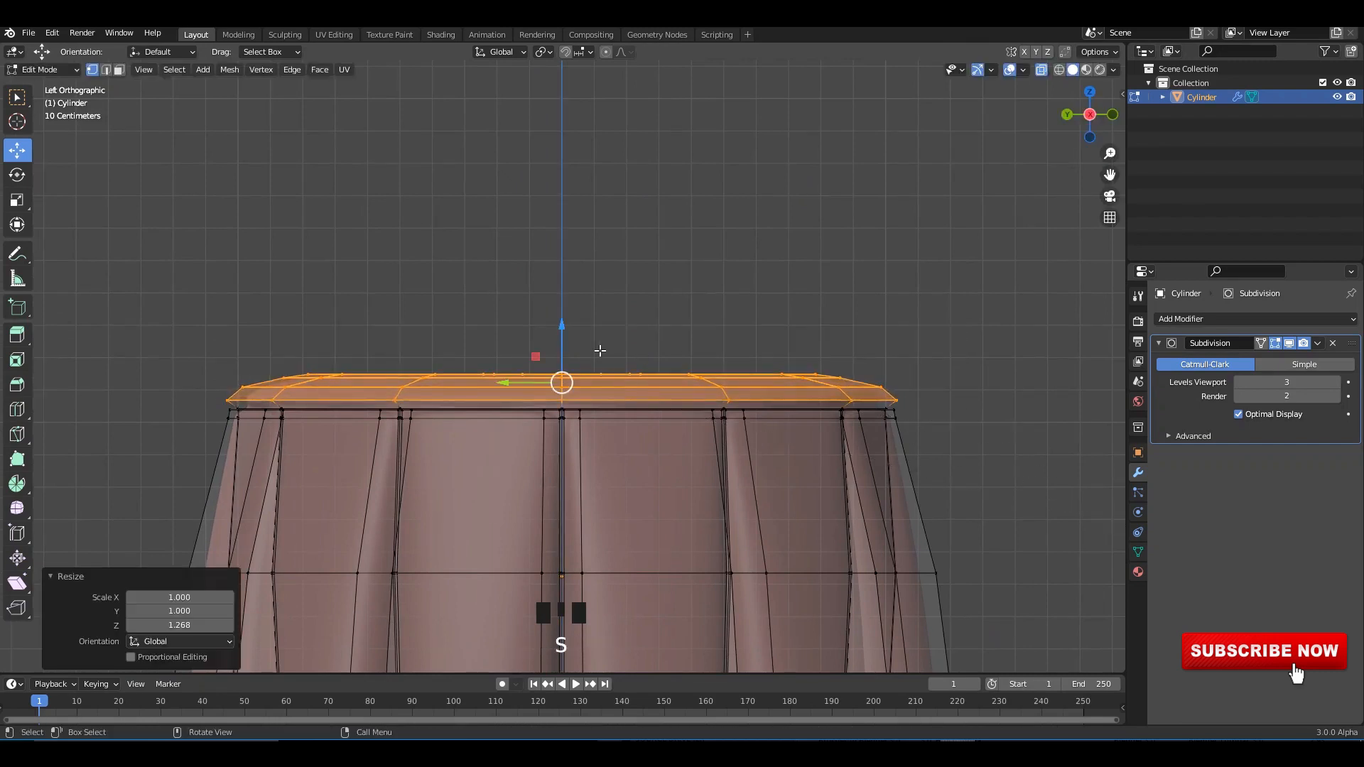
Step: Raise the cap by about 0.004 m and scale it vertically once more
{"action": "left_click_drag", "start_coordinate": [567, 343], "coordinate": [564, 332]}
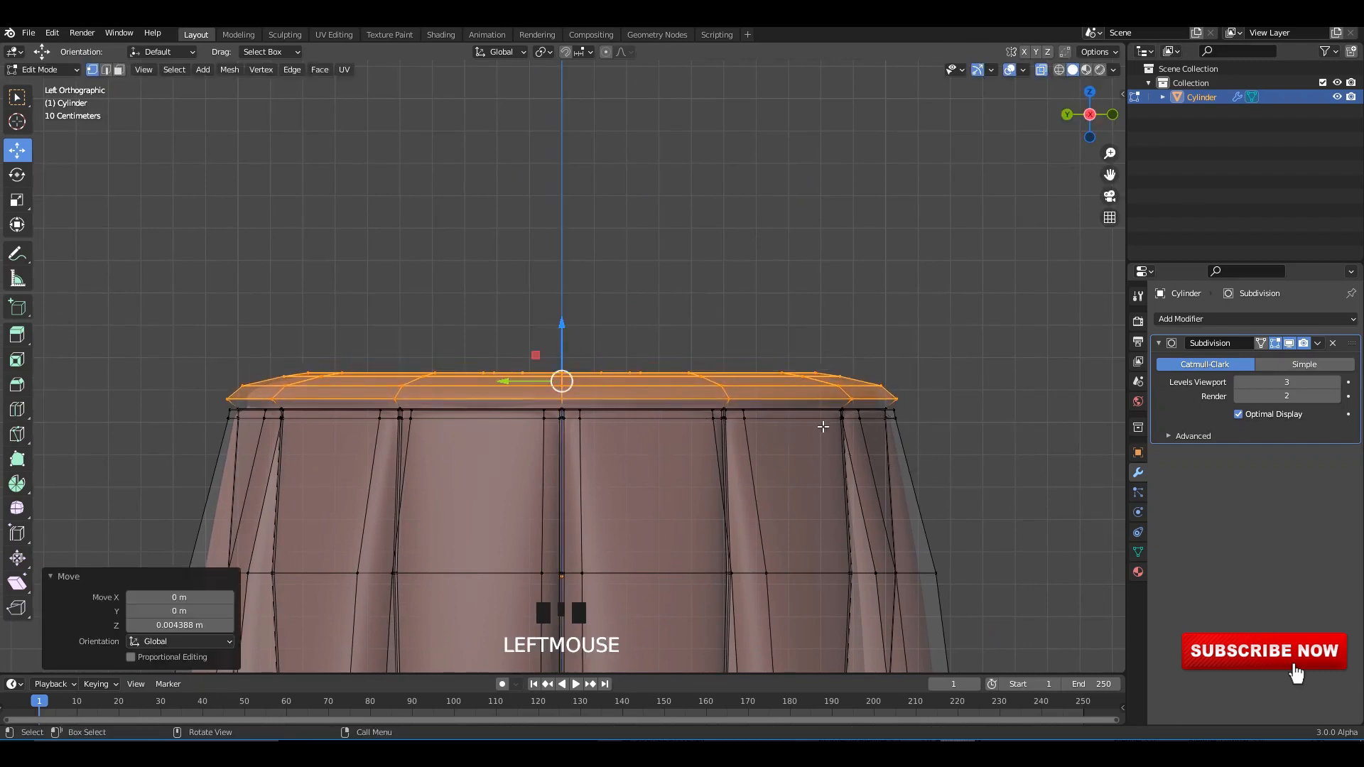
{"action": "key", "text": "s"}
{"action": "key", "text": "z"}
{"action": "left_click", "coordinate": [953, 494]}
Step: Slightly rescale the cap's lowest edge loop, leave mesh editing, and save the file
{"action": "scroll", "coordinate": [923, 426], "scroll_direction": "up", "scroll_amount": 1}
{"action": "left_click", "coordinate": [921, 420]}
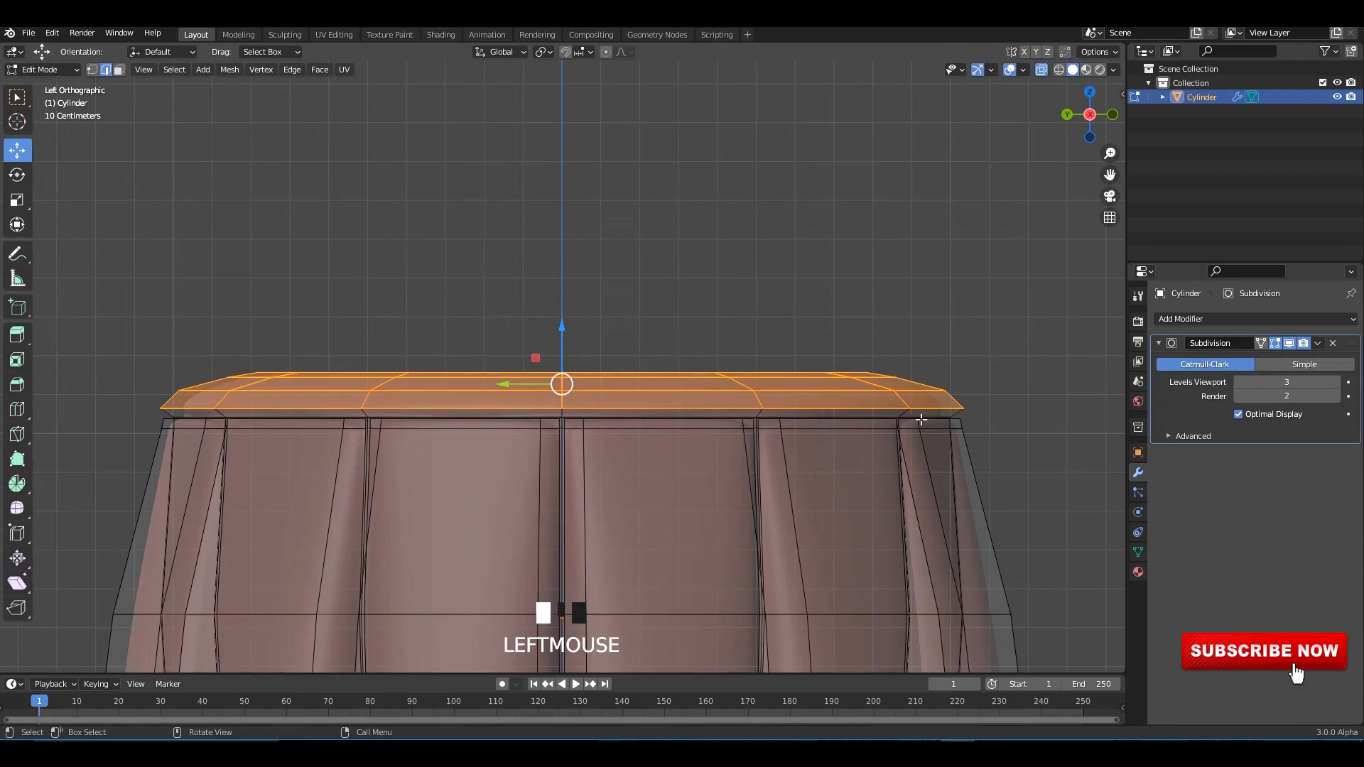
{"action": "left_click", "coordinate": [923, 415]}
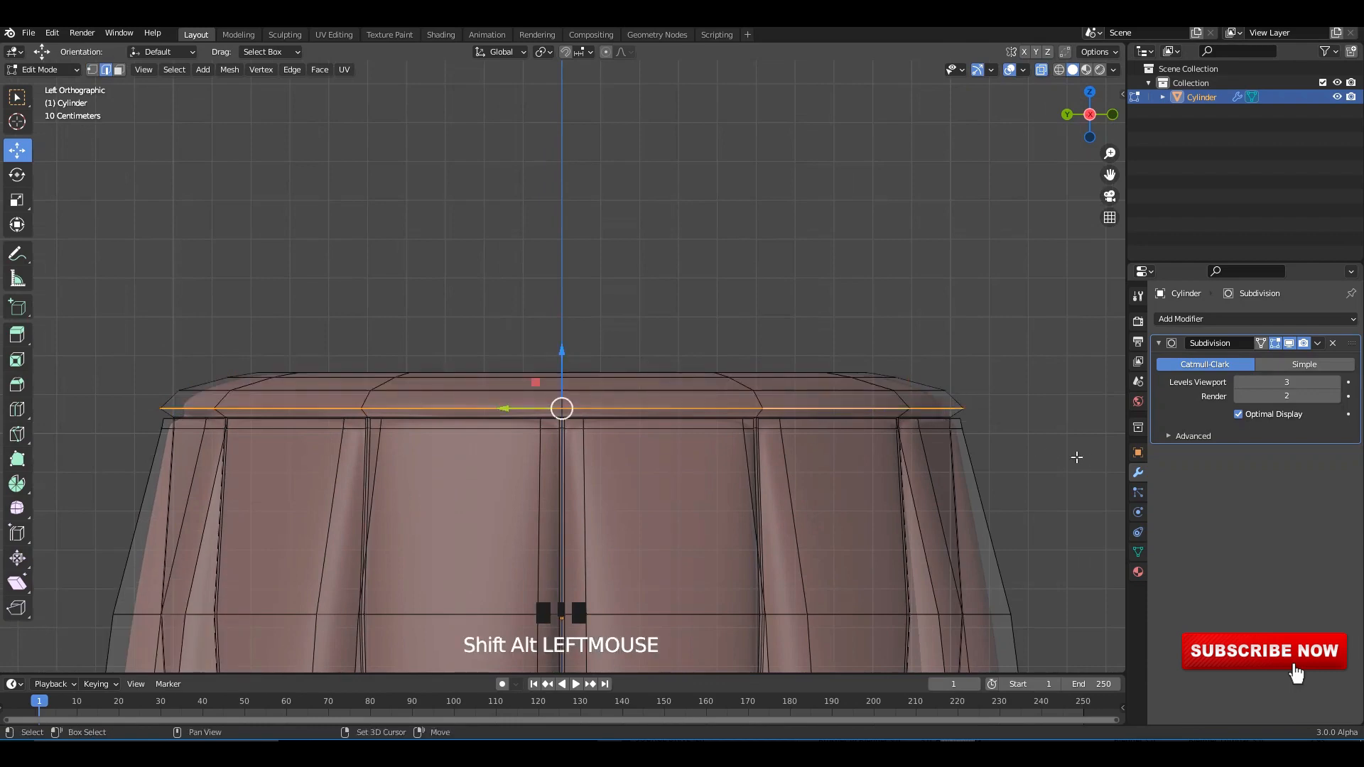
{"action": "key", "text": "s"}
{"action": "left_click", "coordinate": [1041, 426]}
{"action": "key", "text": "alt+z"}
{"action": "key", "text": "Tab"}
{"action": "scroll", "coordinate": [853, 329], "scroll_direction": "down", "scroll_amount": 2}
{"action": "middle_click_drag", "start_coordinate": [853, 329], "coordinate": [547, 258]}
{"action": "key", "text": "ctrl+s"}
Step: Add a plane scaled up into a large floor beneath the candy and start editing its mesh
{"action": "key", "text": "shift+a"}
{"action": "mouse_move", "coordinate": [427, 217]}
{"action": "left_click", "coordinate": [484, 213]}
{"action": "middle_click_drag", "start_coordinate": [485, 214], "coordinate": [600, 391]}
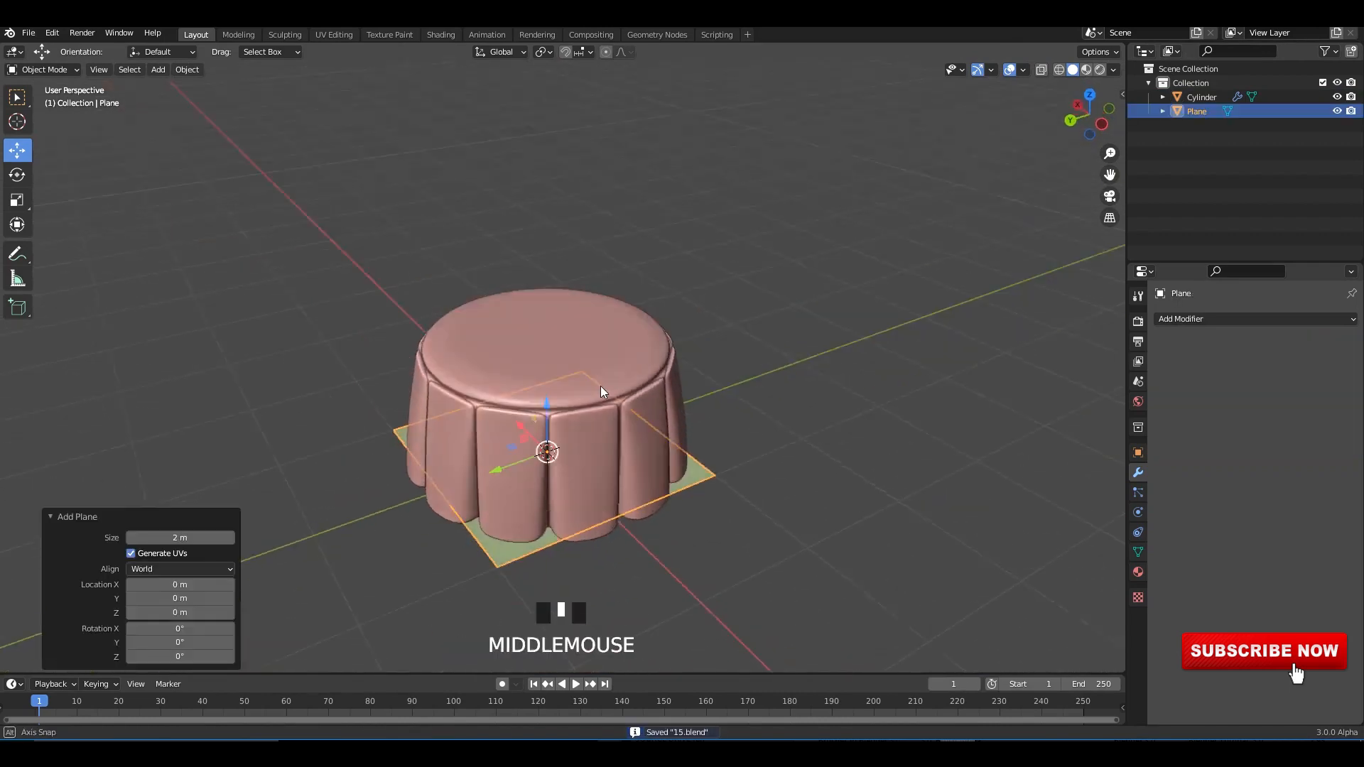
{"action": "key", "text": "s"}
{"action": "left_click", "coordinate": [828, 390]}
{"action": "scroll", "coordinate": [746, 344], "scroll_direction": "down", "scroll_amount": 2}
{"action": "key", "text": "Tab"}
{"action": "middle_click_drag", "start_coordinate": [746, 344], "coordinate": [426, 368]}
{"action": "key", "text": "3"}
{"action": "left_click", "coordinate": [385, 331]}
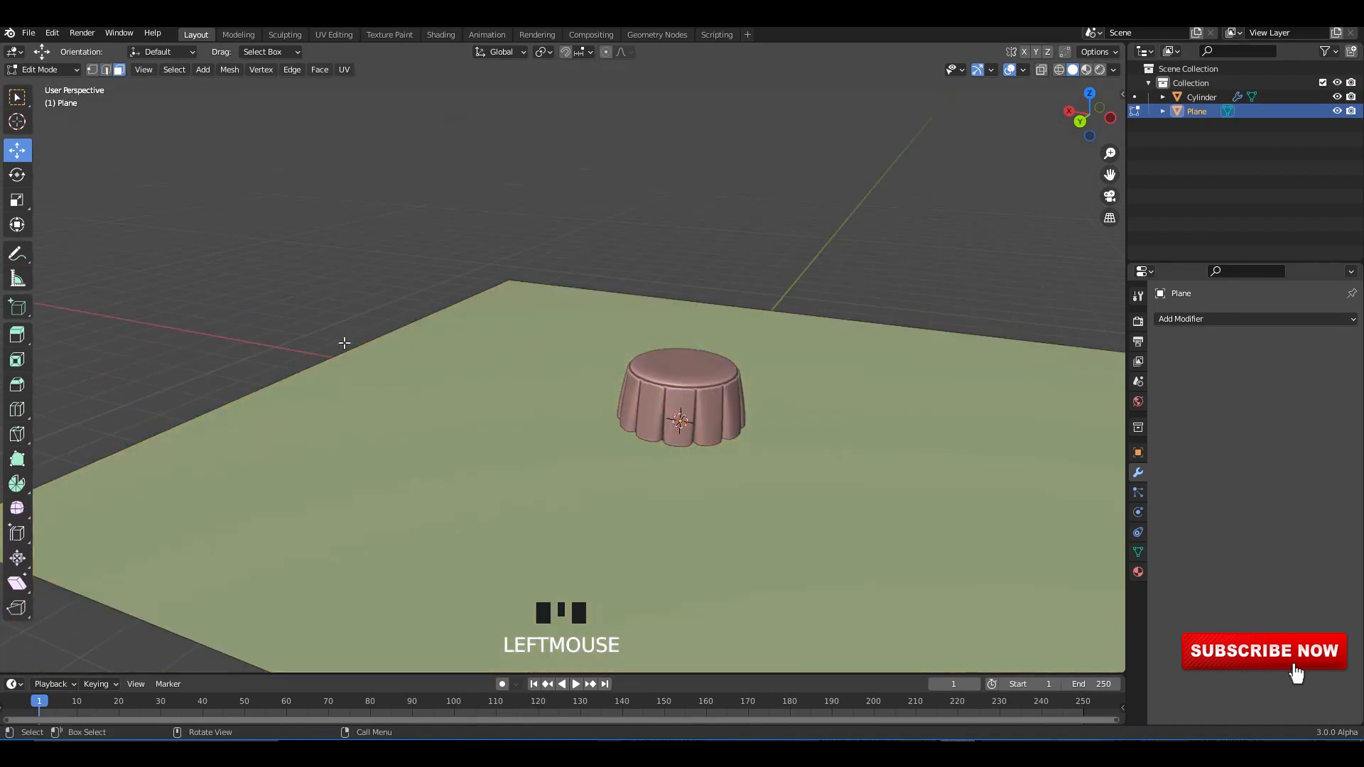
{"action": "key", "text": "Tab"}
{"action": "key", "text": "Tab"}
{"action": "left_click", "coordinate": [387, 338]}
{"action": "key", "text": "Tab"}
{"action": "key", "text": "Tab"}
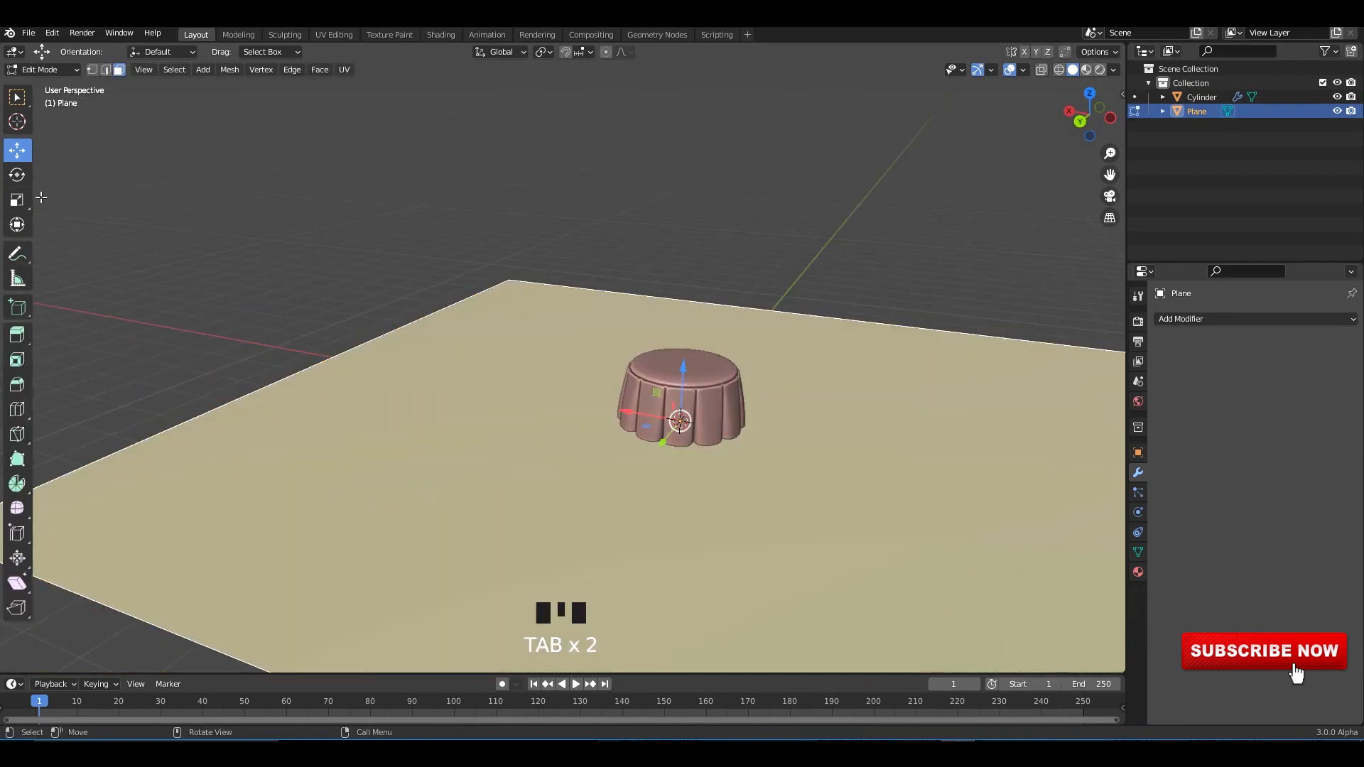
{"action": "middle_click_drag", "start_coordinate": [603, 376], "coordinate": [577, 298], "text": "shift"}
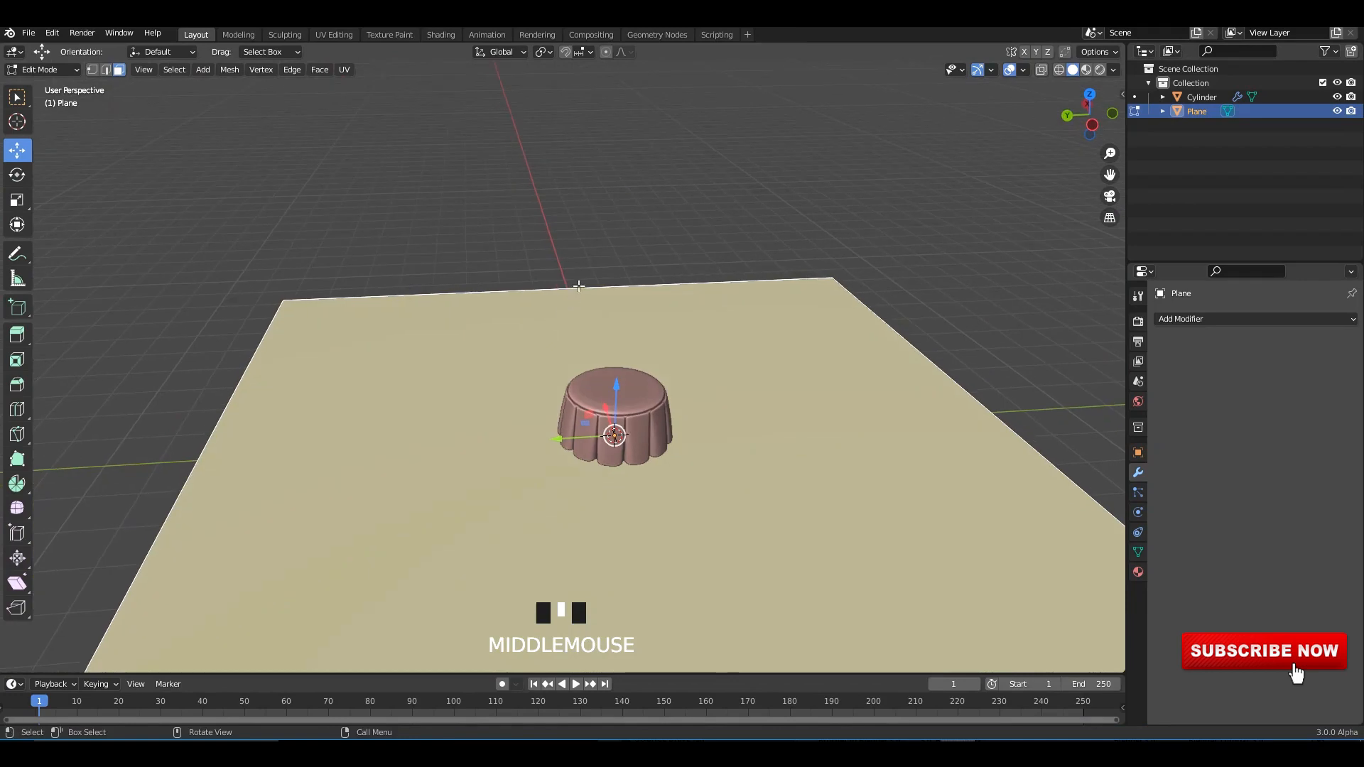
{"action": "left_click", "coordinate": [577, 298]}
{"action": "key", "text": "Tab"}
{"action": "key", "text": "Tab"}
{"action": "left_click", "coordinate": [576, 293]}
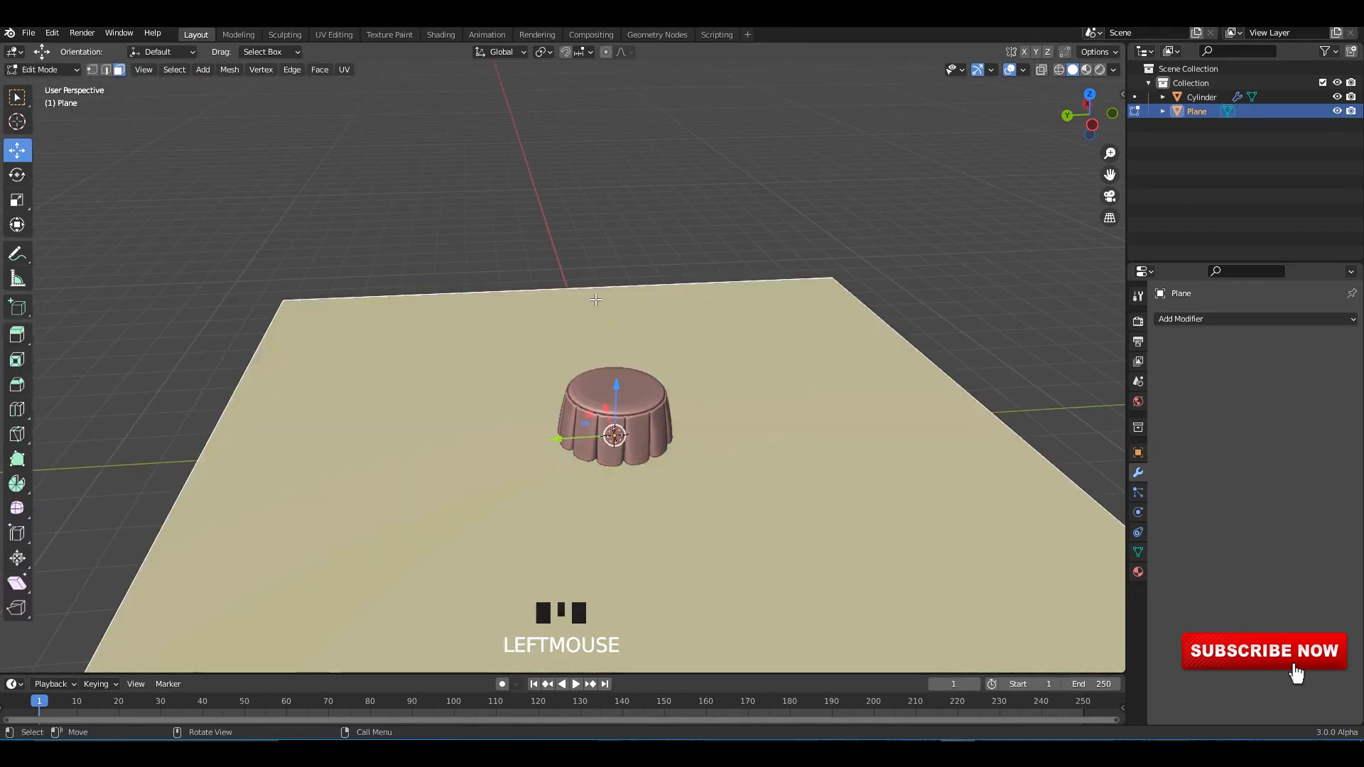
Step: Extrude the floor plane's back edge and raise it by about 12.1 m to form a backdrop wall
{"action": "key", "text": "2"}
{"action": "left_click", "coordinate": [576, 290]}
{"action": "middle_click_drag", "start_coordinate": [649, 304], "coordinate": [619, 326], "text": "alt"}
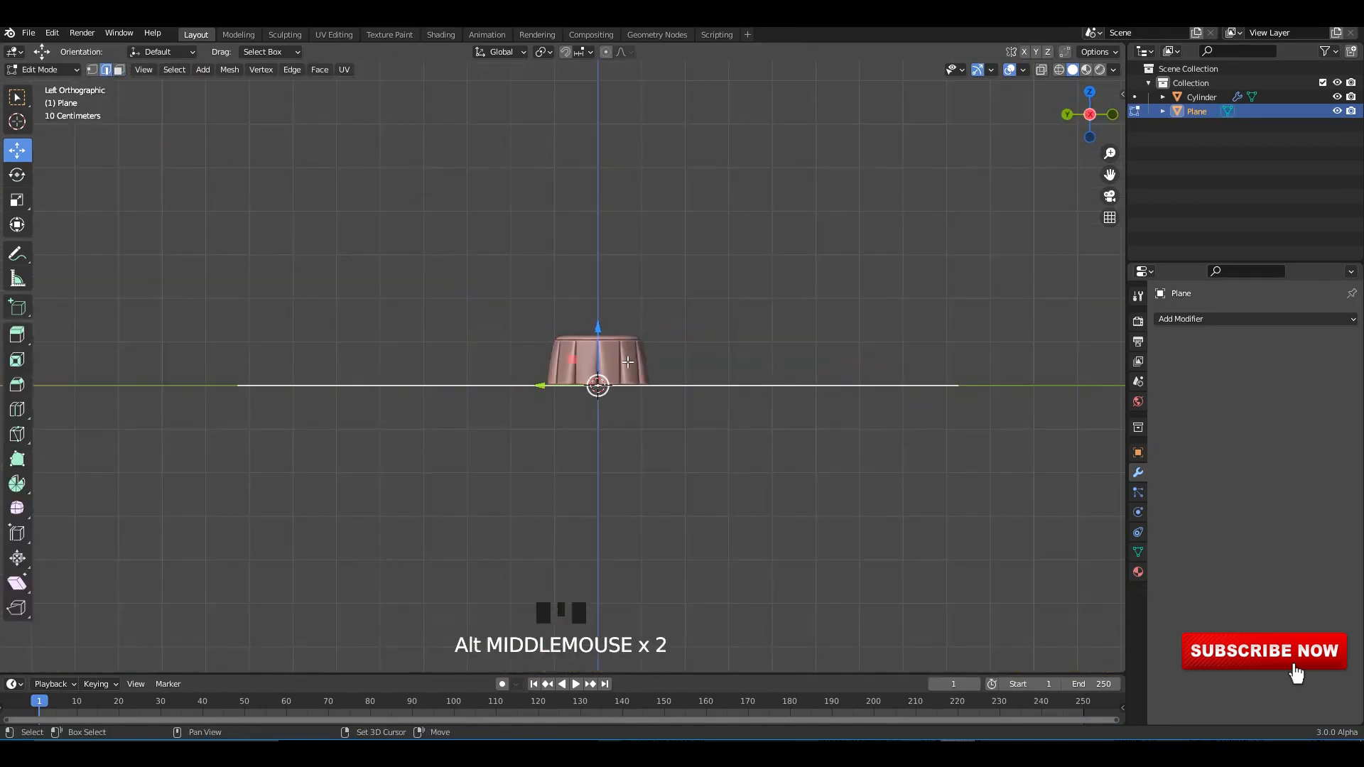
{"action": "middle_click_drag", "start_coordinate": [614, 228], "coordinate": [605, 303], "text": "shift"}
{"action": "key", "text": "e"}
{"action": "left_click", "coordinate": [604, 302]}
{"action": "left_click_drag", "start_coordinate": [588, 401], "coordinate": [616, 482]}
Step: Bevel the edge between floor and wall with eight segments to make a curved backdrop
{"action": "middle_click_drag", "start_coordinate": [592, 398], "coordinate": [675, 422]}
{"action": "left_click", "coordinate": [506, 347]}
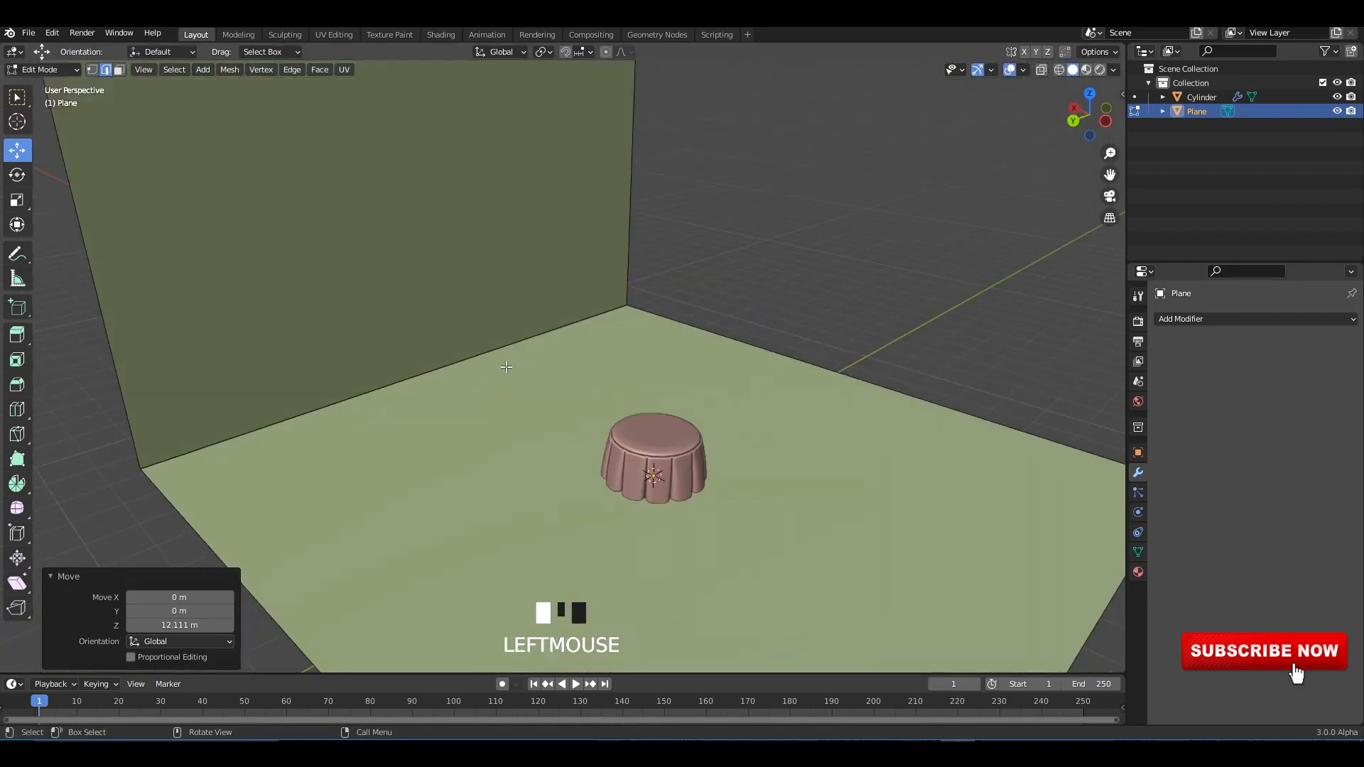
{"action": "middle_click_drag", "start_coordinate": [540, 419], "coordinate": [561, 434]}
{"action": "key", "text": "ctrl+b"}
{"action": "scroll", "coordinate": [599, 450], "scroll_direction": "up", "scroll_amount": 2}
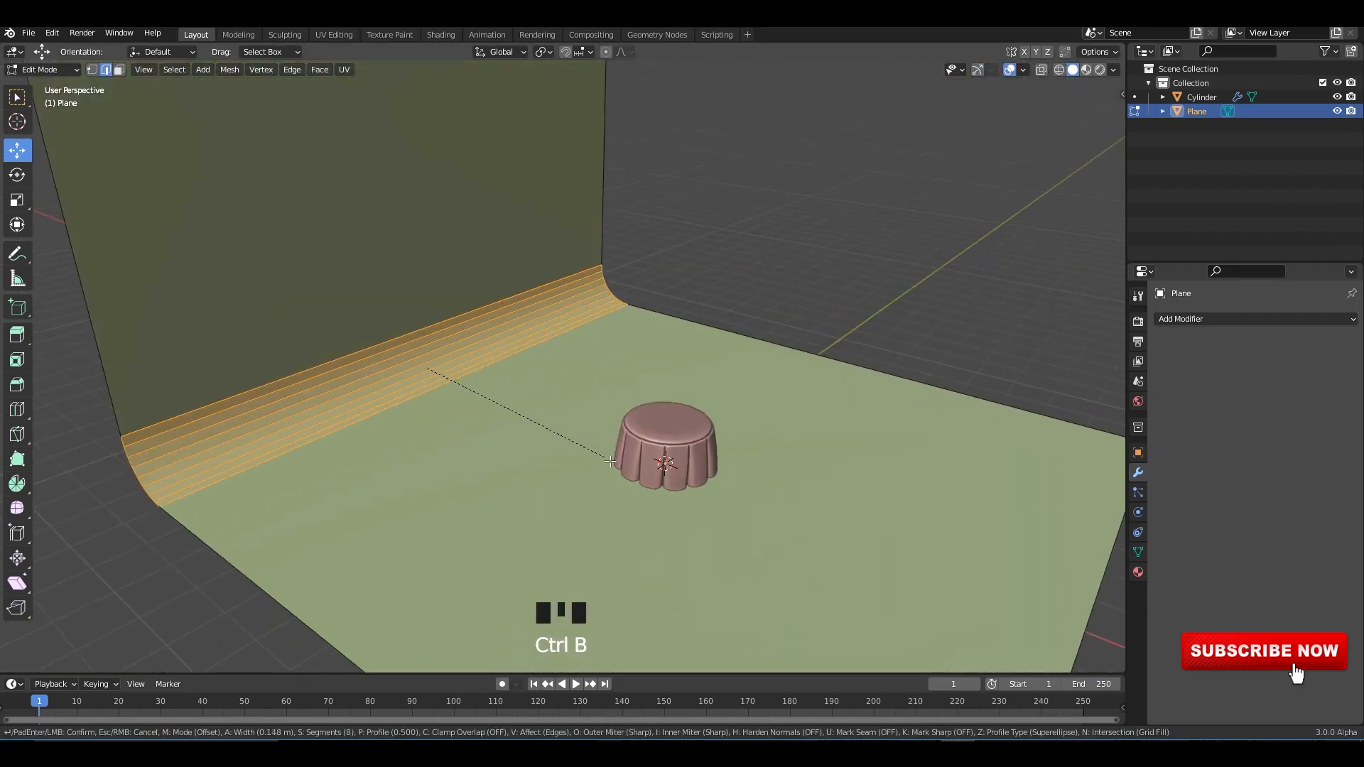
{"action": "left_click", "coordinate": [639, 472]}
Step: Leave mesh editing and apply smooth shading to the backdrop
{"action": "key", "text": "Tab"}
{"action": "left_click", "coordinate": [640, 242]}
{"action": "left_click", "coordinate": [585, 253]}
{"action": "right_click", "coordinate": [585, 253]}
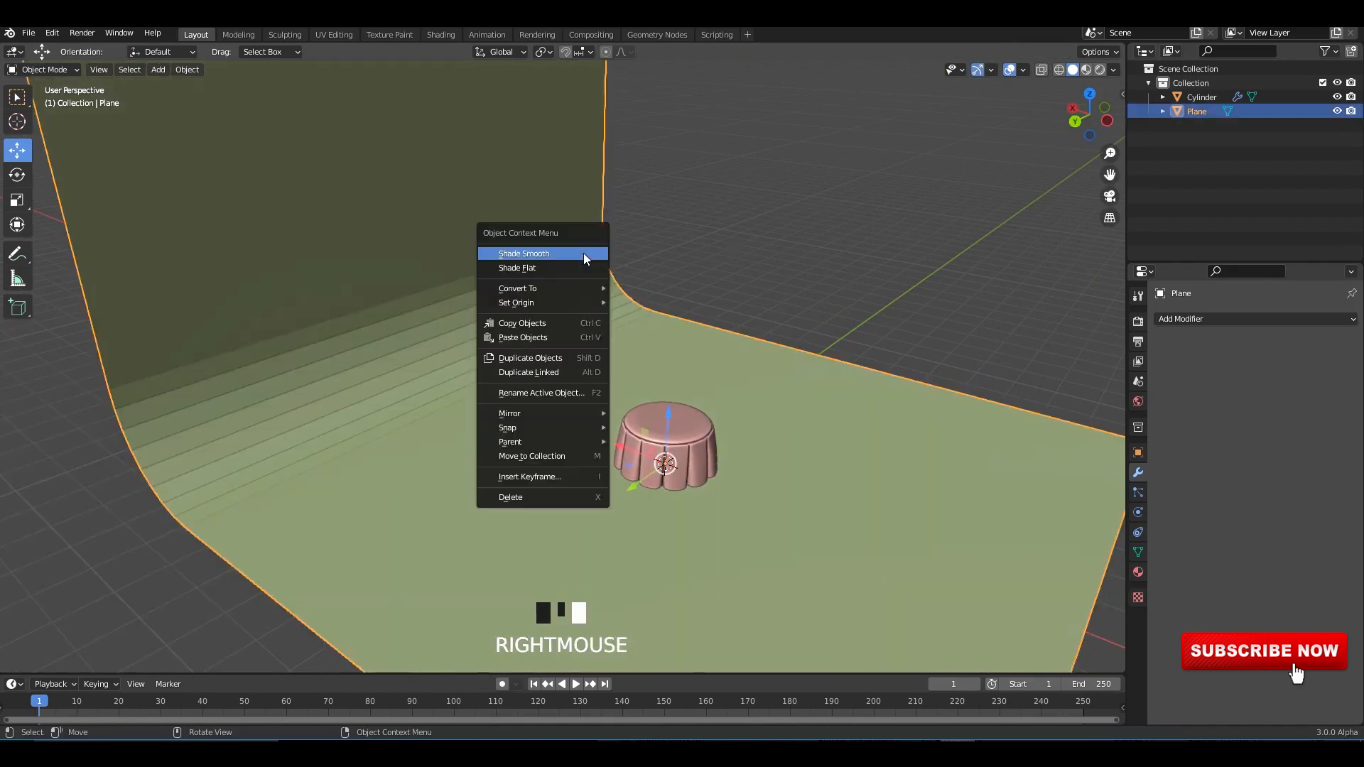
{"action": "middle_click_drag", "start_coordinate": [583, 253], "coordinate": [462, 84]}
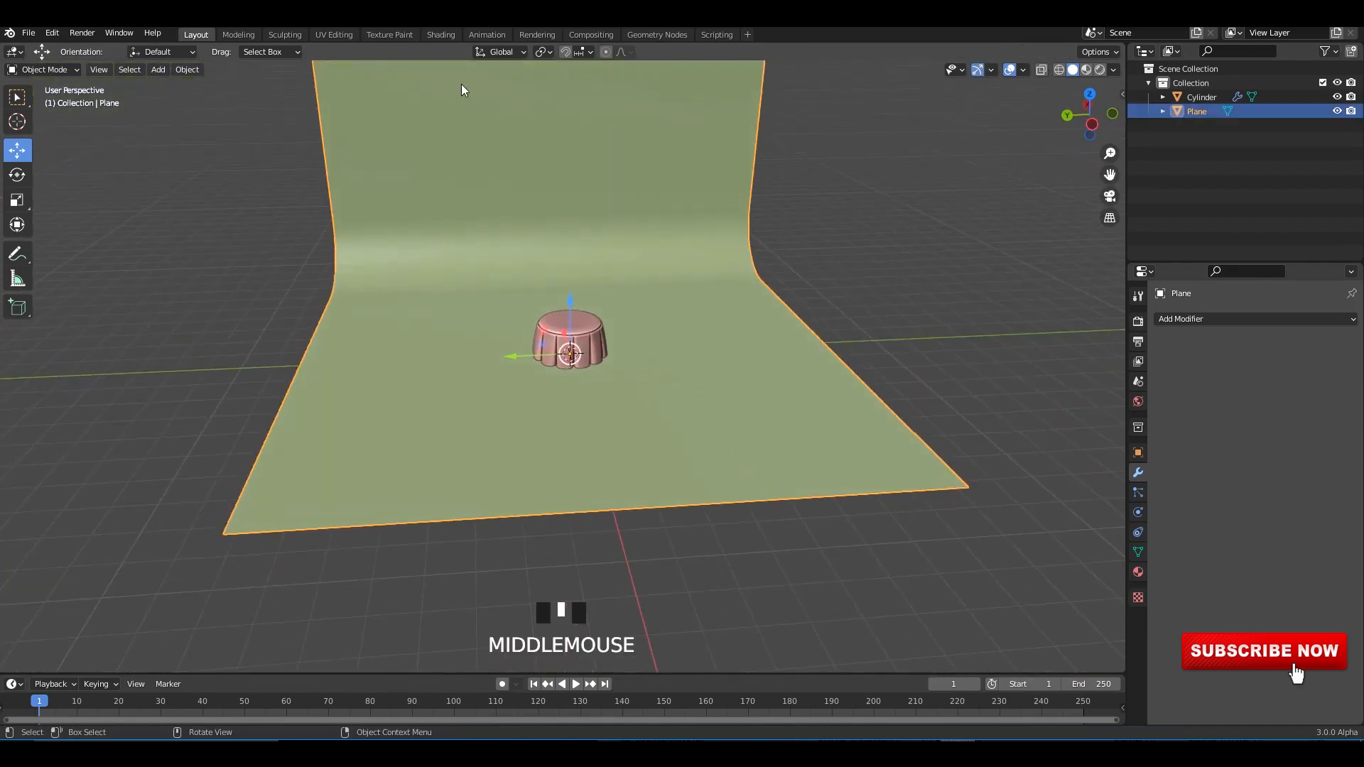
Step: Switch to the Animation workspace and shrink the Dope Sheet so the two viewports become taller
{"action": "left_click", "coordinate": [482, 35]}
{"action": "middle_click_drag", "start_coordinate": [739, 234], "coordinate": [771, 341]}
{"action": "middle_click_drag", "start_coordinate": [106, 249], "coordinate": [149, 326]}
{"action": "scroll", "coordinate": [111, 291], "scroll_direction": "up", "scroll_amount": 1}
{"action": "left_click_drag", "start_coordinate": [506, 529], "coordinate": [506, 687]}
{"action": "middle_click_drag", "start_coordinate": [304, 381], "coordinate": [312, 387]}
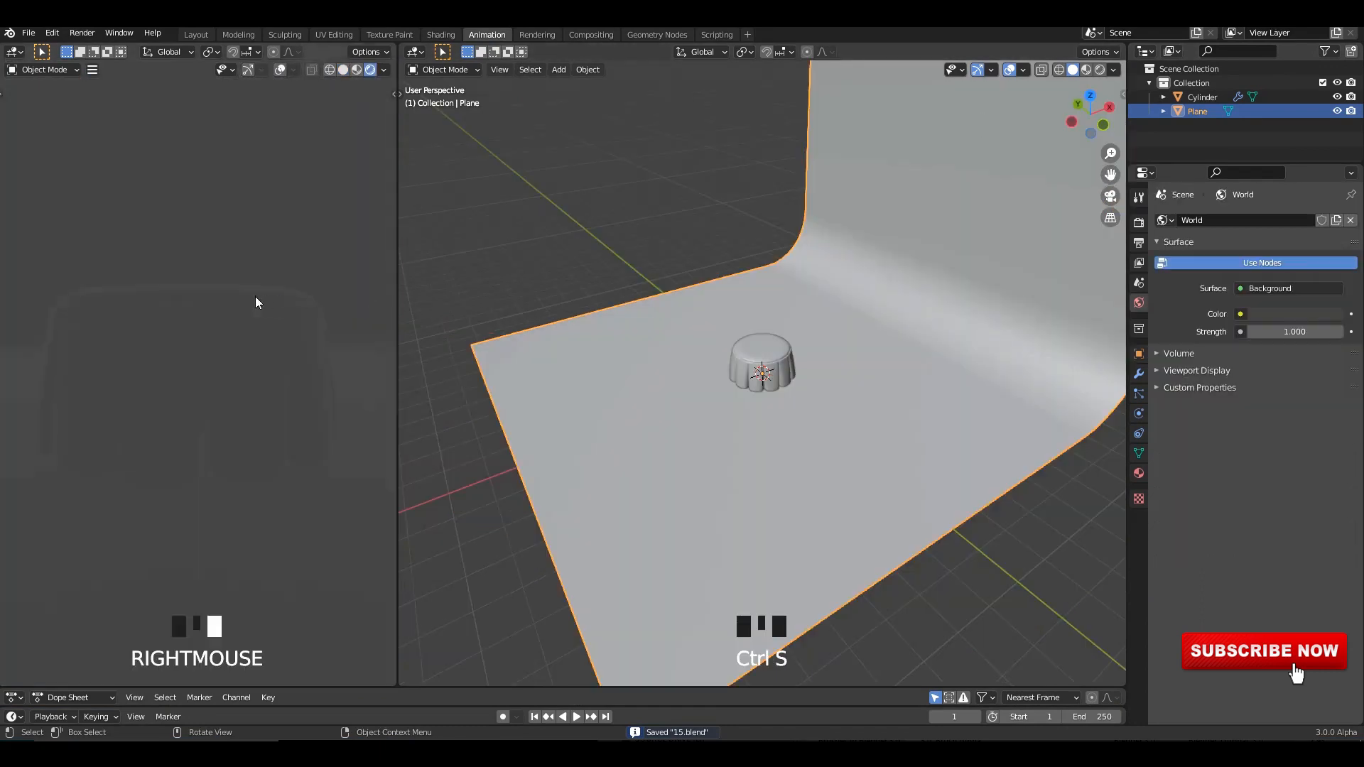
Step: Reframe the candy in the rendered preview viewport and save the file
{"action": "middle_click_drag", "start_coordinate": [254, 297], "coordinate": [27, 291]}
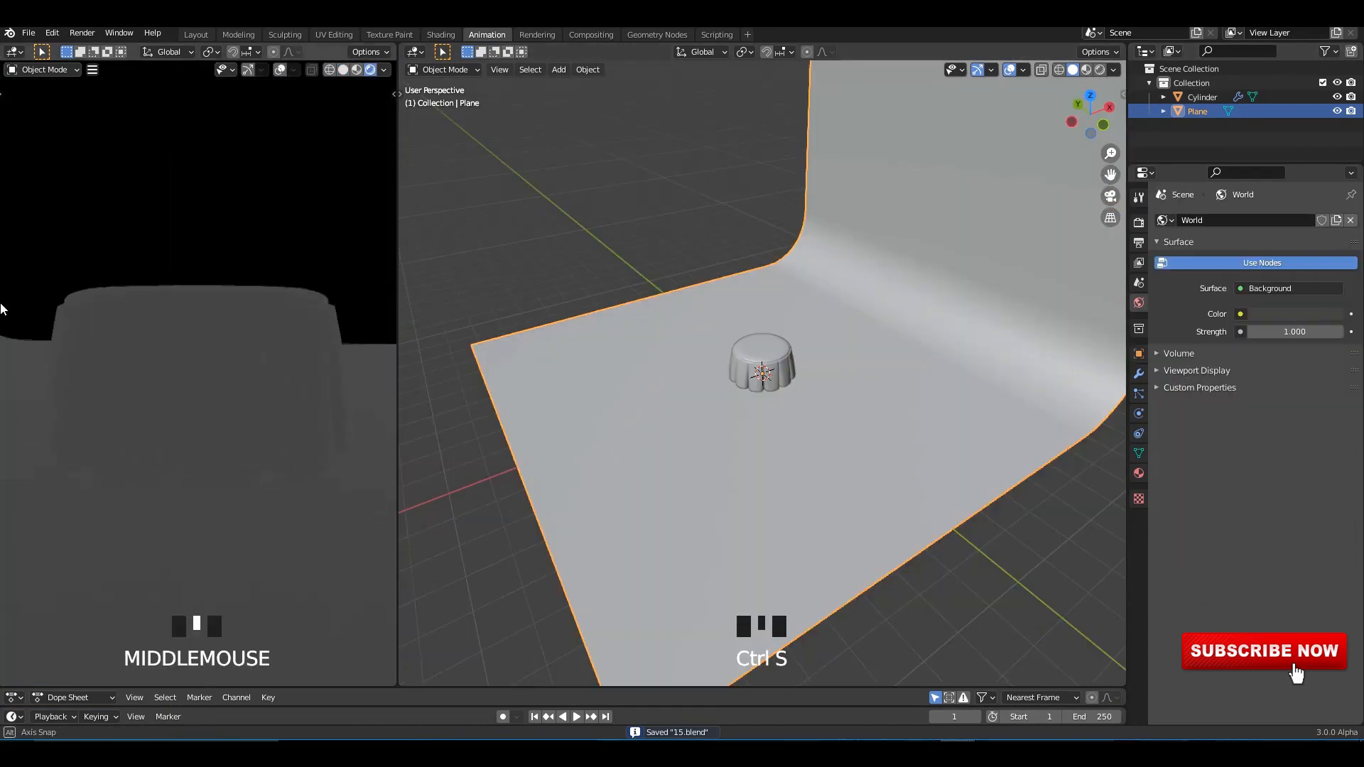
{"action": "scroll", "coordinate": [170, 302], "scroll_direction": "down", "scroll_amount": 2}
{"action": "middle_click_drag", "start_coordinate": [162, 305], "coordinate": [188, 294]}
{"action": "key", "text": "ctrl+s"}
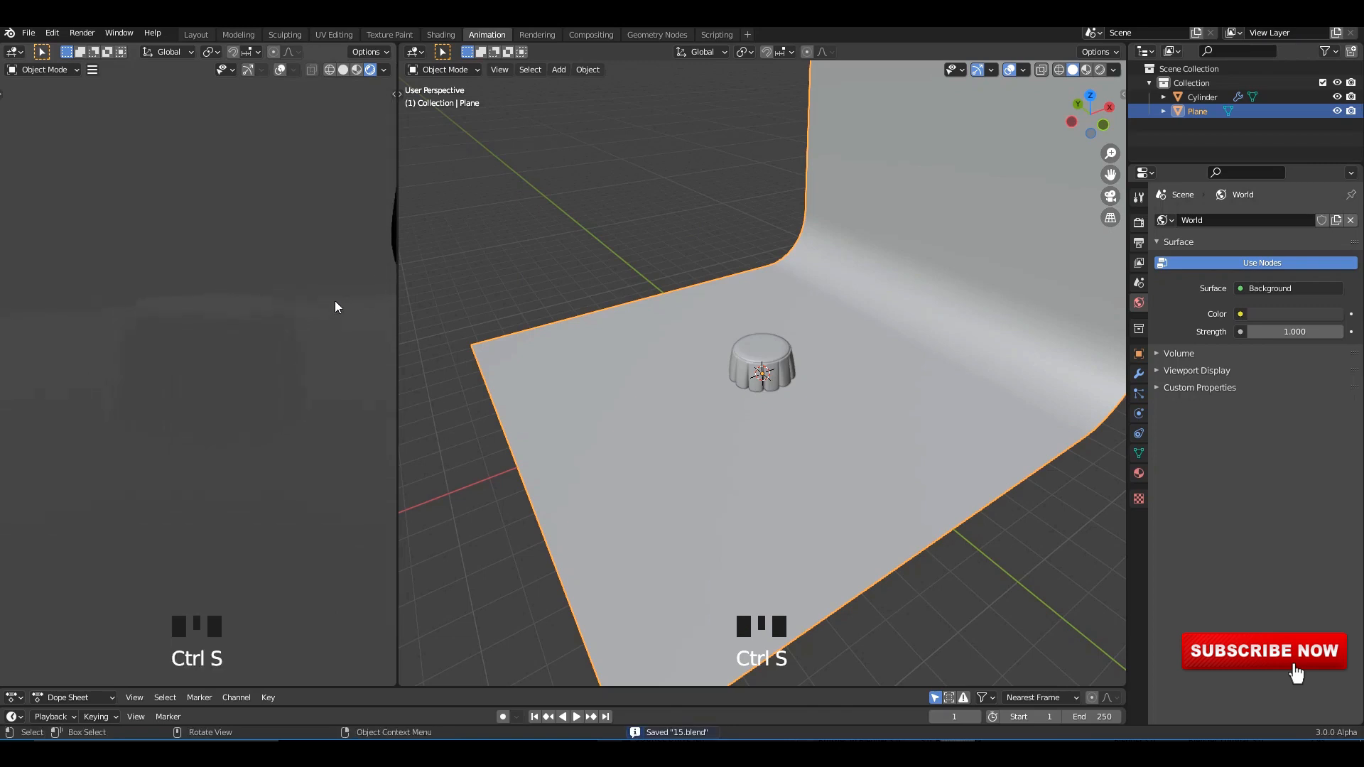
Step: Enable Bloom and Ambient Occlusion for the Eevee render, with an occlusion distance of 2 m and a factor of 2
{"action": "scroll", "coordinate": [764, 277], "scroll_direction": "up", "scroll_amount": 2}
{"action": "left_click", "coordinate": [1139, 223]}
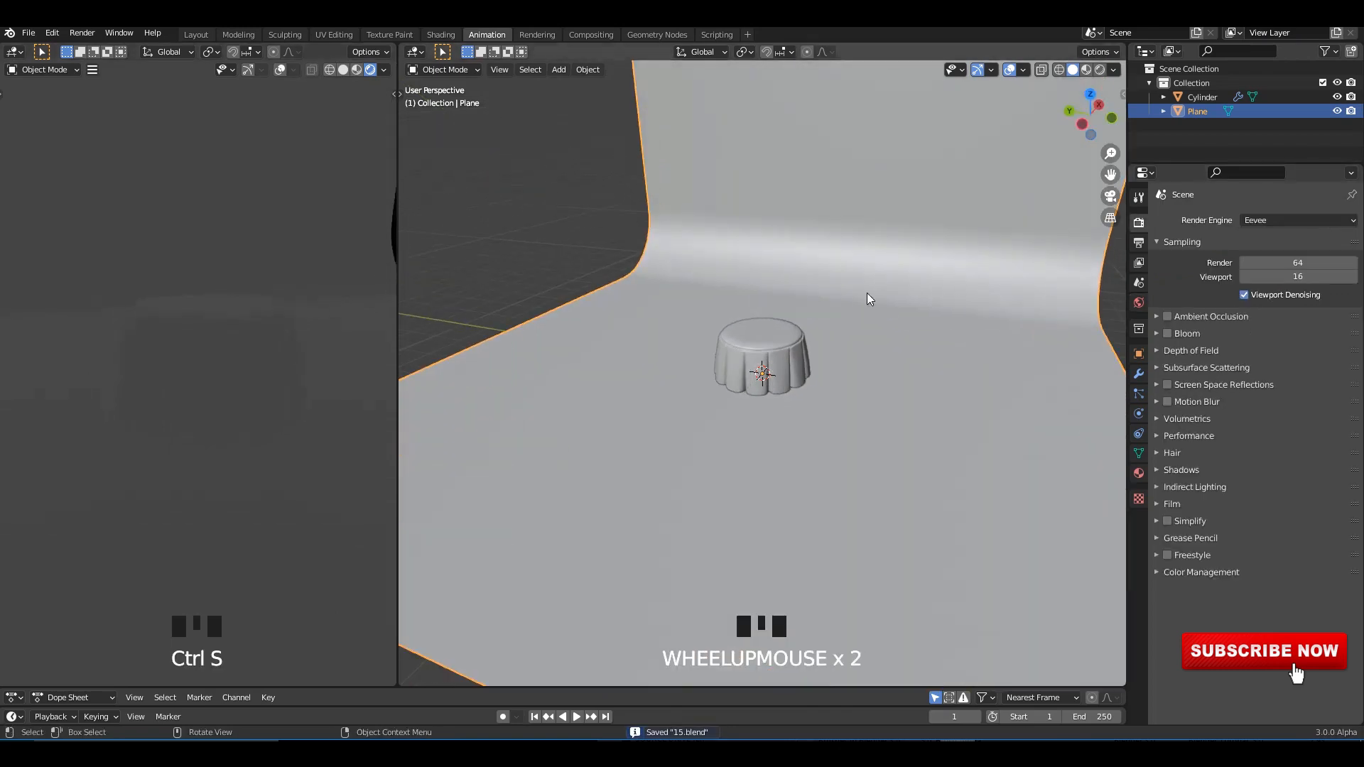
{"action": "middle_click_drag", "start_coordinate": [867, 293], "coordinate": [873, 335], "text": "shift"}
{"action": "left_click", "coordinate": [1168, 333]}
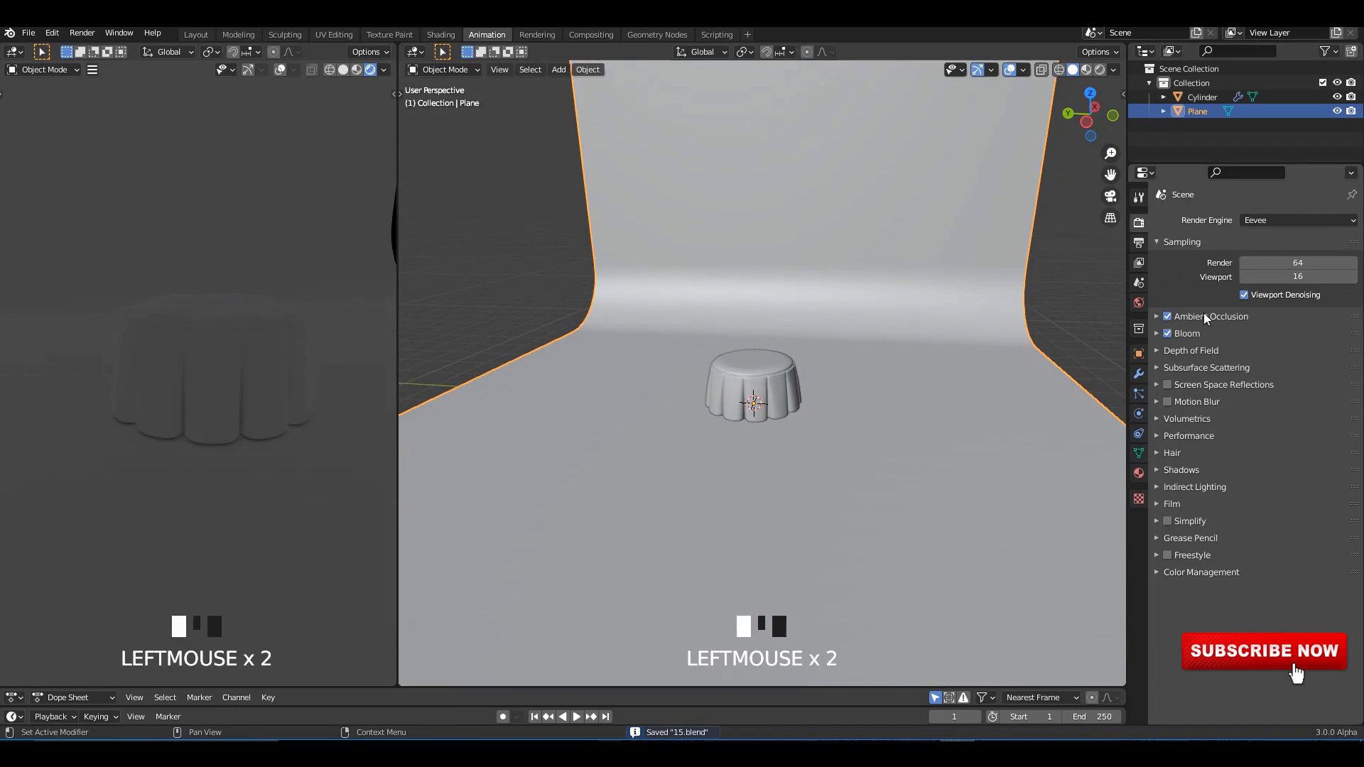
{"action": "left_click", "coordinate": [1204, 314]}
{"action": "double_click", "coordinate": [1289, 338]}
{"action": "type", "text": "2"}
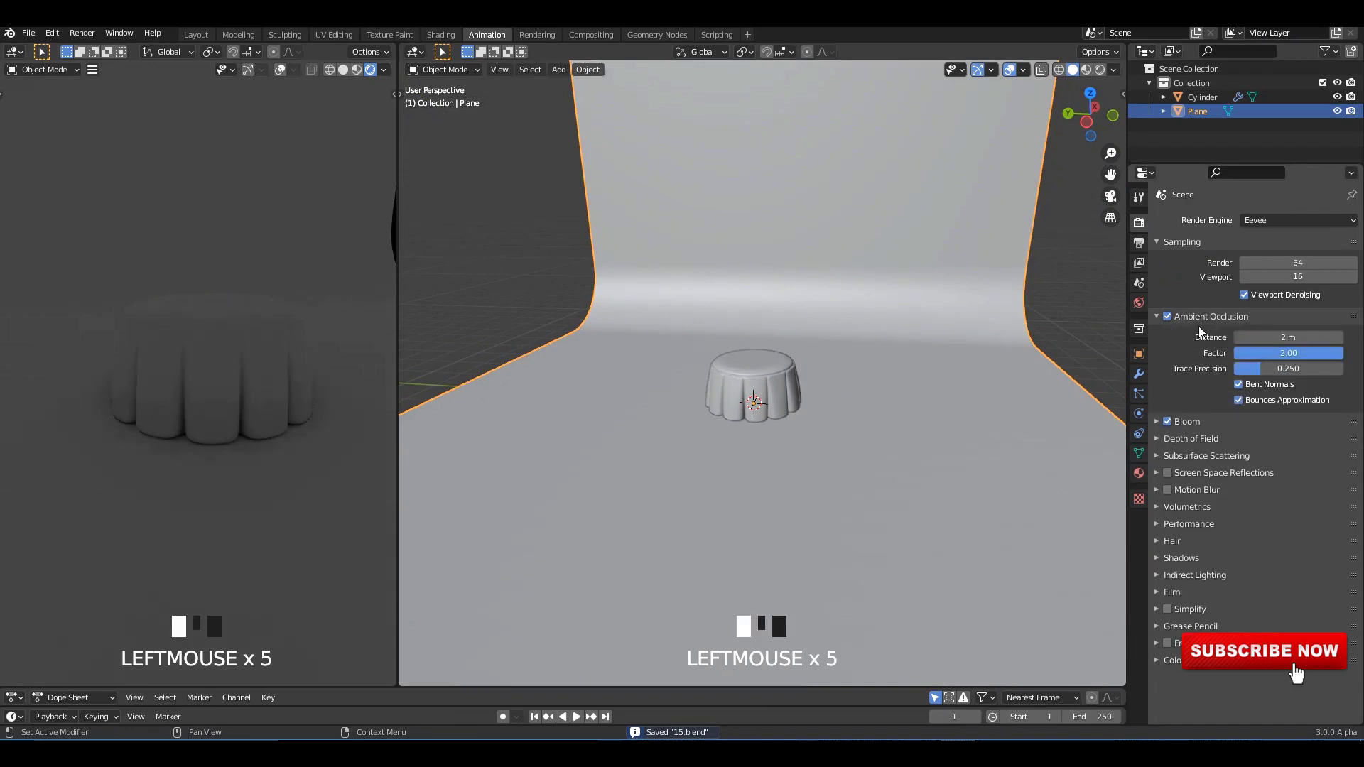
Step: Enable Screen Space Reflections for the render and set the color management look to Very High Contrast
{"action": "left_click", "coordinate": [1201, 317]}
{"action": "left_click", "coordinate": [1166, 385]}
{"action": "left_click", "coordinate": [1263, 573]}
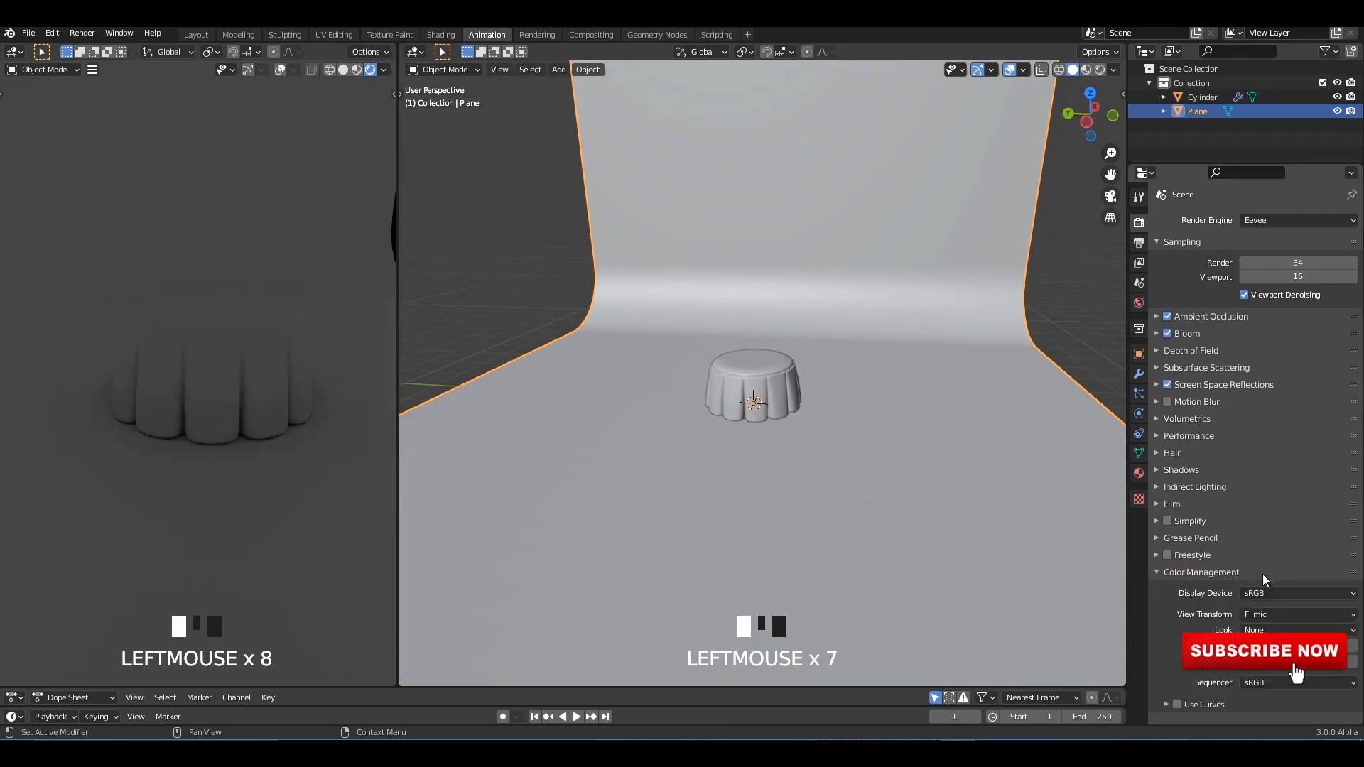
{"action": "left_click", "coordinate": [1293, 630]}
{"action": "left_click", "coordinate": [1283, 598]}
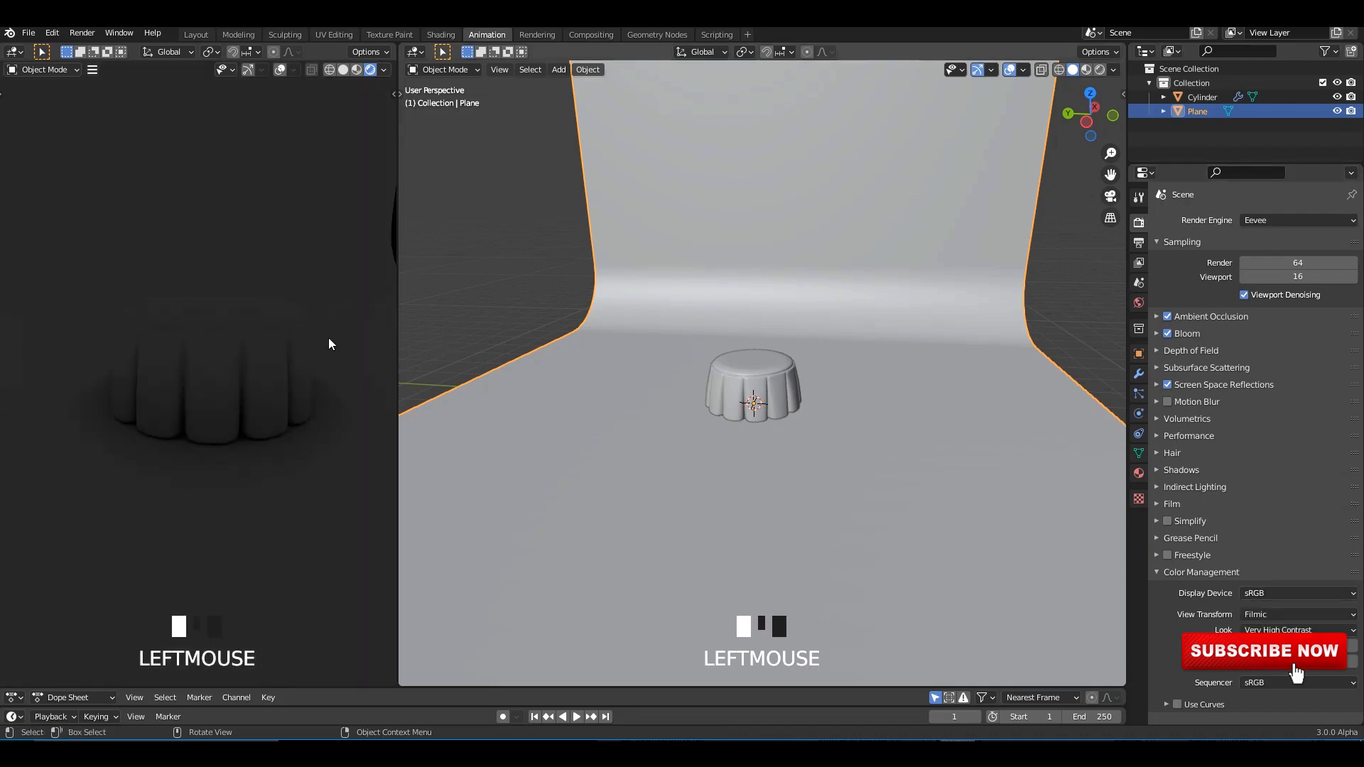
Step: Light the world with an Environment Texture using the christmas_photo_studio_04_1k HDR image
{"action": "scroll", "coordinate": [347, 343], "scroll_direction": "up", "scroll_amount": 2}
{"action": "middle_click_drag", "start_coordinate": [346, 343], "coordinate": [325, 343]}
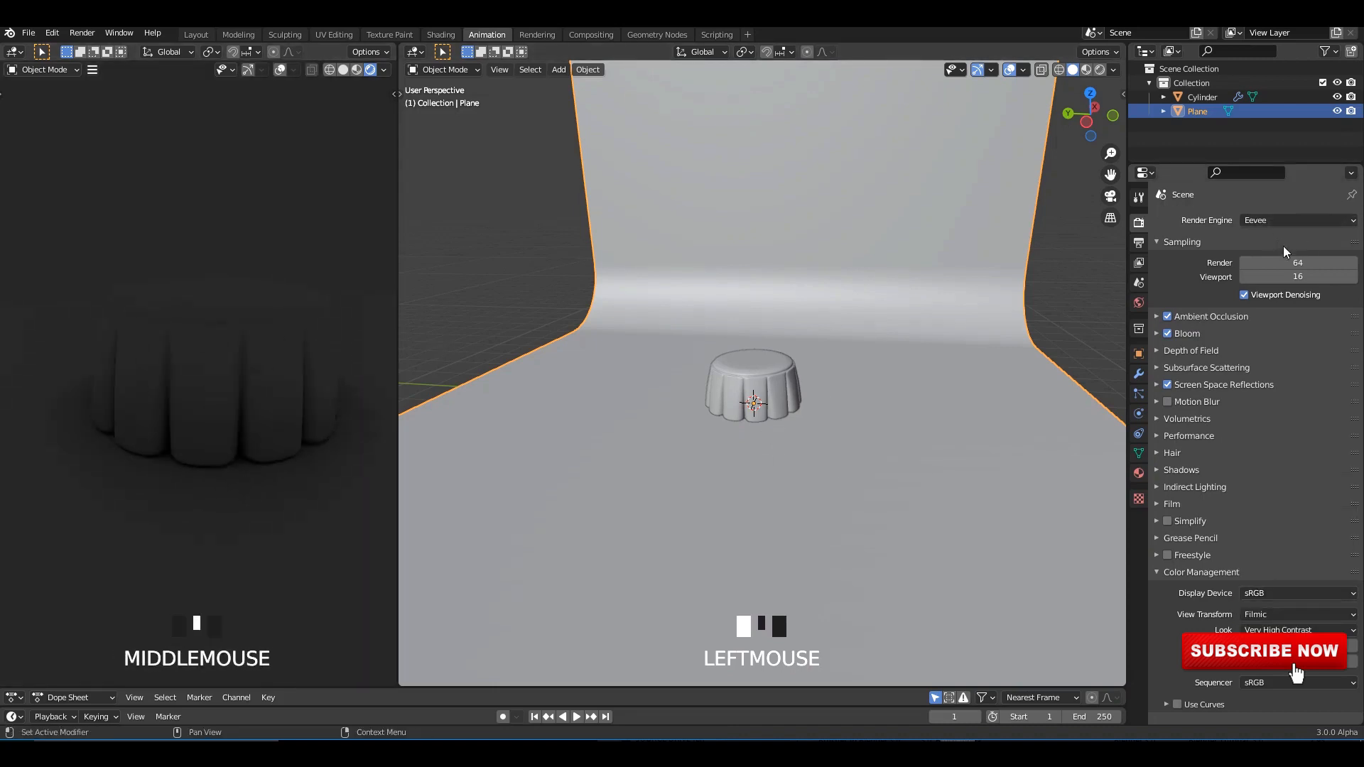
{"action": "left_click", "coordinate": [1139, 305]}
{"action": "left_click", "coordinate": [1240, 315]}
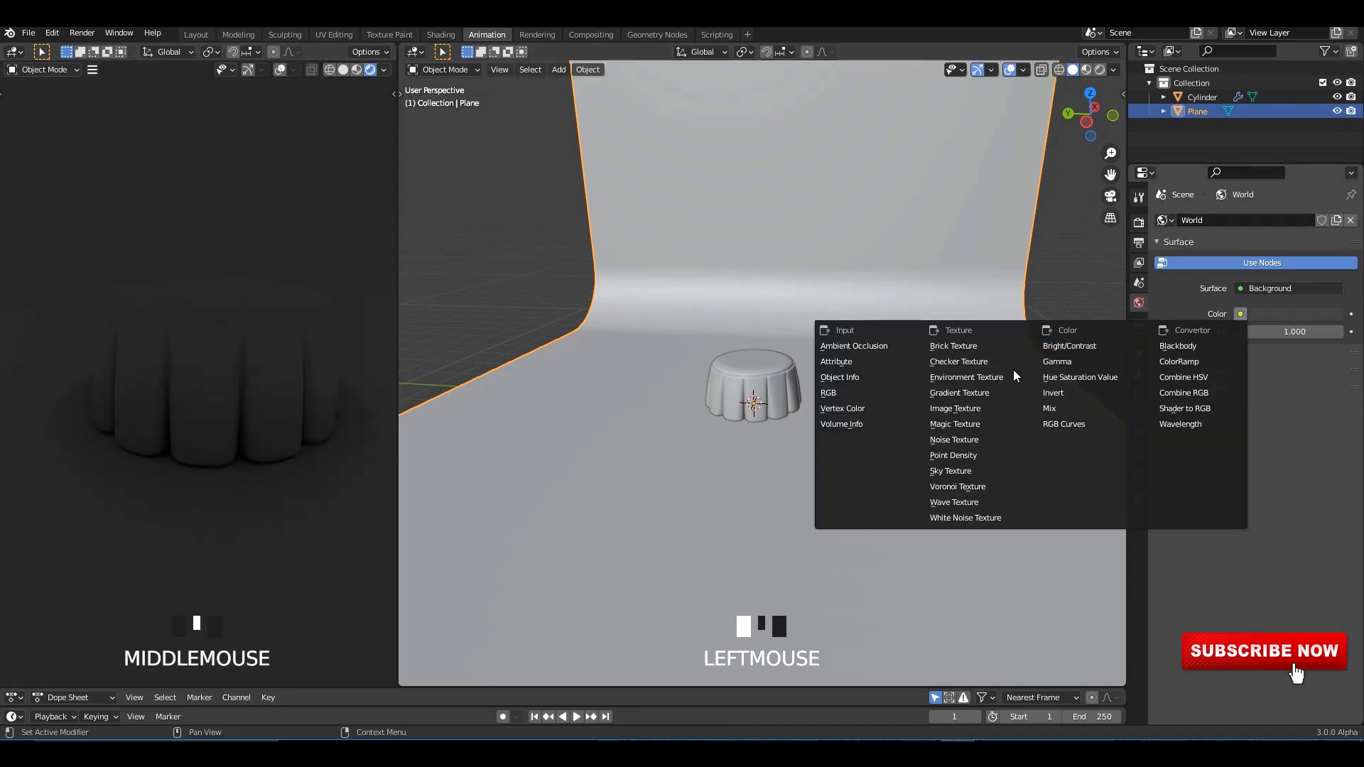
{"action": "left_click", "coordinate": [1012, 372]}
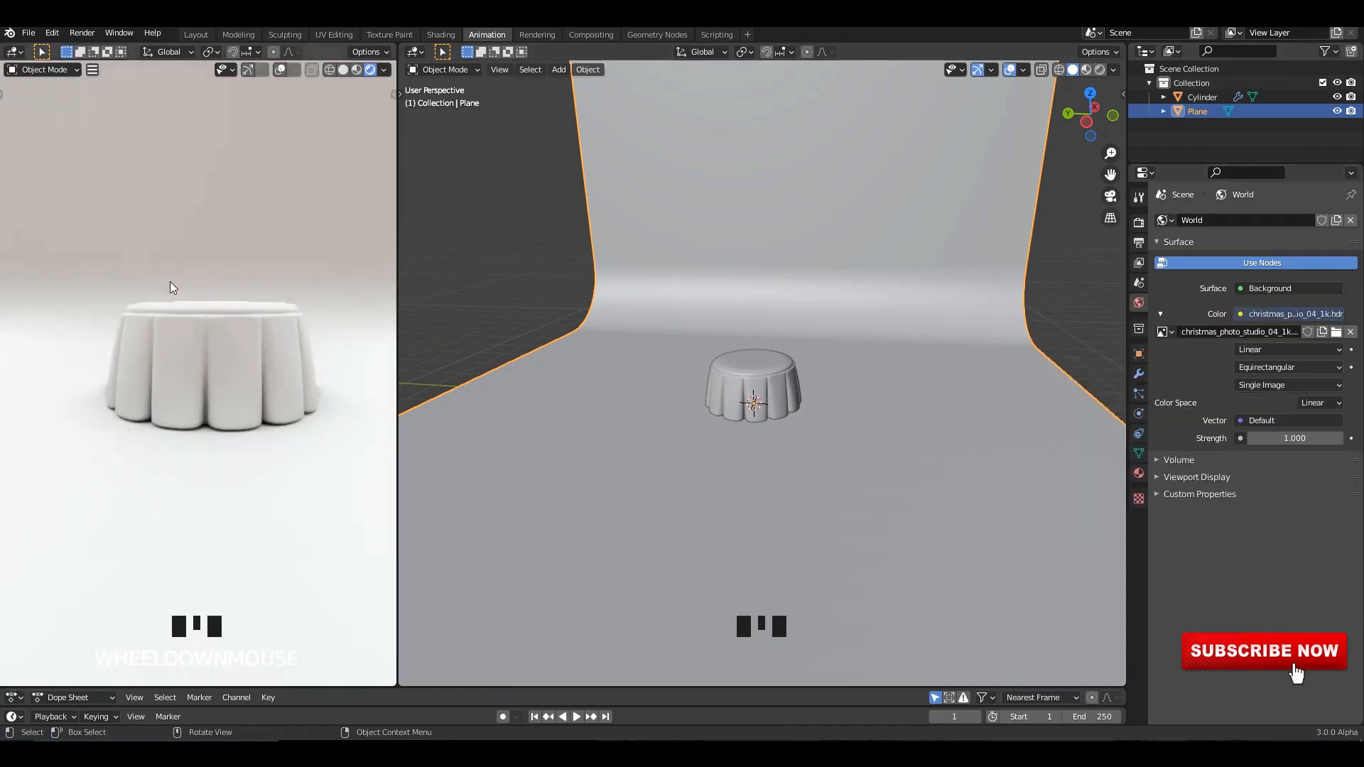
{"action": "middle_click_drag", "start_coordinate": [170, 289], "coordinate": [253, 348]}
Step: Switch the render engine to Cycles and save the file
{"action": "left_click", "coordinate": [1138, 222]}
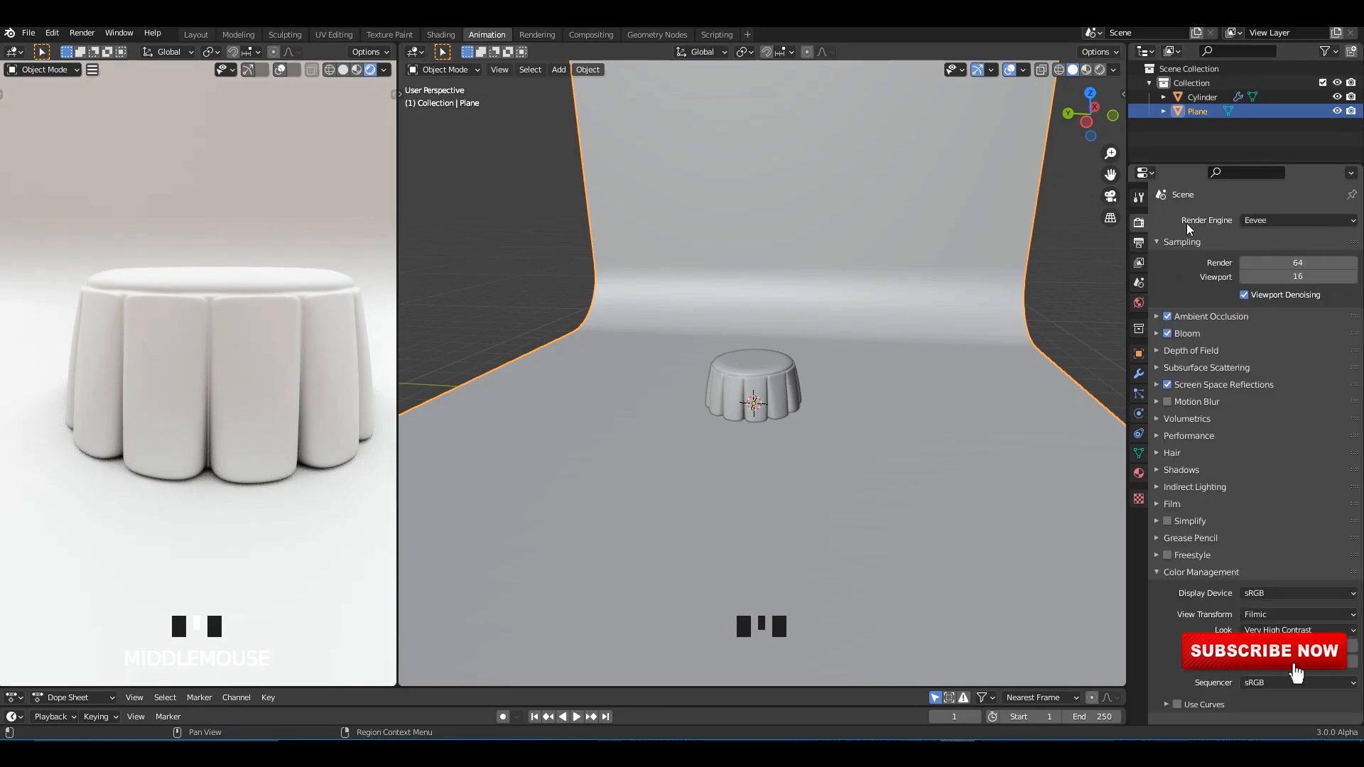
{"action": "left_click", "coordinate": [1268, 268]}
{"action": "scroll", "coordinate": [654, 360], "scroll_direction": "down", "scroll_amount": 2}
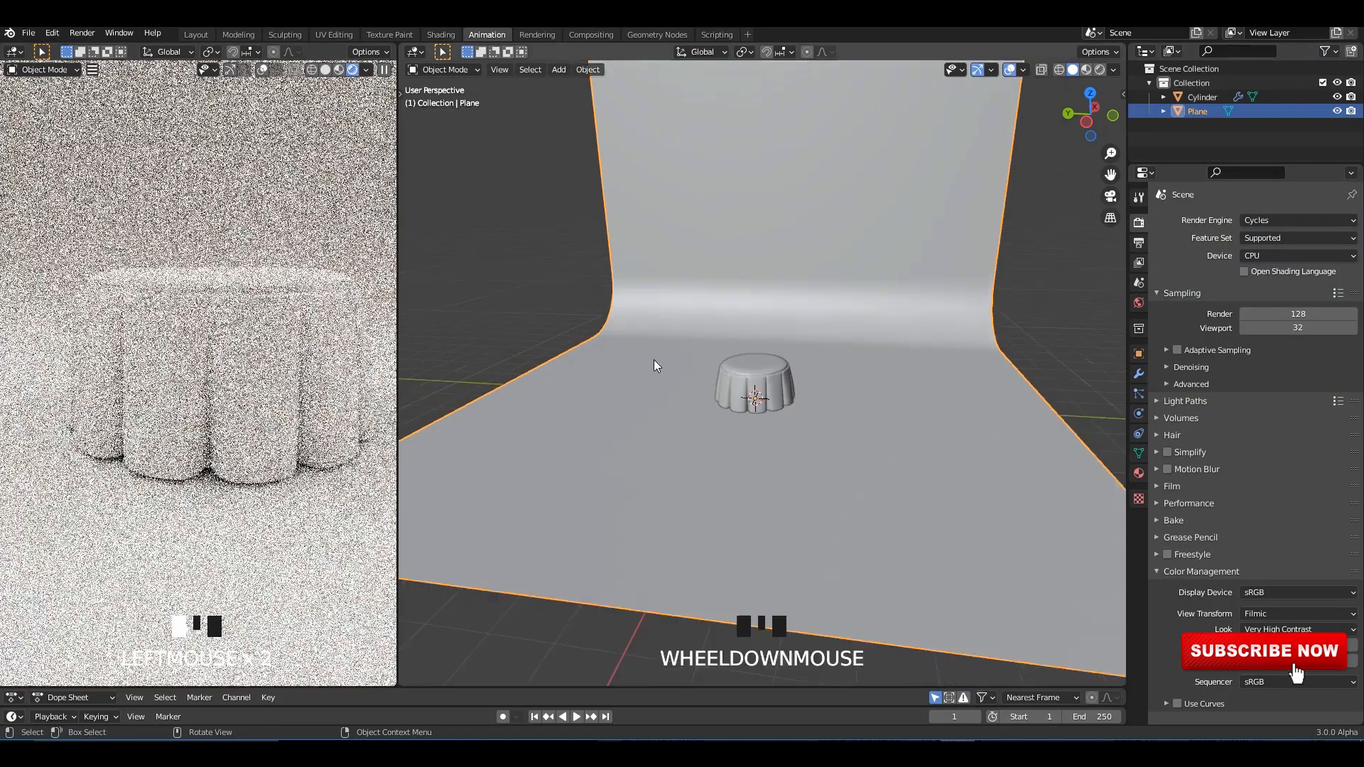
{"action": "middle_click_drag", "start_coordinate": [654, 360], "coordinate": [587, 354]}
{"action": "key", "text": "ctrl+s"}
Step: Add an area light, move it above and to the side of the candy in back view, and enlarge it
{"action": "key", "text": "shift+a"}
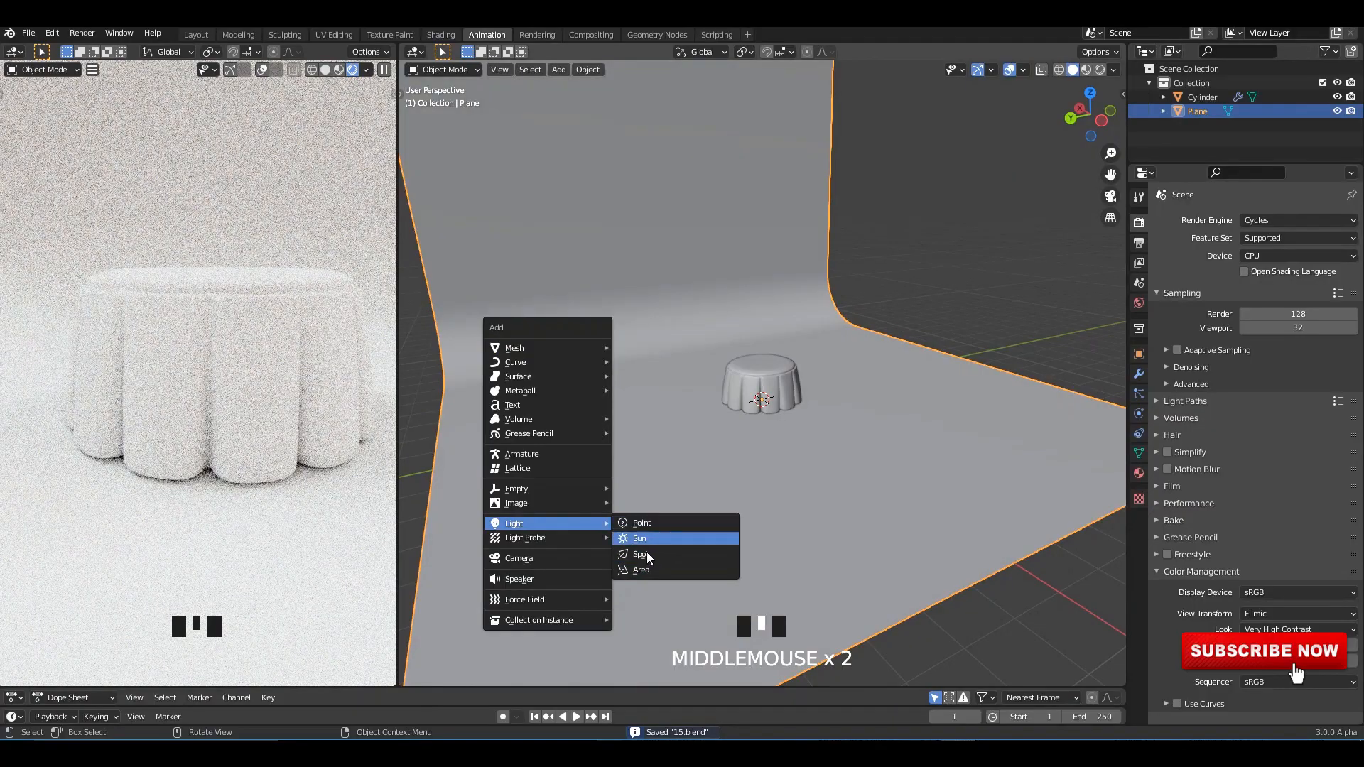
{"action": "left_click", "coordinate": [641, 569]}
{"action": "middle_click_drag", "start_coordinate": [641, 569], "coordinate": [752, 505], "text": "alt"}
{"action": "scroll", "coordinate": [753, 506], "scroll_direction": "up", "scroll_amount": 2}
{"action": "key", "text": "g"}
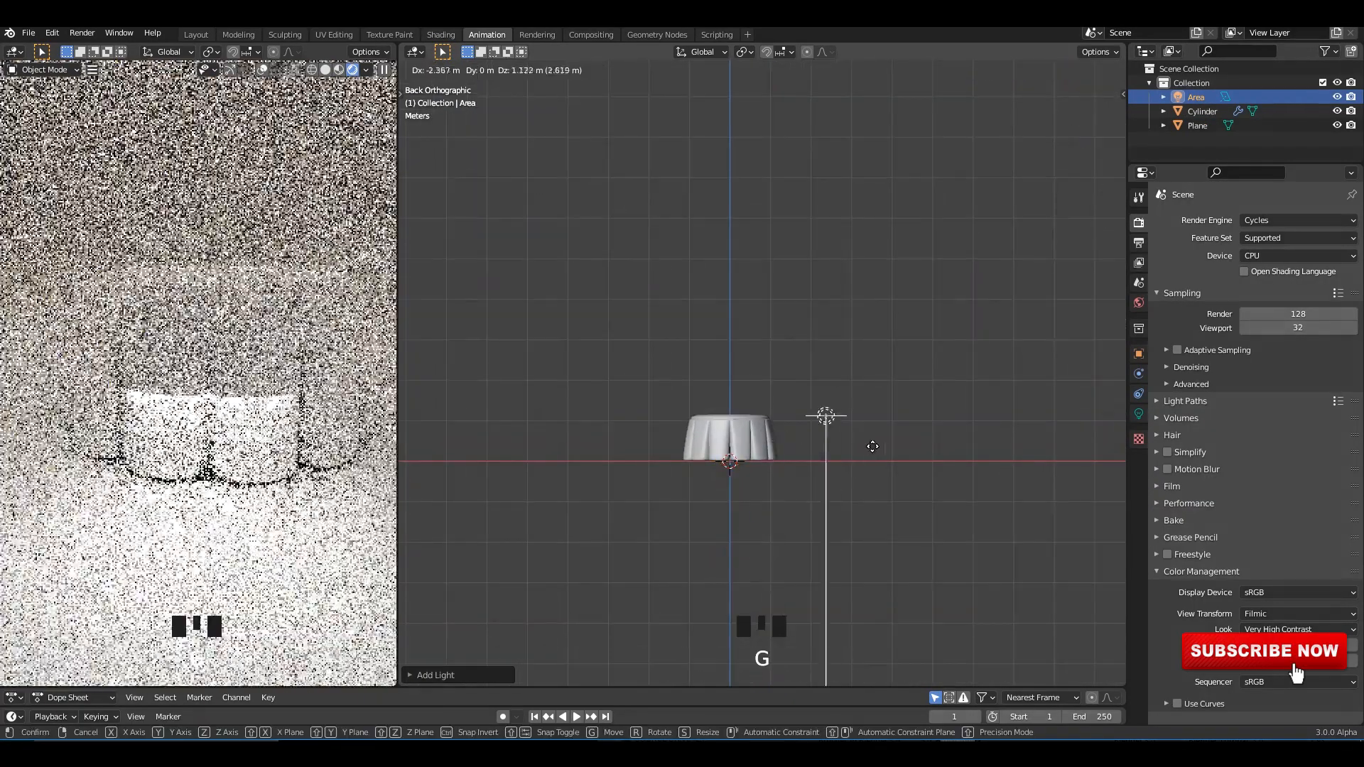
{"action": "key", "text": "s"}
{"action": "left_click", "coordinate": [1141, 415]}
{"action": "left_click", "coordinate": [1139, 413]}
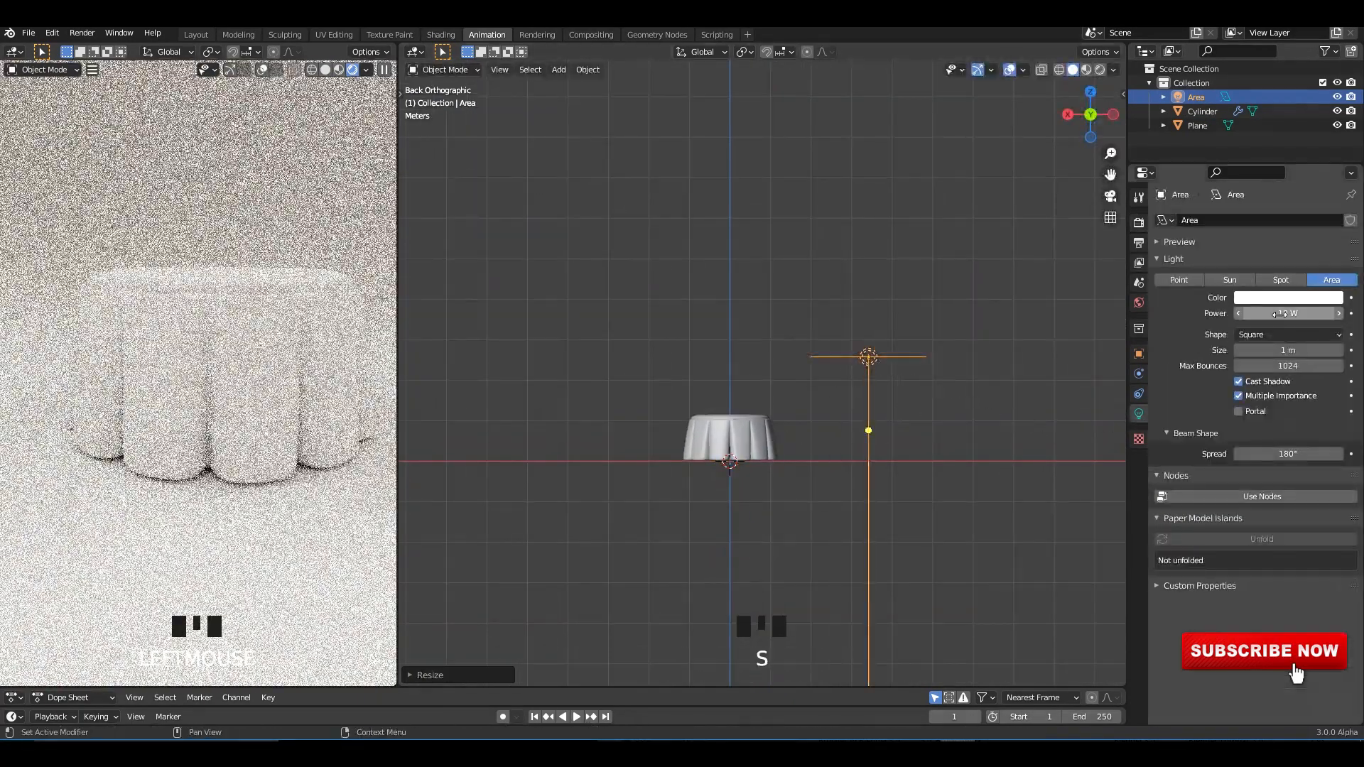
Step: Change the area light's shape to Ellipse and rotate the light so it points at the candy
{"action": "left_click", "coordinate": [1286, 335]}
{"action": "left_click", "coordinate": [1262, 399]}
{"action": "middle_click_drag", "start_coordinate": [958, 373], "coordinate": [988, 395]}
{"action": "key", "text": "r"}
{"action": "left_click", "coordinate": [894, 424]}
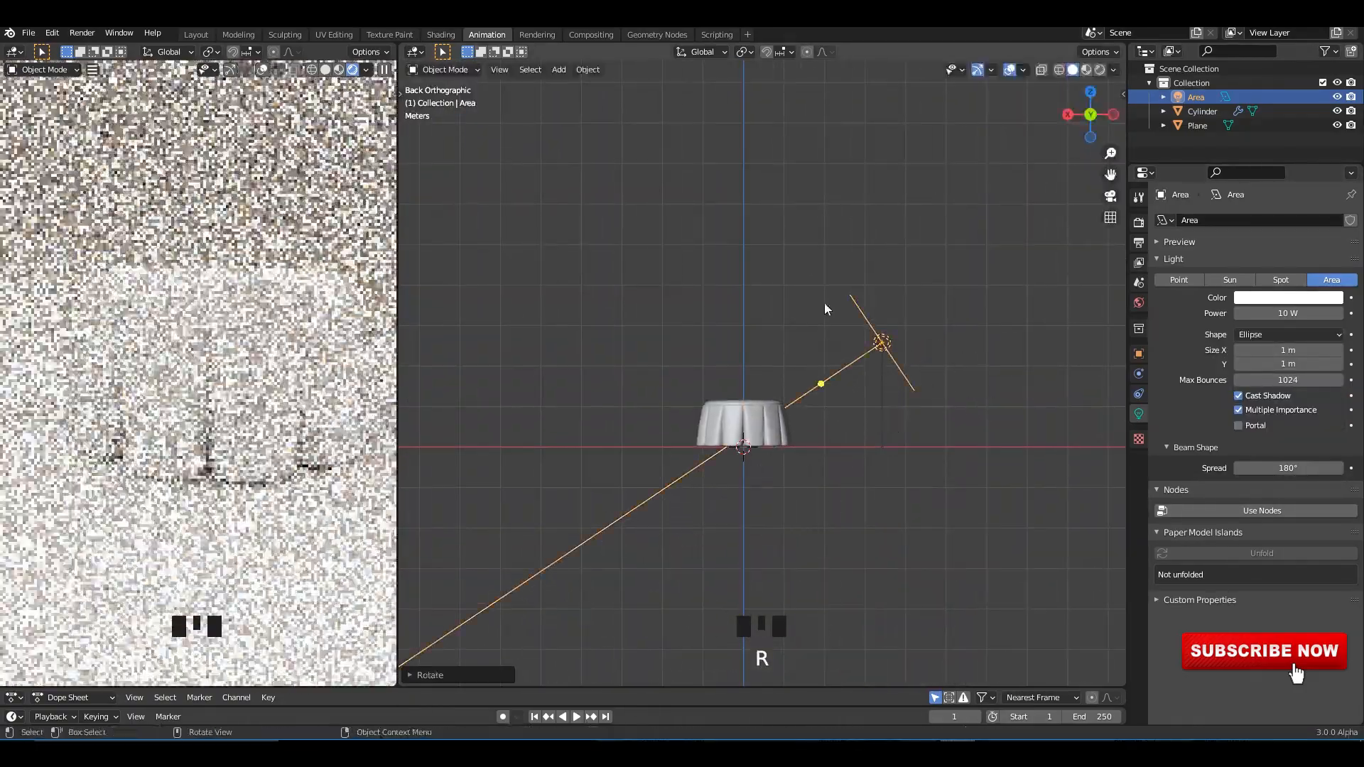
Step: Reposition the area light from the top view, rotate it towards the candy, refine its placement, and save the file
{"action": "middle_click_drag", "start_coordinate": [824, 302], "coordinate": [830, 419], "text": "alt"}
{"action": "middle_click_drag", "start_coordinate": [830, 419], "coordinate": [838, 304], "text": "shift"}
{"action": "key", "text": "g"}
{"action": "left_click", "coordinate": [930, 396]}
{"action": "key", "text": "r"}
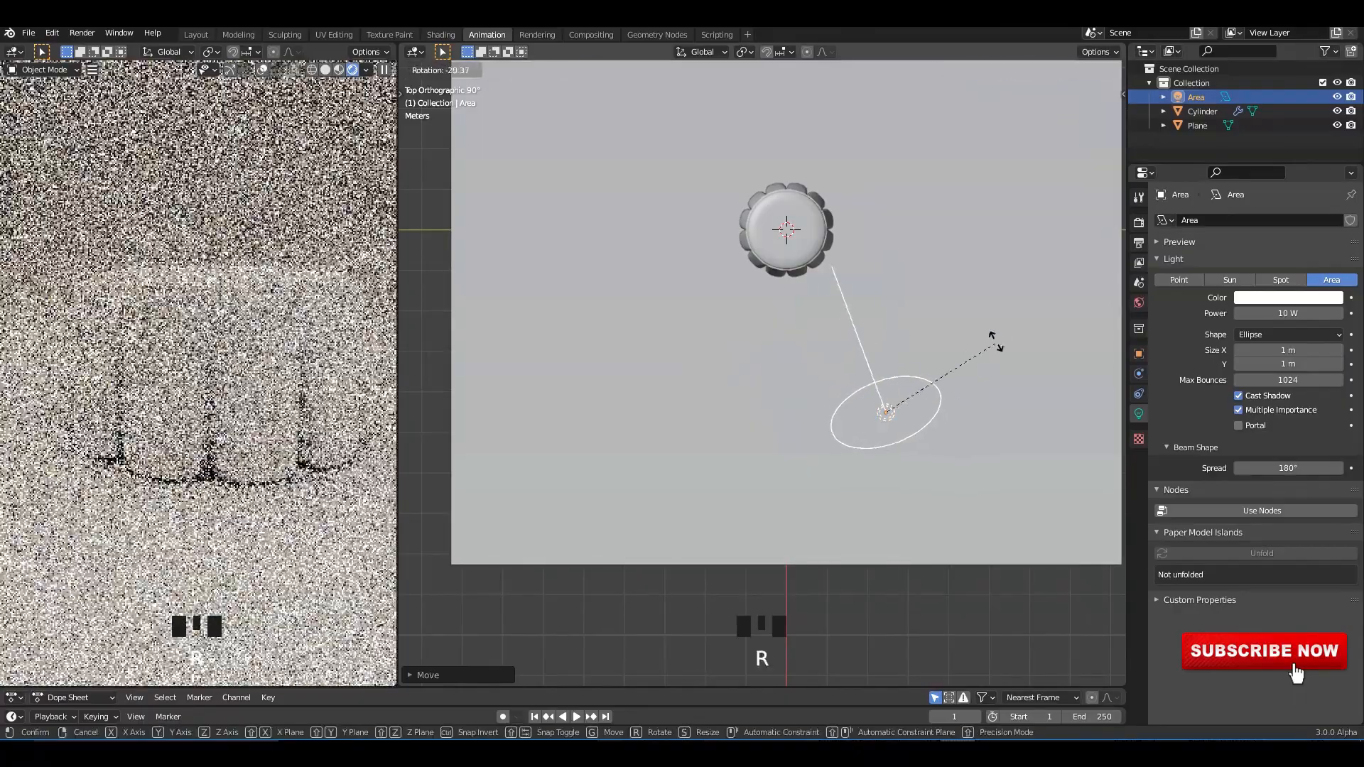
{"action": "left_click", "coordinate": [916, 370]}
{"action": "mouse_move", "coordinate": [916, 369]}
{"action": "middle_mouse_down", "text": "alt"}
{"action": "mouse_move", "coordinate": [881, 384]}
{"action": "mouse_move", "coordinate": [928, 382]}
{"action": "middle_mouse_up", "text": "alt"}
{"action": "key", "text": "g"}
{"action": "left_click", "coordinate": [894, 360]}
{"action": "key", "text": "ctrl+s"}
Step: Set the area light's power to 100 W and save the file
{"action": "scroll", "coordinate": [853, 383], "scroll_direction": "up", "scroll_amount": 2}
{"action": "middle_click_drag", "start_coordinate": [837, 384], "coordinate": [879, 371], "text": "shift"}
{"action": "scroll", "coordinate": [826, 386], "scroll_direction": "up", "scroll_amount": 2}
{"action": "scroll", "coordinate": [894, 367], "scroll_direction": "up", "scroll_amount": 2}
{"action": "key", "text": "ctrl+s"}
{"action": "scroll", "coordinate": [813, 332], "scroll_direction": "down", "scroll_amount": 3}
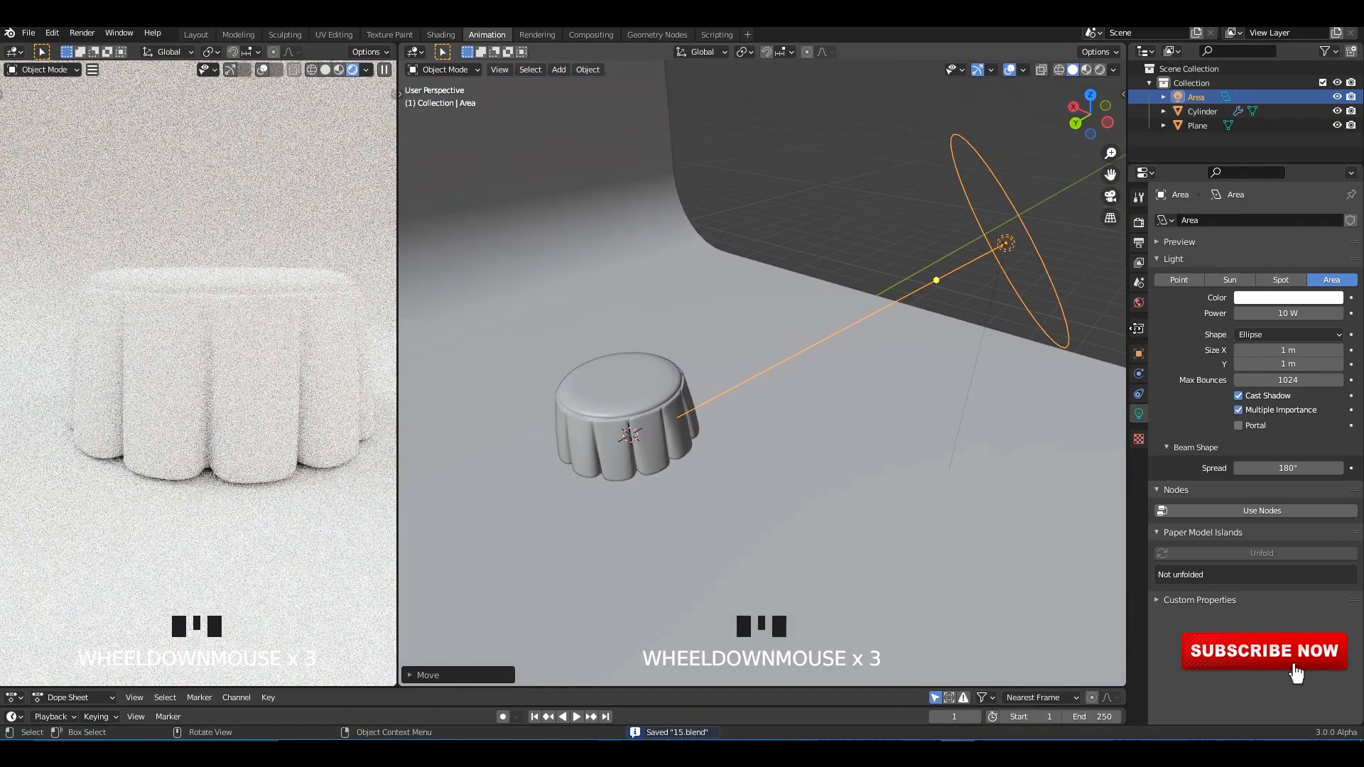
{"action": "key", "text": "Return"}
{"action": "key", "text": "ctrl+s"}
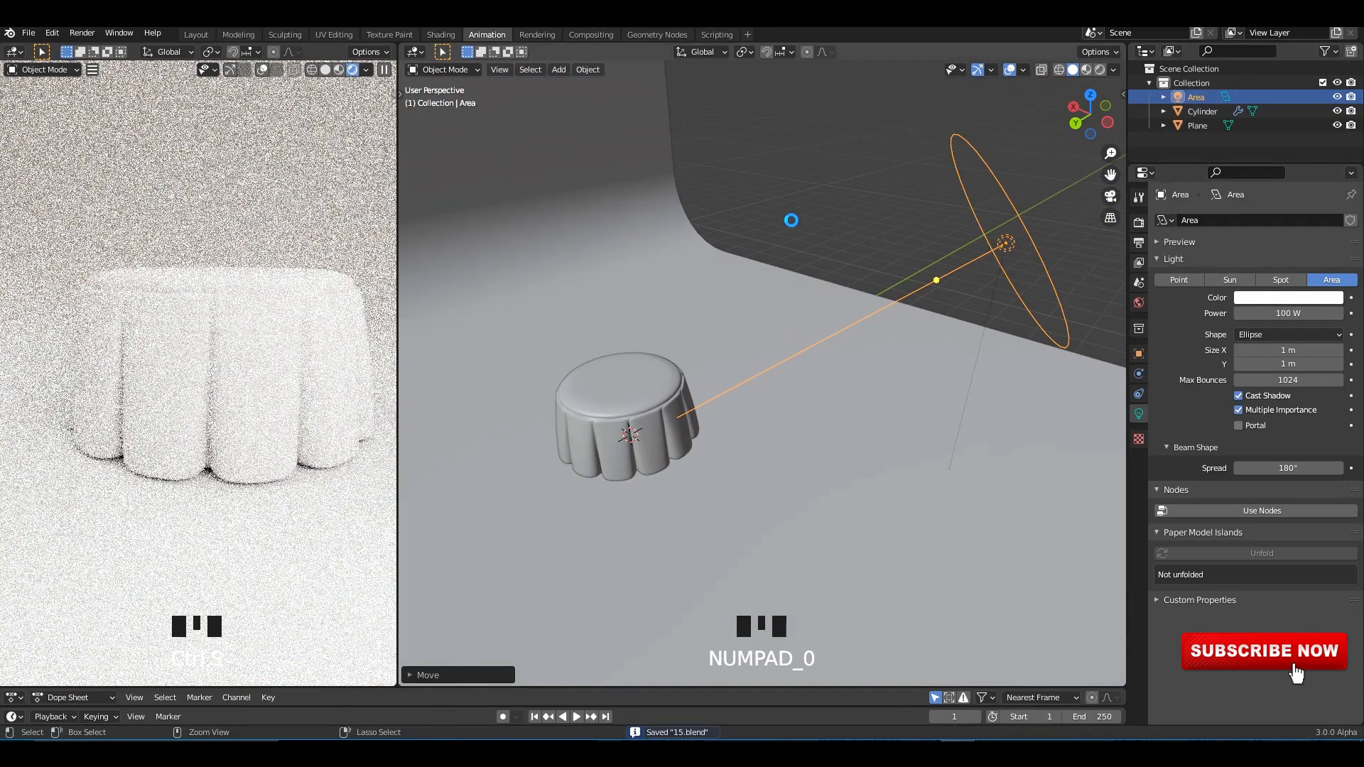
{"action": "middle_click_drag", "start_coordinate": [791, 221], "coordinate": [769, 202]}
{"action": "key", "text": "ctrl+s"}
Step: Change the solid-shaded 3D viewport into a Shader Editor and hide its sidebar
{"action": "left_click", "coordinate": [415, 52]}
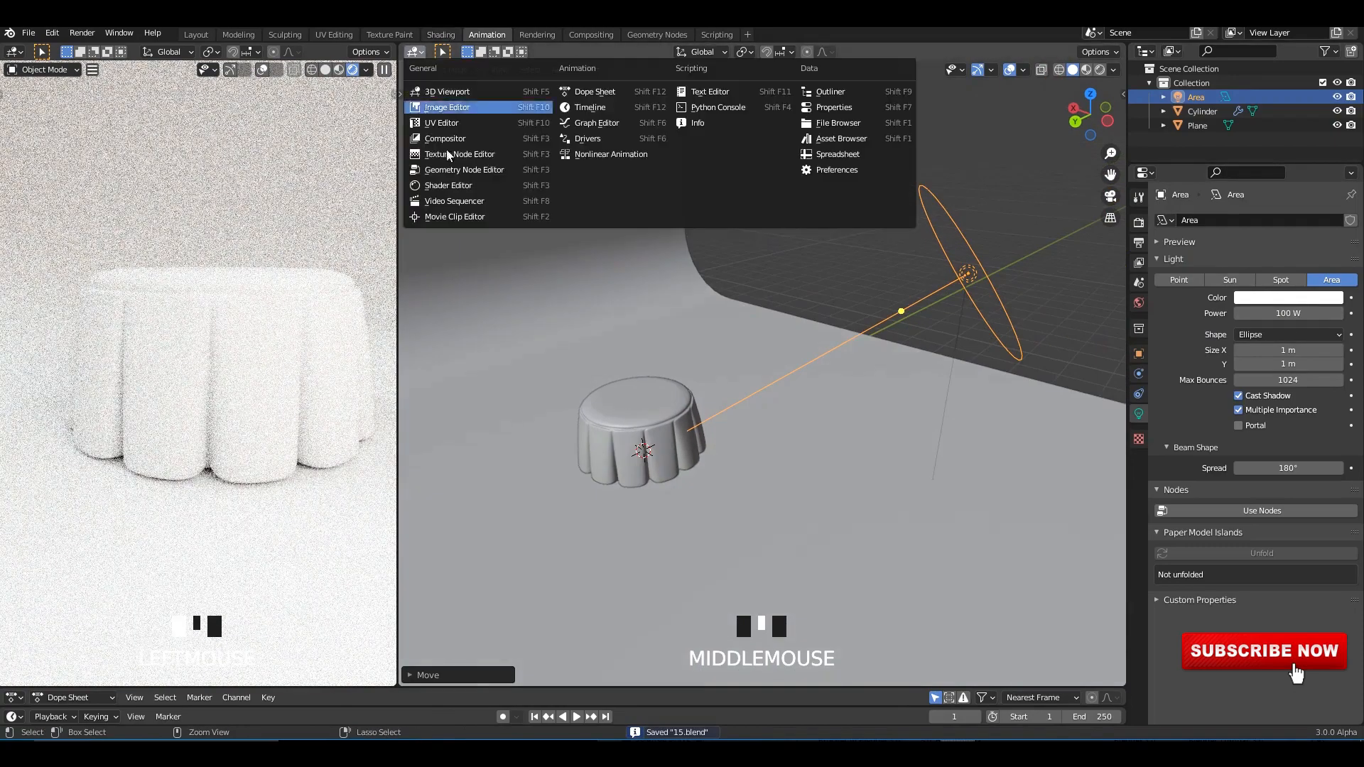
{"action": "left_click", "coordinate": [533, 185]}
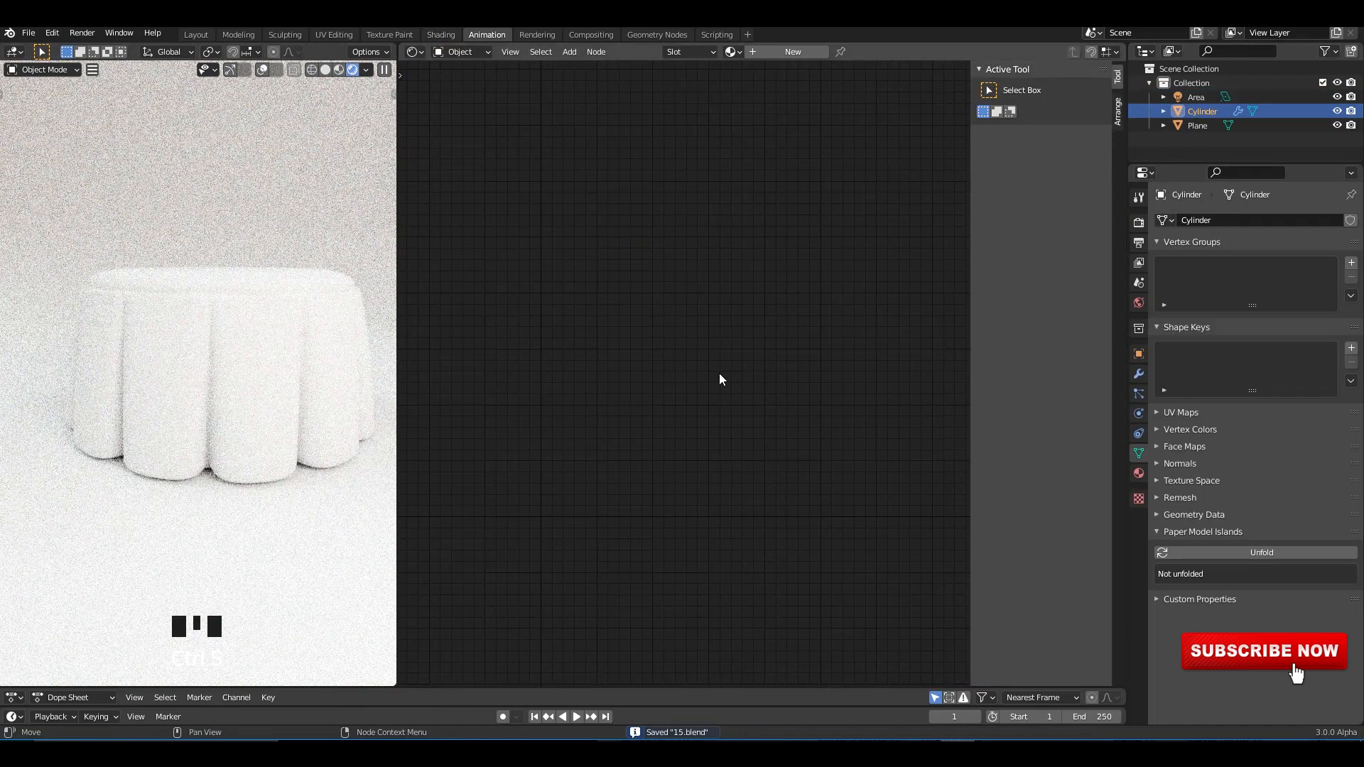
{"action": "key", "text": "n"}
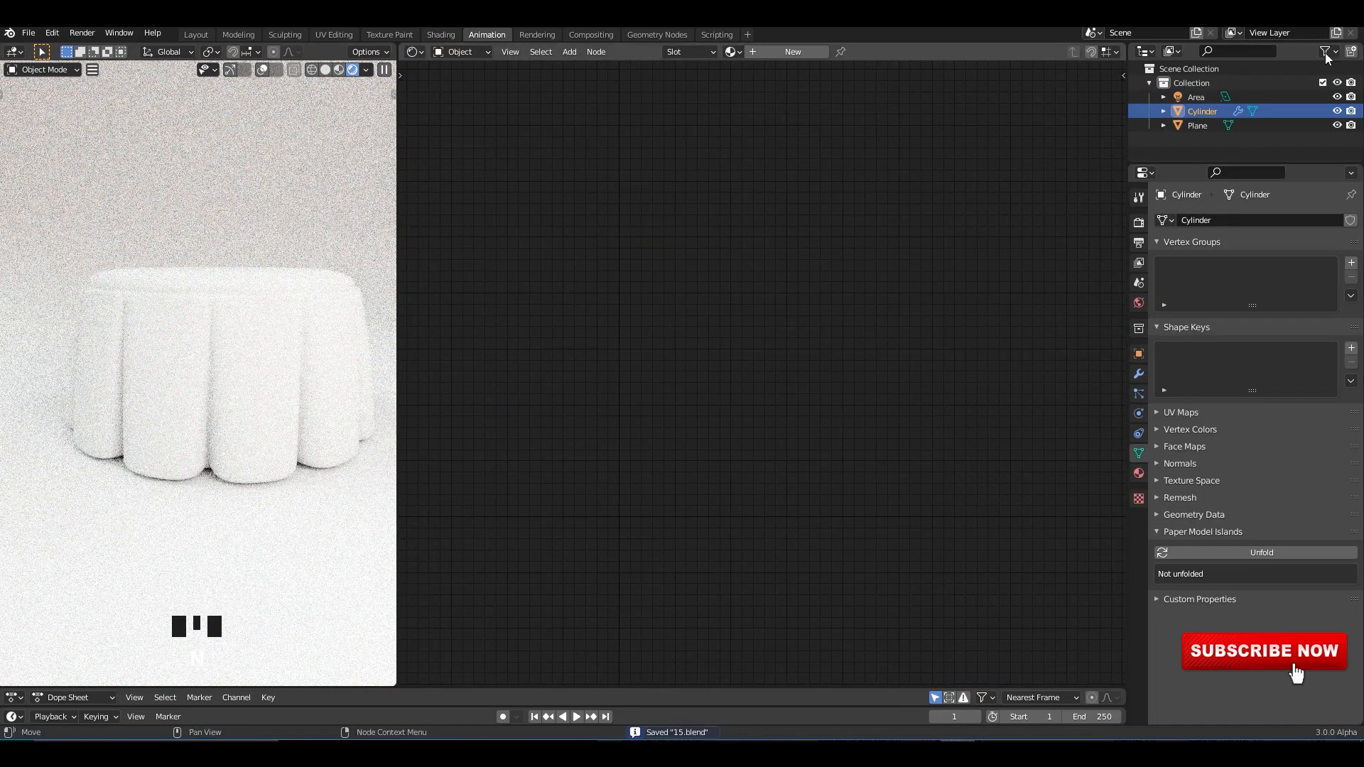
Step: Create a new material for the backdrop plane and show overlays and gizmos in the rendered viewport
{"action": "left_click", "coordinate": [186, 336]}
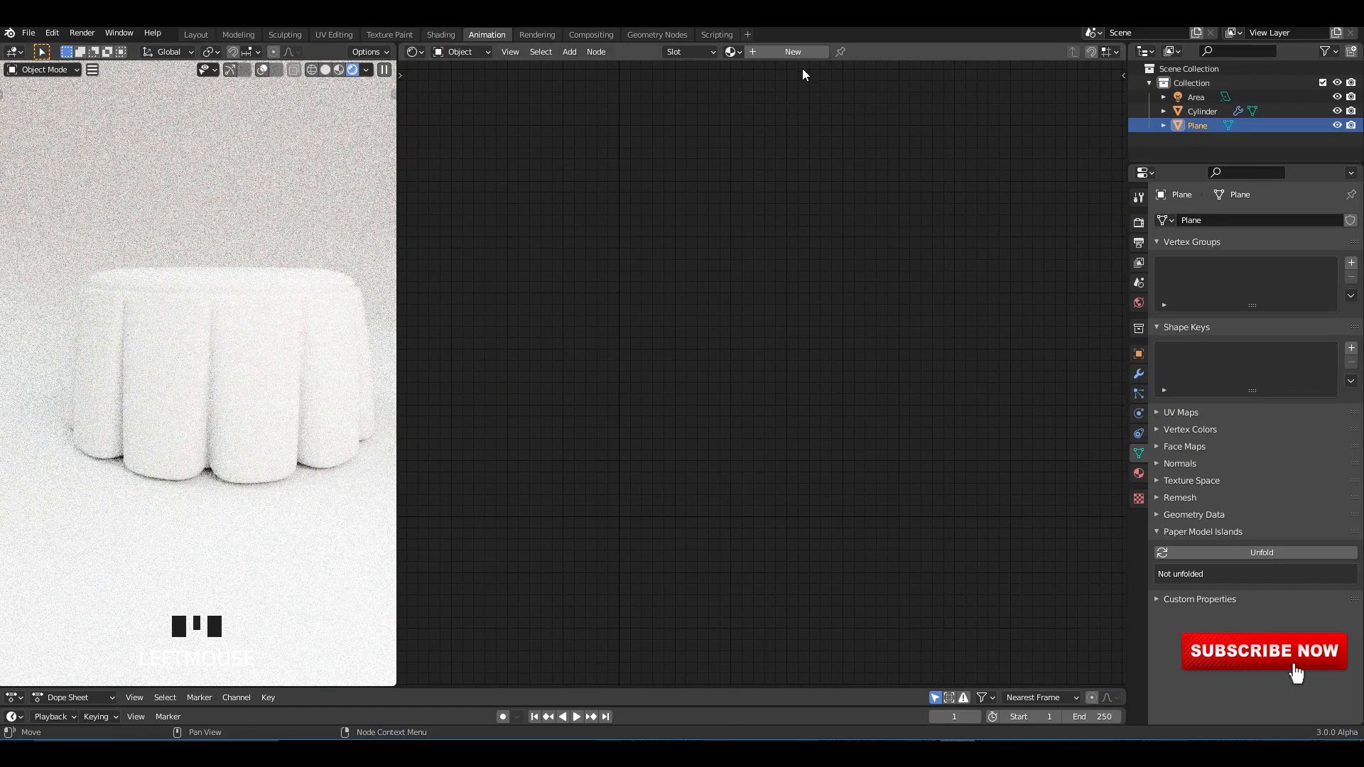
{"action": "left_click", "coordinate": [793, 51]}
{"action": "left_click", "coordinate": [263, 69]}
{"action": "left_click", "coordinate": [230, 68]}
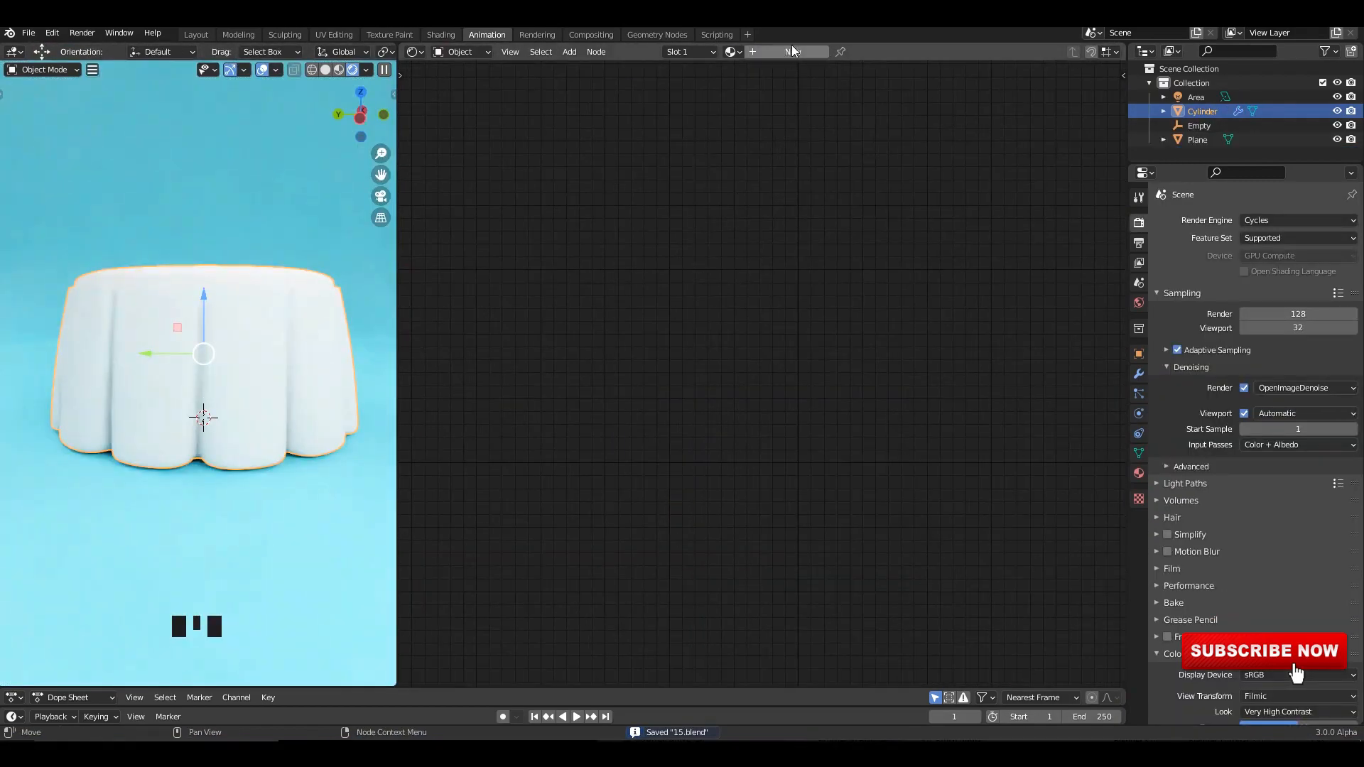
Step: Create a new material for the candy and add a ColorRamp node beside its Principled BSDF
{"action": "left_click", "coordinate": [793, 52]}
{"action": "scroll", "coordinate": [753, 288], "scroll_direction": "up", "scroll_amount": 4}
{"action": "left_click", "coordinate": [650, 233]}
{"action": "key", "text": "shift+a"}
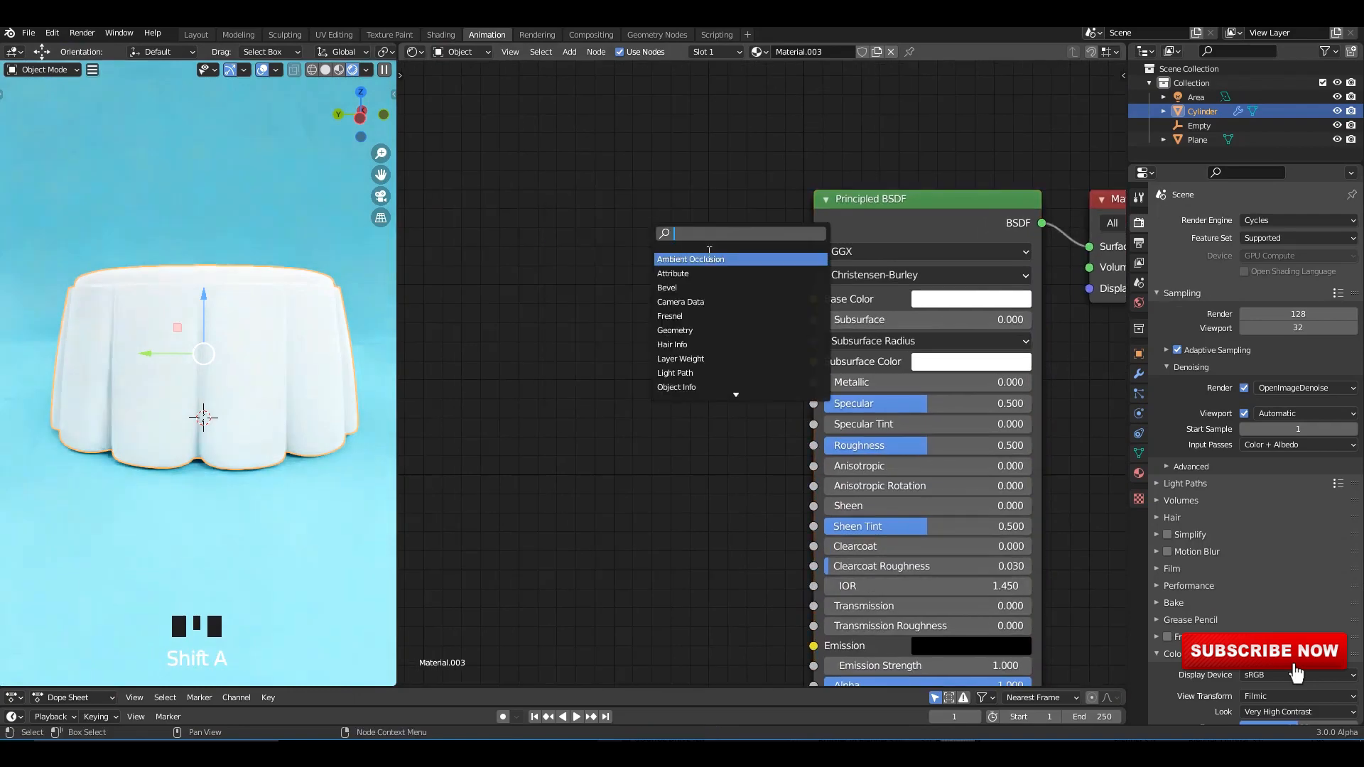
{"action": "left_click", "coordinate": [715, 260]}
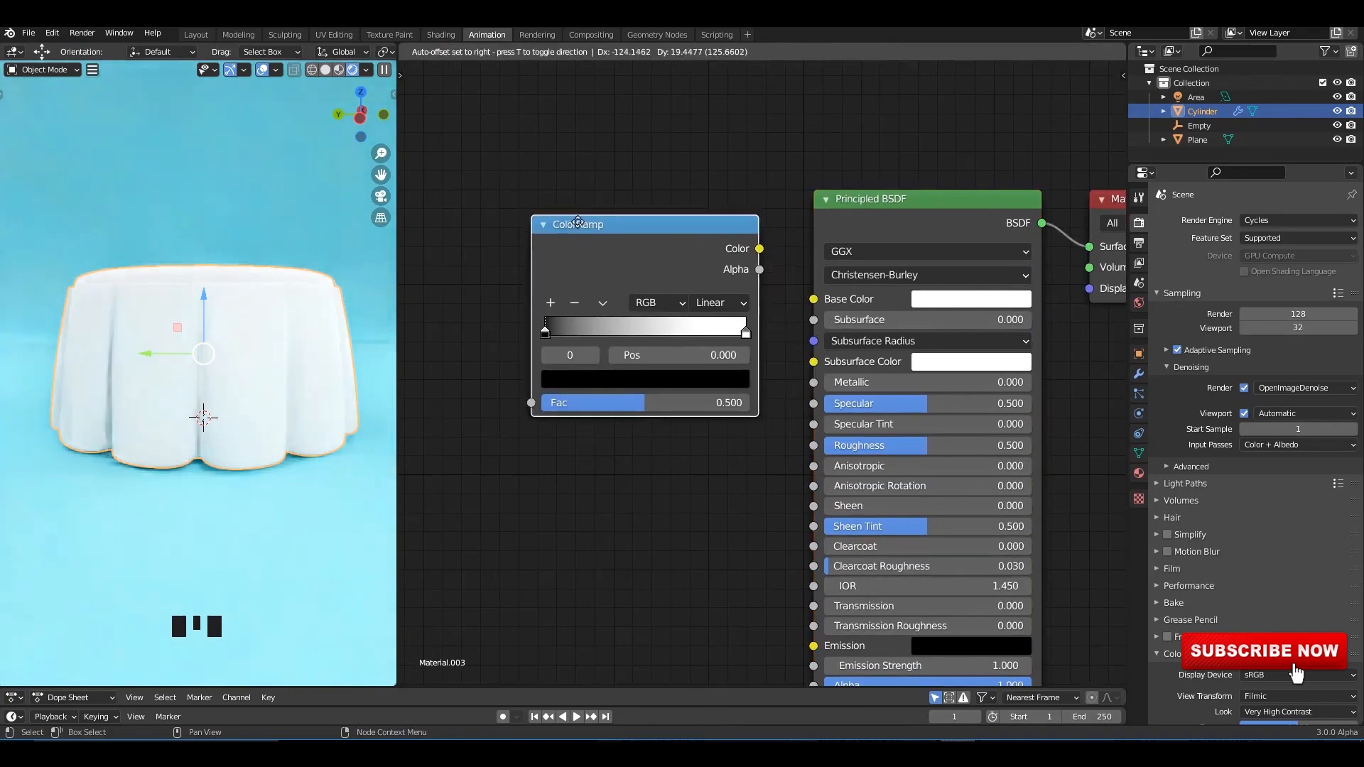
{"action": "left_click", "coordinate": [647, 236]}
{"action": "scroll", "coordinate": [770, 492], "scroll_direction": "up", "scroll_amount": 2}
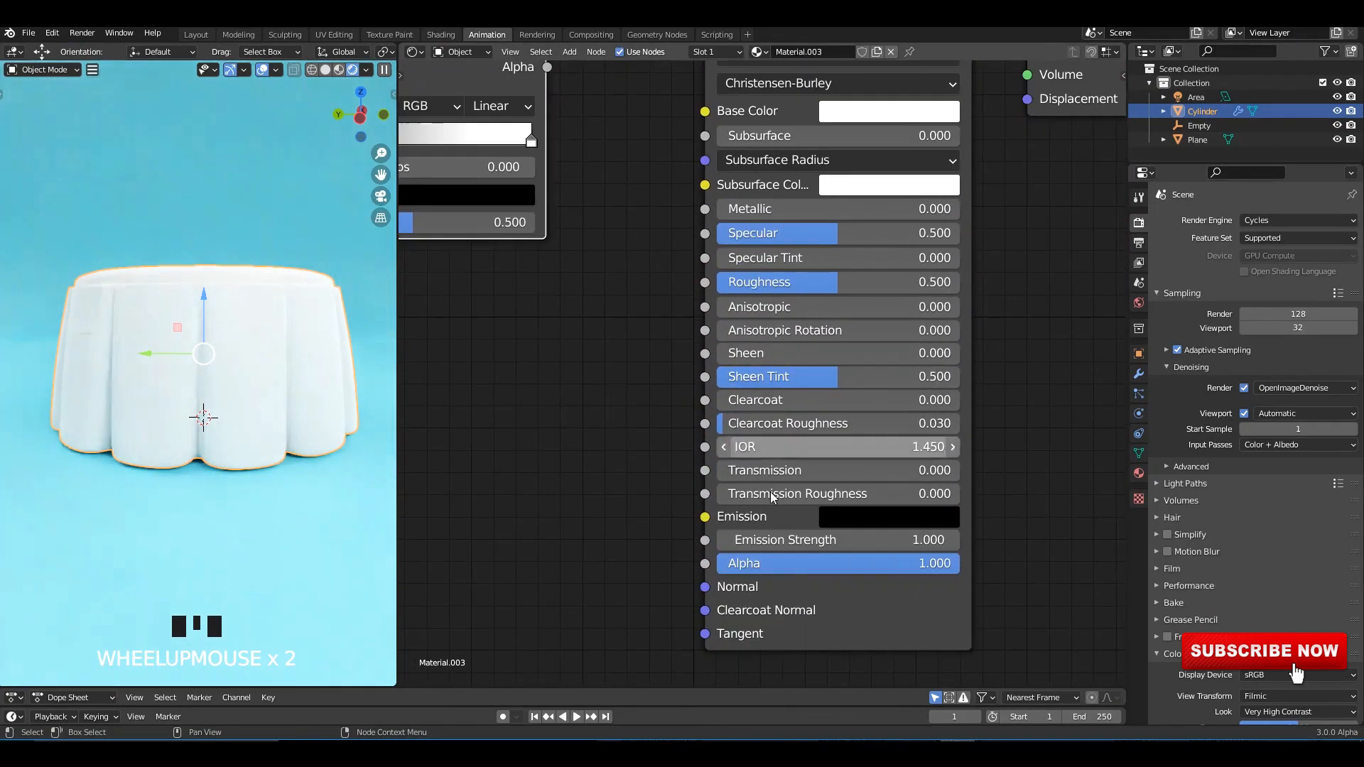
Step: Set the candy material's transmission to 1, specular to 1 and roughness to 0.2, saving the file along the way
{"action": "middle_click", "coordinate": [739, 482]}
{"action": "left_click_drag", "start_coordinate": [740, 475], "coordinate": [952, 475]}
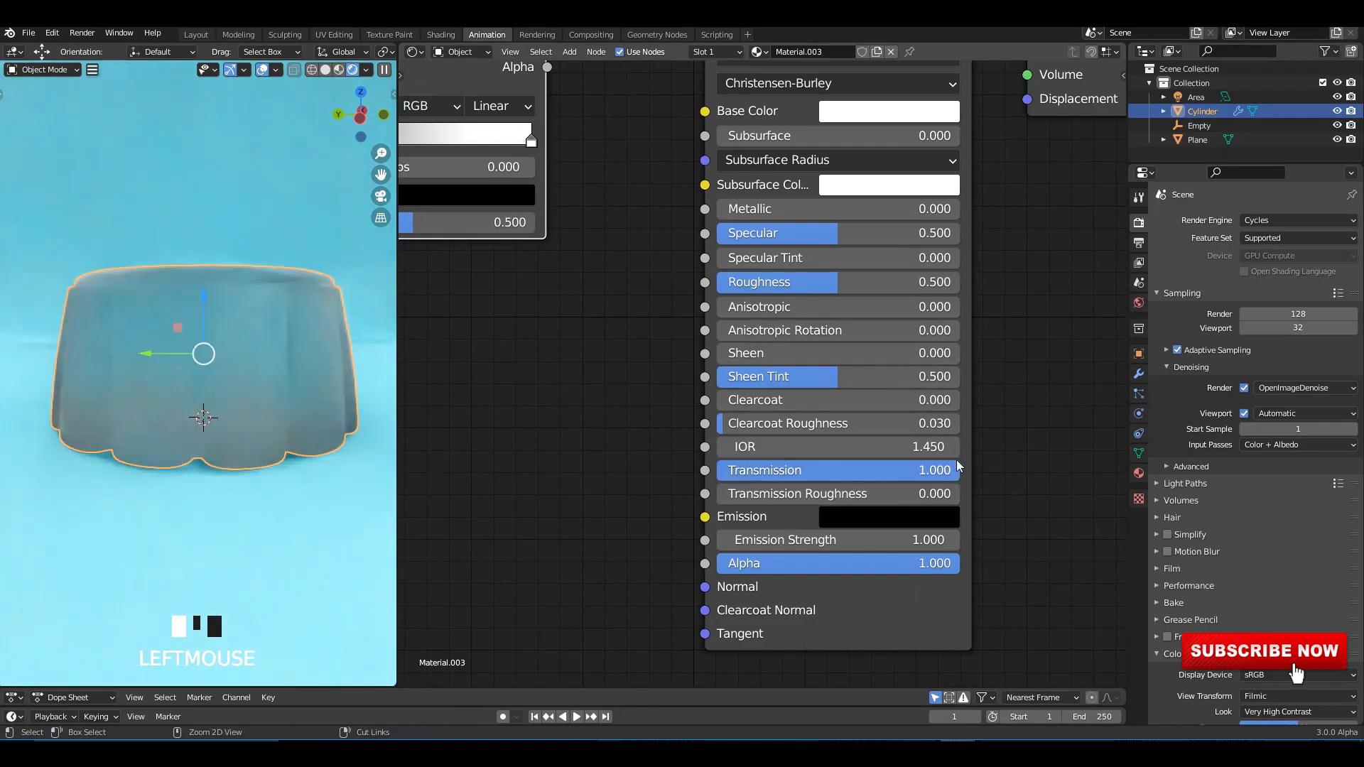
{"action": "key", "text": "ctrl+s"}
{"action": "left_click_drag", "start_coordinate": [872, 385], "coordinate": [1001, 385]}
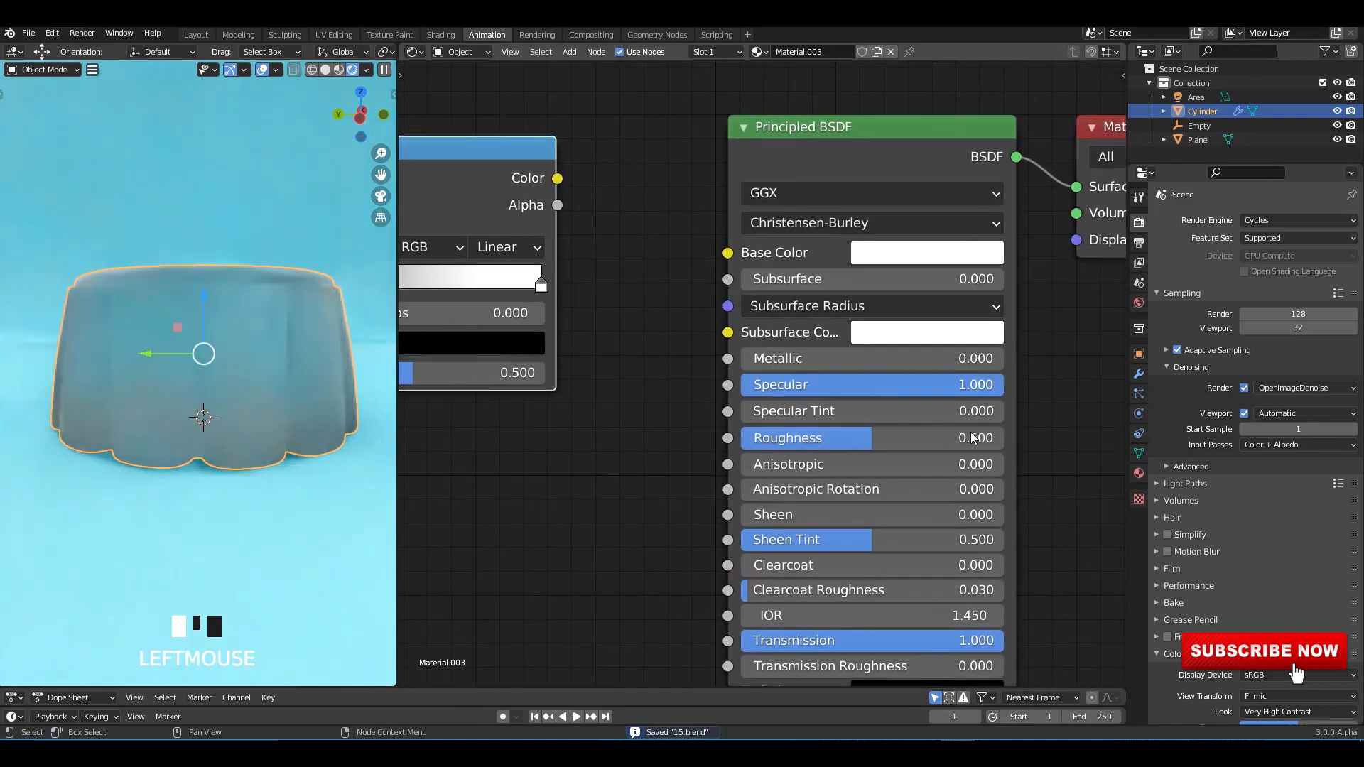
{"action": "left_click_drag", "start_coordinate": [908, 437], "coordinate": [785, 437]}
{"action": "key", "text": "ctrl+s"}
{"action": "left_click", "coordinate": [898, 436]}
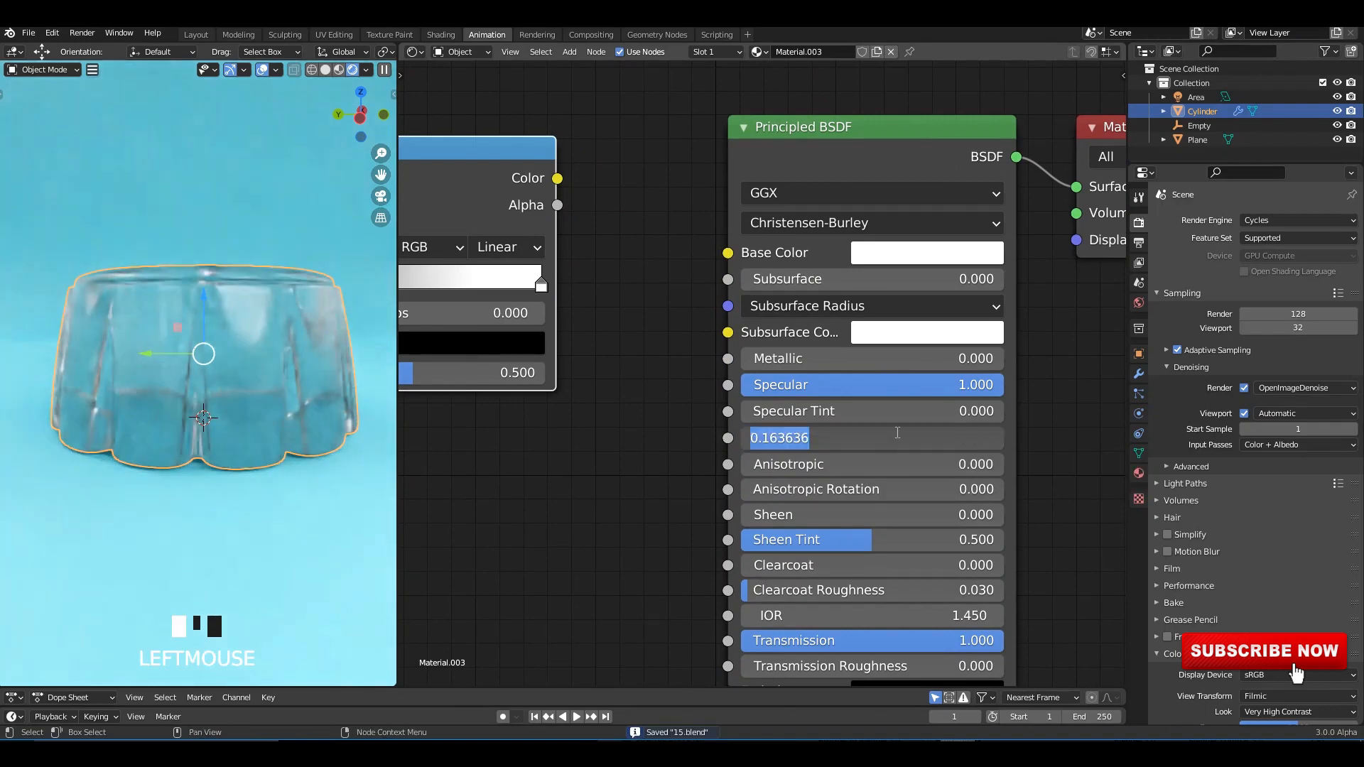
{"action": "type", "text": "0.2"}
{"action": "key", "text": "Return"}
Step: Set the candy's base color to a peach orange and sample the same color for its subsurface color
{"action": "middle_click_drag", "start_coordinate": [836, 386], "coordinate": [742, 500]}
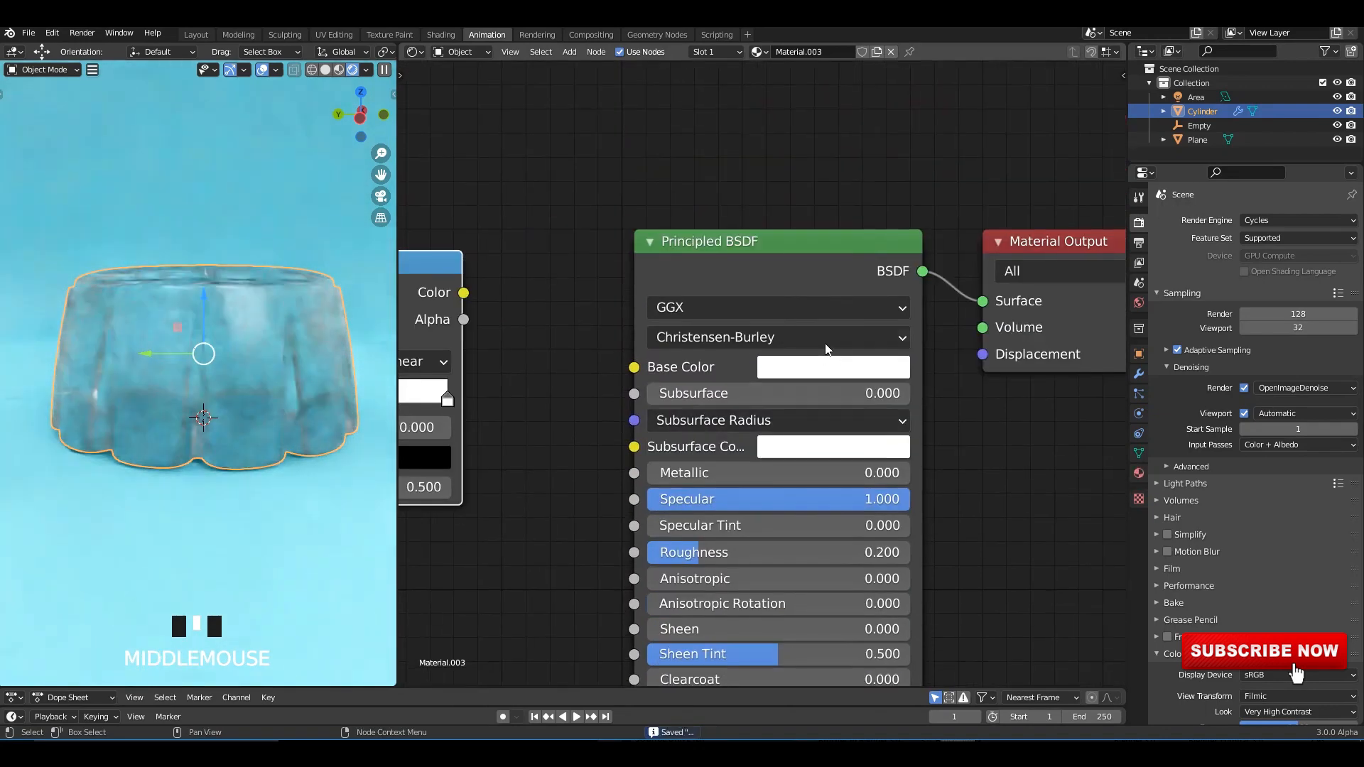
{"action": "left_click", "coordinate": [834, 366]}
{"action": "left_click", "coordinate": [846, 521]}
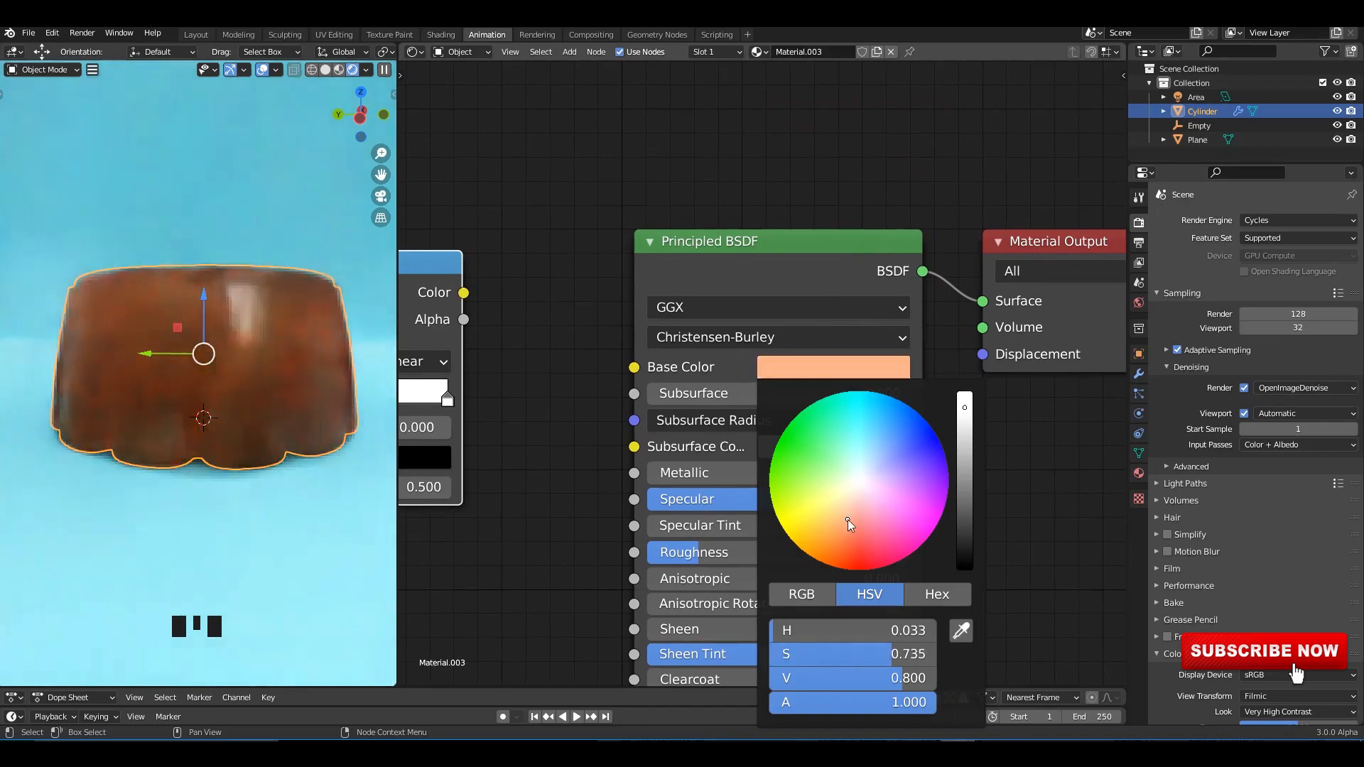
{"action": "left_click", "coordinate": [856, 447]}
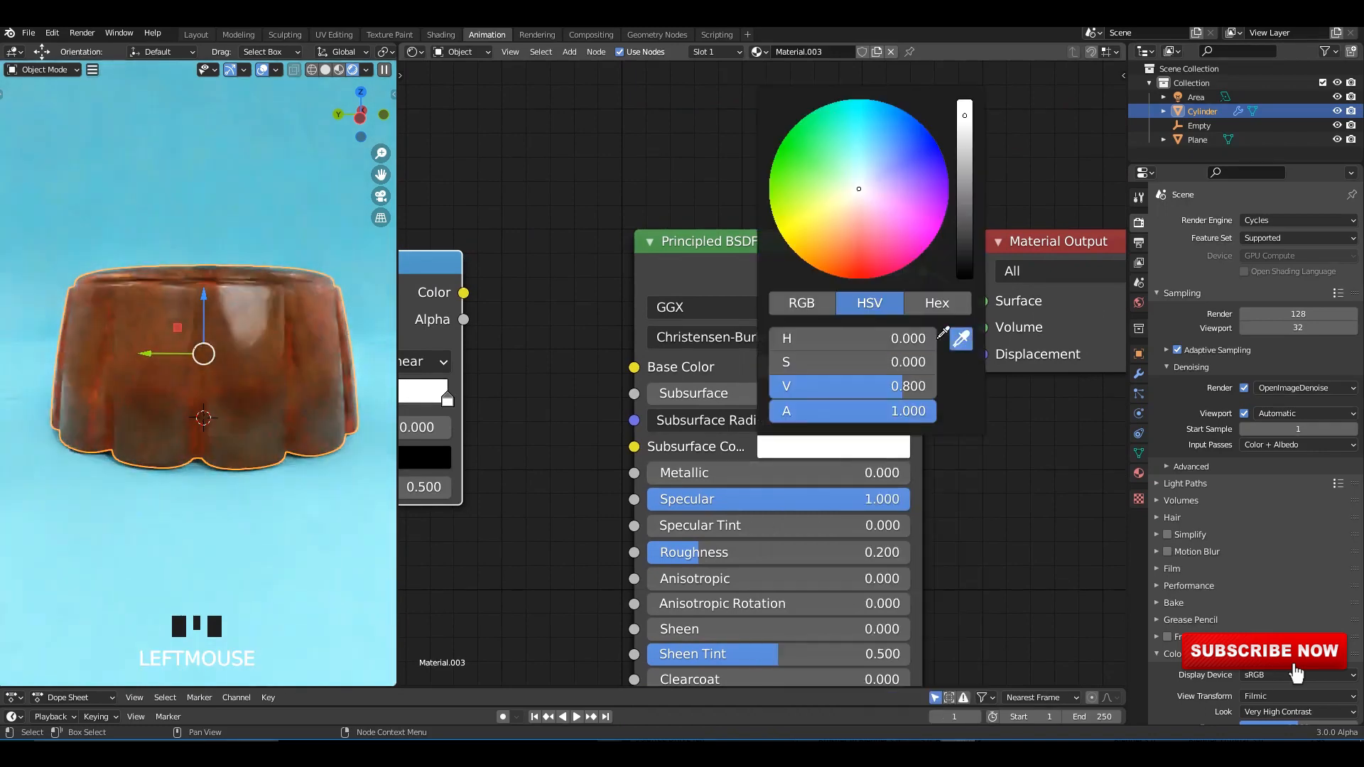
{"action": "left_click", "coordinate": [864, 367]}
Step: Try a subsurface value of 0.5 on the candy material and settle on 0.3
{"action": "left_click", "coordinate": [781, 398]}
{"action": "type", "text": "0.5"}
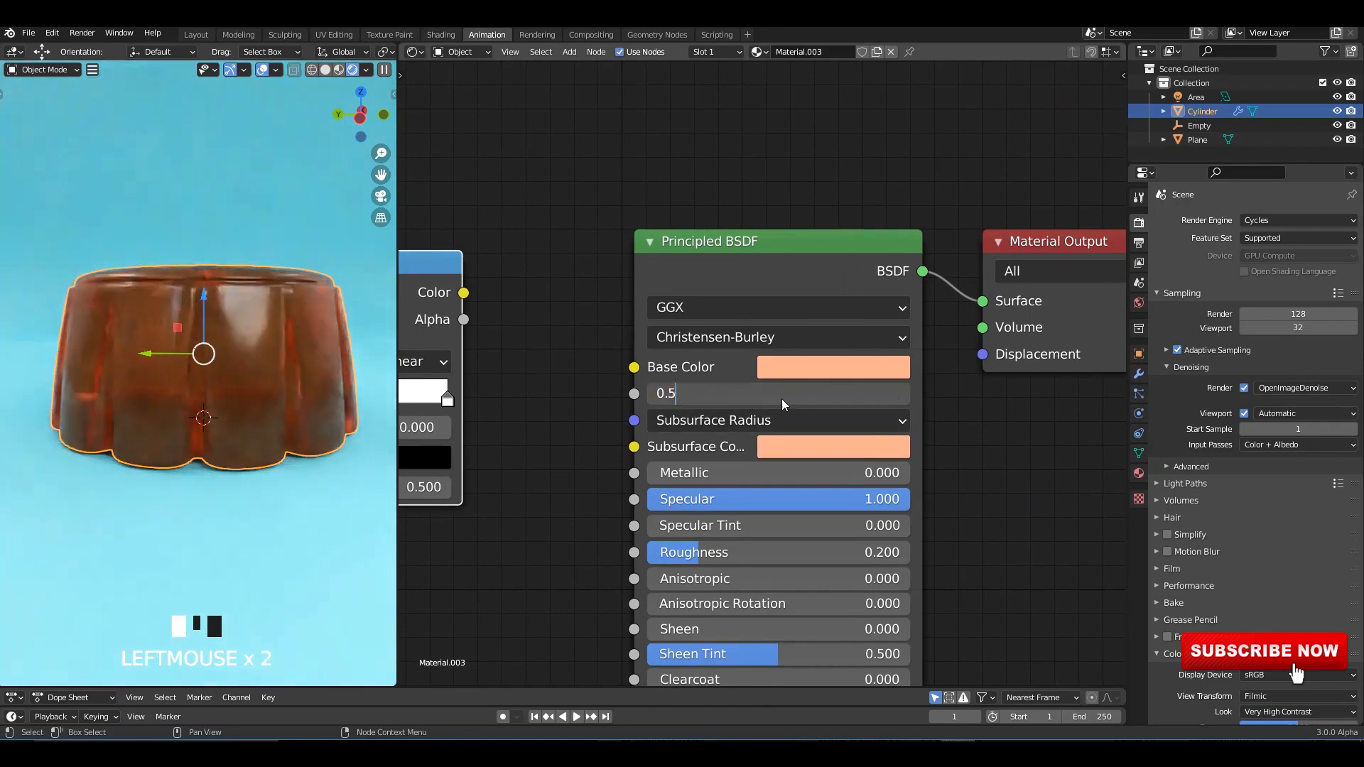
{"action": "key", "text": "Return"}
{"action": "left_click", "coordinate": [800, 391]}
{"action": "type", "text": "0.3"}
{"action": "key", "text": "Return"}
{"action": "left_click", "coordinate": [940, 462]}
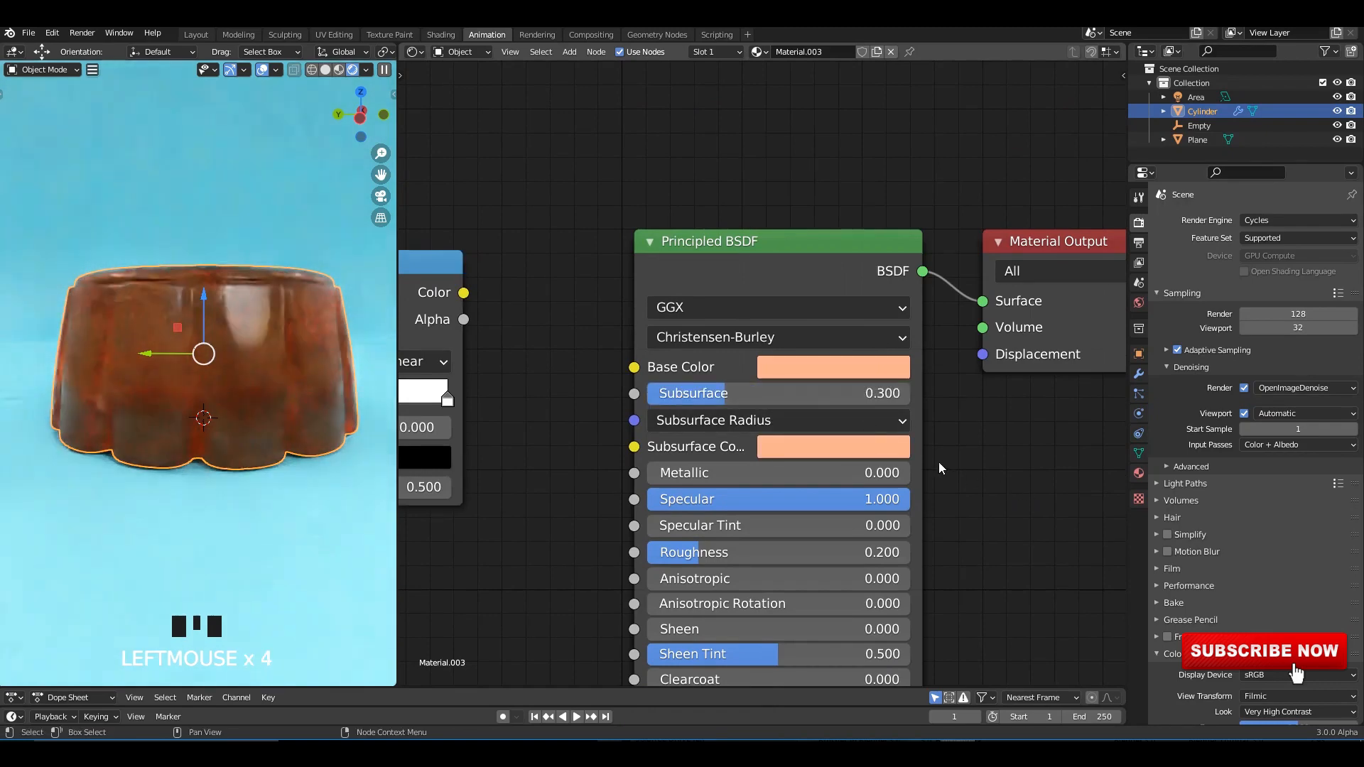
{"action": "scroll", "coordinate": [957, 506], "scroll_direction": "down", "scroll_amount": 2}
{"action": "middle_click_drag", "start_coordinate": [956, 511], "coordinate": [984, 464]}
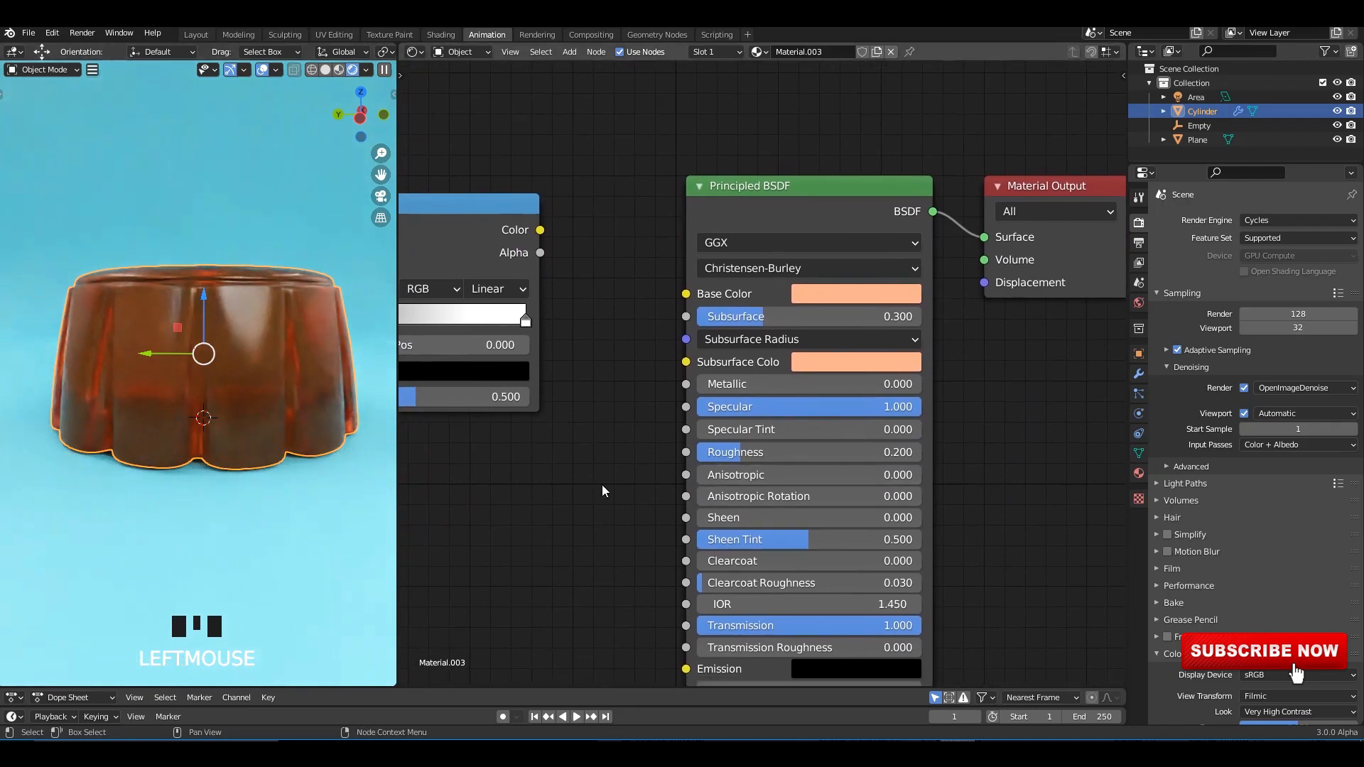
Step: Move the ColorRamp node away from the Principled BSDF and color its white end stop with the sampled peach base color
{"action": "middle_click_drag", "start_coordinate": [664, 494], "coordinate": [870, 568]}
{"action": "left_click_drag", "start_coordinate": [621, 306], "coordinate": [577, 274]}
{"action": "scroll", "coordinate": [615, 308], "scroll_direction": "down", "scroll_amount": 2}
{"action": "middle_click_drag", "start_coordinate": [615, 303], "coordinate": [631, 289]}
{"action": "left_click", "coordinate": [714, 349]}
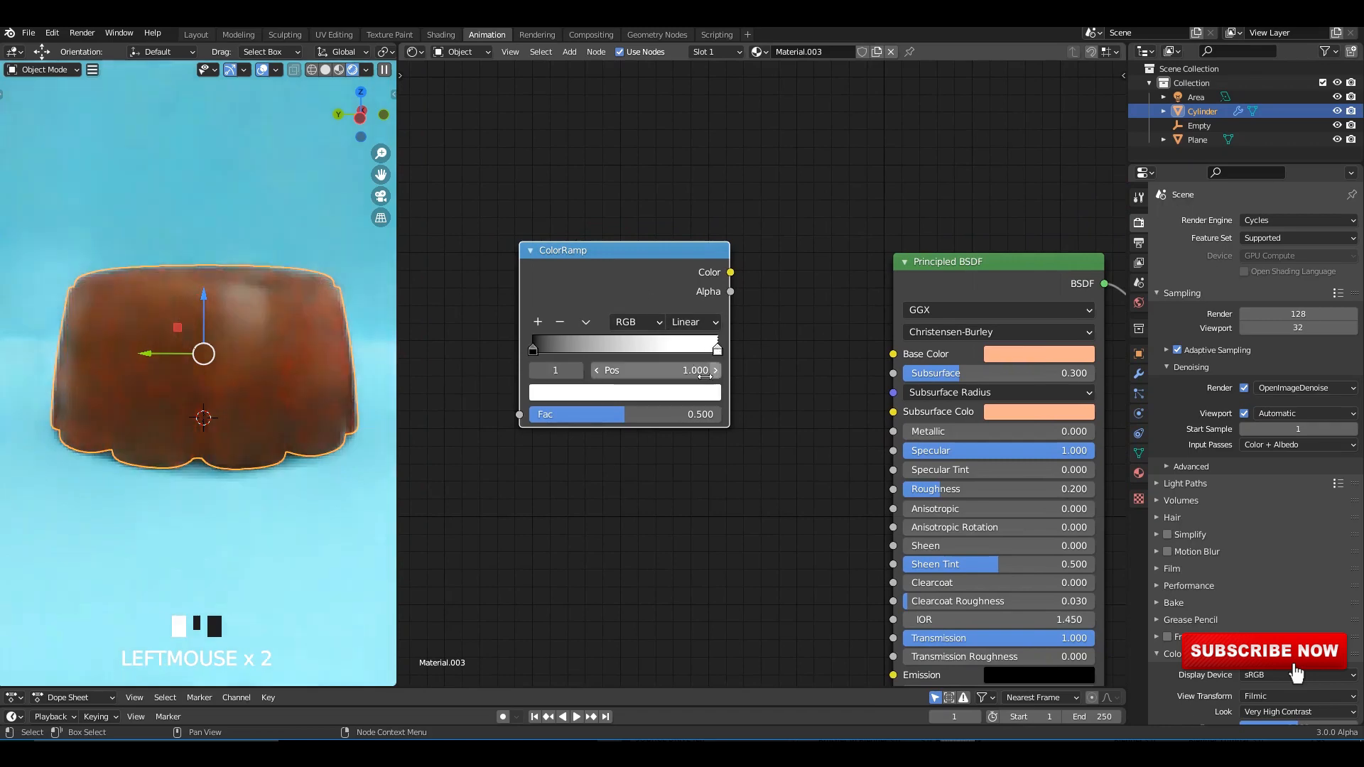
{"action": "left_click", "coordinate": [705, 392]}
{"action": "left_click", "coordinate": [693, 313]}
{"action": "left_click", "coordinate": [1053, 341]}
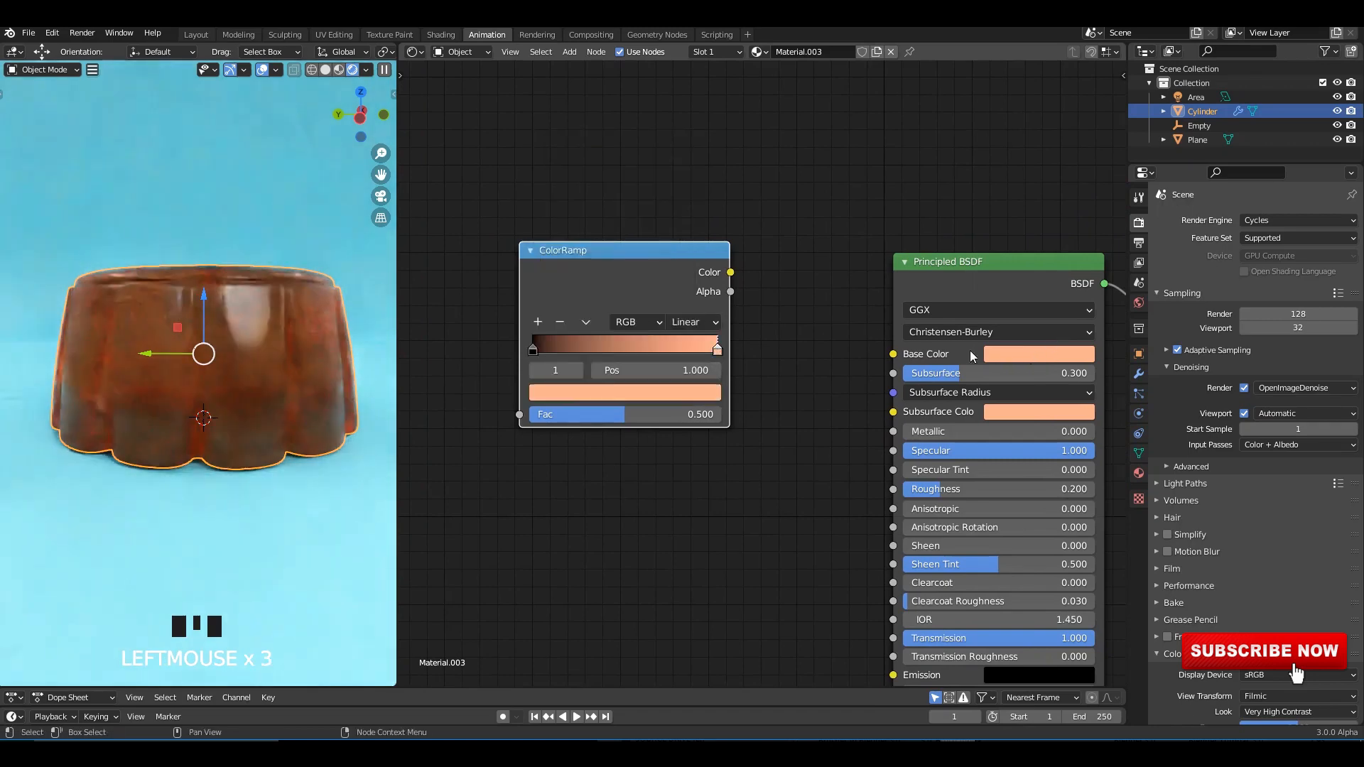
Step: Shift the ColorRamp node slightly, delete its black stop and move the remaining peach stop to position 0.955
{"action": "left_click_drag", "start_coordinate": [561, 330], "coordinate": [590, 324]}
{"action": "left_click", "coordinate": [562, 342]}
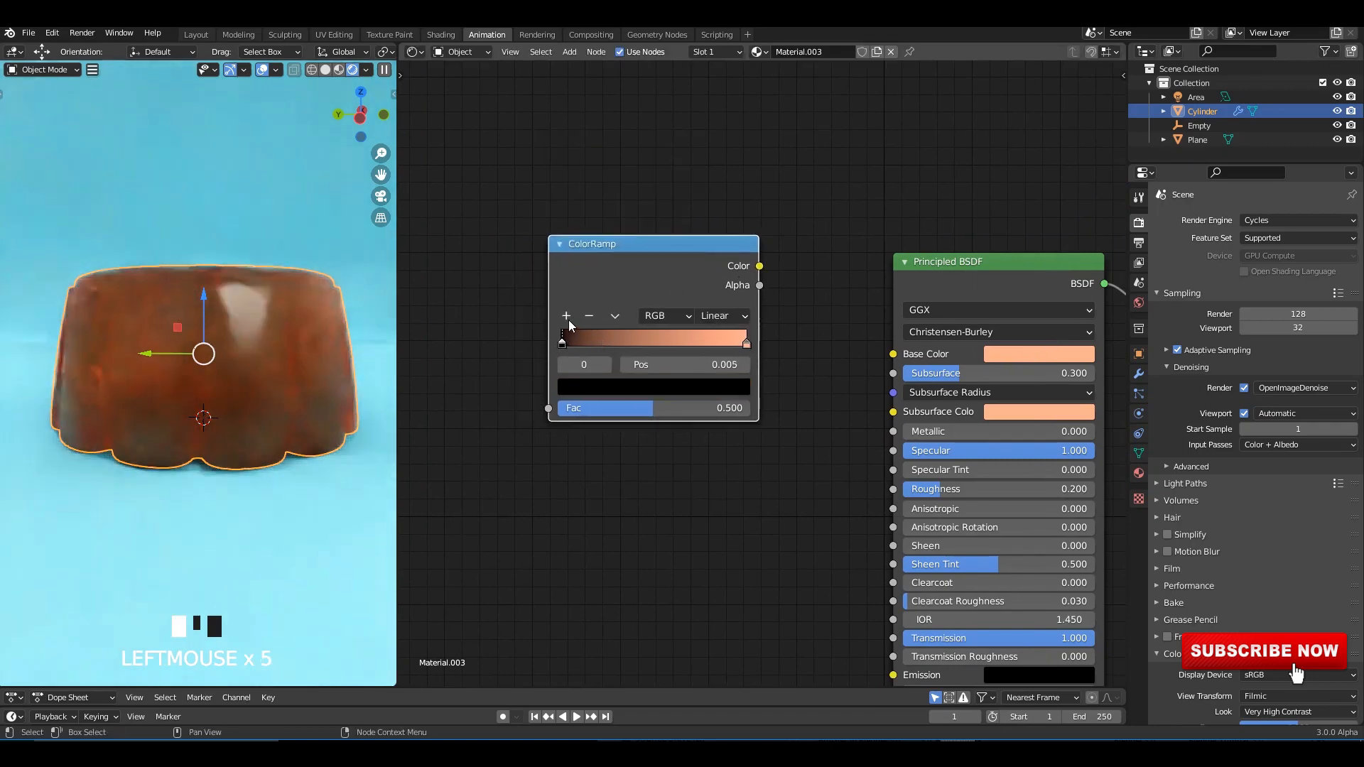
{"action": "left_click", "coordinate": [589, 316]}
{"action": "left_click", "coordinate": [745, 339]}
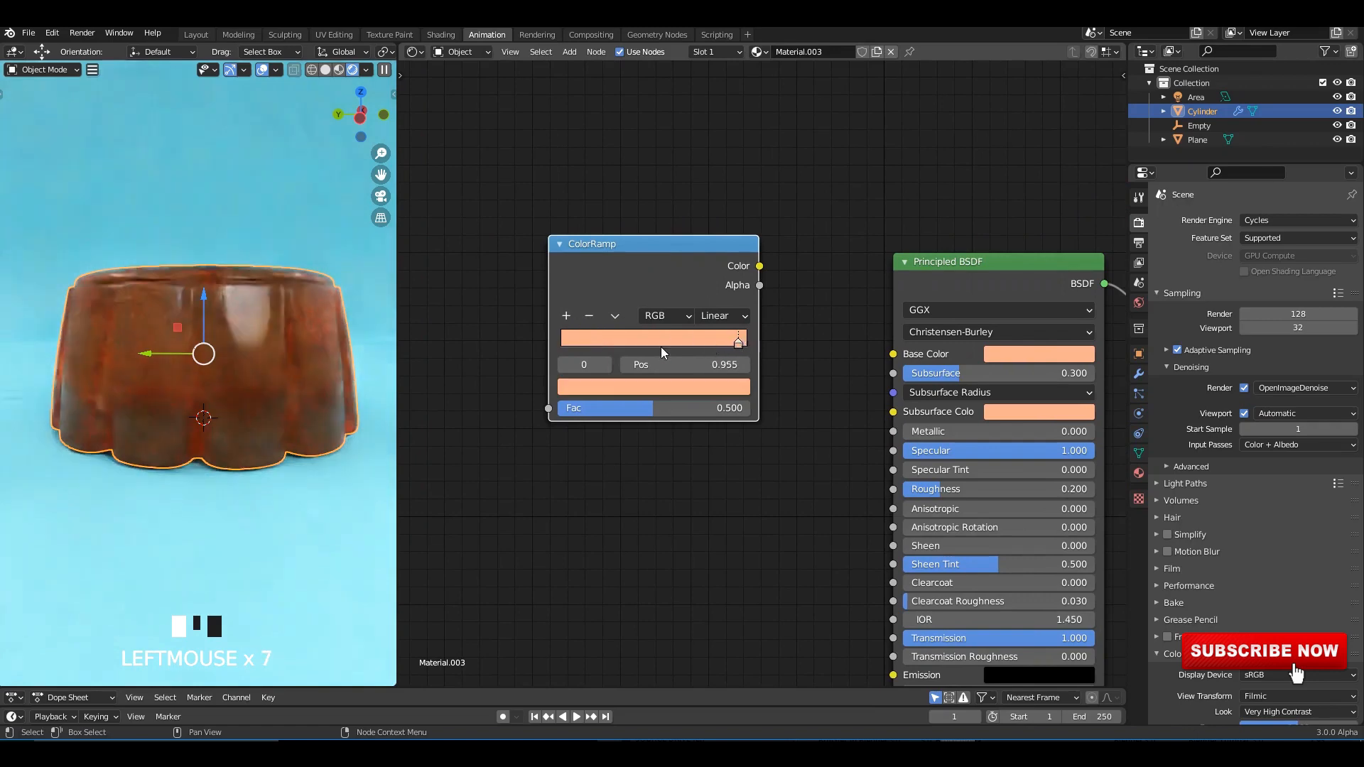
Step: Slide the ColorRamp's peach stop to position 1.000 and reposition the node beside the Principled BSDF
{"action": "middle_click_drag", "start_coordinate": [608, 532], "coordinate": [594, 423]}
{"action": "left_click", "coordinate": [586, 418]}
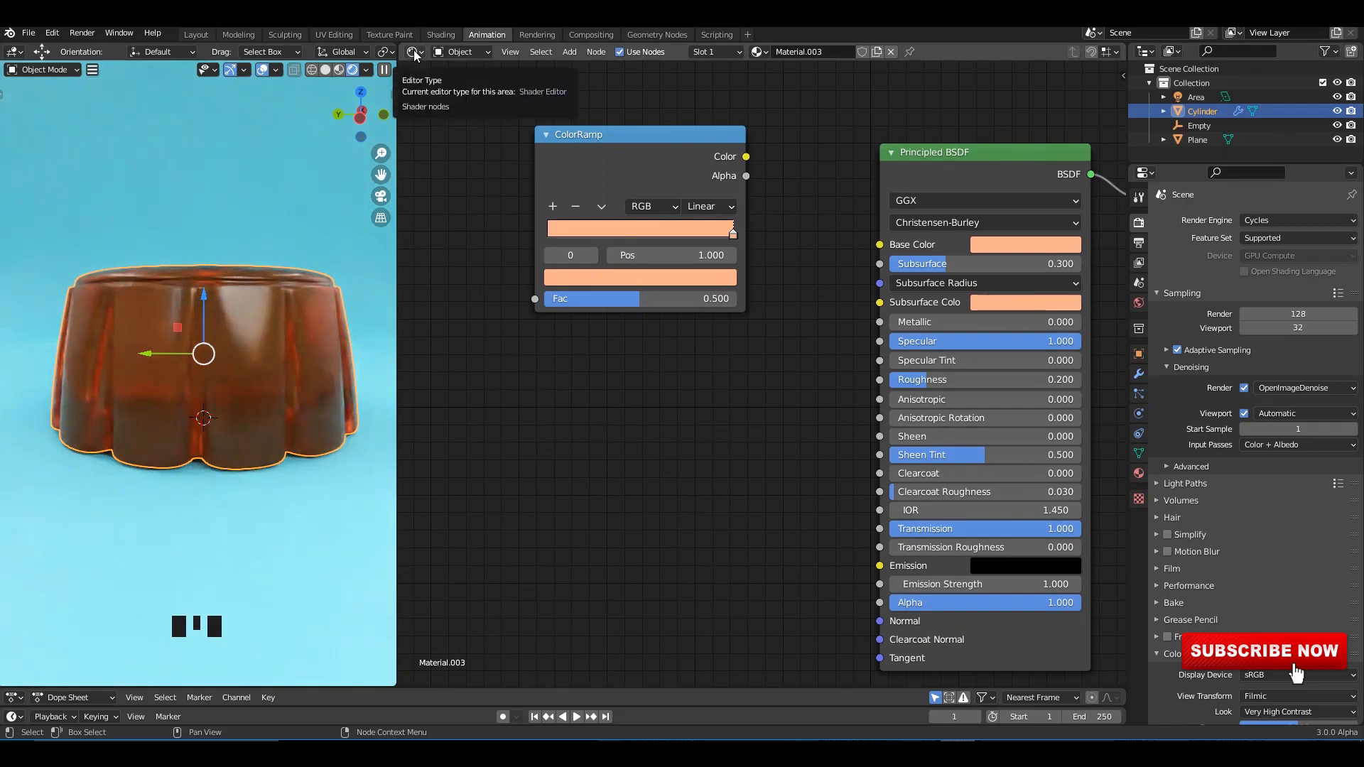
{"action": "left_click_drag", "start_coordinate": [639, 166], "coordinate": [631, 151]}
{"action": "middle_click_drag", "start_coordinate": [584, 368], "coordinate": [618, 360]}
{"action": "key", "text": "shift+a"}
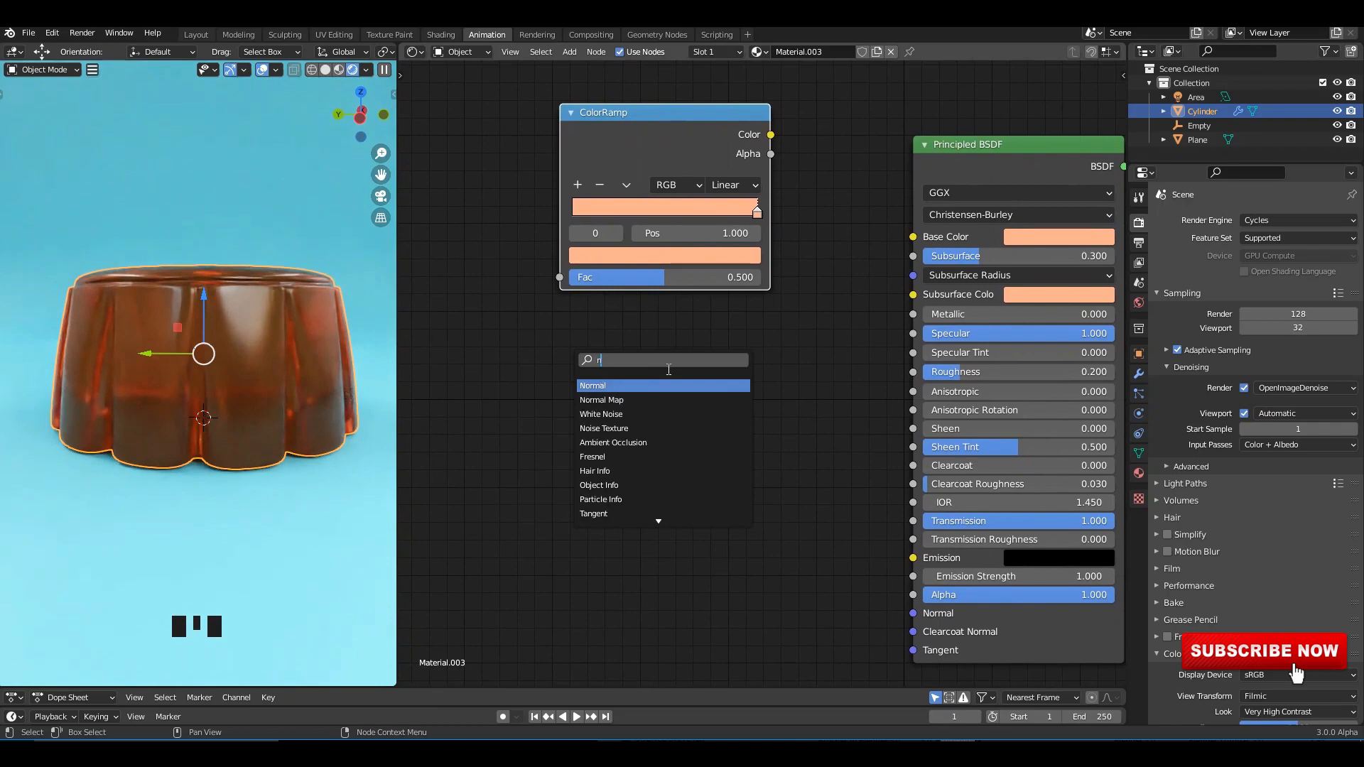
{"action": "left_click_drag", "start_coordinate": [645, 127], "coordinate": [624, 156]}
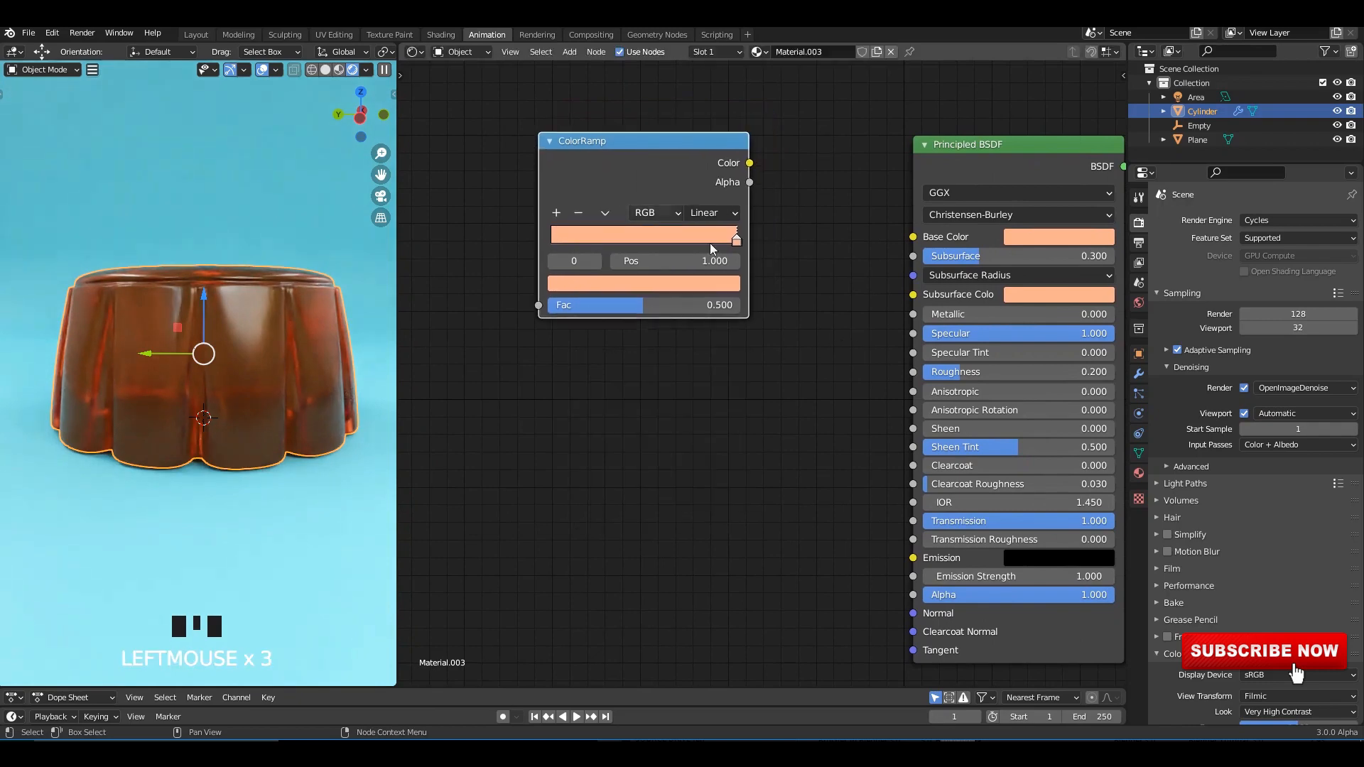
{"action": "middle_click_drag", "start_coordinate": [640, 261], "coordinate": [622, 285]}
Step: Delete the ColorRamp node from the candy material and switch the shader editor area to a 3D viewport
{"action": "middle_click_drag", "start_coordinate": [259, 341], "coordinate": [294, 360]}
{"action": "key", "text": "Delete"}
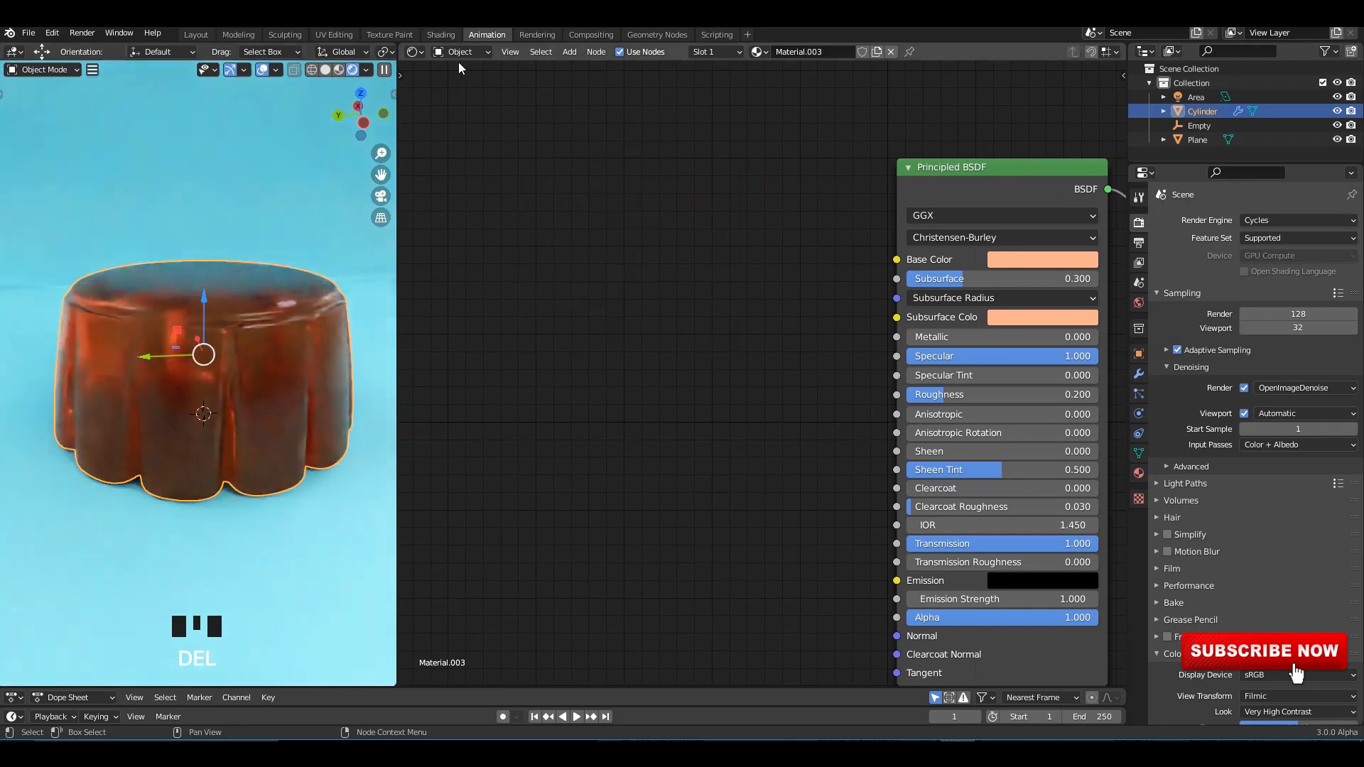
{"action": "left_click", "coordinate": [412, 52]}
{"action": "scroll", "coordinate": [710, 296], "scroll_direction": "down", "scroll_amount": 3}
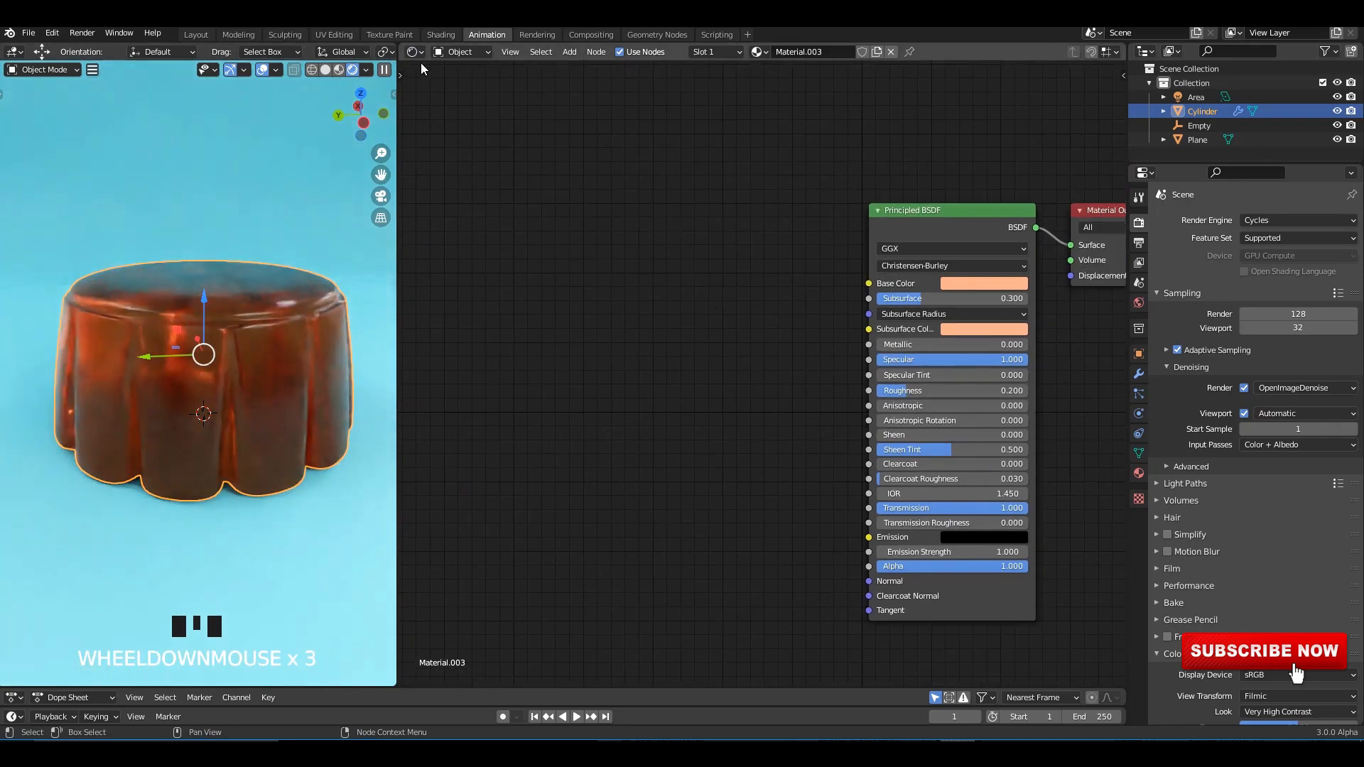
{"action": "left_click", "coordinate": [412, 52]}
{"action": "left_click", "coordinate": [447, 92]}
Step: From the top view, move the area light to the candy's front corner and rotate it to aim at the candy
{"action": "middle_click_drag", "start_coordinate": [682, 226], "coordinate": [826, 330]}
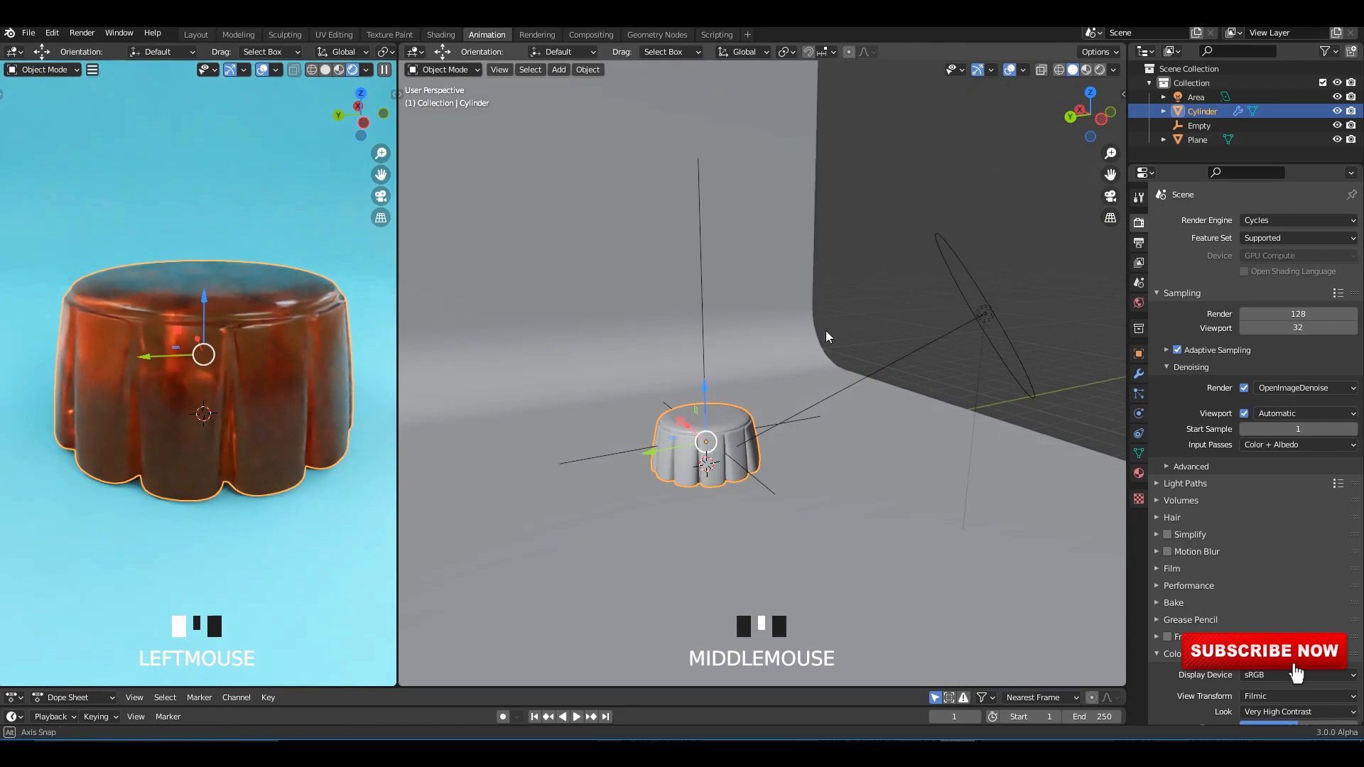
{"action": "left_click", "coordinate": [983, 318]}
{"action": "middle_click_drag", "start_coordinate": [983, 319], "coordinate": [874, 326], "text": "alt"}
{"action": "middle_click_drag", "start_coordinate": [873, 326], "coordinate": [873, 363], "text": "alt"}
{"action": "middle_click_drag", "start_coordinate": [967, 457], "coordinate": [1011, 383], "text": "shift"}
{"action": "middle_click_drag", "start_coordinate": [888, 430], "coordinate": [765, 511], "text": "shift"}
{"action": "key", "text": "g"}
{"action": "left_click", "coordinate": [945, 410]}
{"action": "key", "text": "r"}
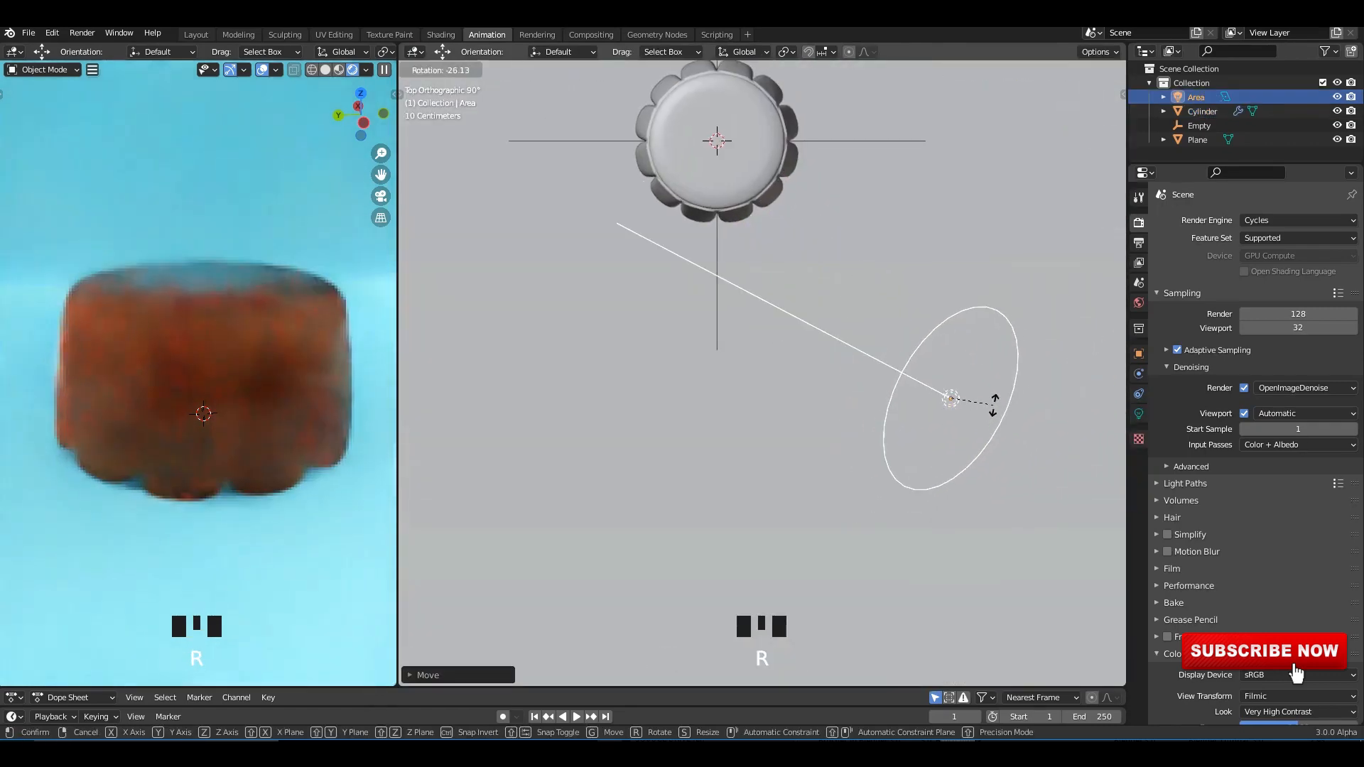
{"action": "left_click", "coordinate": [998, 411]}
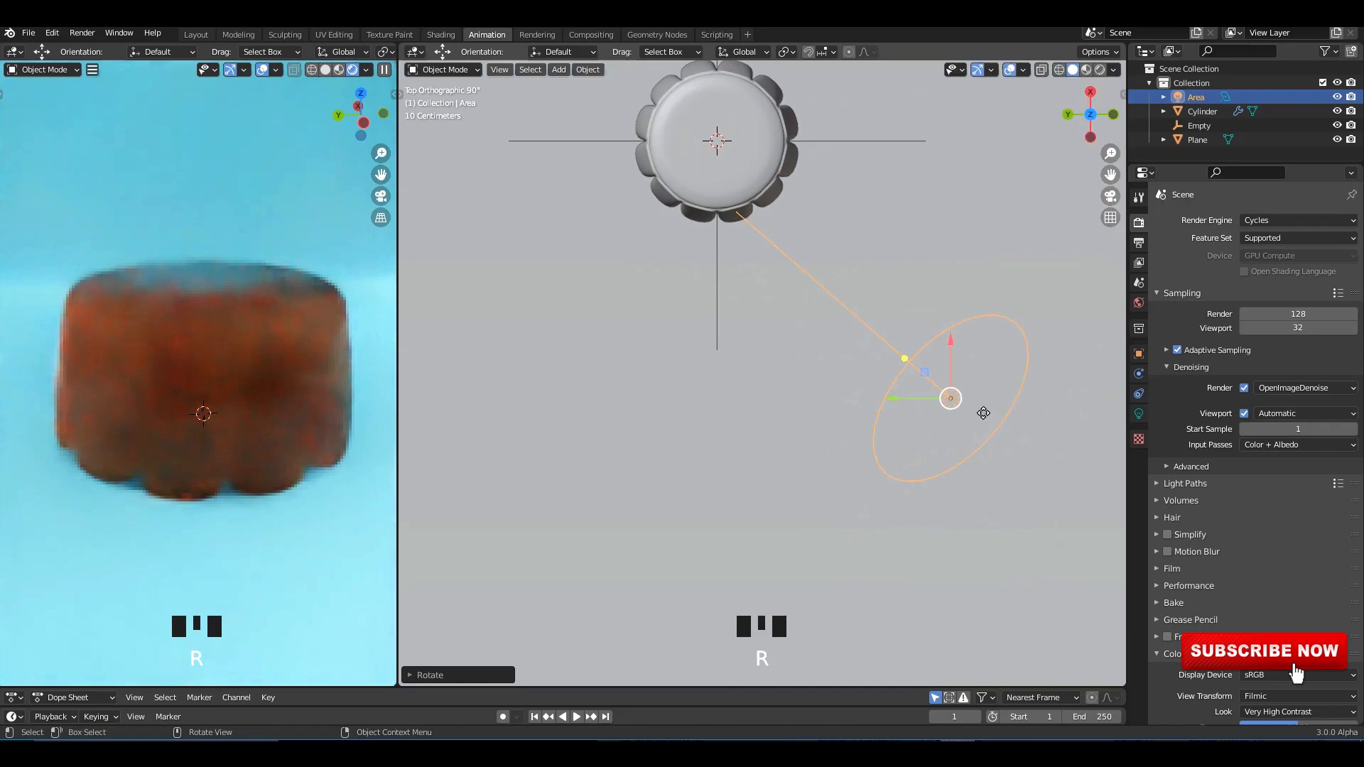
Step: Try a world background strength of 2 and settle on 1
{"action": "left_click", "coordinate": [1139, 303]}
{"action": "left_click", "coordinate": [1309, 430]}
{"action": "type", "text": "2"}
{"action": "key", "text": "Return"}
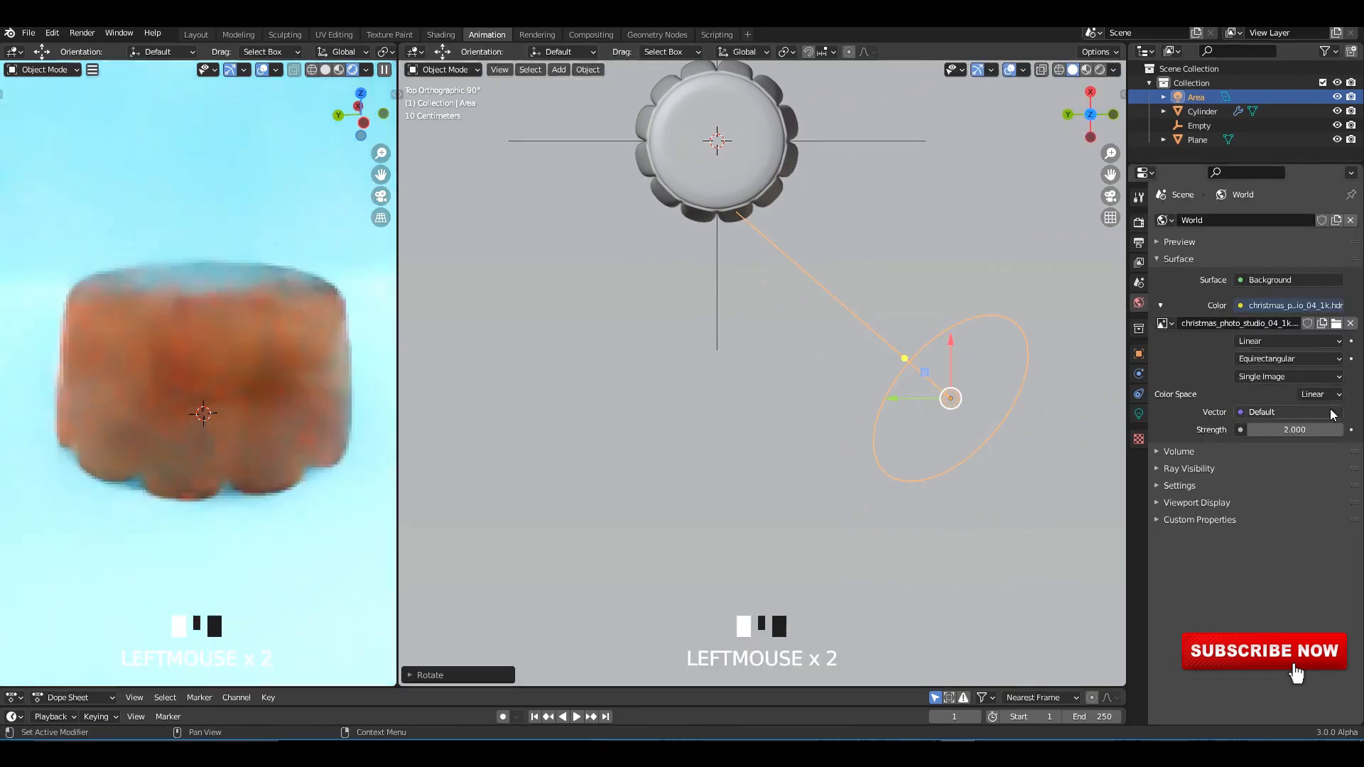
{"action": "left_click", "coordinate": [1298, 430]}
{"action": "type", "text": "1"}
{"action": "key", "text": "Return"}
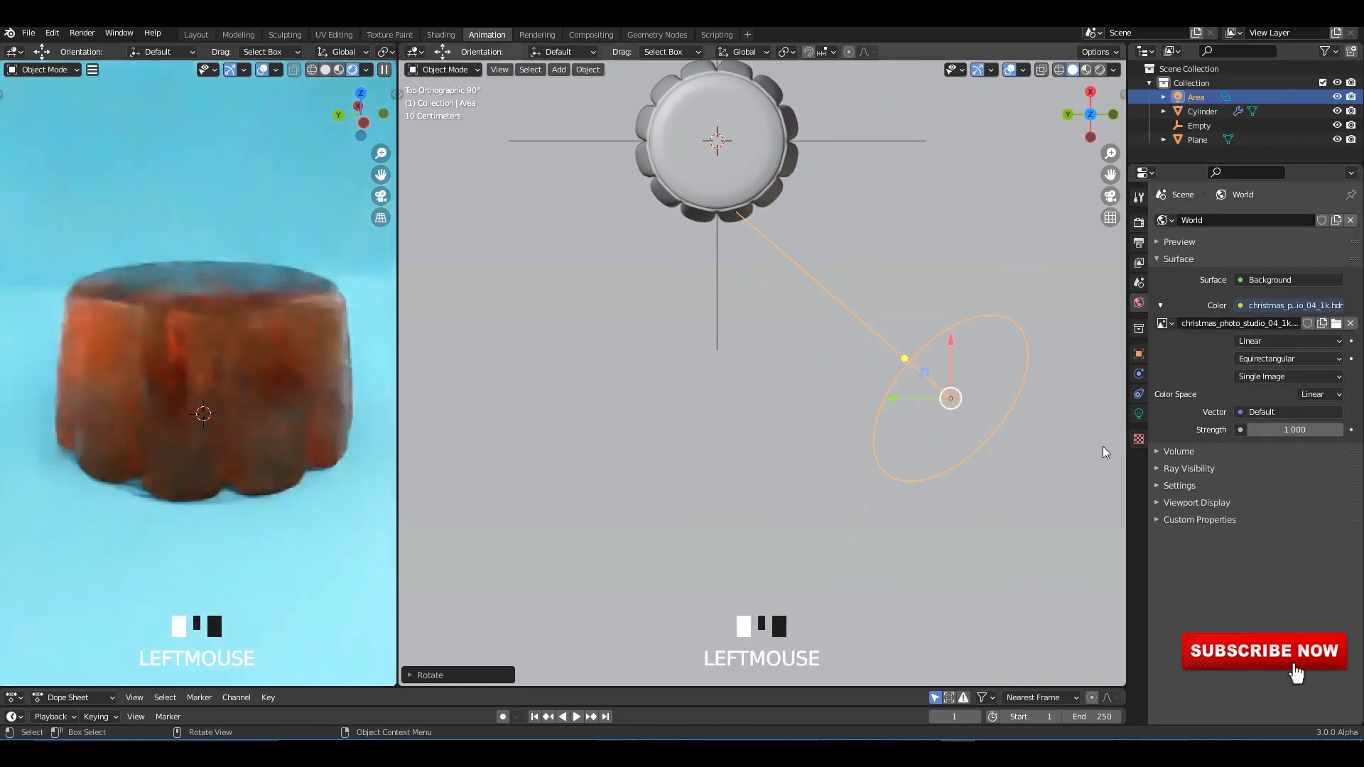
Step: Set the area light's power to 300 W and shift the light slightly in the top view
{"action": "left_click", "coordinate": [956, 418]}
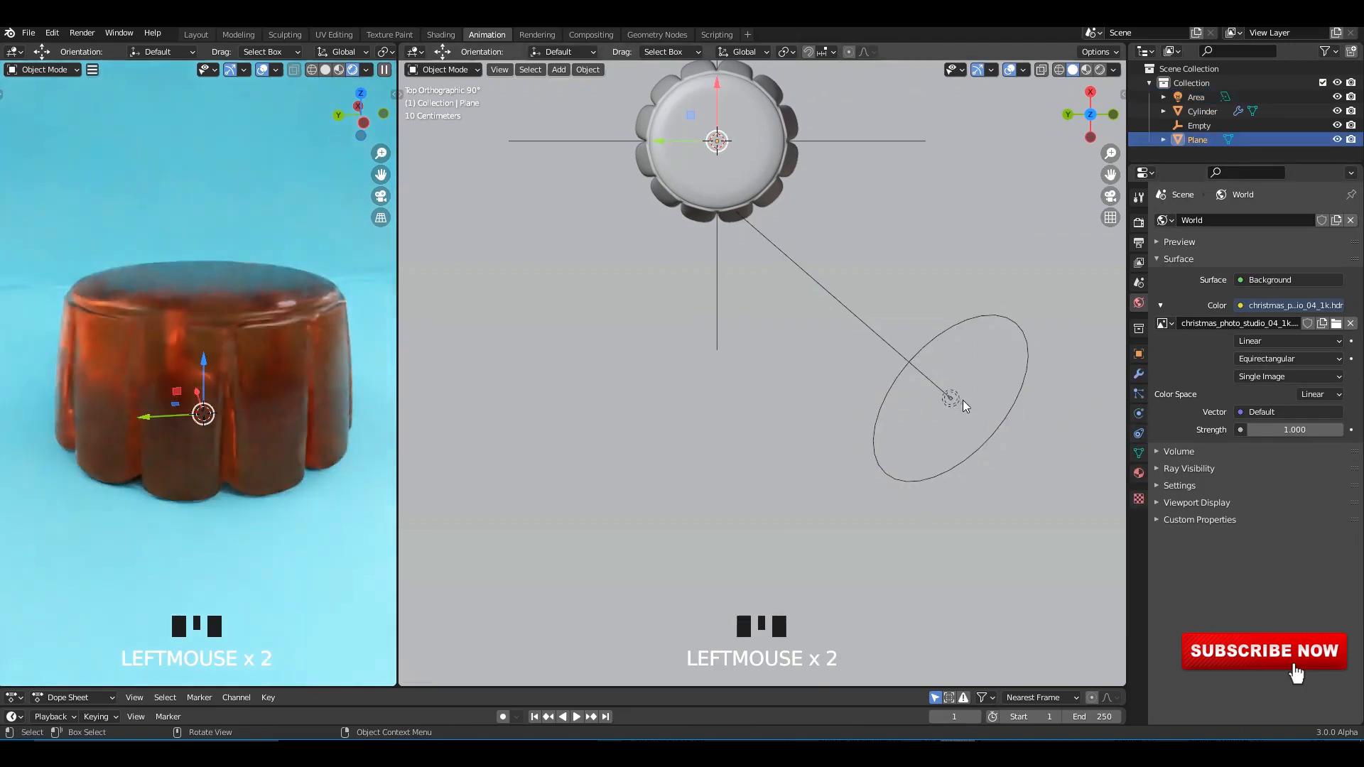
{"action": "left_click", "coordinate": [962, 399]}
{"action": "left_click", "coordinate": [1139, 414]}
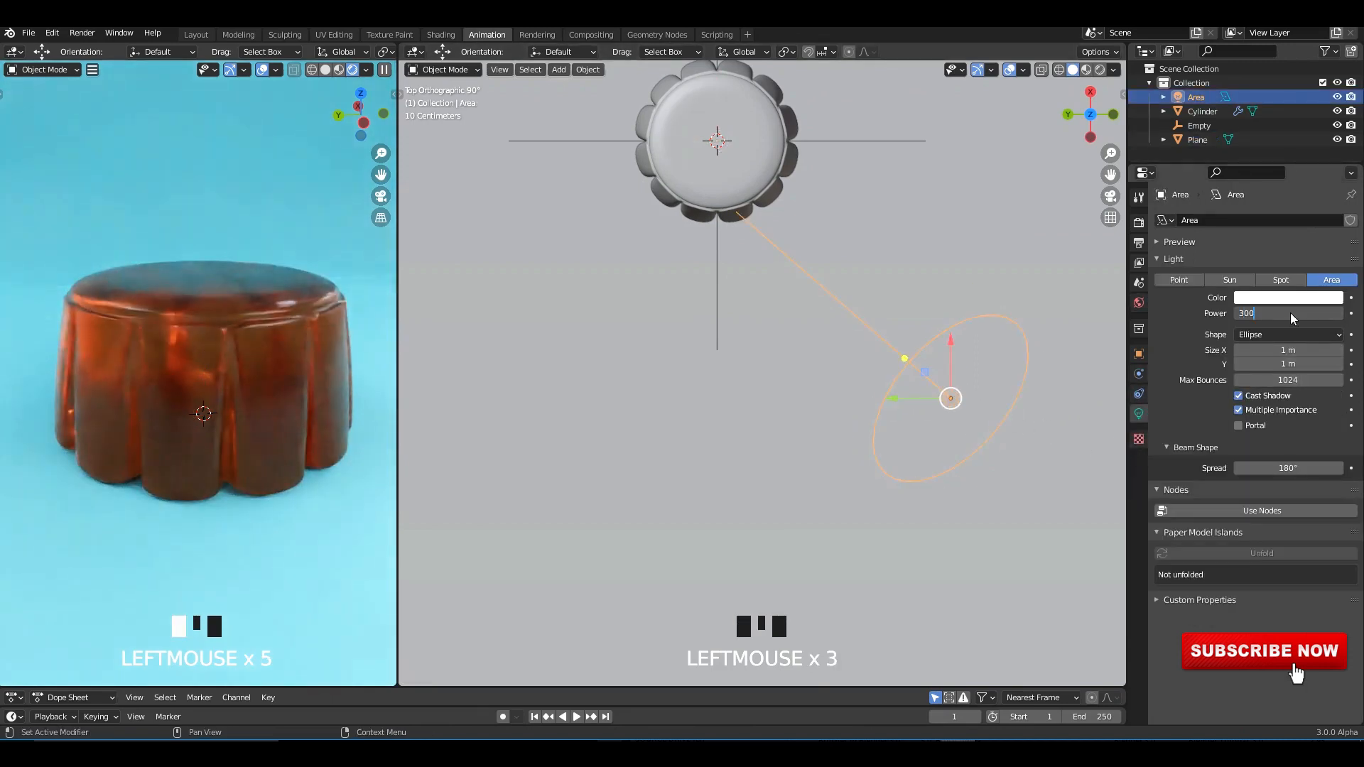
{"action": "key", "text": "Return"}
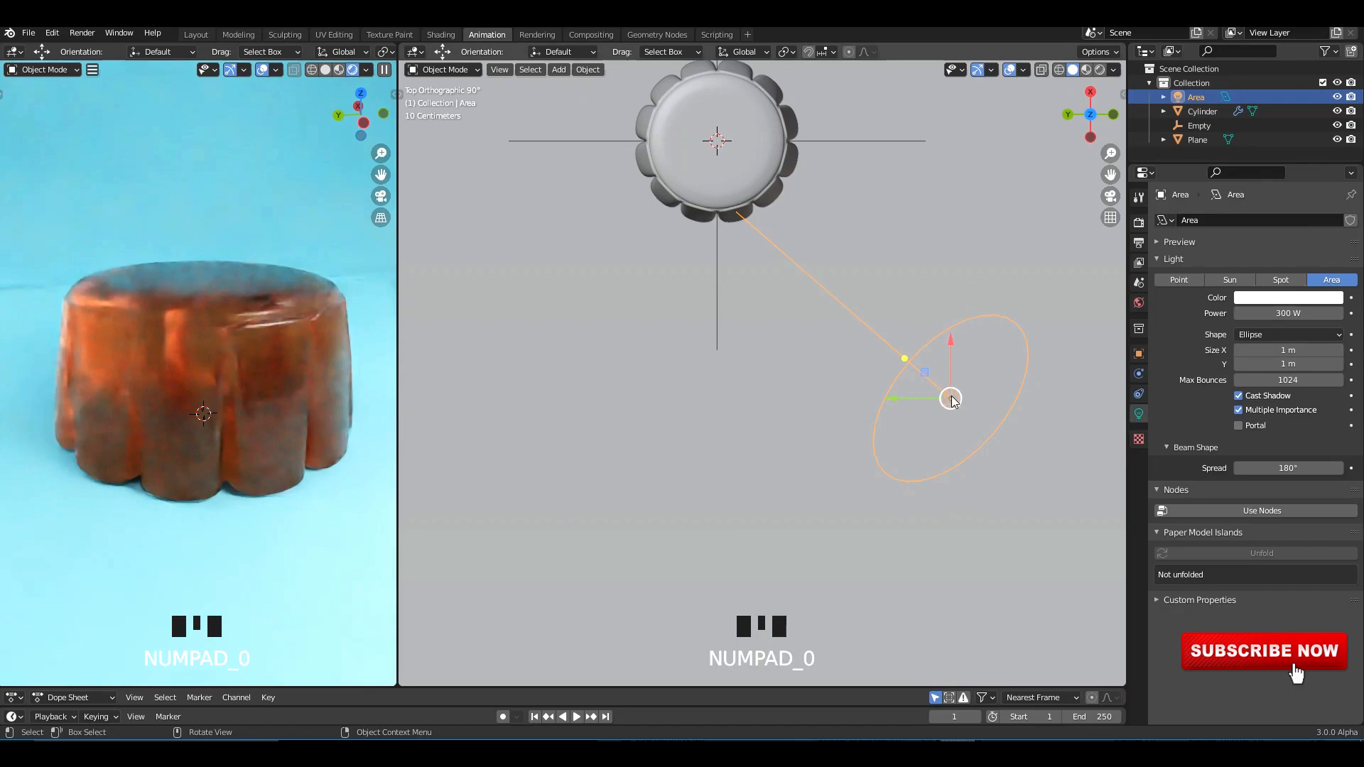
{"action": "key", "text": "g"}
{"action": "left_click", "coordinate": [970, 373]}
Step: Duplicate the area light to the candy's opposite front corner and rotate the copy to aim at the candy
{"action": "key", "text": "shift+d"}
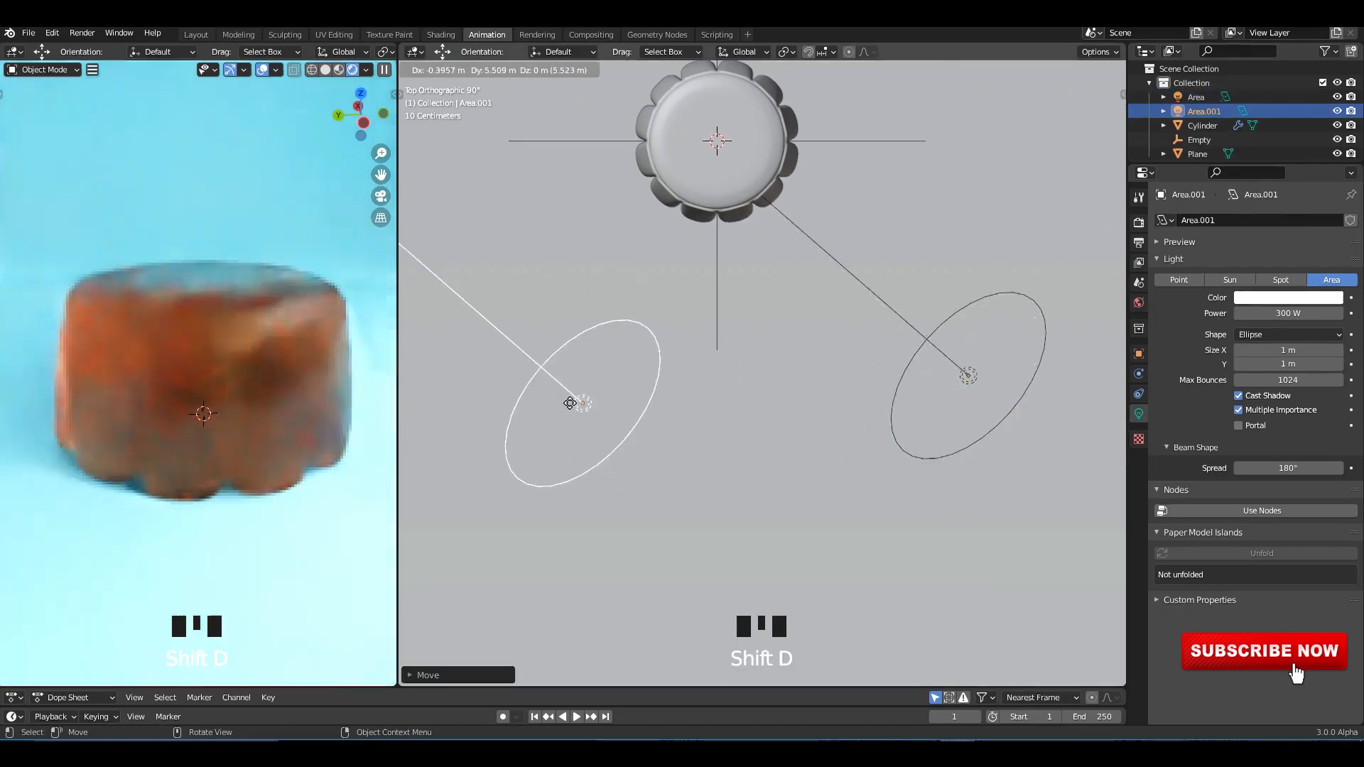
{"action": "left_click", "coordinate": [515, 401]}
{"action": "scroll", "coordinate": [734, 377], "scroll_direction": "down", "scroll_amount": 3, "text": "shift"}
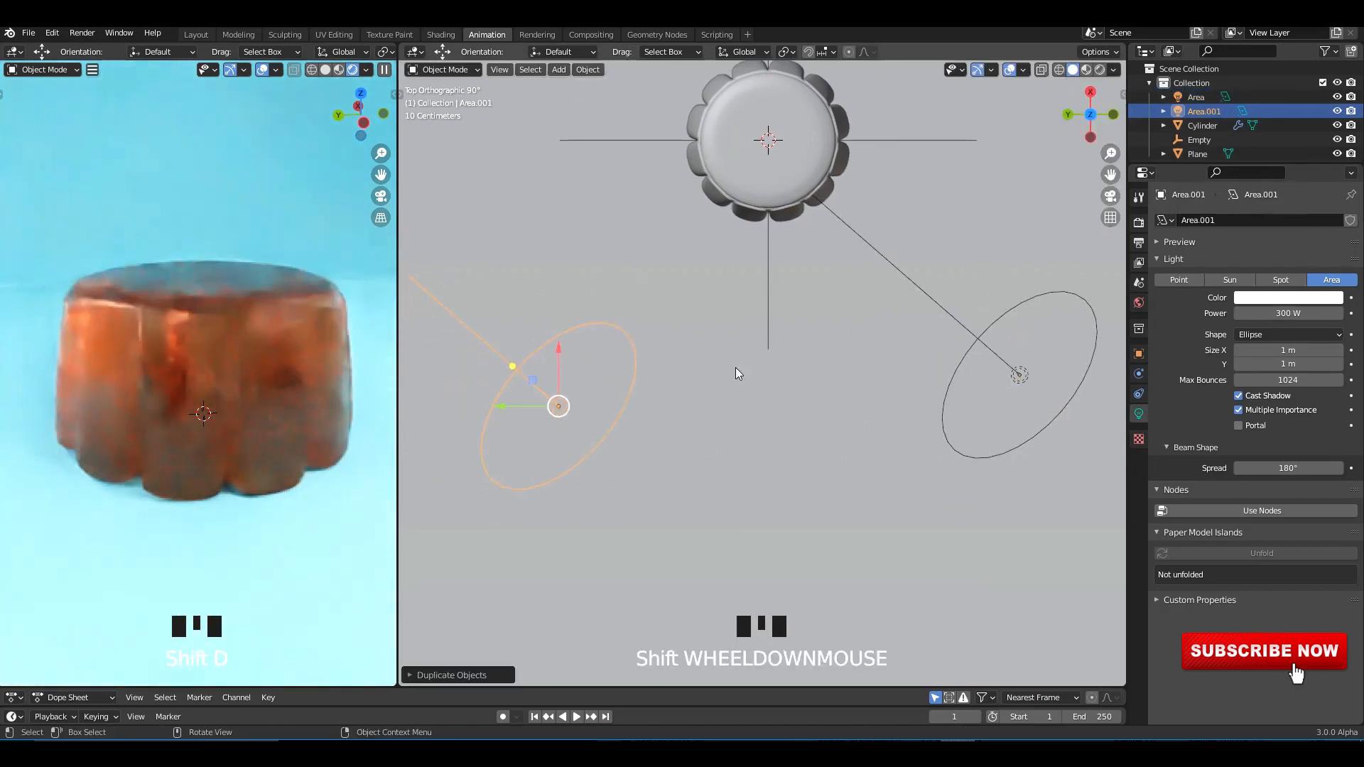
{"action": "key", "text": "r"}
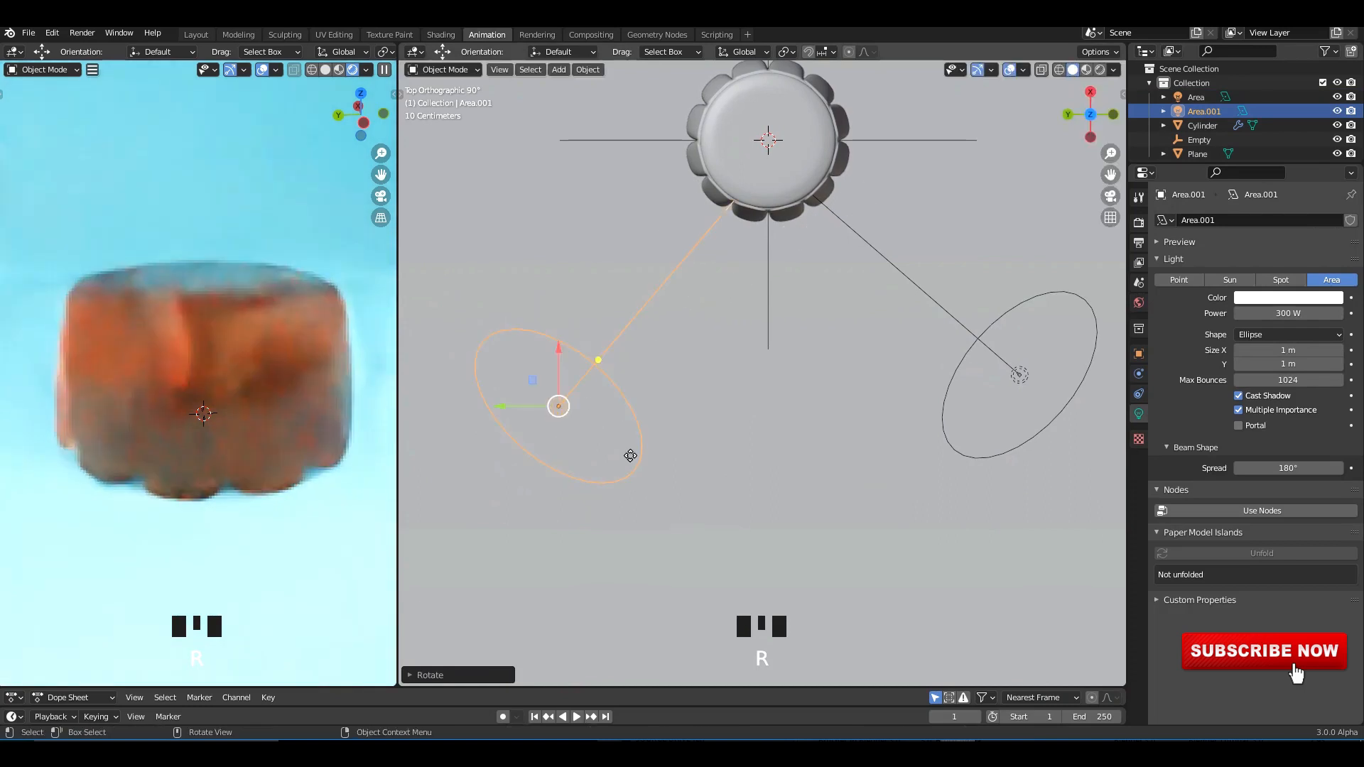
{"action": "left_click", "coordinate": [609, 451]}
Step: Refine the second area light's position and rotation so it mirrors the first one, and save the file
{"action": "key", "text": "g"}
{"action": "left_click", "coordinate": [594, 442]}
{"action": "key", "text": "r"}
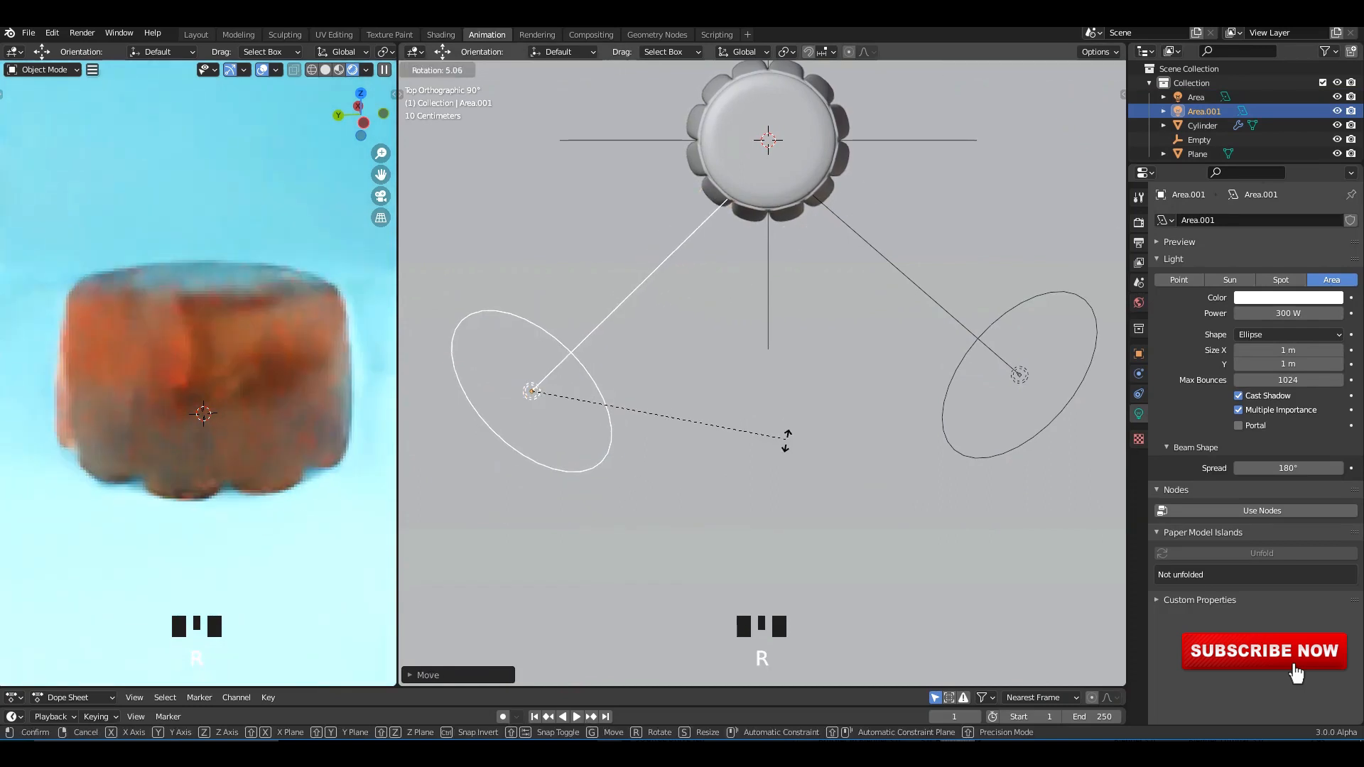
{"action": "left_click", "coordinate": [784, 445]}
{"action": "key", "text": "ctrl+s"}
{"action": "key", "text": "g"}
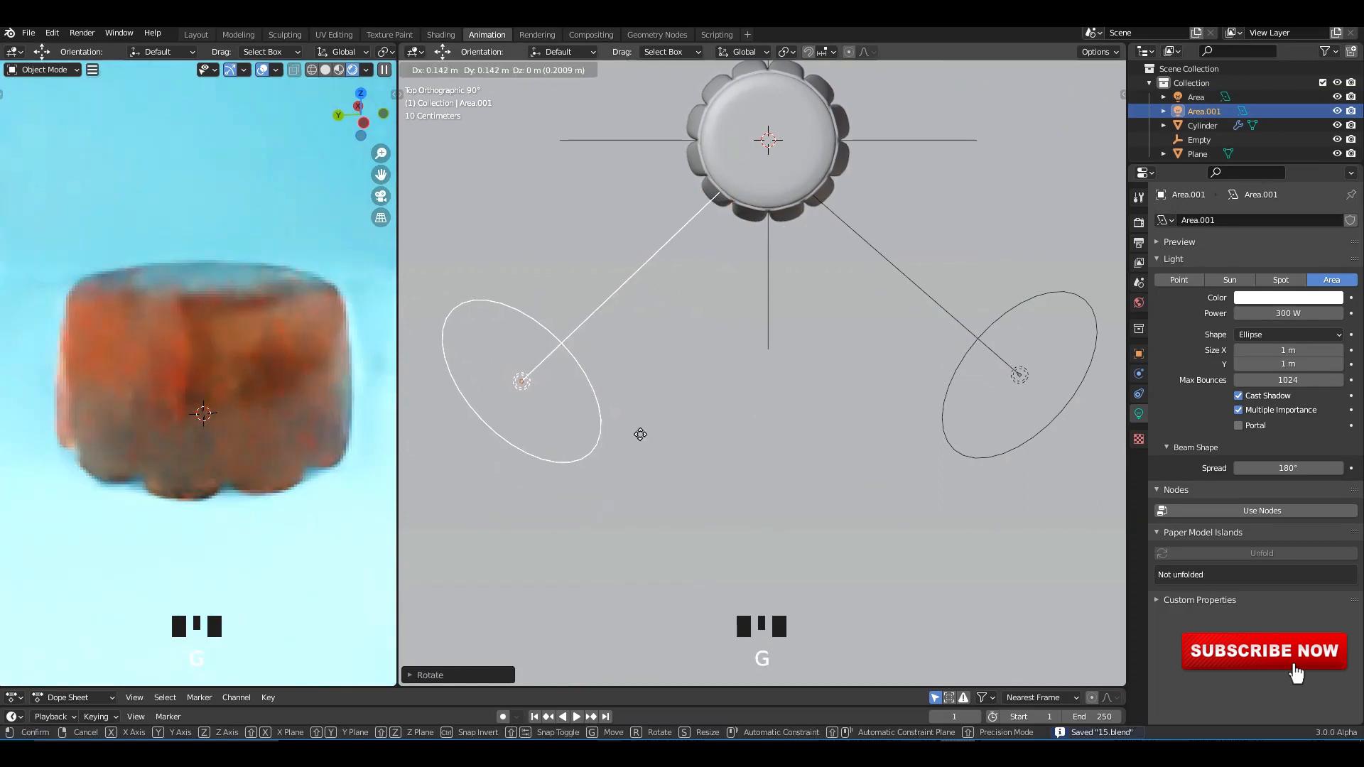
{"action": "left_click", "coordinate": [640, 435]}
Step: Duplicate the area light behind and above the candy and rotate the copy back toward the candy
{"action": "middle_click_drag", "start_coordinate": [843, 354], "coordinate": [1123, 378]}
{"action": "key", "text": "shift+d"}
{"action": "left_click", "coordinate": [637, 316]}
{"action": "key", "text": "r"}
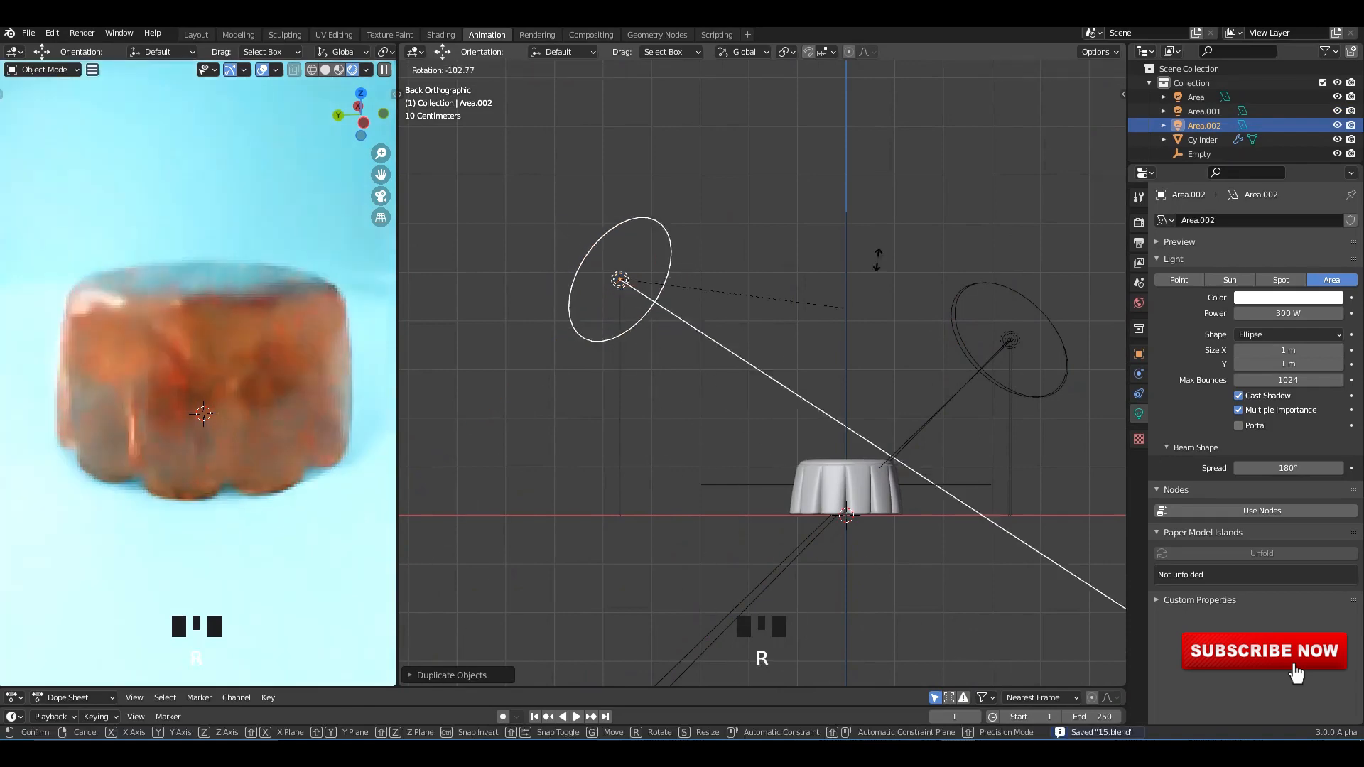
{"action": "left_click", "coordinate": [796, 323]}
Step: From the side facing the backdrop, center the third light above the candy and rotate it to shine straight down in that view
{"action": "middle_click_drag", "start_coordinate": [791, 317], "coordinate": [840, 310], "text": "alt"}
{"action": "key", "text": "g"}
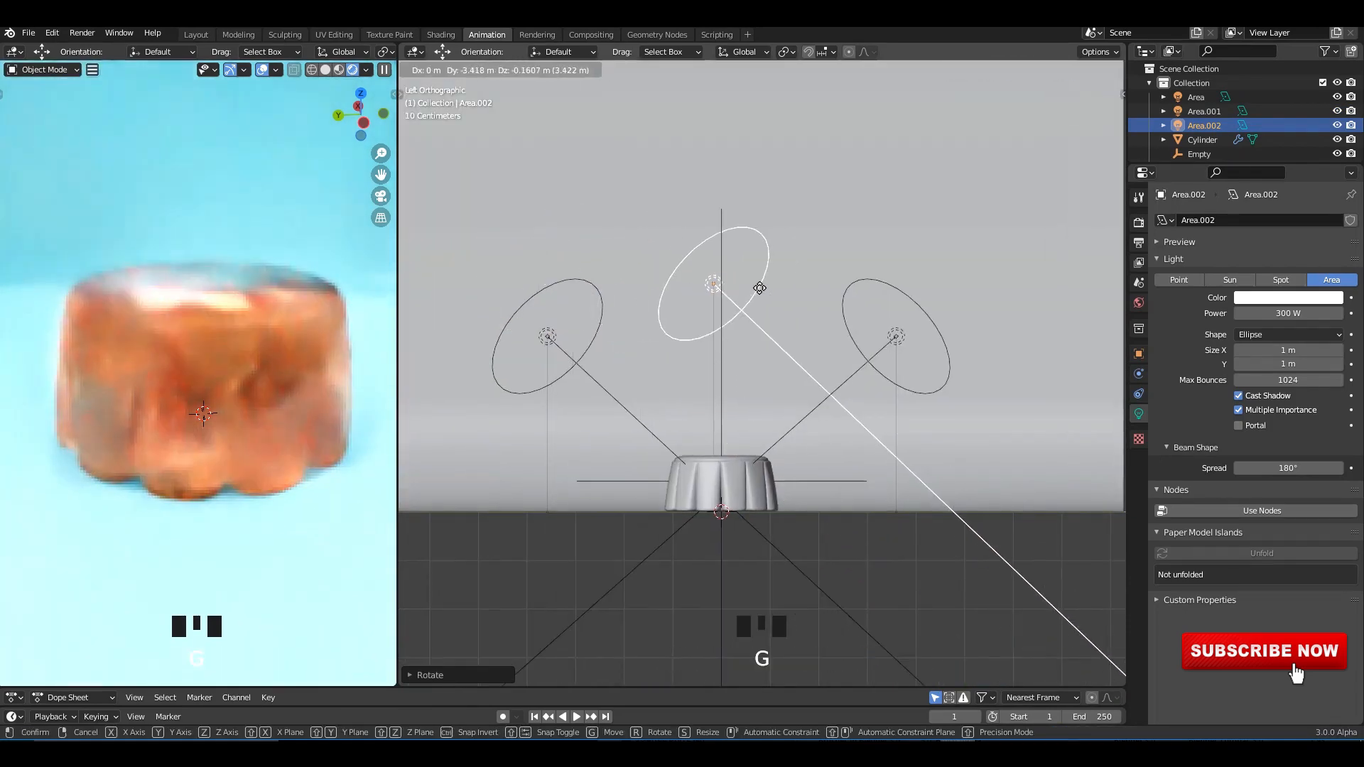
{"action": "left_click", "coordinate": [767, 287]}
{"action": "key", "text": "r"}
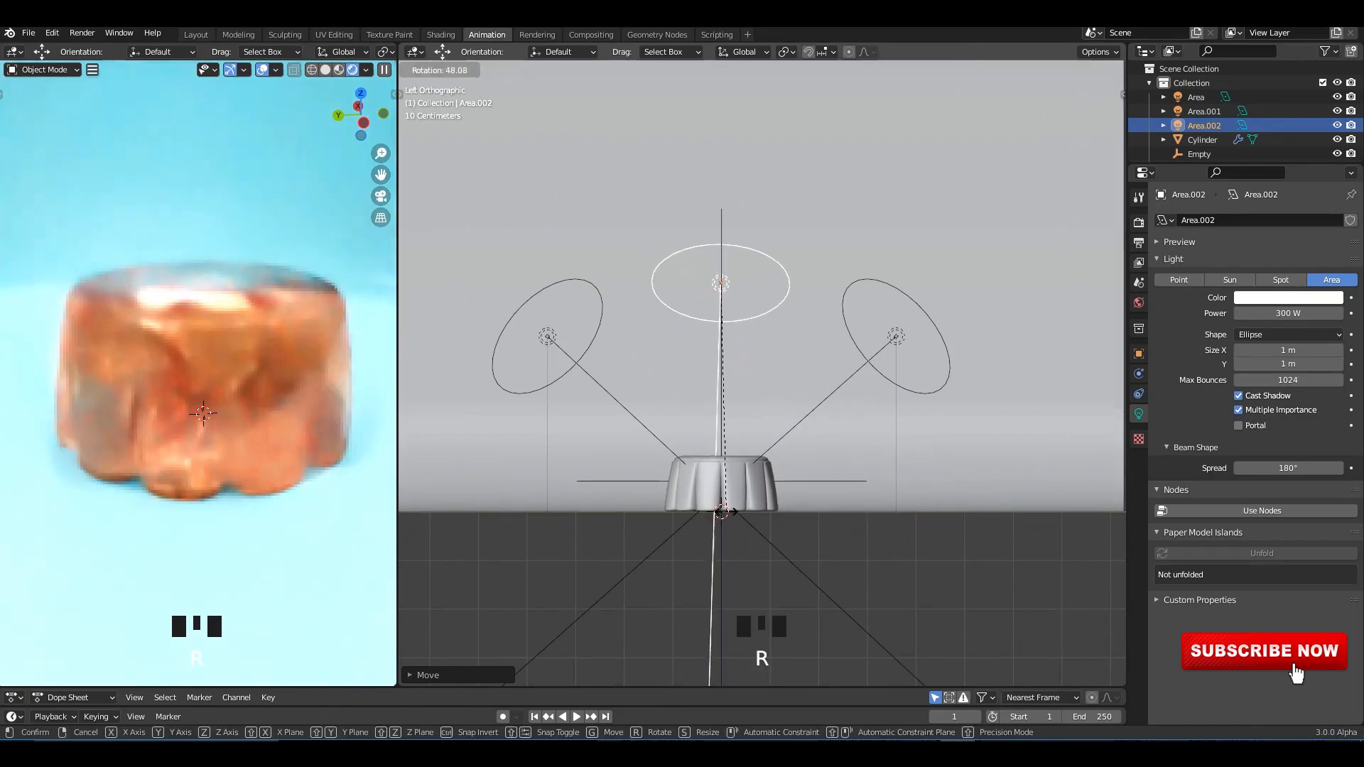
{"action": "left_click", "coordinate": [557, 368]}
Step: In the back view, tilt and move the third area light so it aims at the candy from behind, and save the file
{"action": "middle_click_drag", "start_coordinate": [557, 368], "coordinate": [614, 344], "text": "alt"}
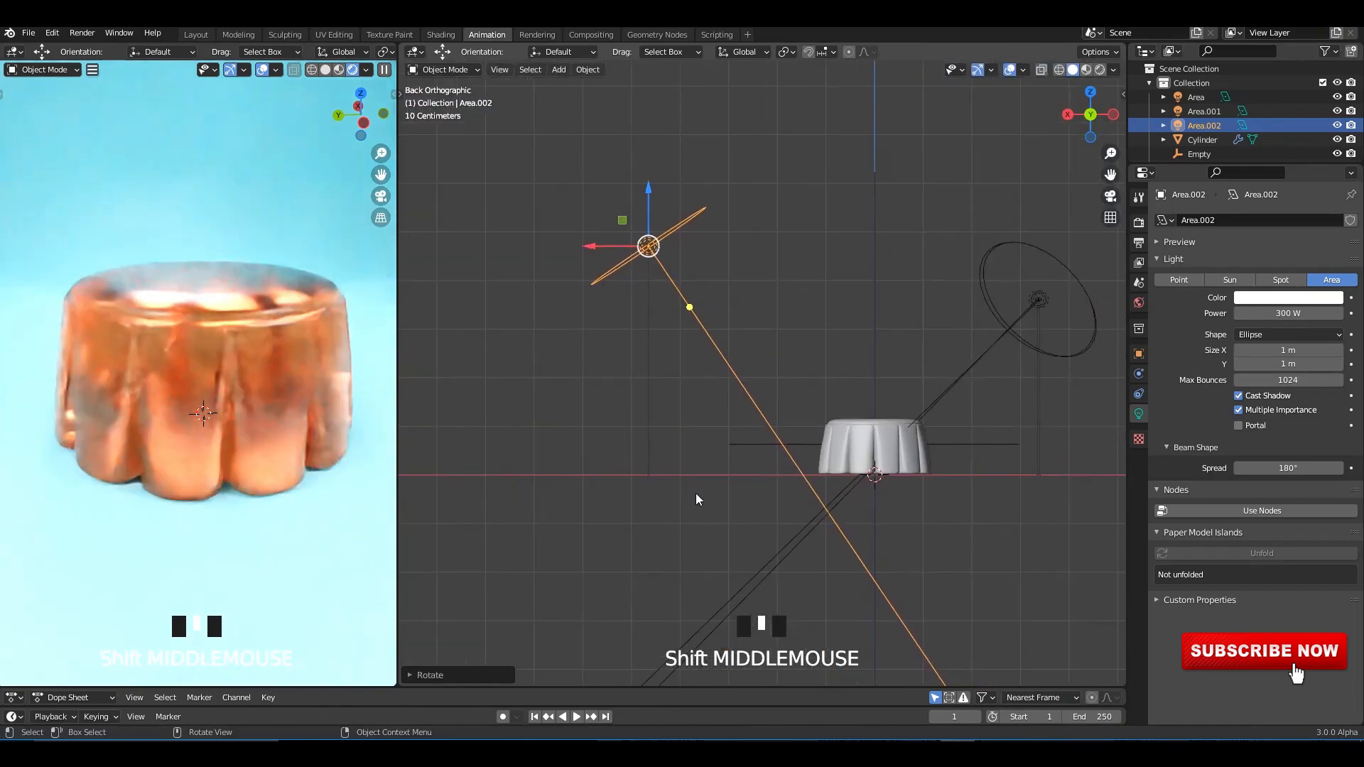
{"action": "key", "text": "r"}
{"action": "left_click", "coordinate": [703, 435]}
{"action": "key", "text": "g"}
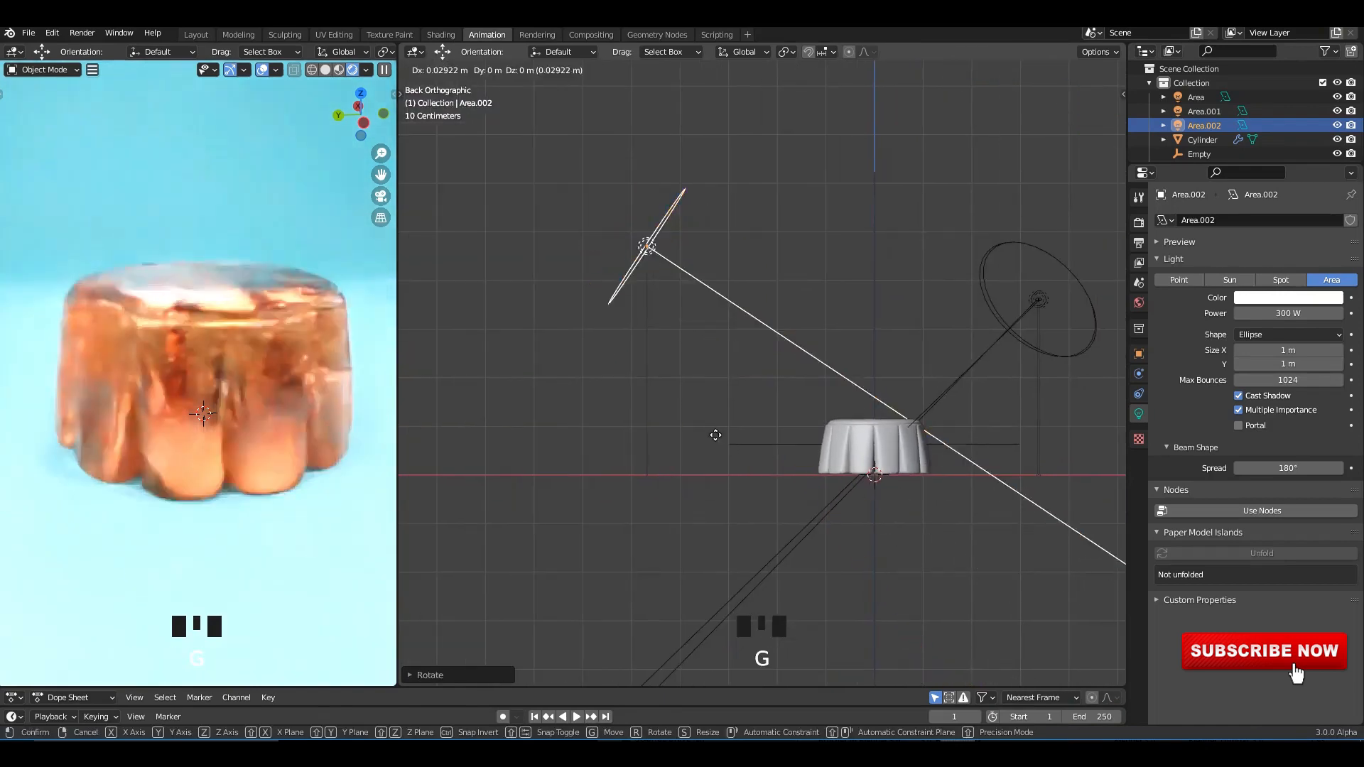
{"action": "left_click", "coordinate": [707, 464]}
{"action": "key", "text": "ctrl+s"}
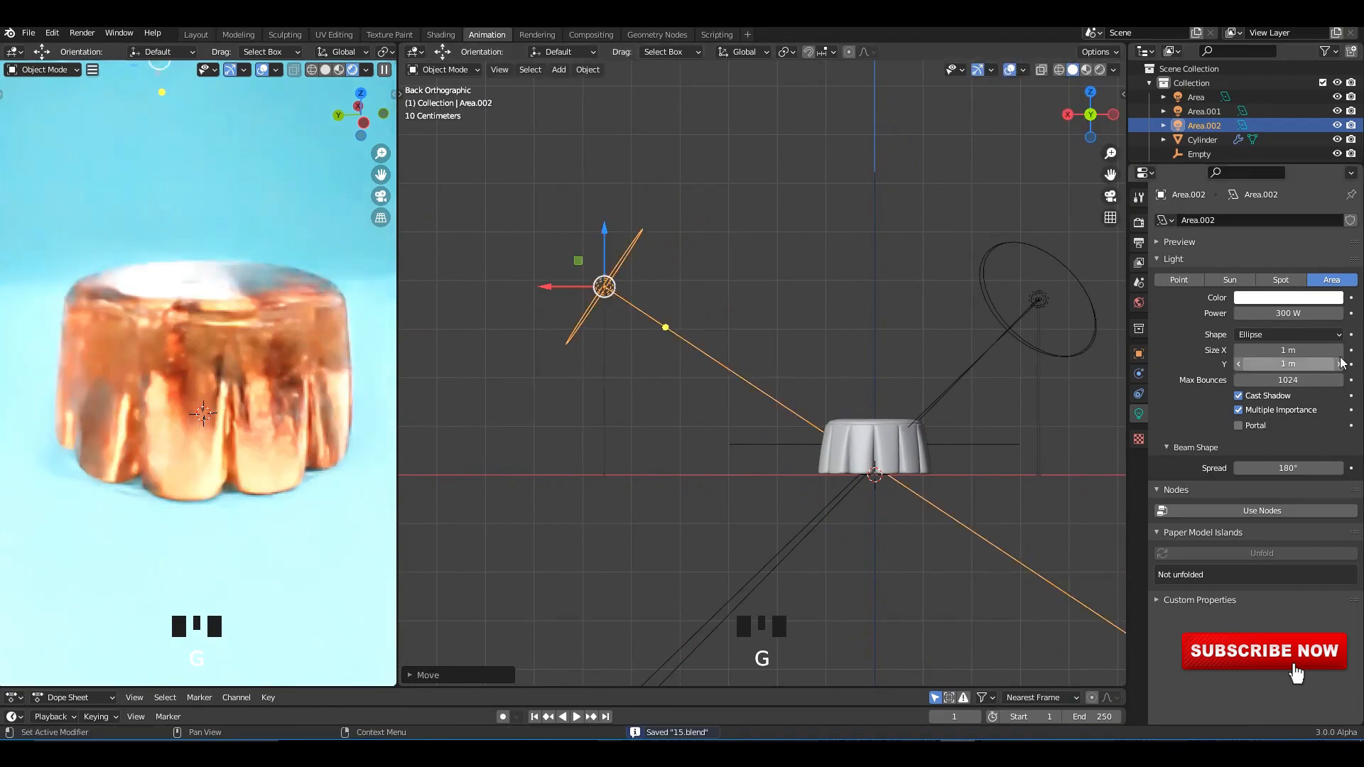
Step: Set the rear area light's power to 100 W, then move it higher above the candy and tilt it more downward
{"action": "left_click", "coordinate": [1311, 313]}
{"action": "type", "text": "100"}
{"action": "key", "text": "Return"}
{"action": "middle_click_drag", "start_coordinate": [842, 292], "coordinate": [877, 388]}
{"action": "scroll", "coordinate": [761, 344], "scroll_direction": "up", "scroll_amount": 2}
{"action": "mouse_move", "coordinate": [761, 344]}
{"action": "middle_mouse_down"}
{"action": "mouse_move", "coordinate": [665, 328]}
{"action": "mouse_move", "coordinate": [774, 338]}
{"action": "middle_mouse_up"}
{"action": "key", "text": "g"}
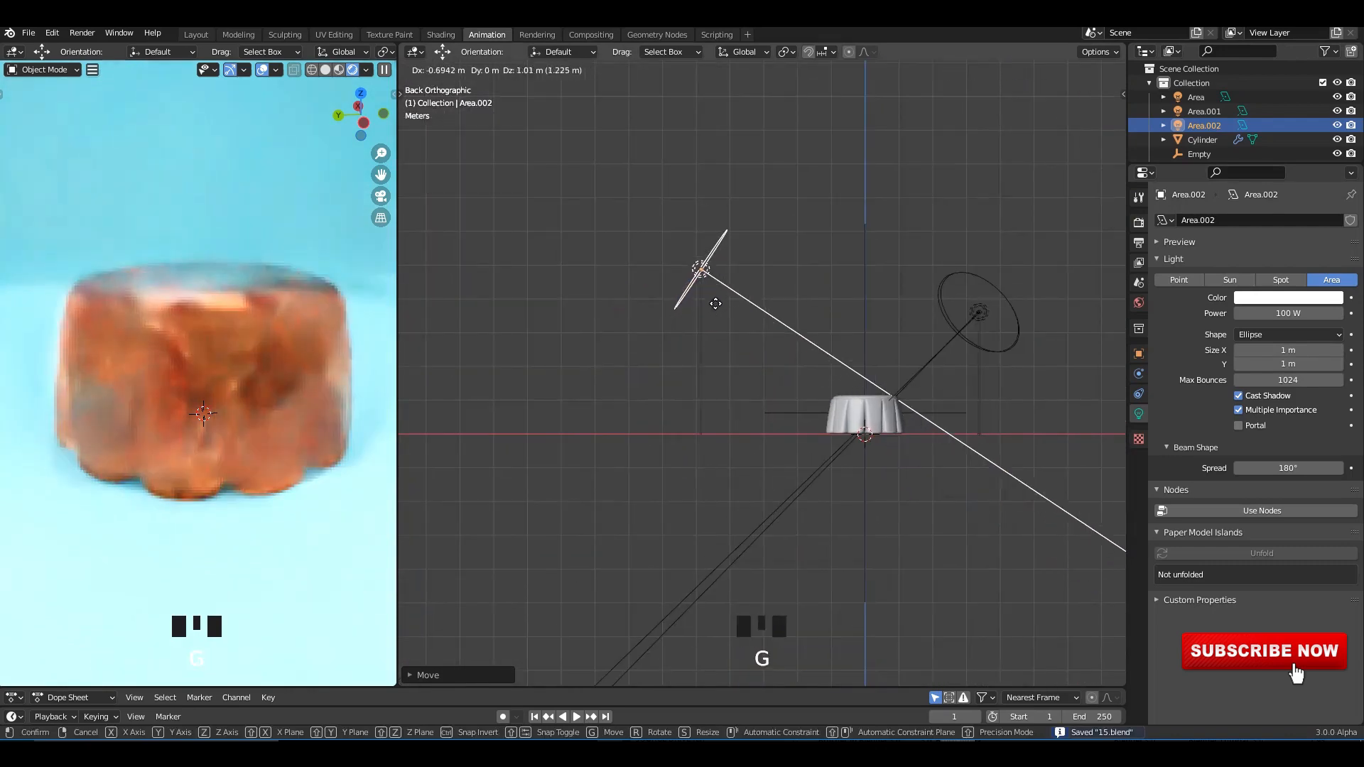
{"action": "left_click", "coordinate": [717, 302]}
{"action": "key", "text": "r"}
{"action": "left_click", "coordinate": [922, 419]}
Step: Raise the rear area light further, re-aim it at the candy and save the file
{"action": "key", "text": "g"}
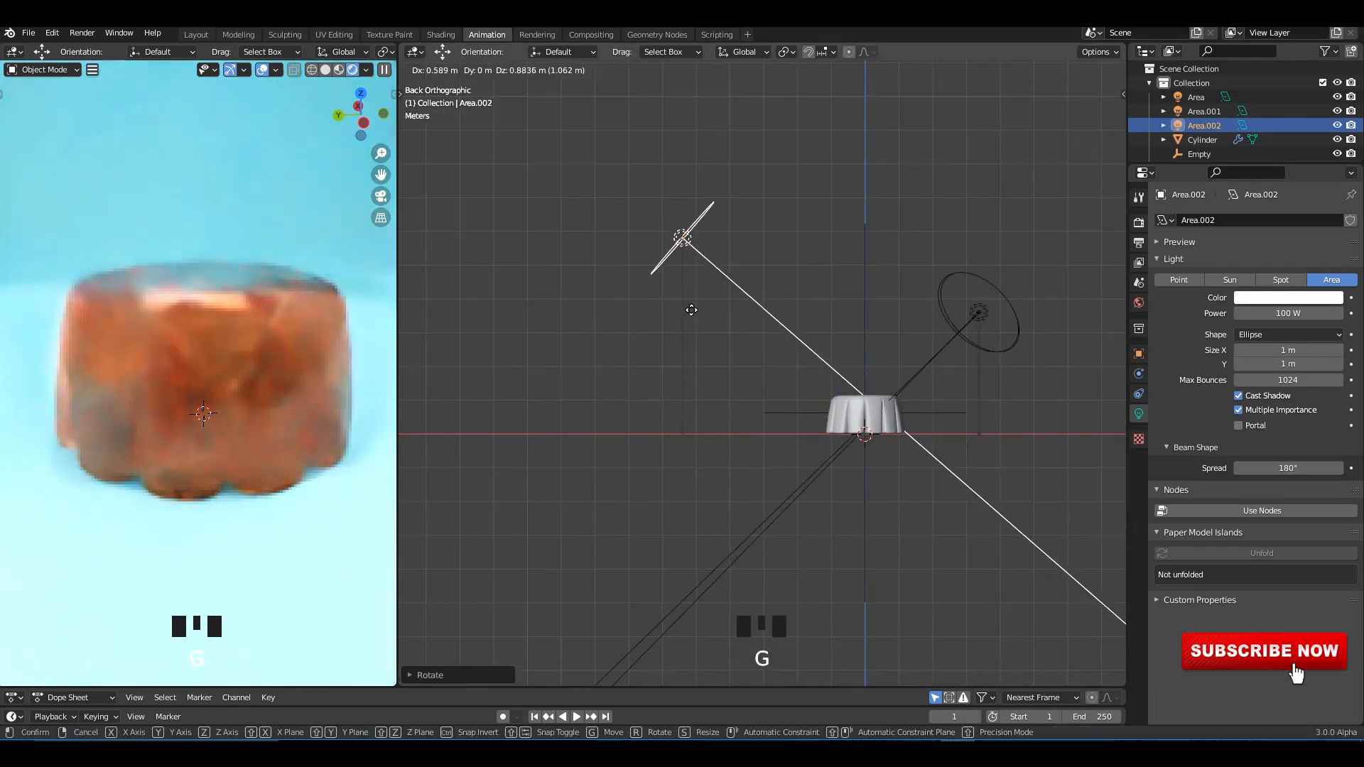
{"action": "left_click", "coordinate": [690, 300]}
{"action": "key", "text": "r"}
{"action": "left_click", "coordinate": [921, 378]}
{"action": "middle_click_drag", "start_coordinate": [920, 378], "coordinate": [781, 458]}
{"action": "key", "text": "ctrl+s"}
Step: Select the candy and switch the 3D viewport area to the Shader Editor to show its Principled BSDF
{"action": "scroll", "coordinate": [743, 392], "scroll_direction": "up", "scroll_amount": 3}
{"action": "left_click", "coordinate": [783, 458]}
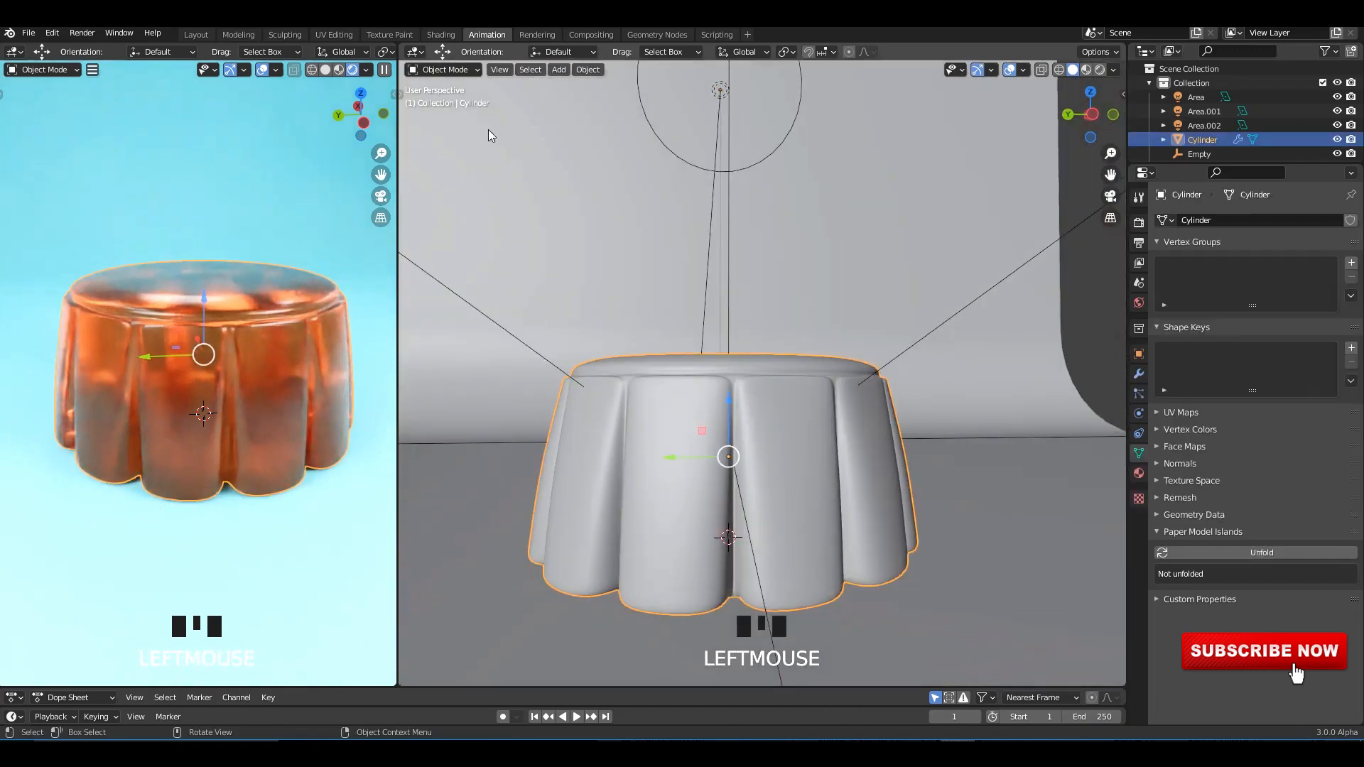
{"action": "left_click", "coordinate": [425, 69]}
{"action": "left_click", "coordinate": [414, 52]}
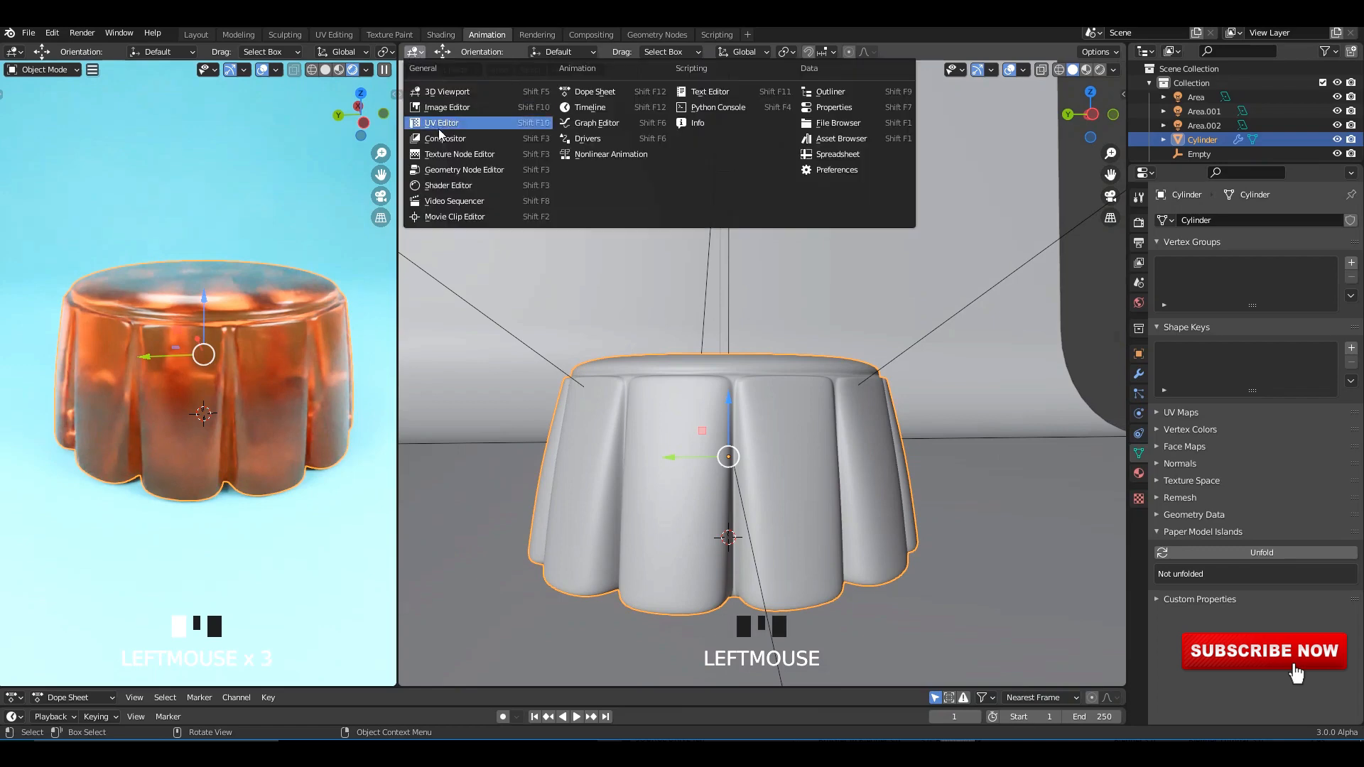
{"action": "left_click", "coordinate": [444, 175]}
{"action": "scroll", "coordinate": [682, 304], "scroll_direction": "up", "scroll_amount": 3}
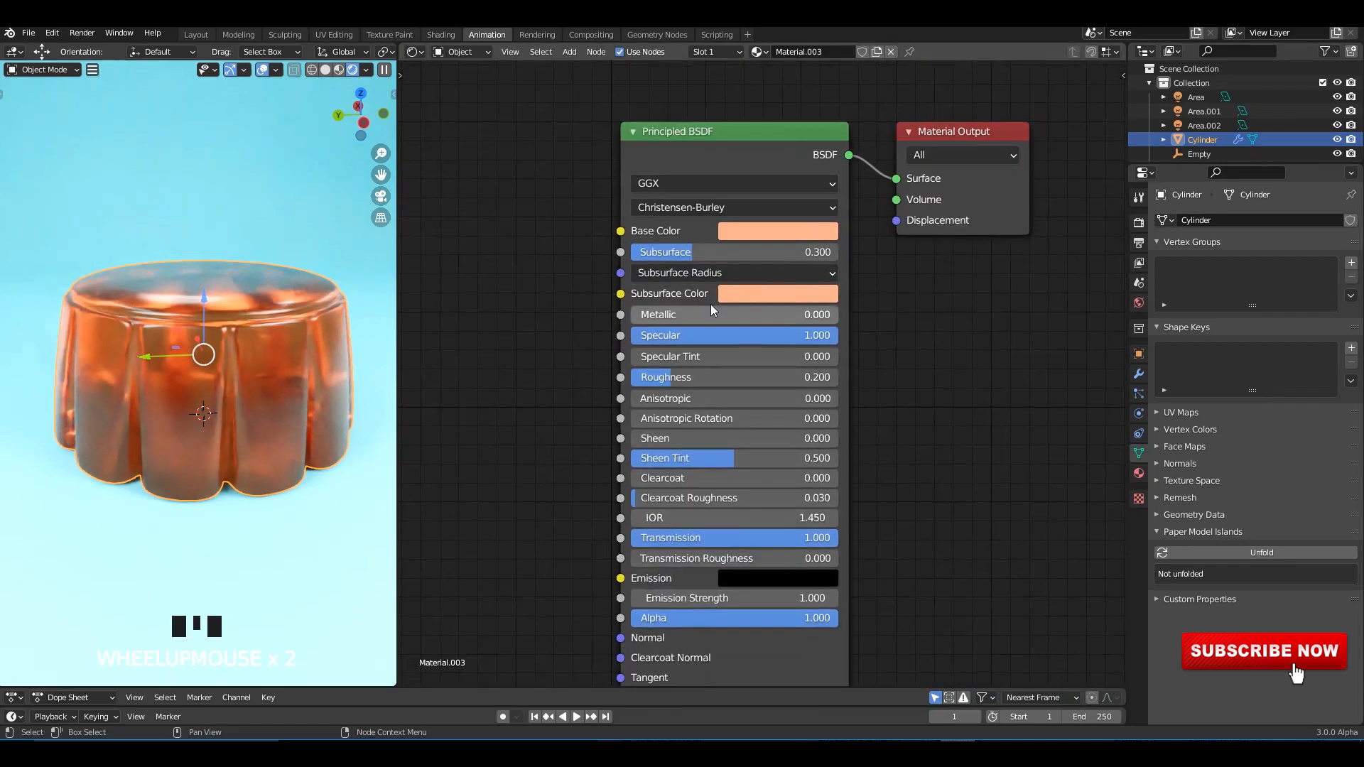
Step: Change the candy material's base color to a saturated orange-red and set its roughness to 0.1
{"action": "left_click", "coordinate": [789, 206]}
{"action": "left_click", "coordinate": [793, 370]}
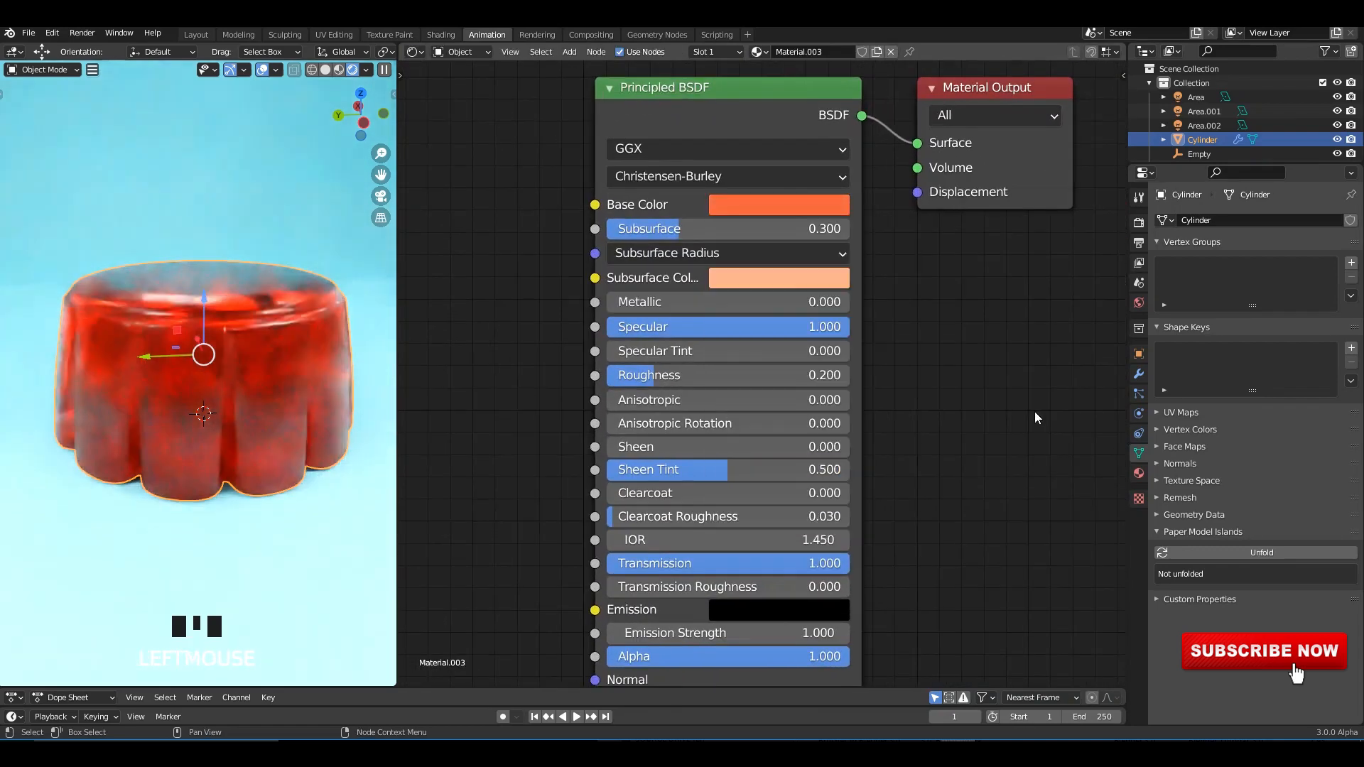
{"action": "scroll", "coordinate": [855, 350], "scroll_direction": "down", "scroll_amount": 1}
{"action": "middle_click_drag", "start_coordinate": [855, 351], "coordinate": [911, 382]}
{"action": "middle_click_drag", "start_coordinate": [760, 410], "coordinate": [758, 388]}
{"action": "double_click", "coordinate": [758, 388]}
{"action": "type", "text": "0.1"}
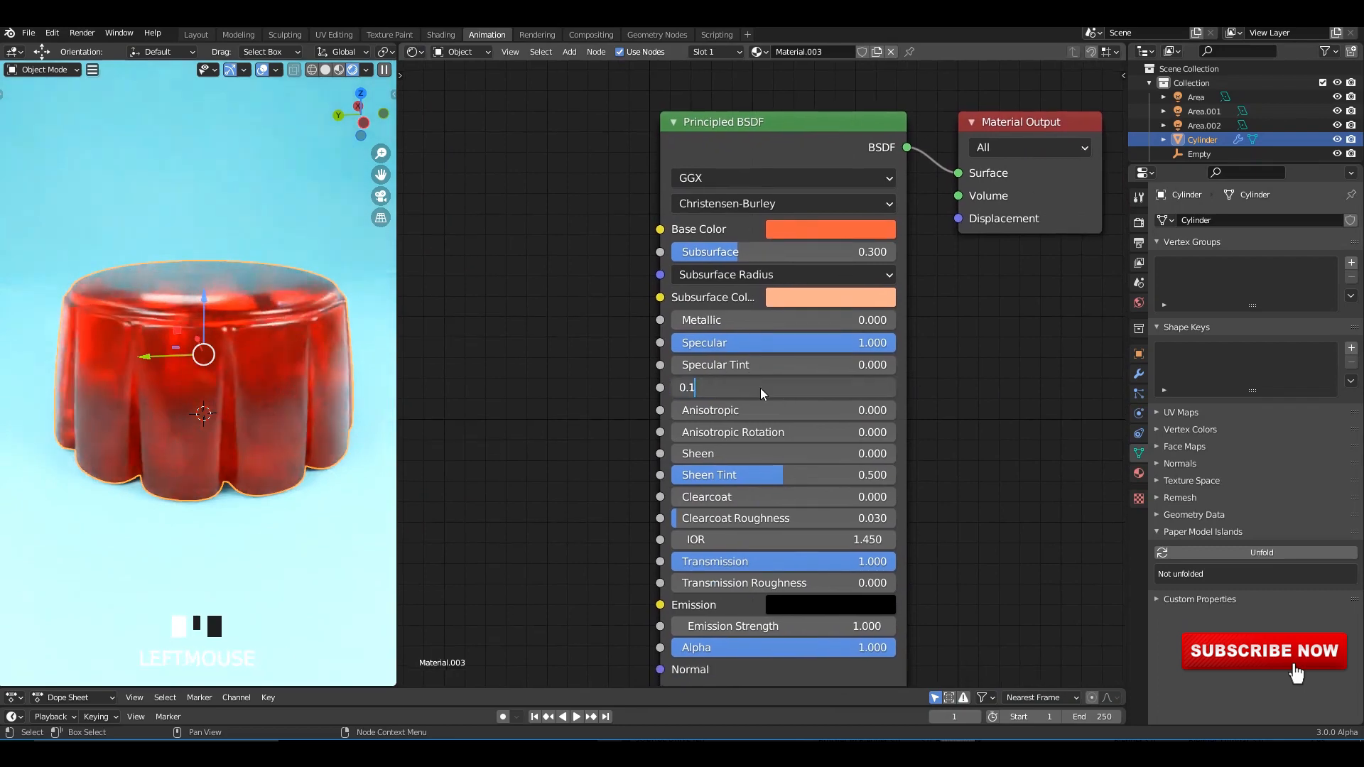
{"action": "key", "text": "Return"}
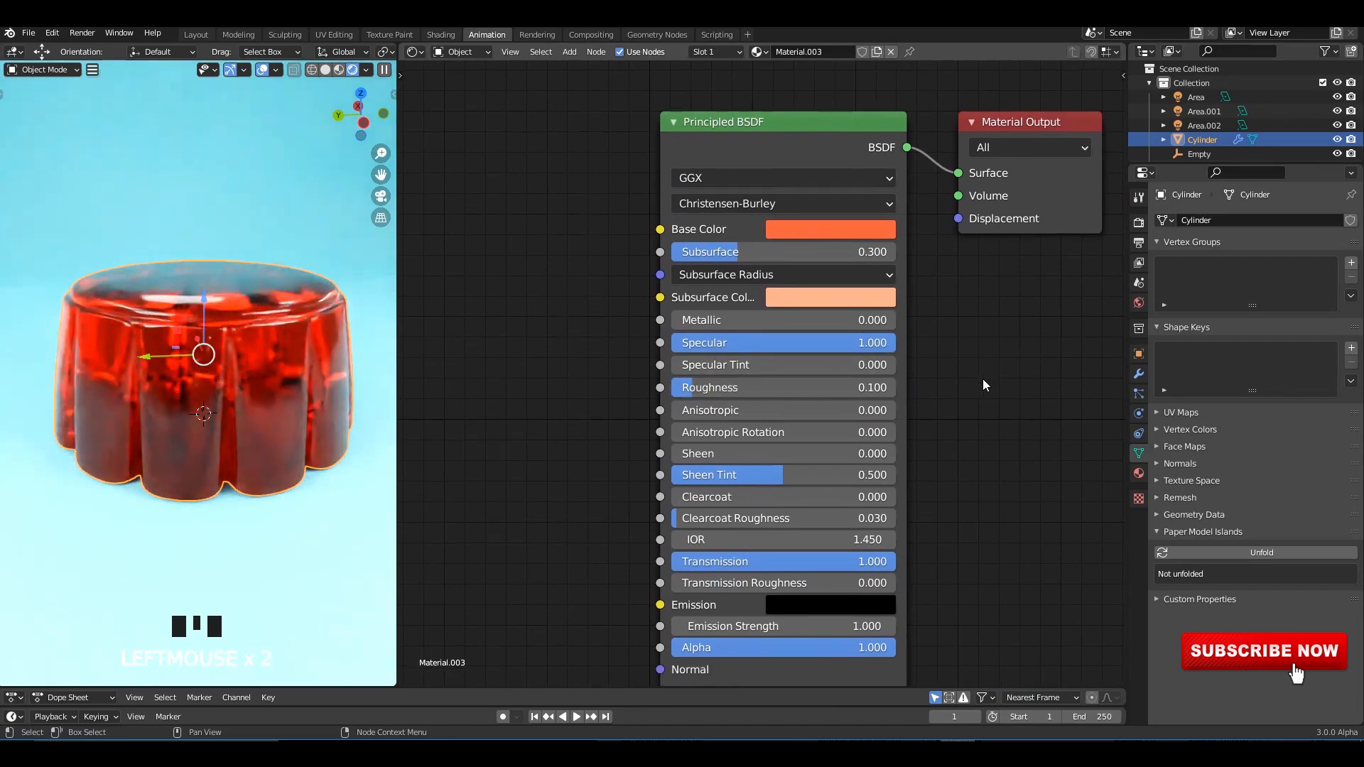
Step: Re-enter 0.1 as the roughness of the dark red candy material
{"action": "mouse_move", "coordinate": [267, 441]}
{"action": "middle_mouse_down"}
{"action": "mouse_move", "coordinate": [293, 419]}
{"action": "mouse_move", "coordinate": [271, 425]}
{"action": "middle_mouse_up"}
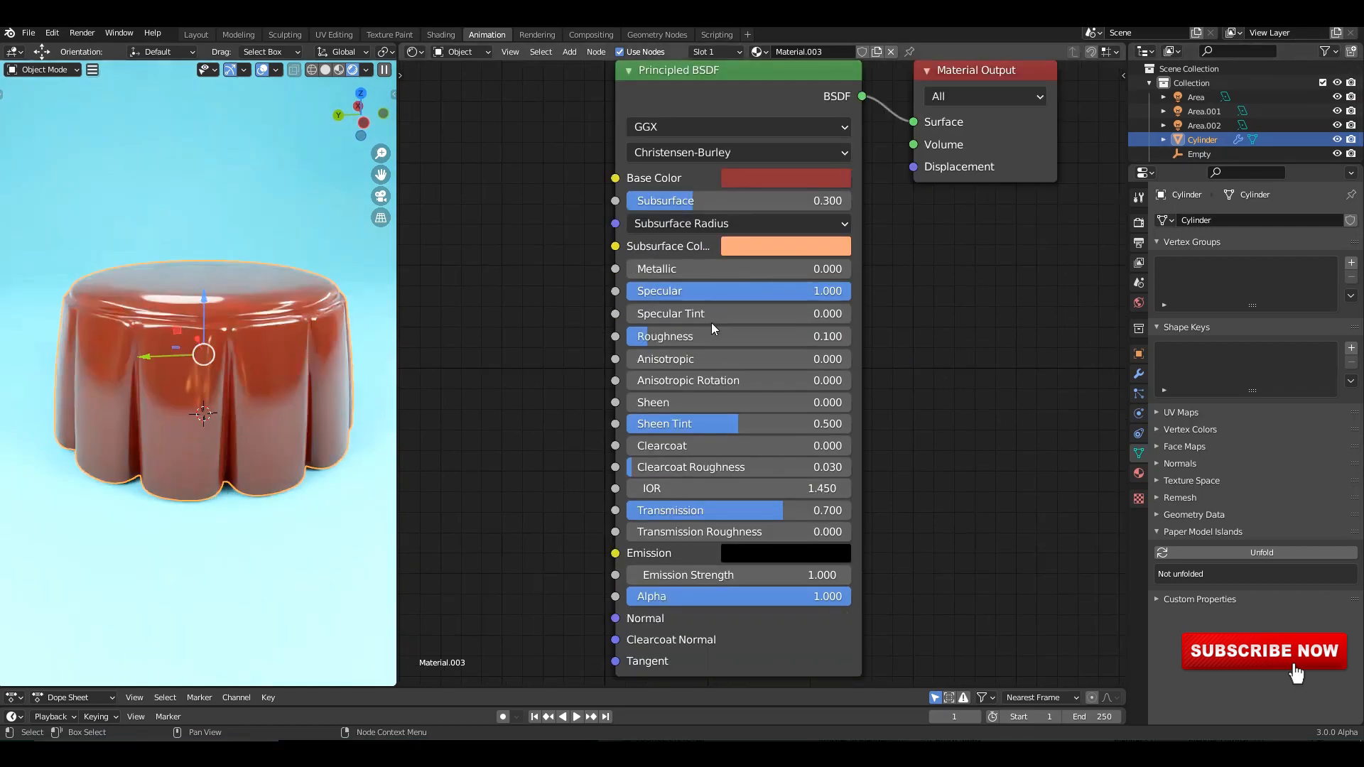
{"action": "scroll", "coordinate": [711, 323], "scroll_direction": "up", "scroll_amount": 2}
{"action": "scroll", "coordinate": [681, 343], "scroll_direction": "up", "scroll_amount": 1}
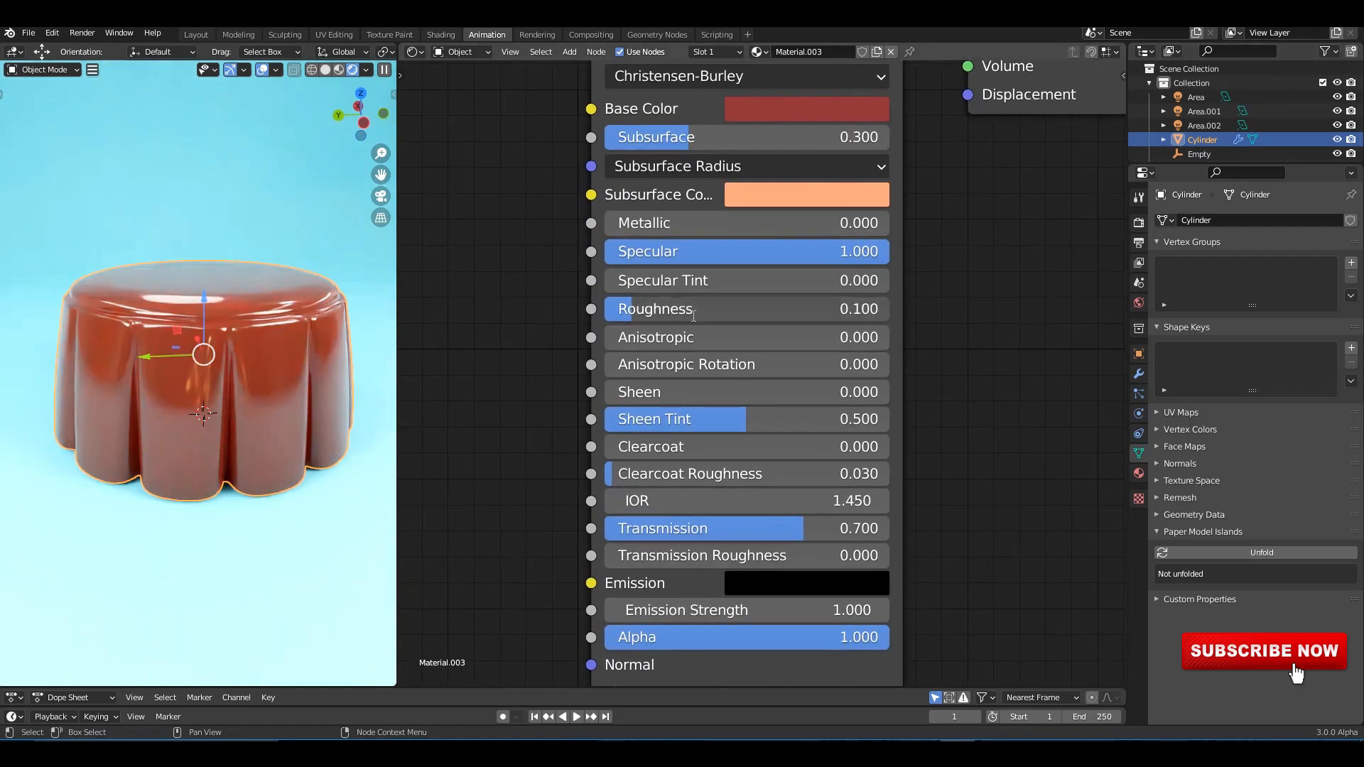
{"action": "left_click", "coordinate": [704, 310]}
{"action": "type", "text": "0.1"}
{"action": "key", "text": "Return"}
{"action": "middle_click_drag", "start_coordinate": [857, 513], "coordinate": [866, 440]}
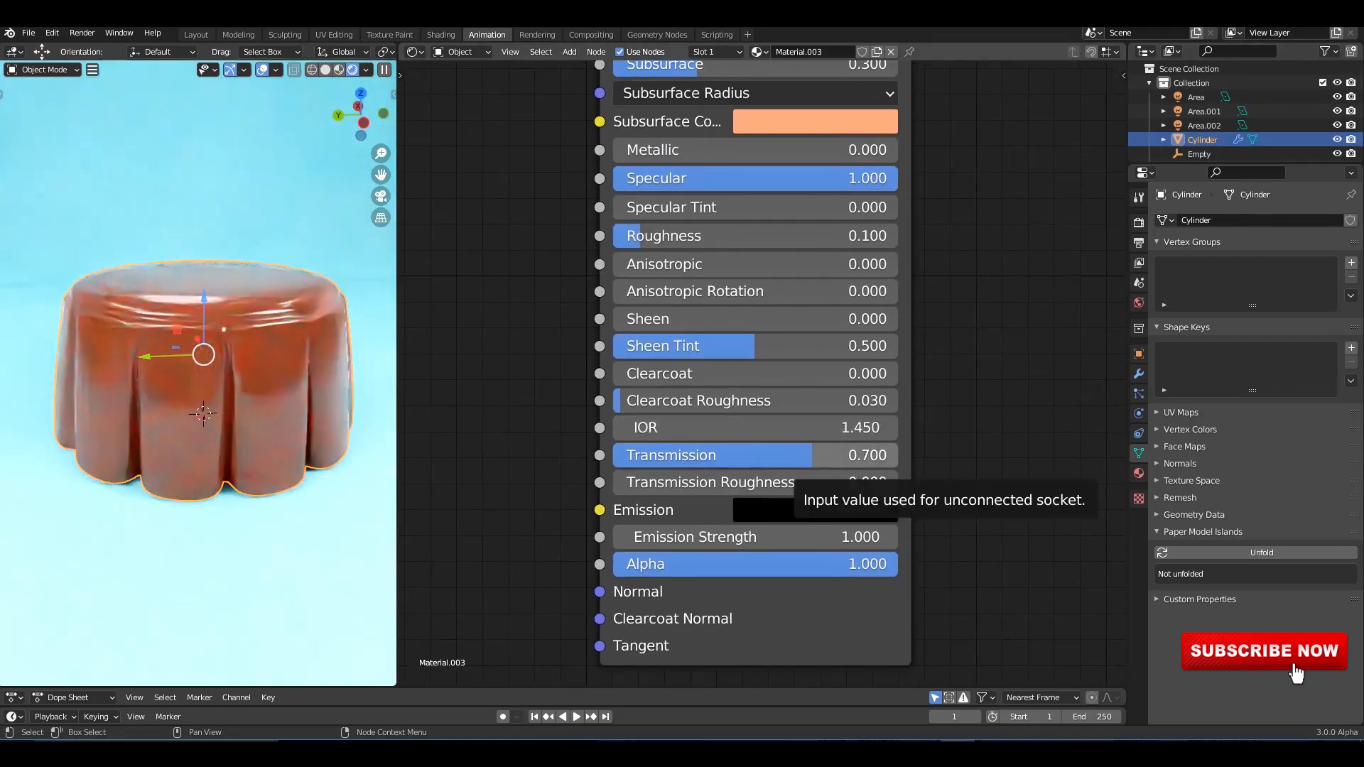
Step: Set the IOR of the candy material's Principled BSDF to 1.333
{"action": "scroll", "coordinate": [980, 440], "scroll_direction": "down", "scroll_amount": 1}
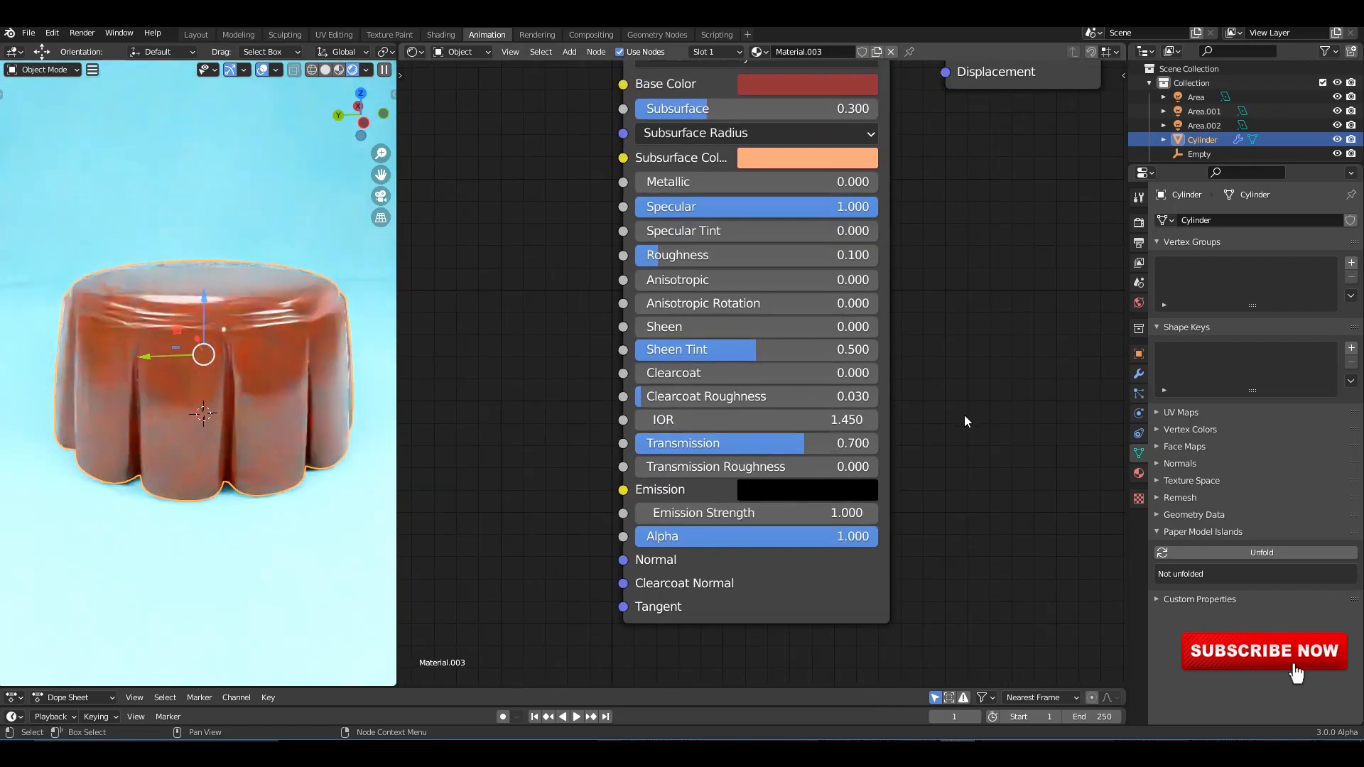
{"action": "scroll", "coordinate": [889, 426], "scroll_direction": "down", "scroll_amount": 1}
{"action": "double_click", "coordinate": [860, 431]}
{"action": "type", "text": "1.333"}
{"action": "key", "text": "Return"}
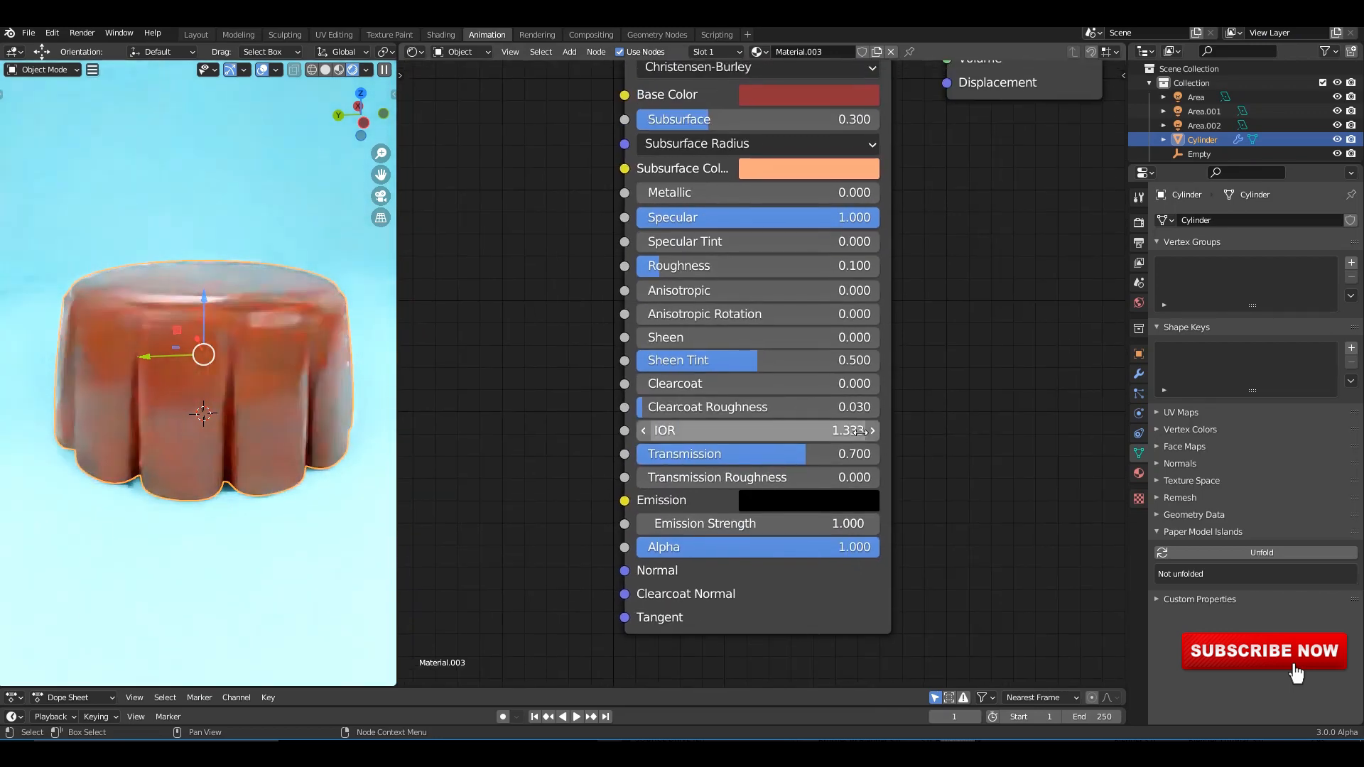
{"action": "scroll", "coordinate": [881, 398], "scroll_direction": "down", "scroll_amount": 3}
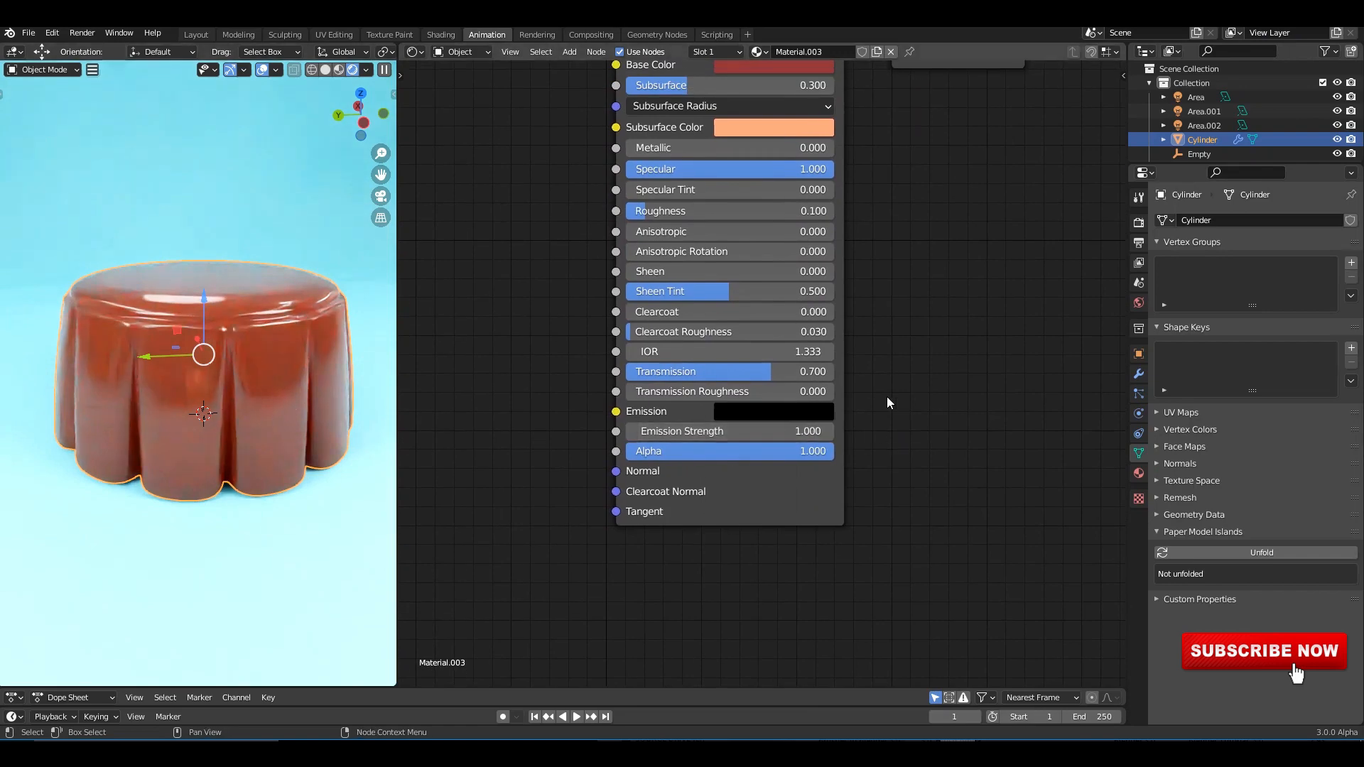
{"action": "scroll", "coordinate": [934, 368], "scroll_direction": "down", "scroll_amount": 1}
{"action": "middle_click_drag", "start_coordinate": [900, 427], "coordinate": [874, 344]}
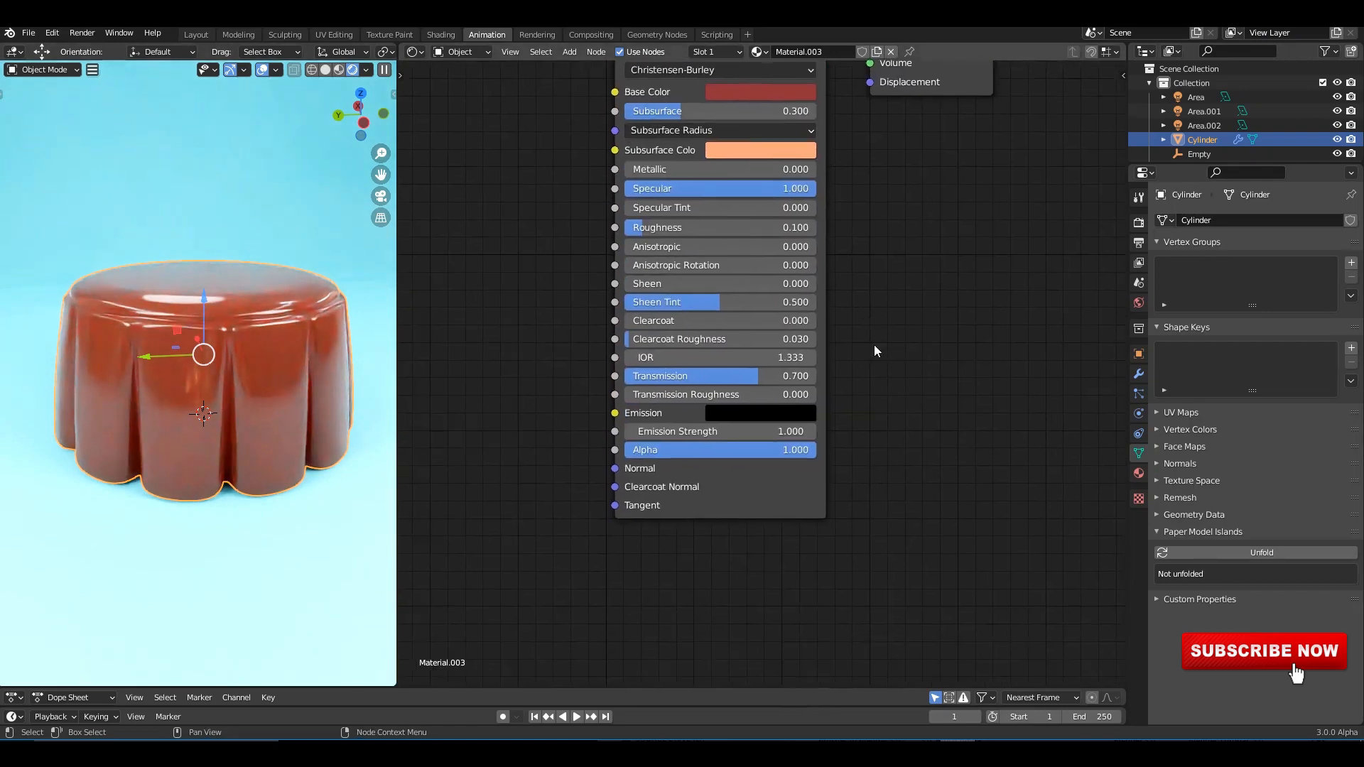
Step: Brighten the candy material's base color to a vivid, saturated orange-red
{"action": "middle_click_drag", "start_coordinate": [864, 212], "coordinate": [854, 460]}
{"action": "scroll", "coordinate": [824, 387], "scroll_direction": "up", "scroll_amount": 2}
{"action": "left_click", "coordinate": [781, 340]}
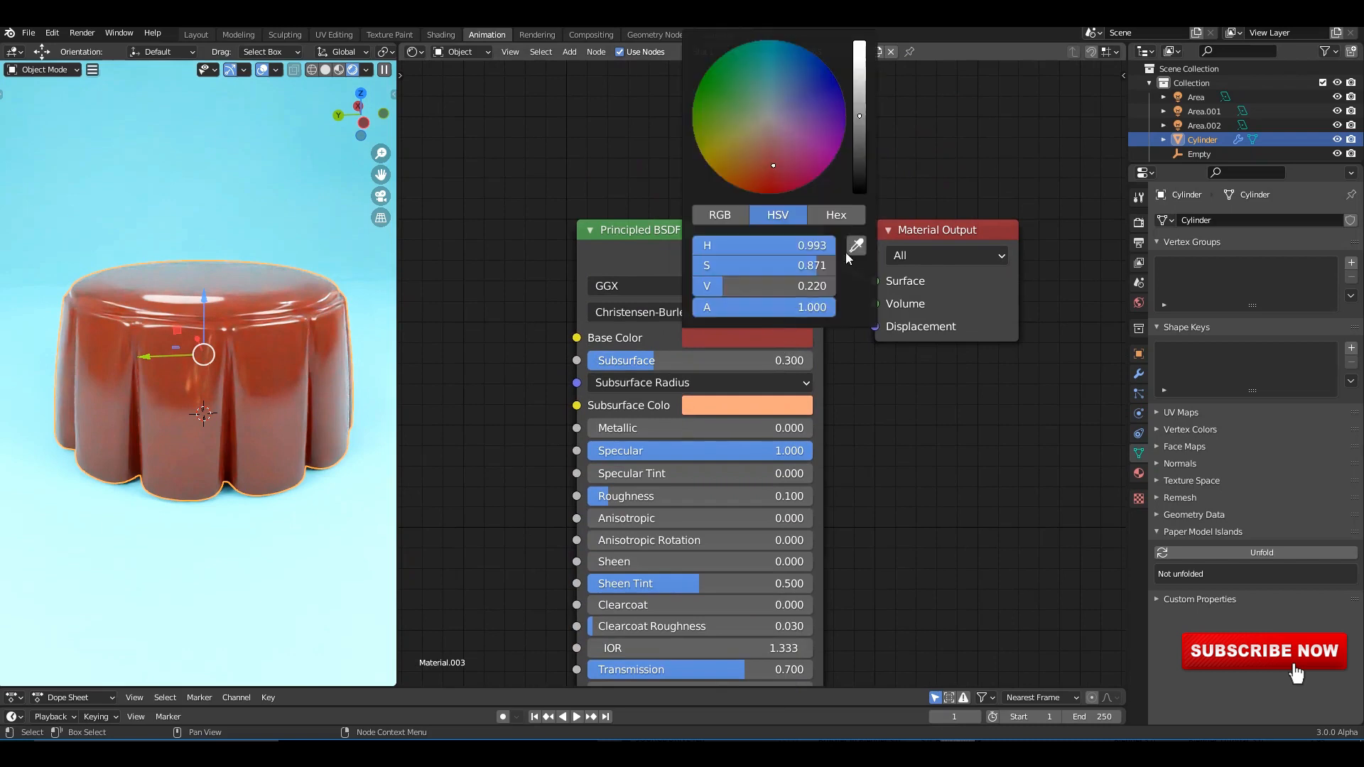
{"action": "scroll", "coordinate": [828, 142], "scroll_direction": "up", "scroll_amount": 4}
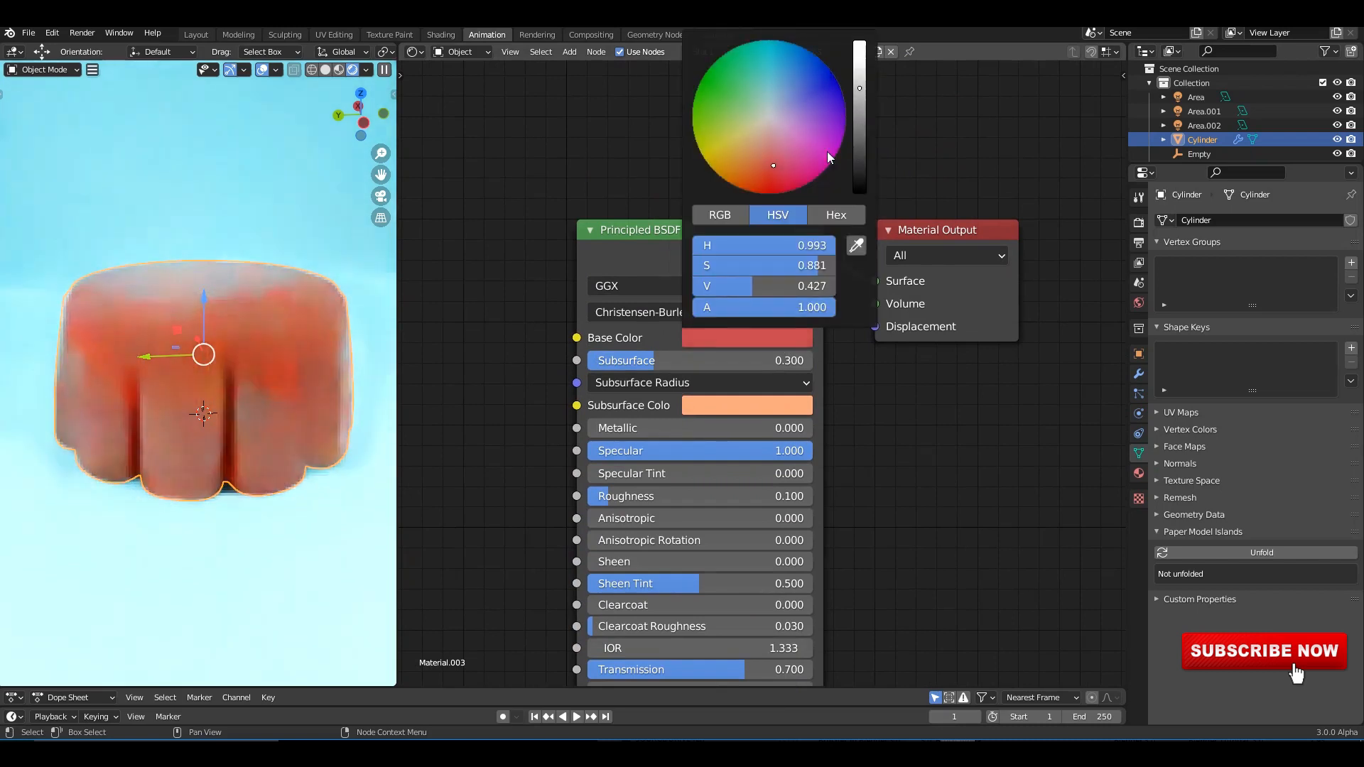
{"action": "left_click", "coordinate": [773, 159]}
{"action": "left_click", "coordinate": [860, 72]}
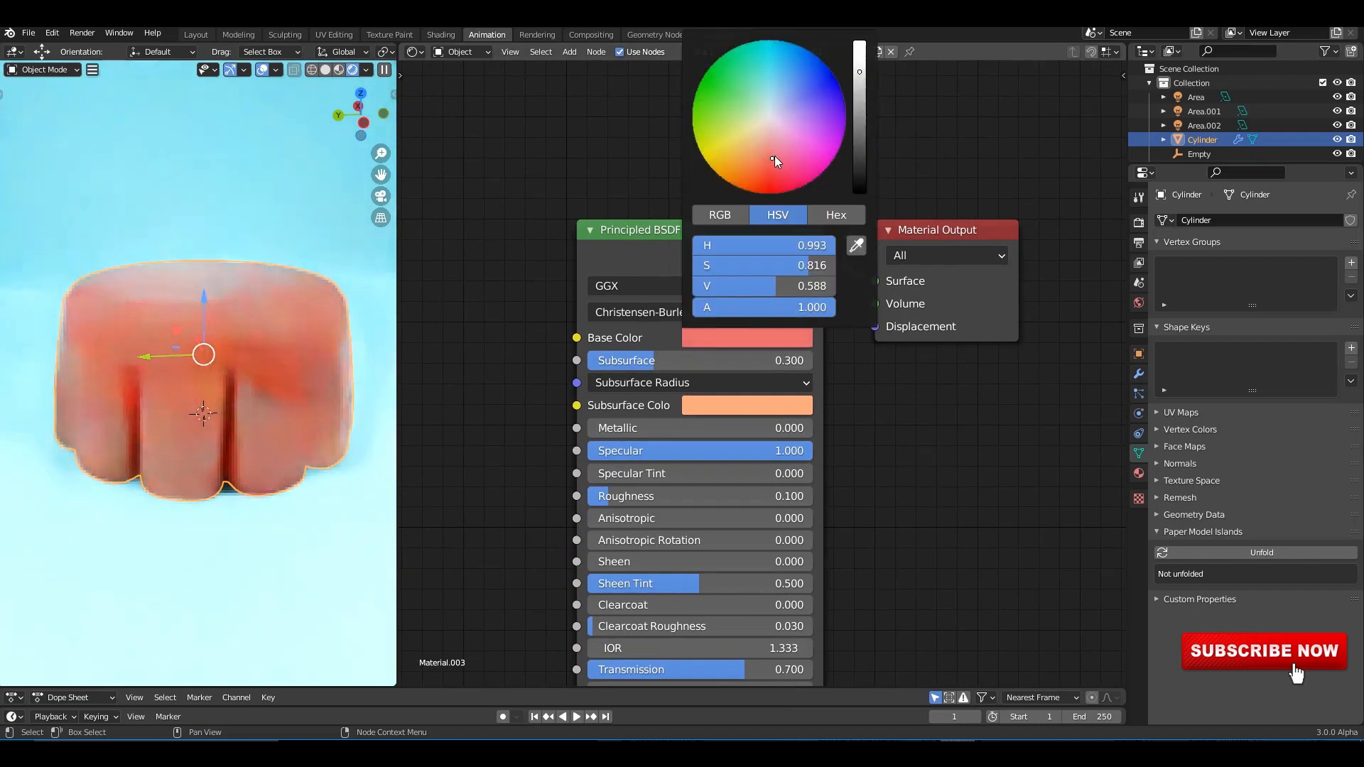
{"action": "left_click_drag", "start_coordinate": [775, 155], "coordinate": [763, 173]}
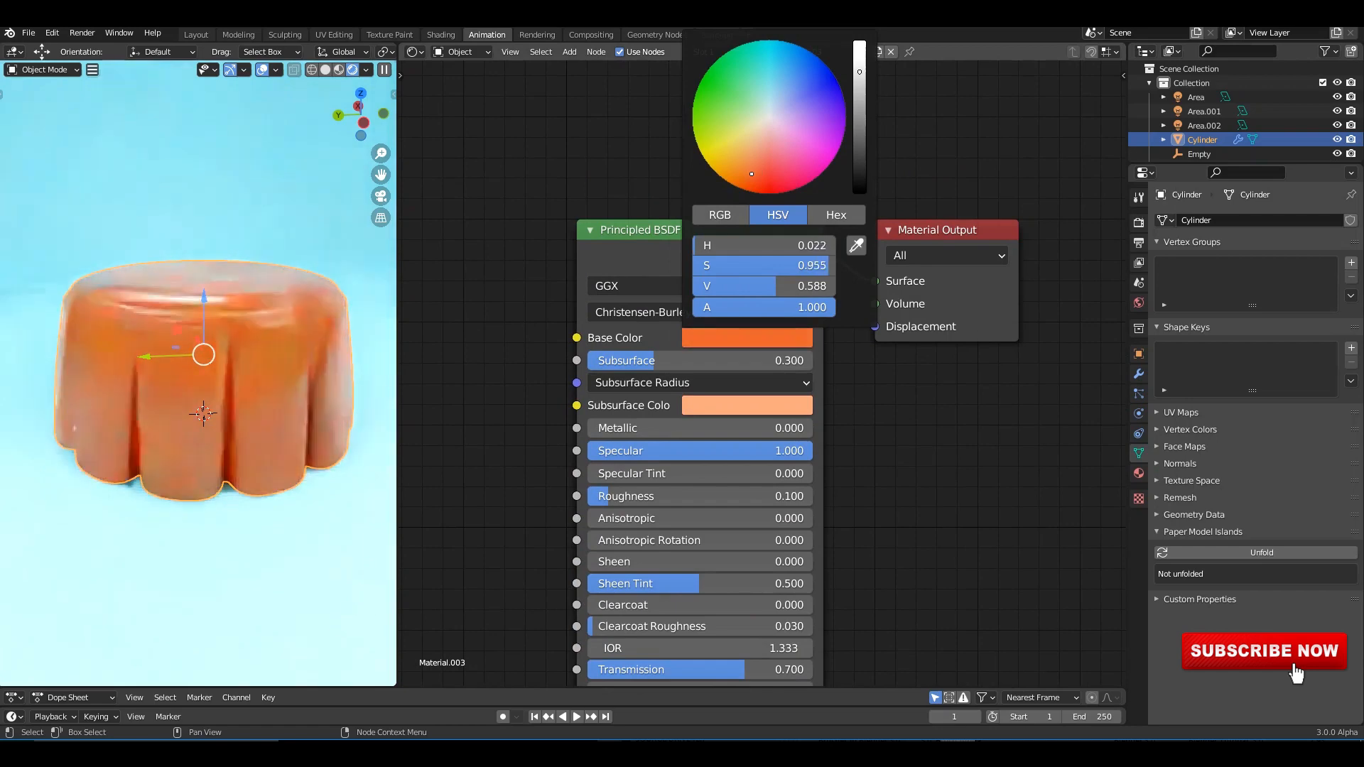
{"action": "left_click_drag", "start_coordinate": [861, 75], "coordinate": [860, 55]}
{"action": "left_click_drag", "start_coordinate": [766, 155], "coordinate": [768, 175]}
{"action": "scroll", "coordinate": [870, 447], "scroll_direction": "down", "scroll_amount": 3}
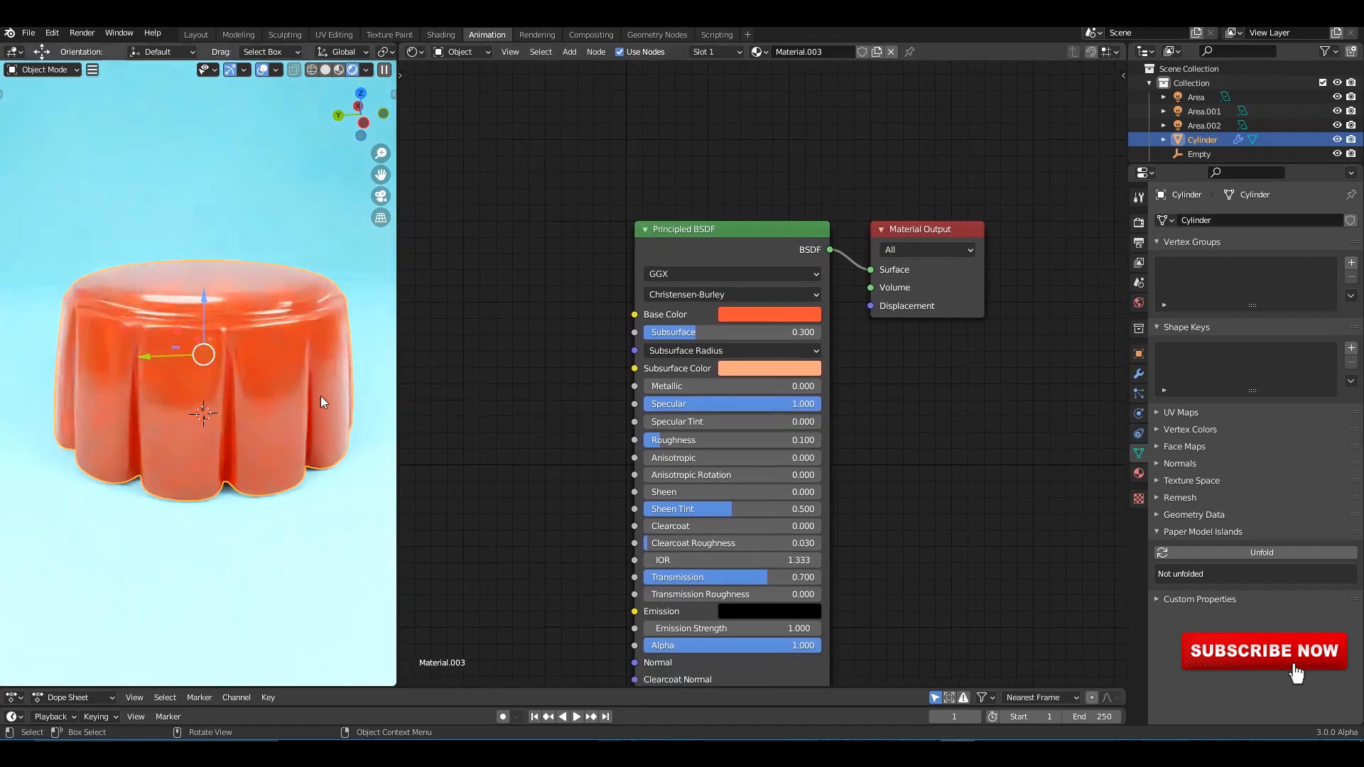
Step: Add a Noise Texture node in the empty space beside the Principled BSDF
{"action": "scroll", "coordinate": [535, 396], "scroll_direction": "up", "scroll_amount": 3}
{"action": "key", "text": "shift+a"}
{"action": "type", "text": "n"}
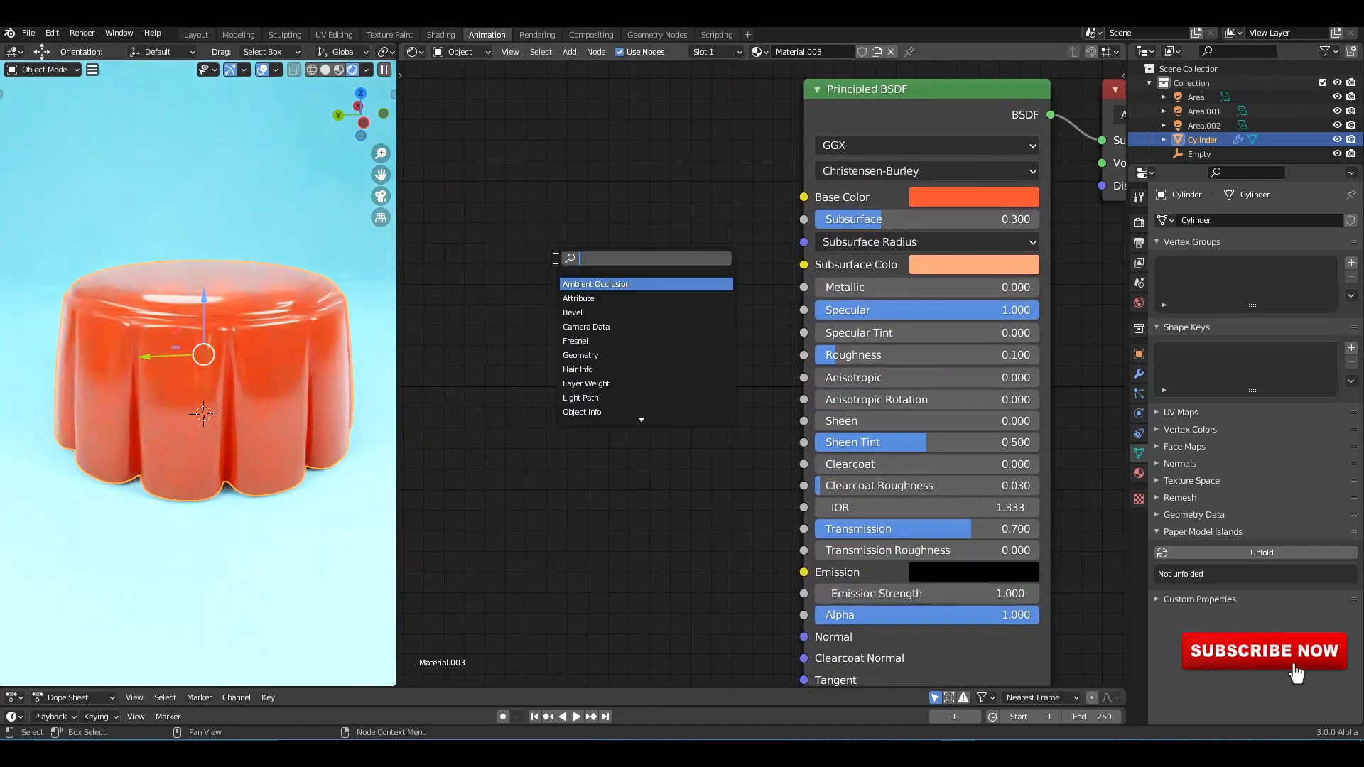
{"action": "type", "text": "i"}
{"action": "key", "text": "BackSpace"}
{"action": "type", "text": "ois"}
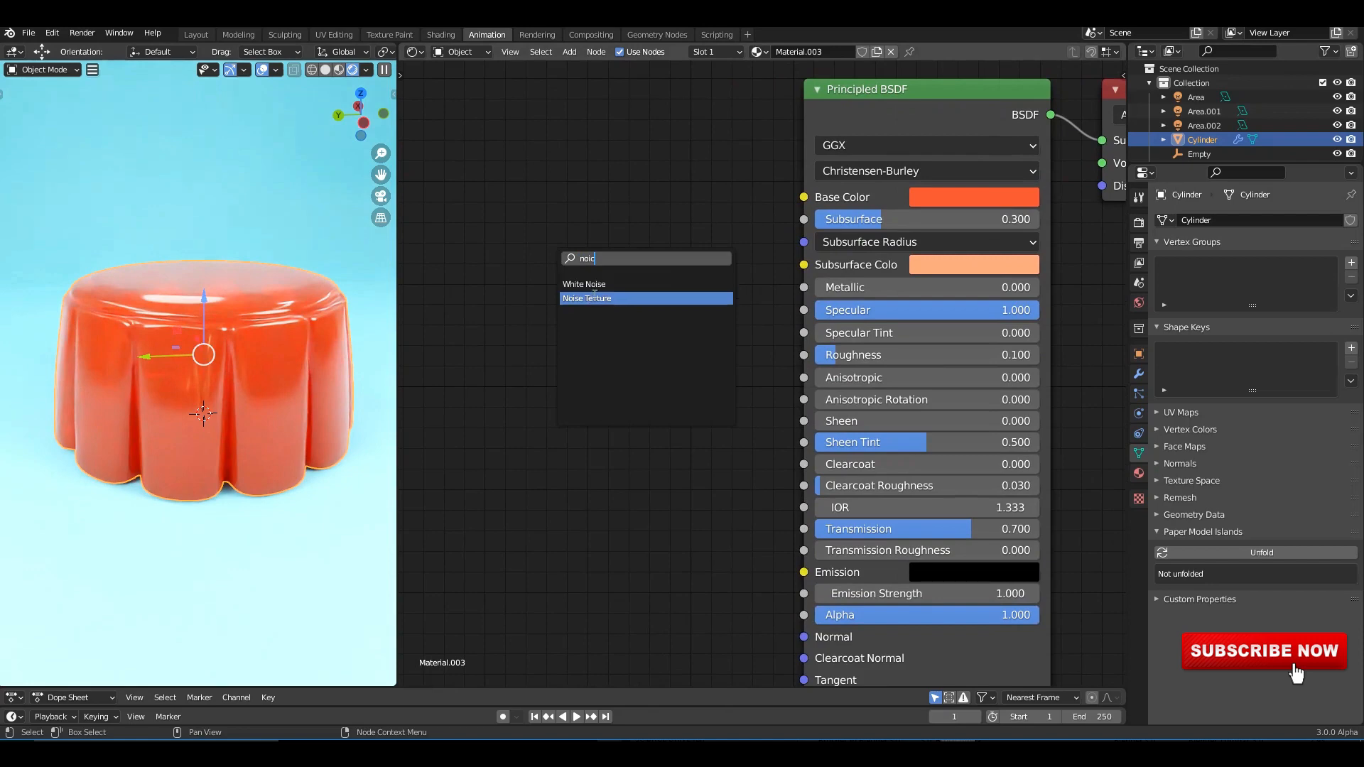
{"action": "left_click", "coordinate": [583, 299]}
{"action": "left_click", "coordinate": [532, 288]}
Step: Preview the Noise Texture on the candy and give it Texture Coordinate and Mapping nodes using Object coordinates
{"action": "middle_click_drag", "start_coordinate": [555, 285], "coordinate": [826, 302]}
{"action": "scroll", "coordinate": [668, 280], "scroll_direction": "up", "scroll_amount": 1}
{"action": "left_click", "coordinate": [668, 280], "text": "ctrl+shift"}
{"action": "left_click_drag", "start_coordinate": [805, 283], "coordinate": [697, 327]}
{"action": "key", "text": "ctrl+t"}
{"action": "middle_click_drag", "start_coordinate": [551, 361], "coordinate": [868, 276]}
{"action": "scroll", "coordinate": [600, 327], "scroll_direction": "down", "scroll_amount": 1}
{"action": "left_click_drag", "start_coordinate": [560, 299], "coordinate": [705, 274]}
{"action": "middle_click_drag", "start_coordinate": [706, 266], "coordinate": [706, 240]}
{"action": "scroll", "coordinate": [706, 241], "scroll_direction": "up", "scroll_amount": 2}
{"action": "scroll", "coordinate": [718, 313], "scroll_direction": "down", "scroll_amount": 2}
{"action": "middle_click_drag", "start_coordinate": [778, 334], "coordinate": [615, 338]}
{"action": "scroll", "coordinate": [615, 337], "scroll_direction": "up", "scroll_amount": 1}
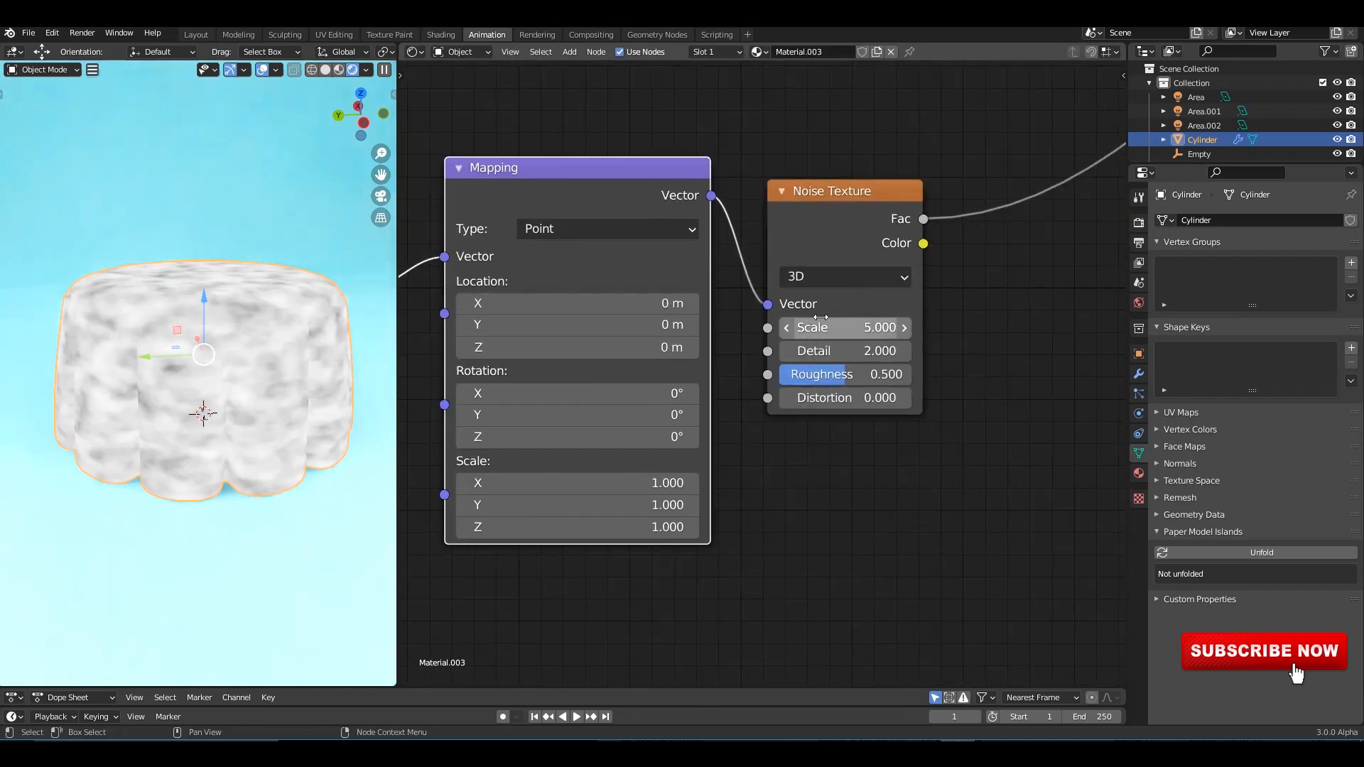
Step: Raise the Noise Texture's scale to 26.3 and apply the candy's object transforms
{"action": "left_click_drag", "start_coordinate": [827, 328], "coordinate": [978, 327]}
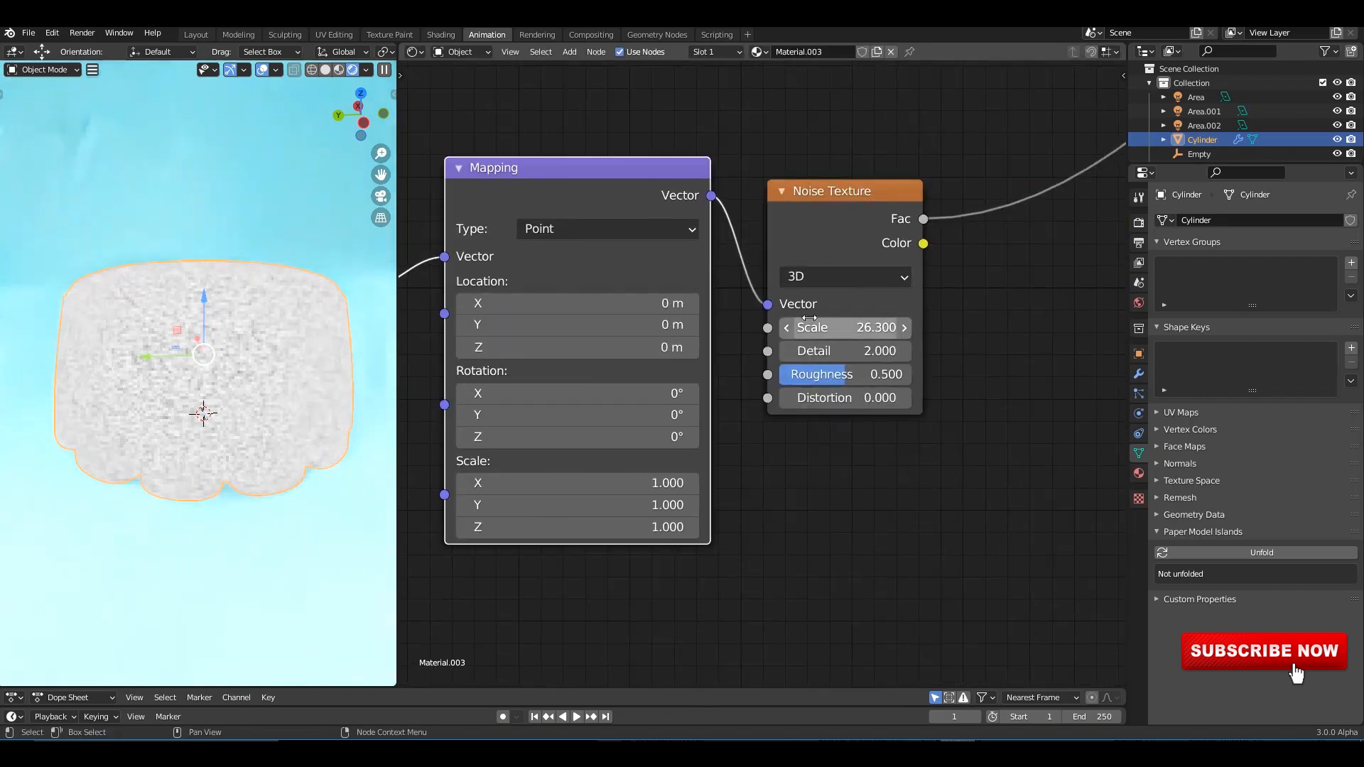
{"action": "scroll", "coordinate": [756, 348], "scroll_direction": "down", "scroll_amount": 2}
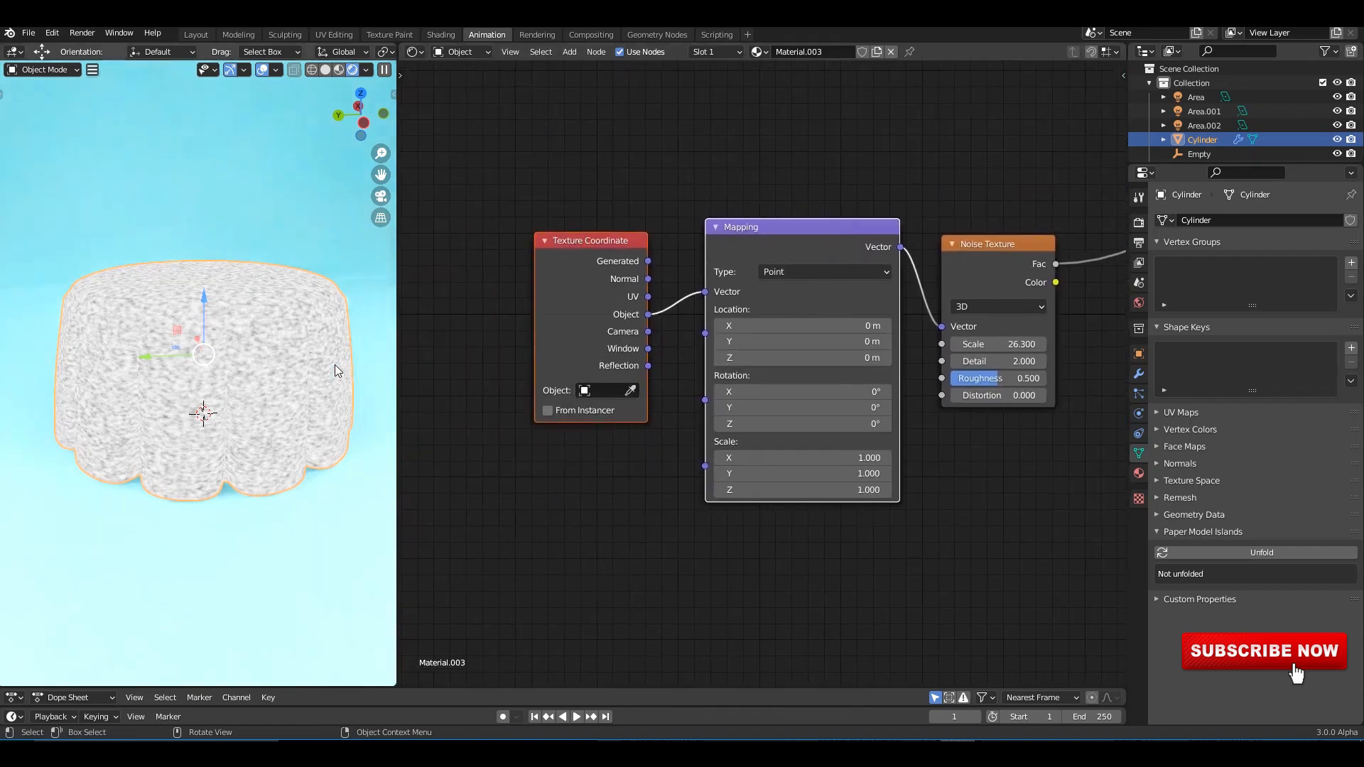
{"action": "key", "text": "ctrl+a"}
{"action": "left_click", "coordinate": [271, 397]}
{"action": "scroll", "coordinate": [820, 331], "scroll_direction": "down", "scroll_amount": 2}
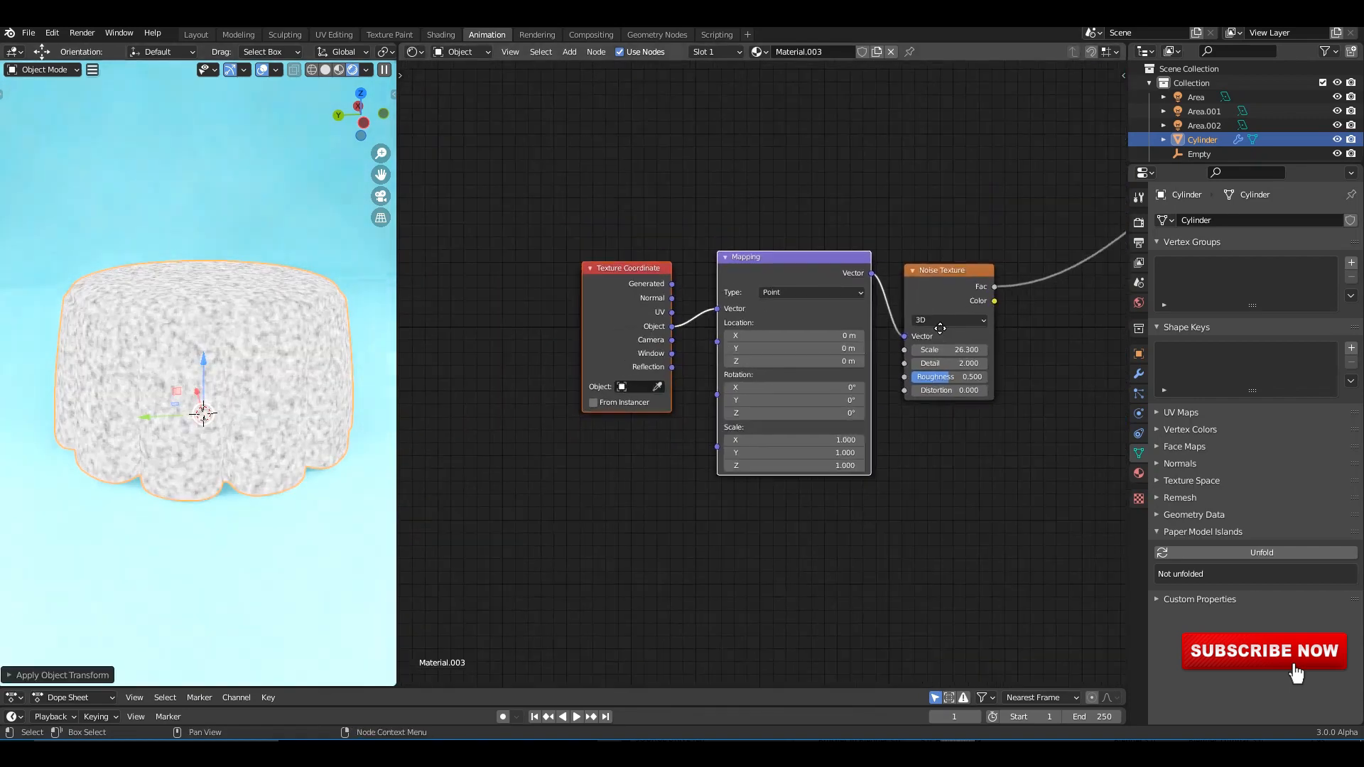
Step: Add a ColorRamp node above the Noise Texture
{"action": "key", "text": "Home"}
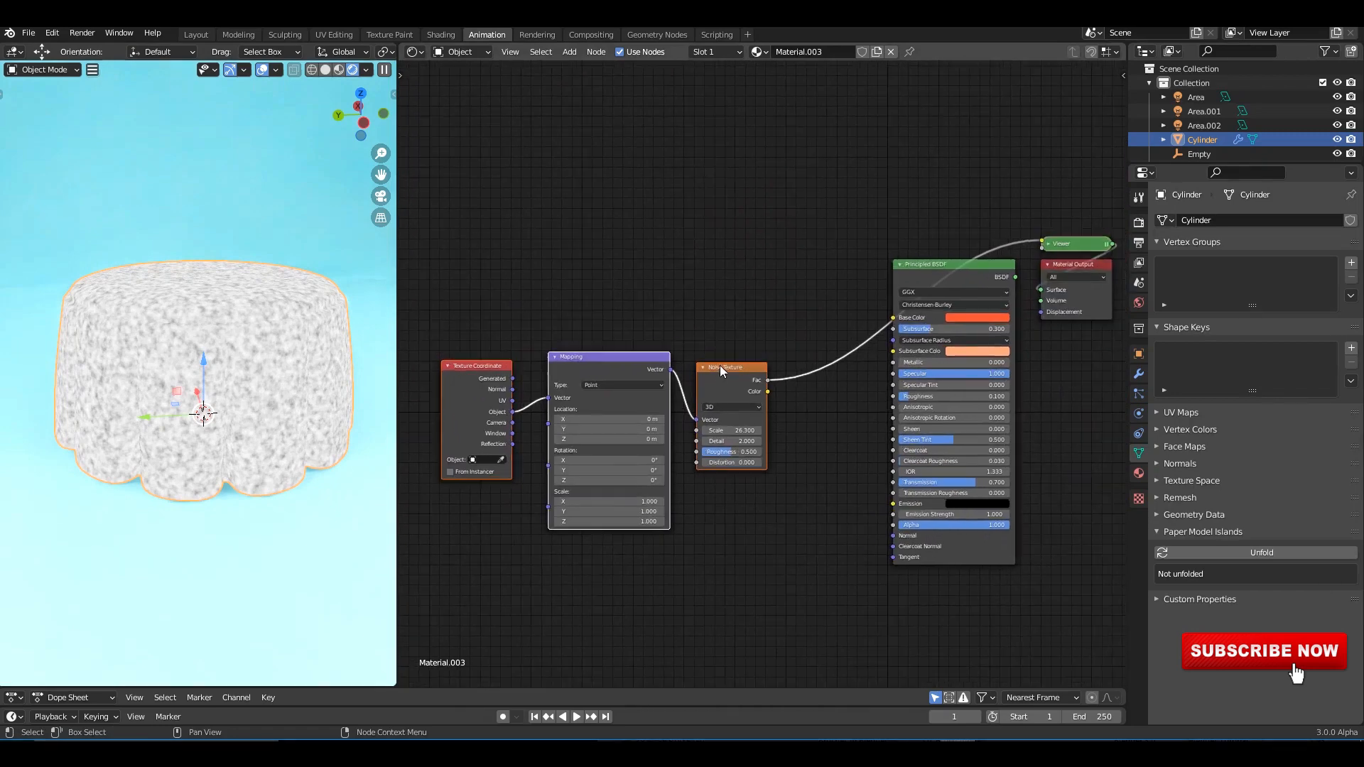
{"action": "key", "text": "shift+a"}
{"action": "type", "text": "color"}
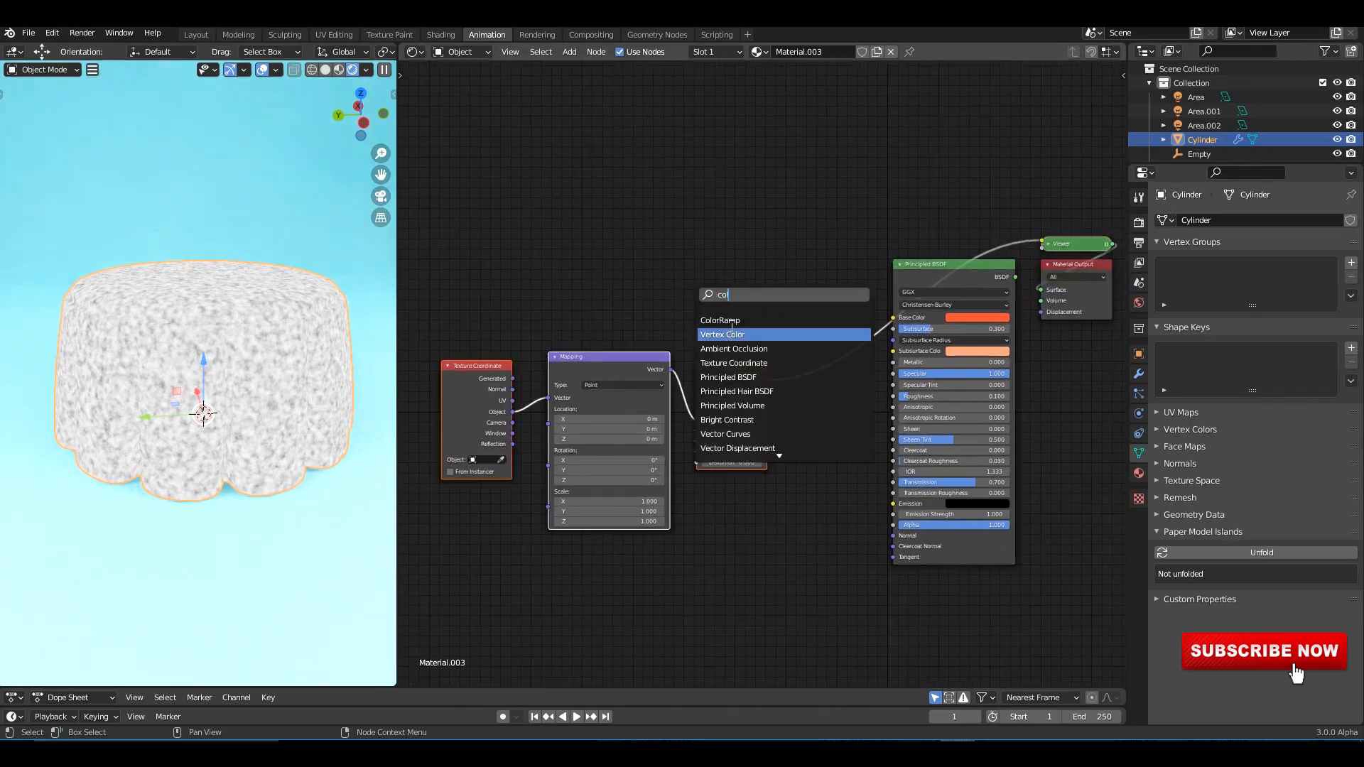
{"action": "key", "text": "Return"}
{"action": "left_click", "coordinate": [721, 275]}
{"action": "scroll", "coordinate": [773, 293], "scroll_direction": "up", "scroll_amount": 2}
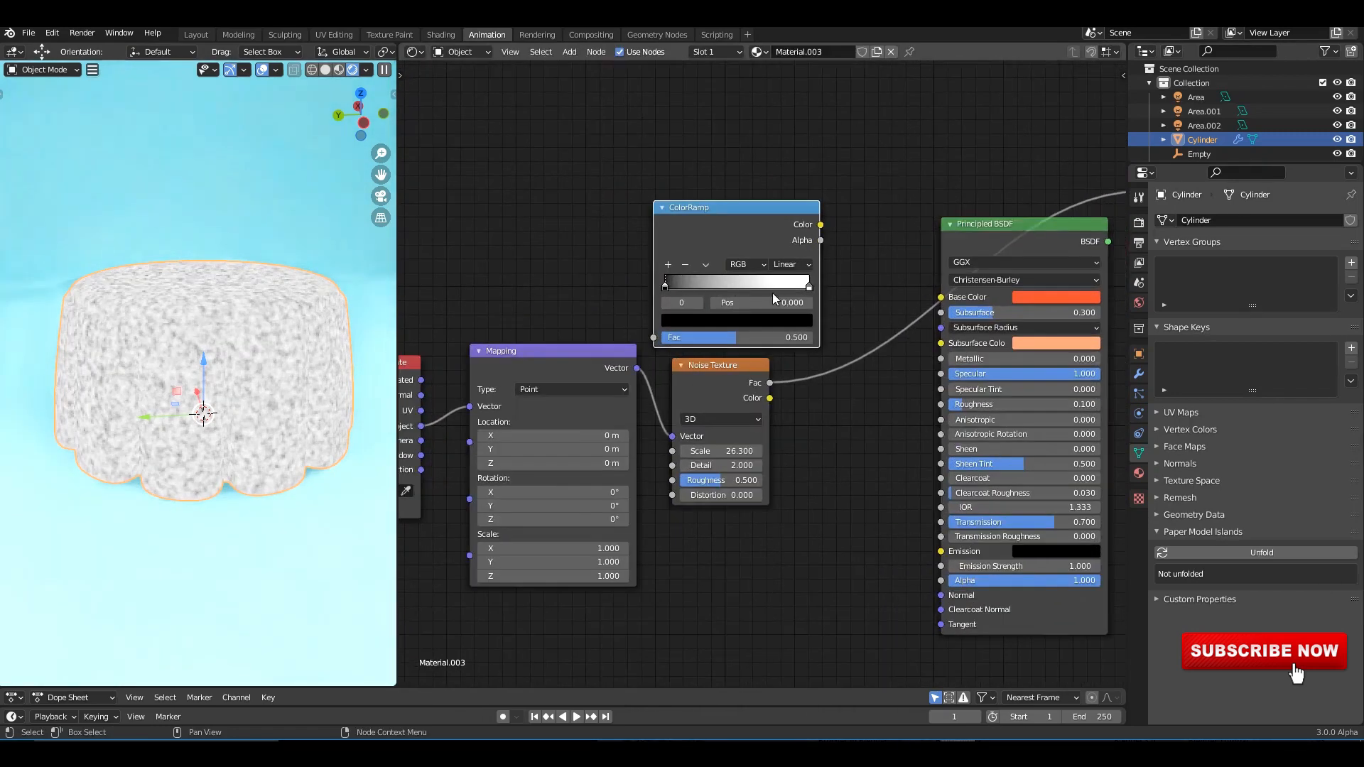
Step: Sample the orange-red base color into the ColorRamp's white stop and delete its black stop
{"action": "left_click", "coordinate": [810, 286]}
{"action": "left_click", "coordinate": [797, 323]}
{"action": "left_click", "coordinate": [785, 255]}
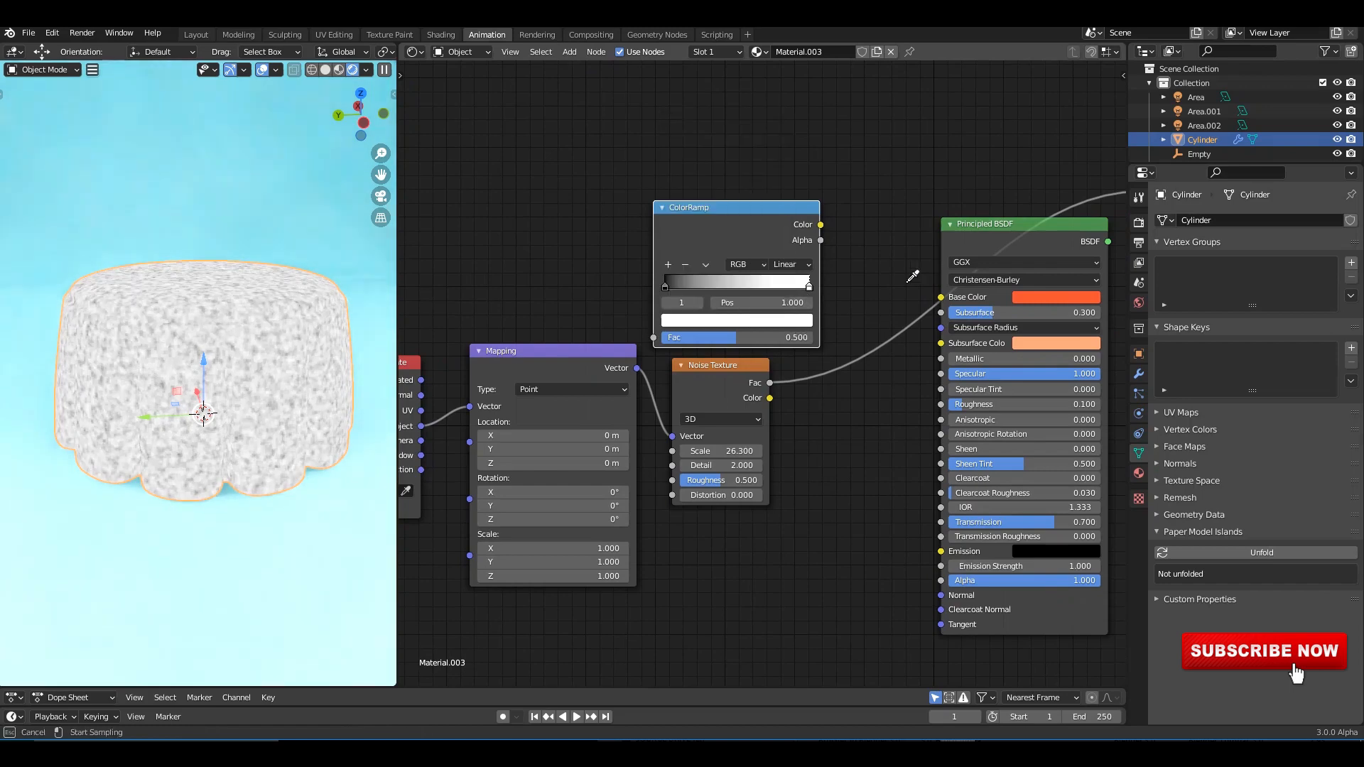
{"action": "left_click", "coordinate": [1069, 296]}
{"action": "left_click", "coordinate": [666, 284]}
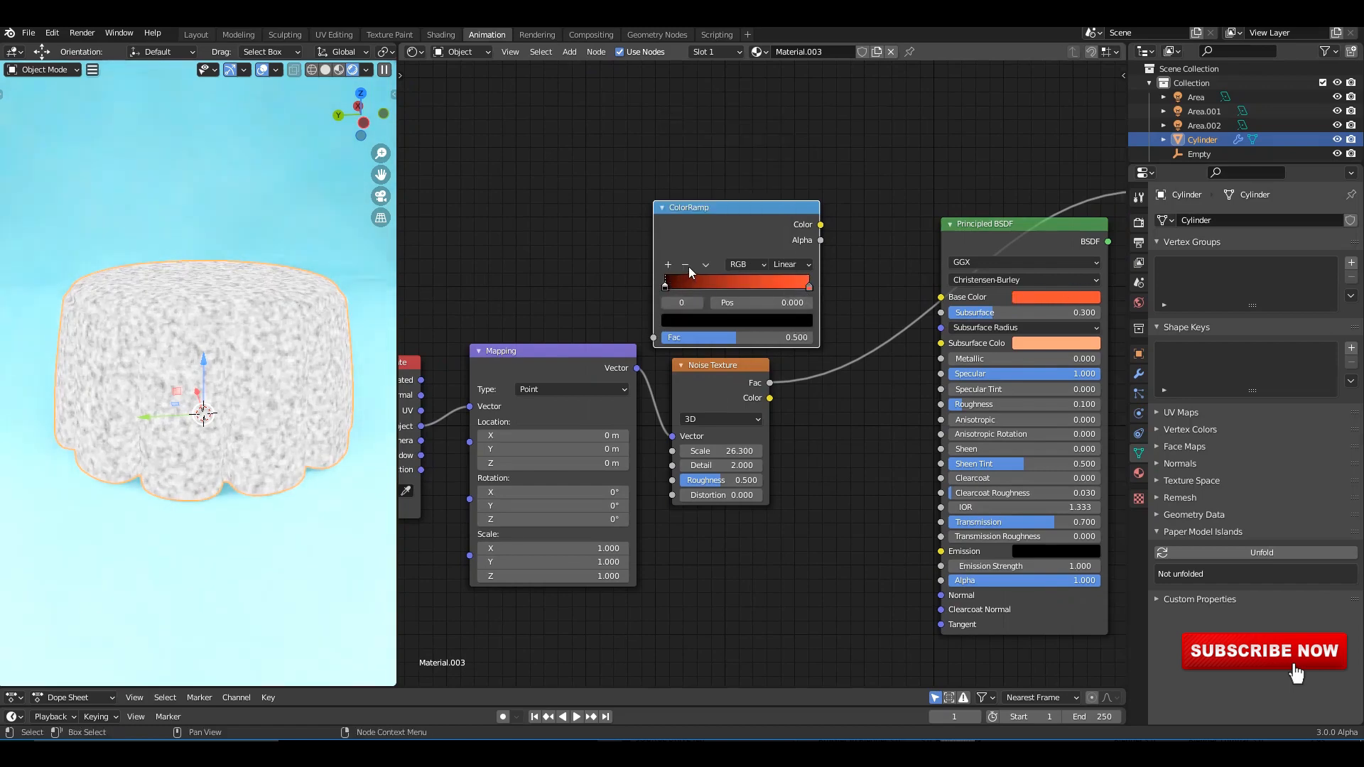
{"action": "left_click", "coordinate": [686, 264]}
Step: Combine the ColorRamp and Noise Texture in a Mix node feeding the base color, with blend mode Multiply
{"action": "left_click_drag", "start_coordinate": [730, 205], "coordinate": [716, 166]}
{"action": "right_click_drag", "start_coordinate": [719, 364], "coordinate": [732, 306], "text": "ctrl+shift"}
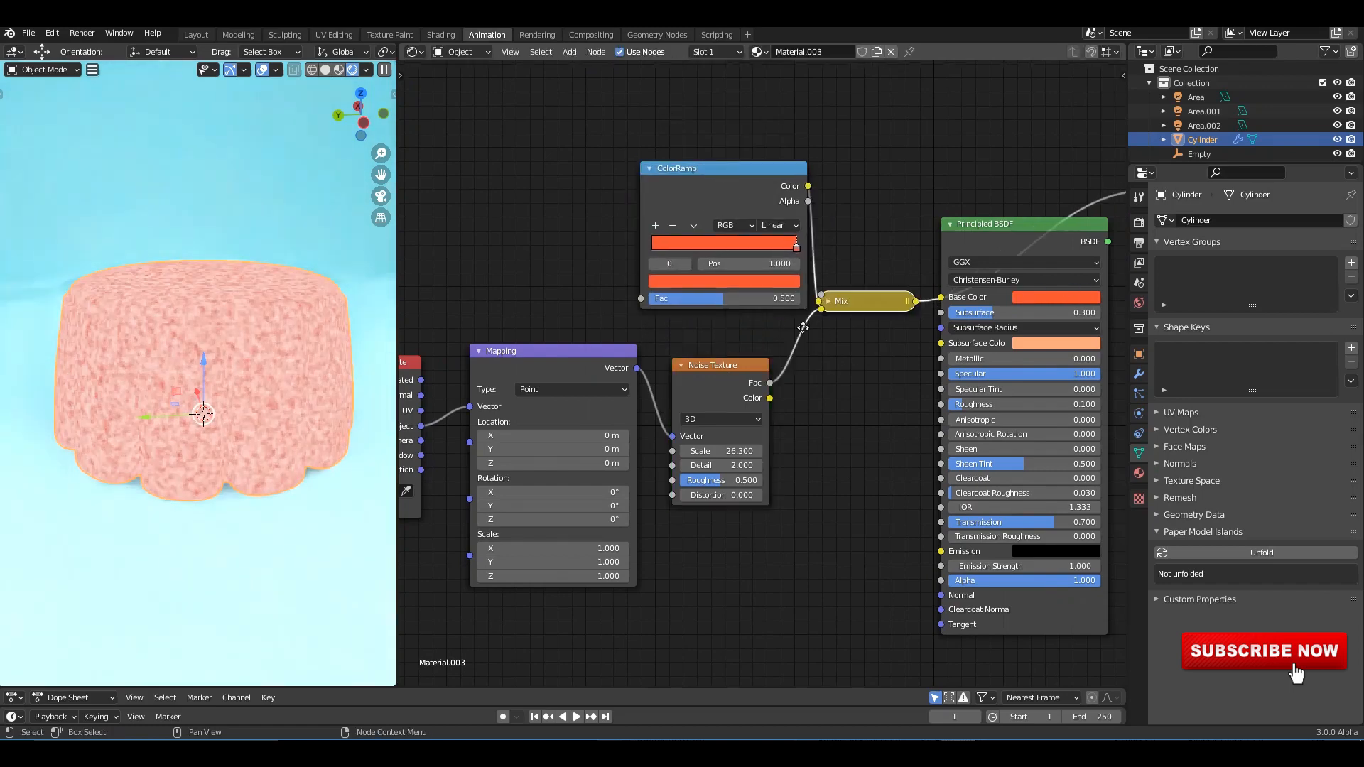
{"action": "middle_click_drag", "start_coordinate": [961, 246], "coordinate": [899, 266]}
{"action": "scroll", "coordinate": [898, 265], "scroll_direction": "up", "scroll_amount": 1}
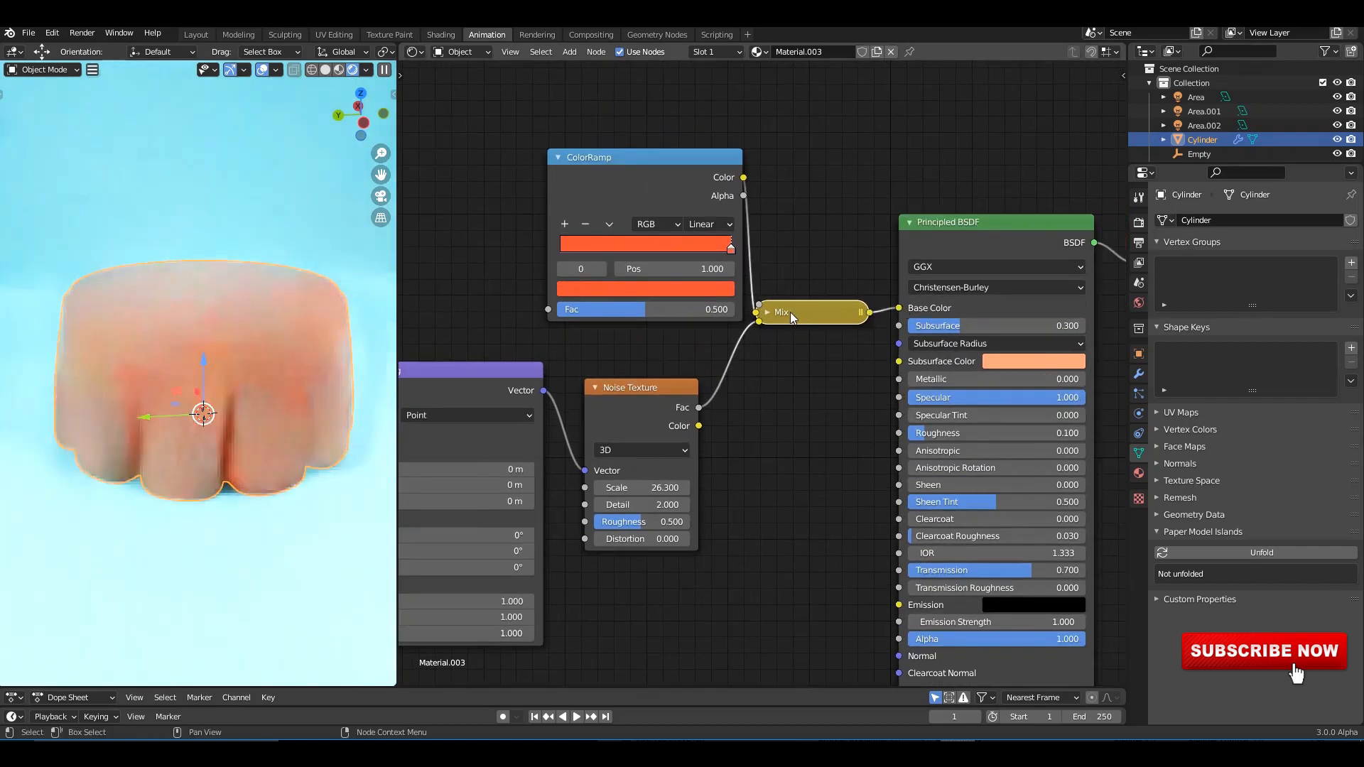
{"action": "key", "text": "h"}
{"action": "left_click", "coordinate": [787, 341]}
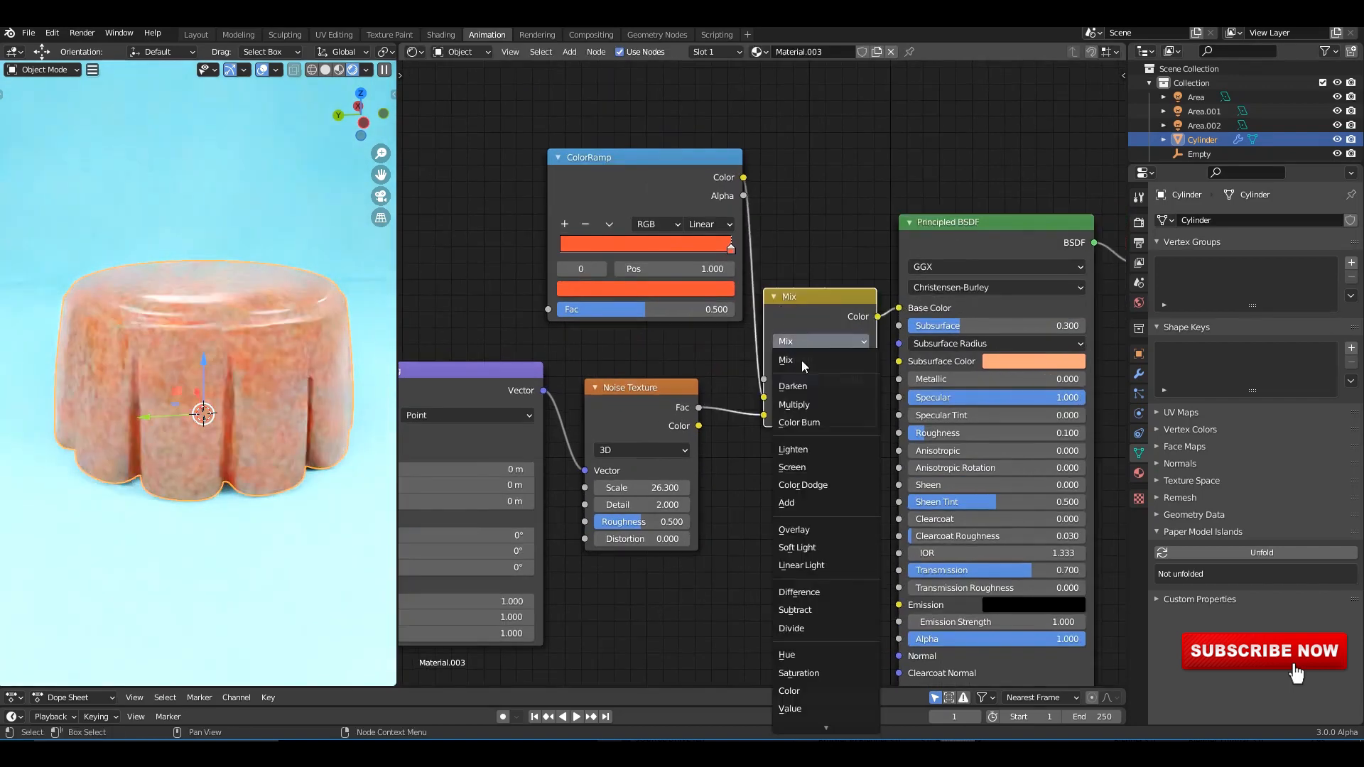
{"action": "left_click", "coordinate": [793, 404]}
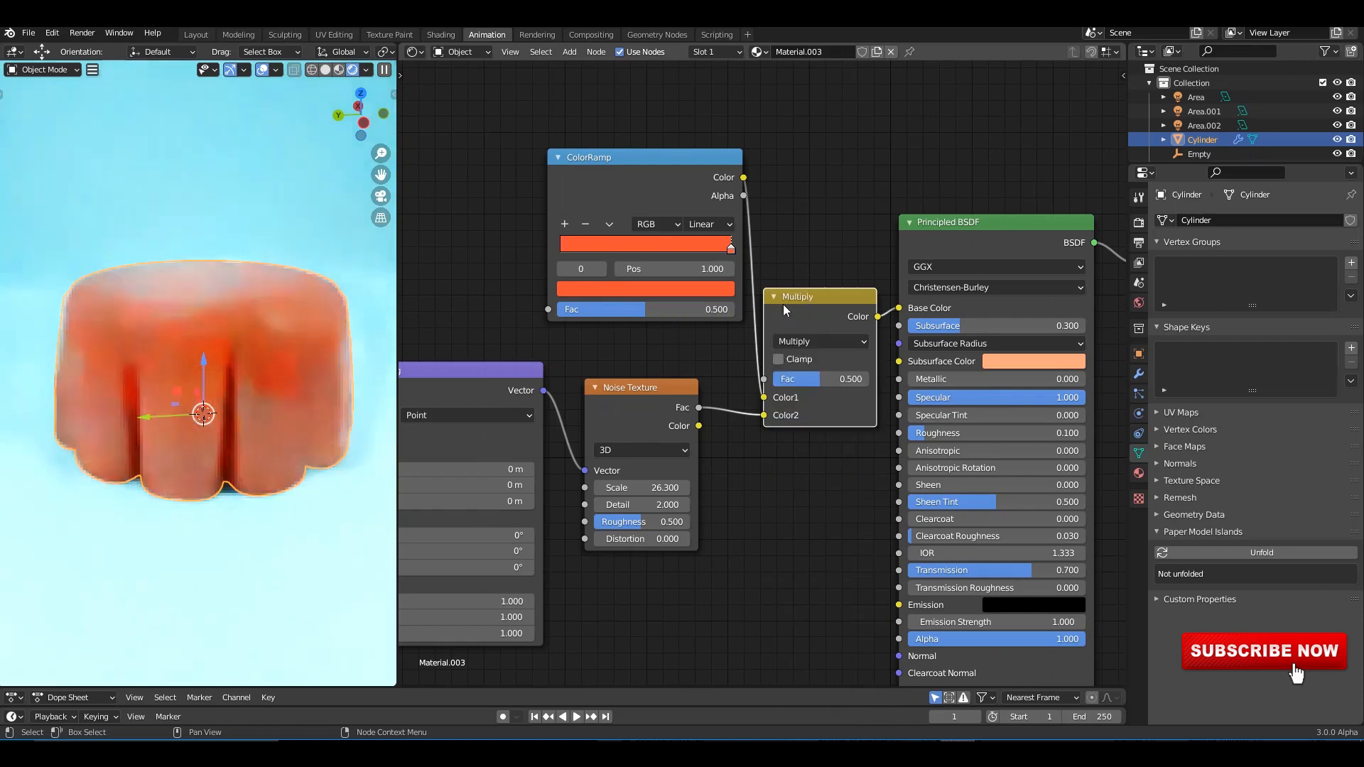
Step: Tidy the Multiply and ColorRamp nodes' placement and set the Multiply factor to 0.3
{"action": "left_click_drag", "start_coordinate": [788, 295], "coordinate": [794, 270]}
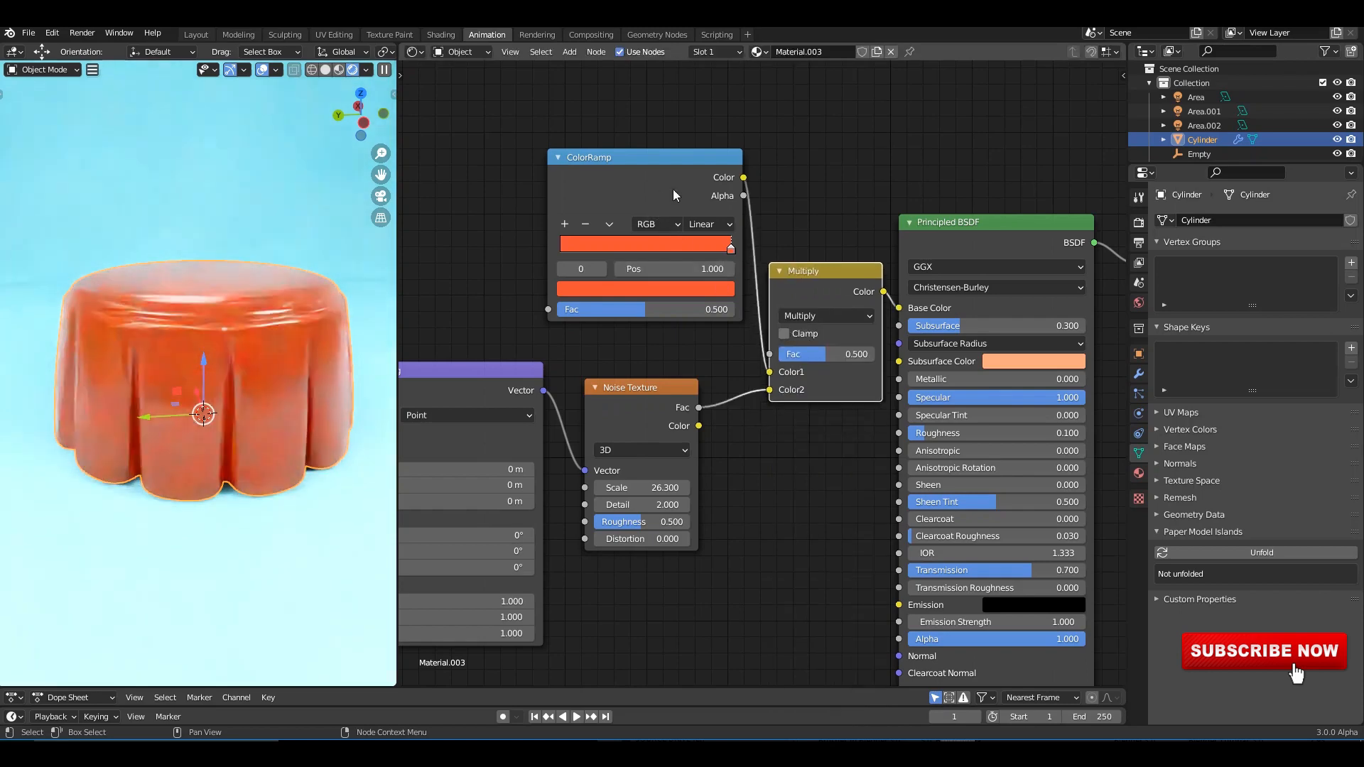
{"action": "left_click_drag", "start_coordinate": [680, 221], "coordinate": [648, 216]}
{"action": "scroll", "coordinate": [746, 277], "scroll_direction": "up", "scroll_amount": 1}
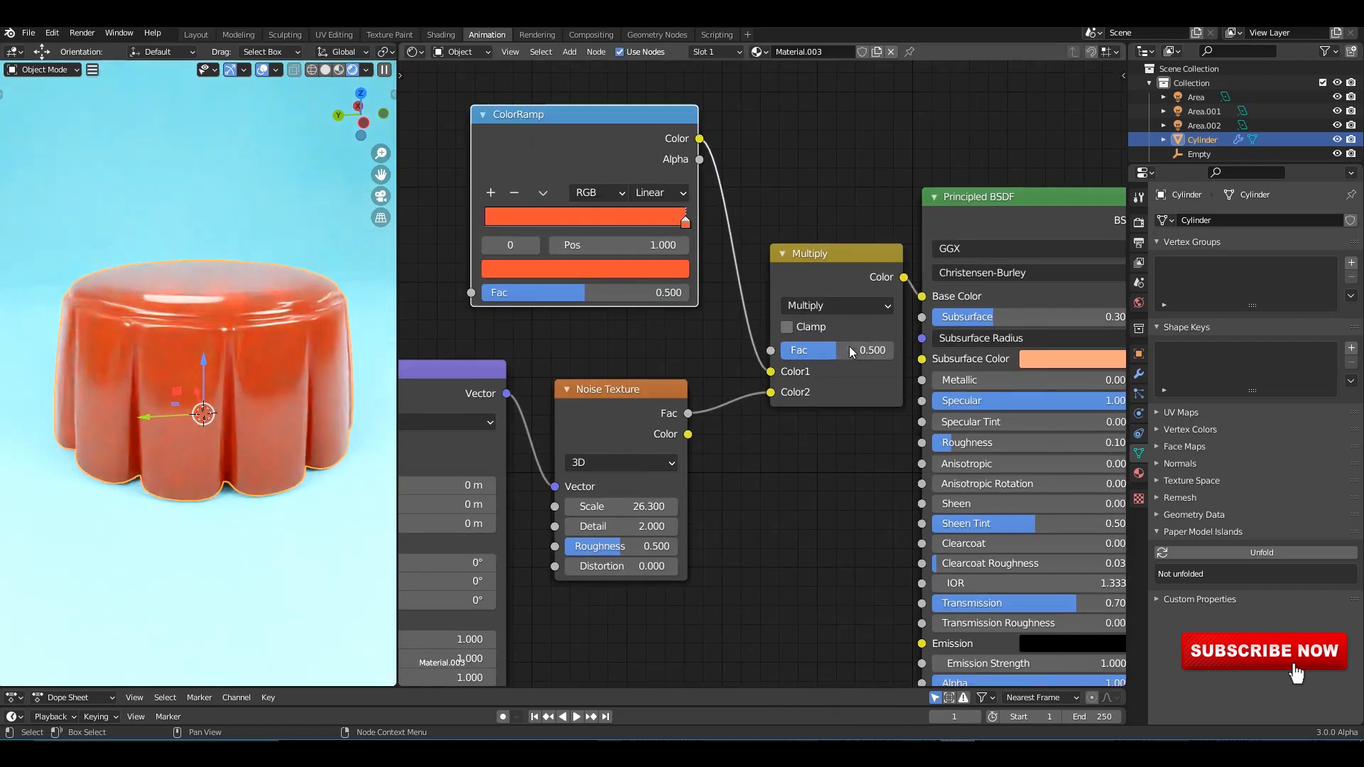
{"action": "left_click_drag", "start_coordinate": [849, 350], "coordinate": [892, 350]}
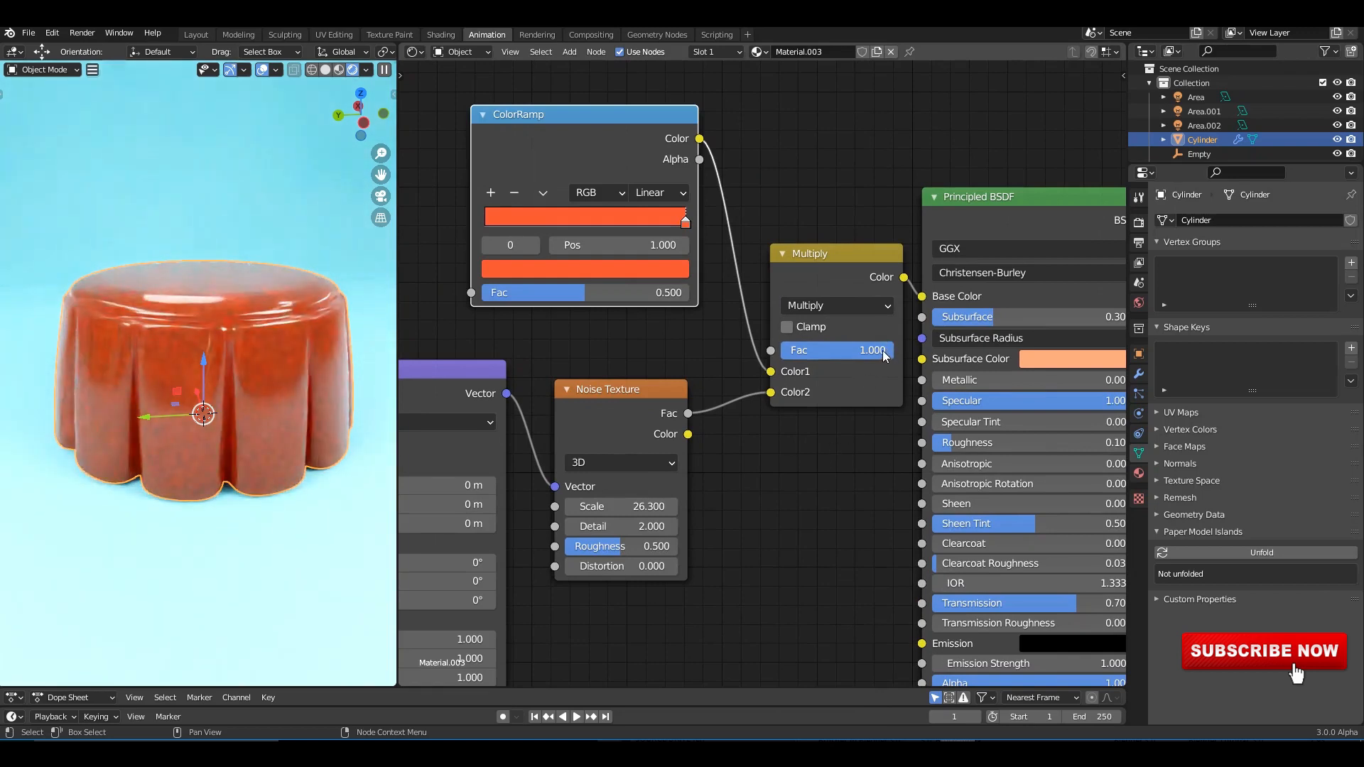
{"action": "mouse_move", "coordinate": [882, 351]}
{"action": "left_mouse_down"}
{"action": "mouse_move", "coordinate": [834, 351]}
{"action": "mouse_move", "coordinate": [857, 351]}
{"action": "left_mouse_up"}
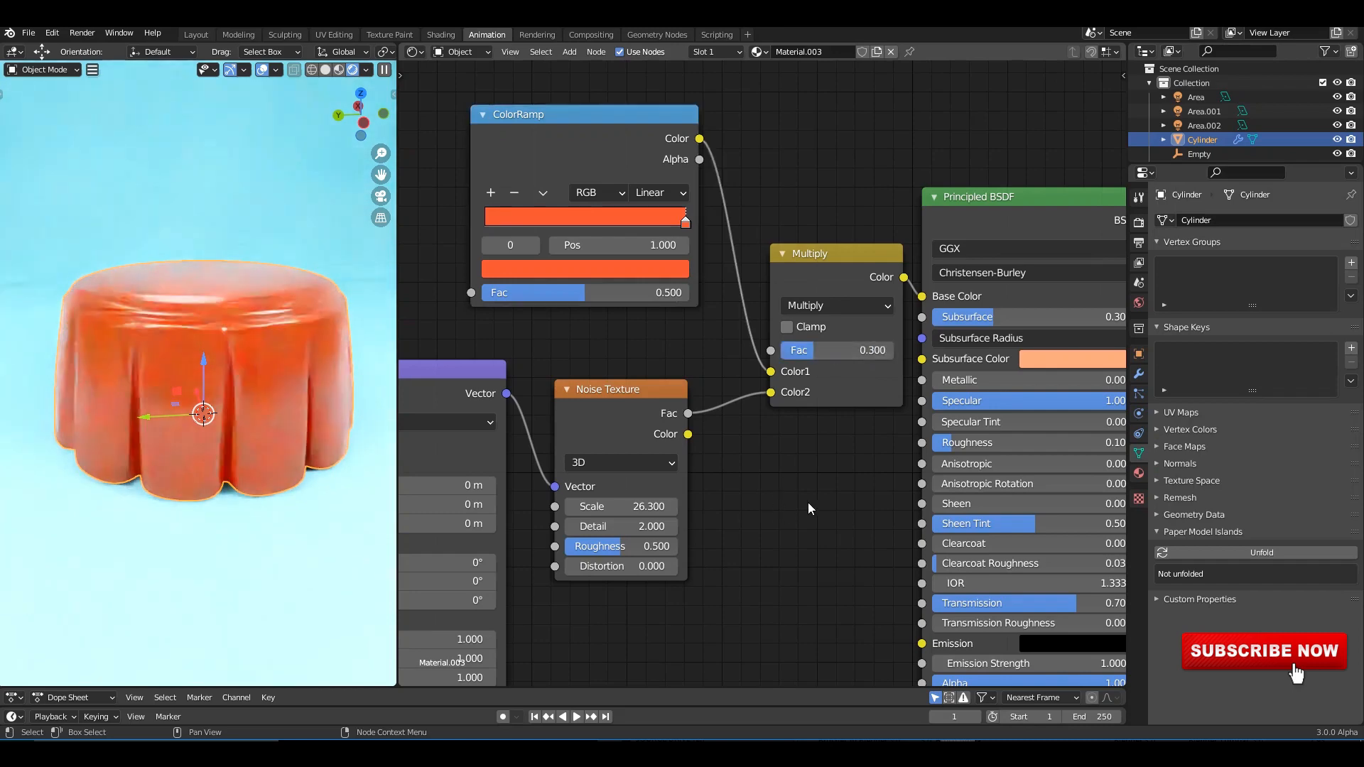
{"action": "scroll", "coordinate": [808, 501], "scroll_direction": "down", "scroll_amount": 1}
{"action": "scroll", "coordinate": [812, 475], "scroll_direction": "down", "scroll_amount": 1}
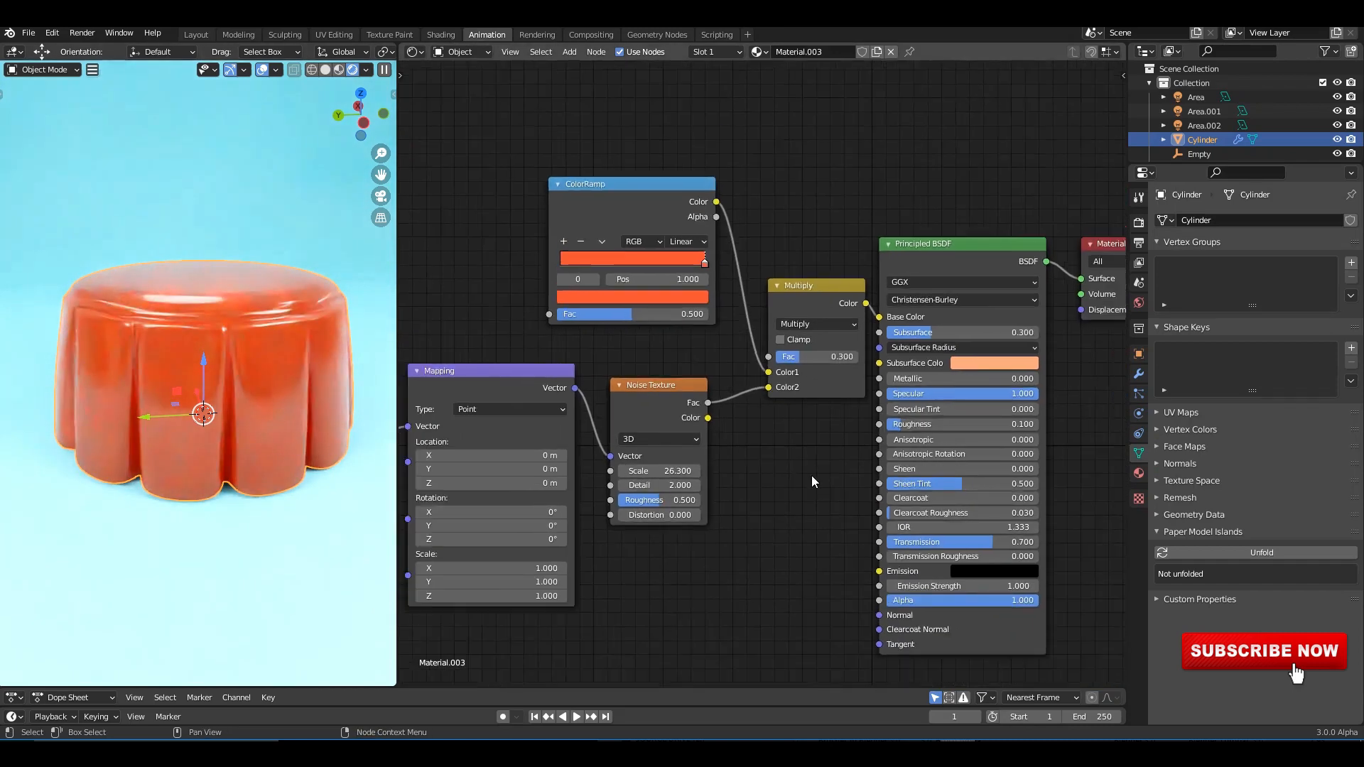
{"action": "scroll", "coordinate": [813, 476], "scroll_direction": "down", "scroll_amount": 2}
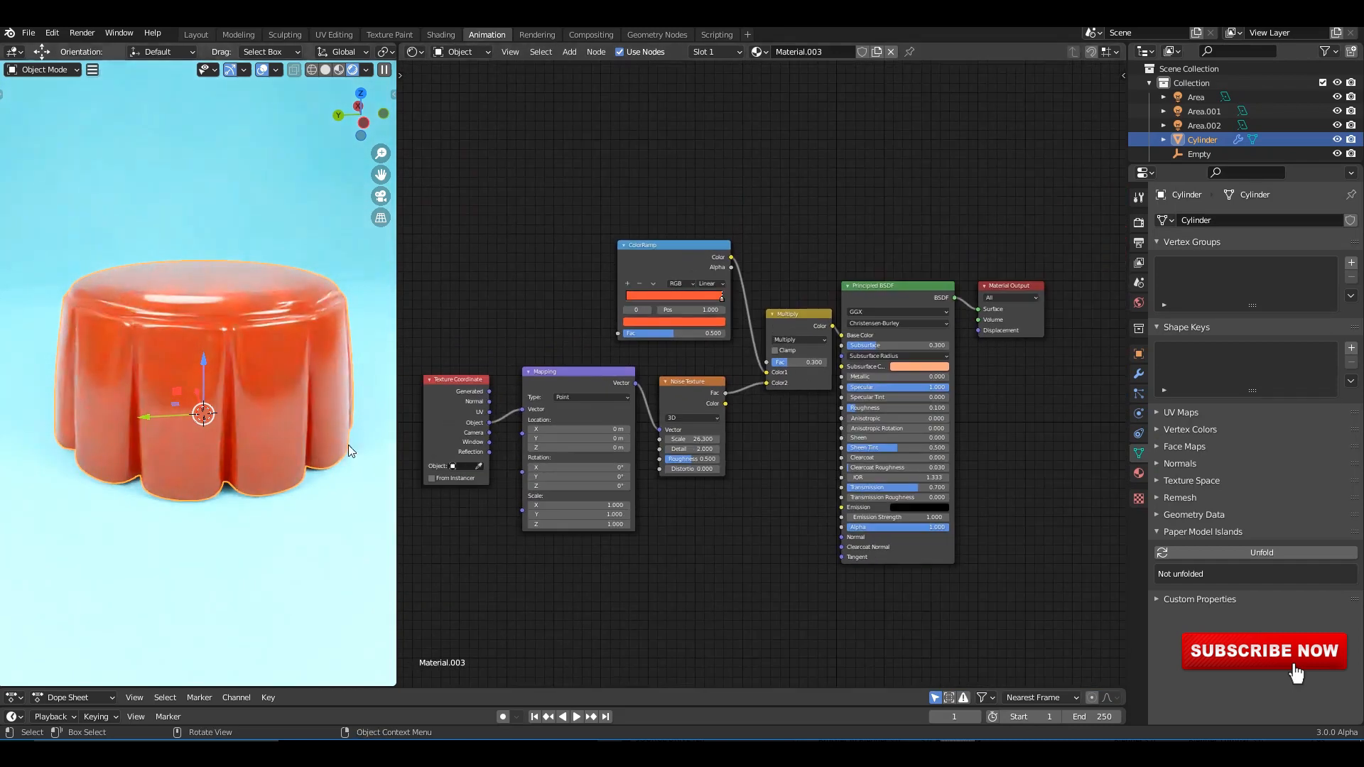
Step: Switch the Shader Editor area back to the 3D viewport and save the file
{"action": "left_click", "coordinate": [421, 50]}
{"action": "left_click", "coordinate": [449, 92]}
{"action": "scroll", "coordinate": [653, 374], "scroll_direction": "down", "scroll_amount": 4}
{"action": "middle_click_drag", "start_coordinate": [652, 374], "coordinate": [731, 479]}
{"action": "scroll", "coordinate": [731, 479], "scroll_direction": "up", "scroll_amount": 4}
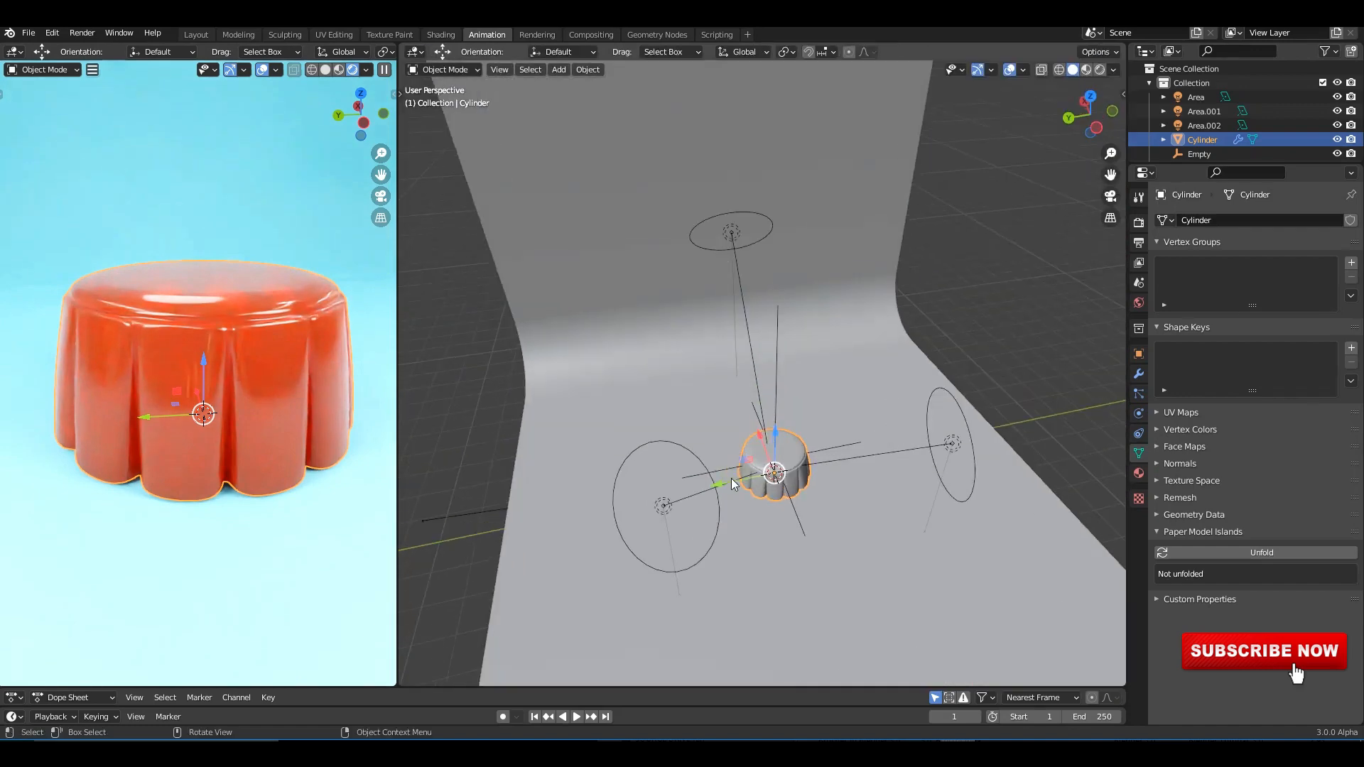
{"action": "key", "text": "ctrl+s"}
Step: In top view, duplicate the candy twice, placing one copy diagonally behind it on each side
{"action": "left_click", "coordinate": [796, 440]}
{"action": "mouse_move", "coordinate": [796, 440]}
{"action": "middle_mouse_down", "text": "alt"}
{"action": "mouse_move", "coordinate": [709, 408]}
{"action": "mouse_move", "coordinate": [770, 419]}
{"action": "mouse_move", "coordinate": [693, 431]}
{"action": "mouse_move", "coordinate": [791, 464]}
{"action": "middle_mouse_up", "text": "alt"}
{"action": "left_click", "coordinate": [770, 419]}
{"action": "scroll", "coordinate": [792, 465], "scroll_direction": "up", "scroll_amount": 3}
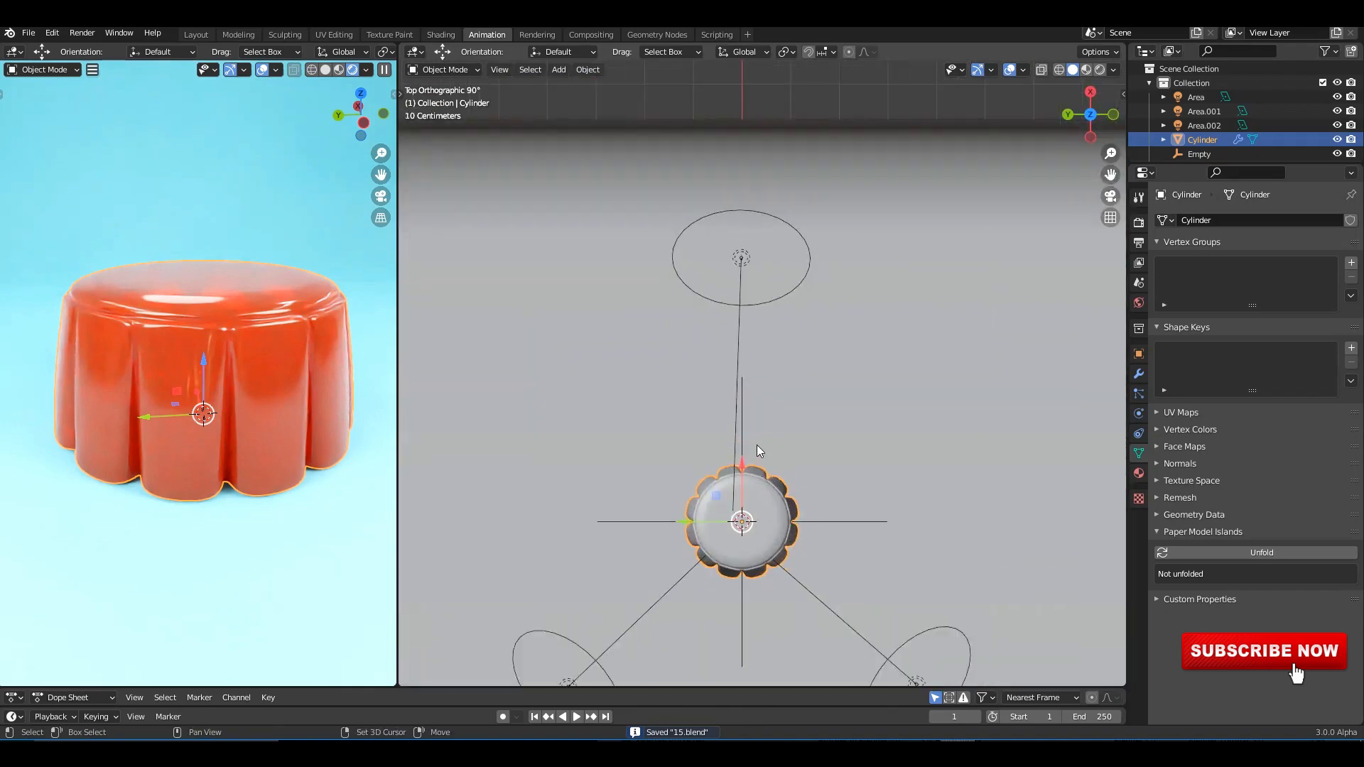
{"action": "key", "text": "shift+d"}
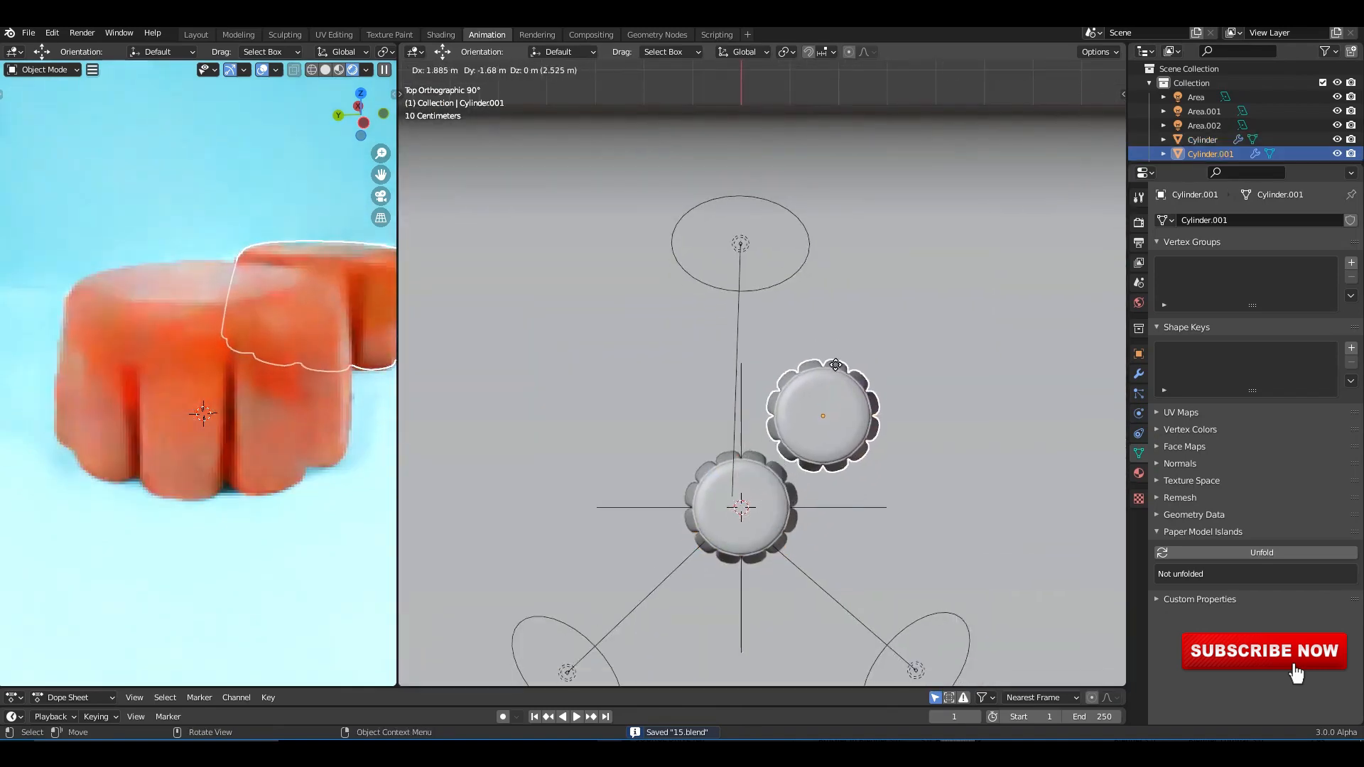
{"action": "left_click", "coordinate": [831, 400]}
{"action": "key", "text": "shift+d"}
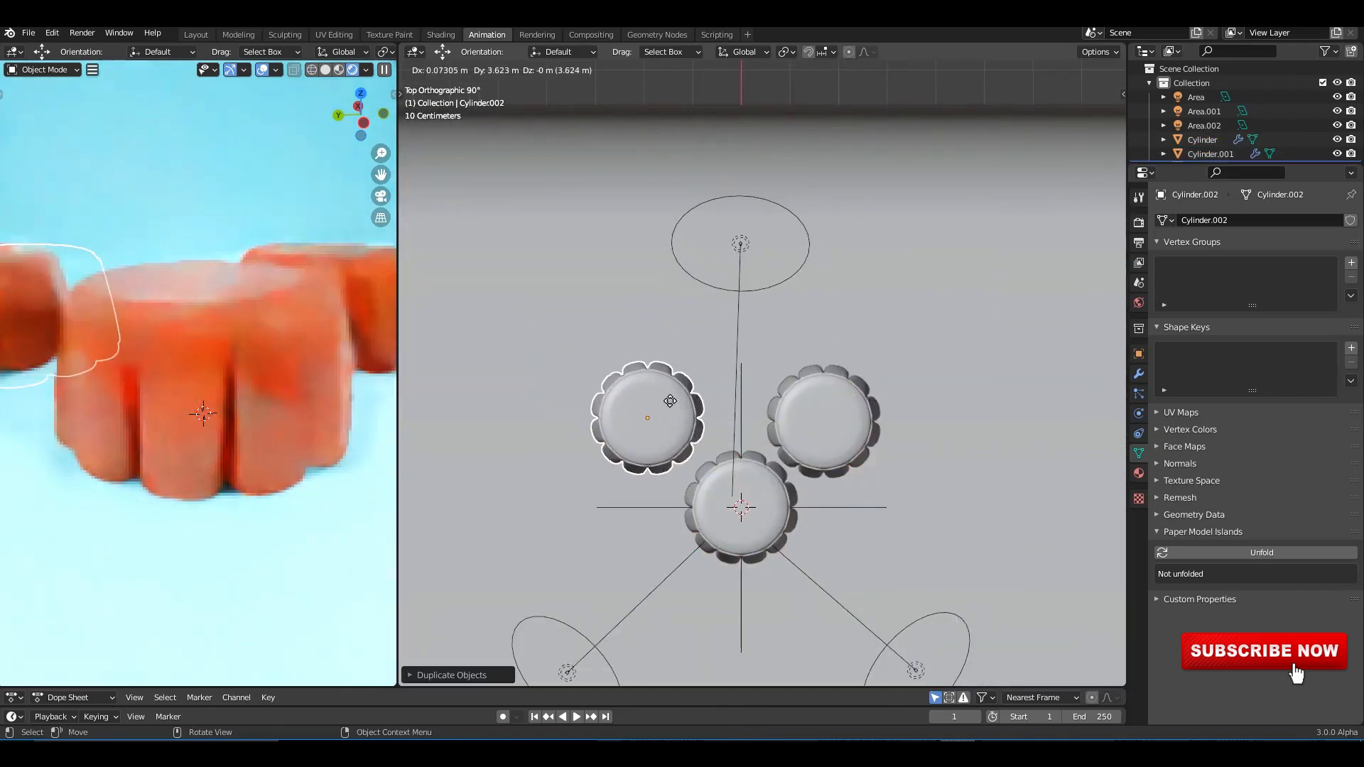
{"action": "left_click", "coordinate": [671, 403]}
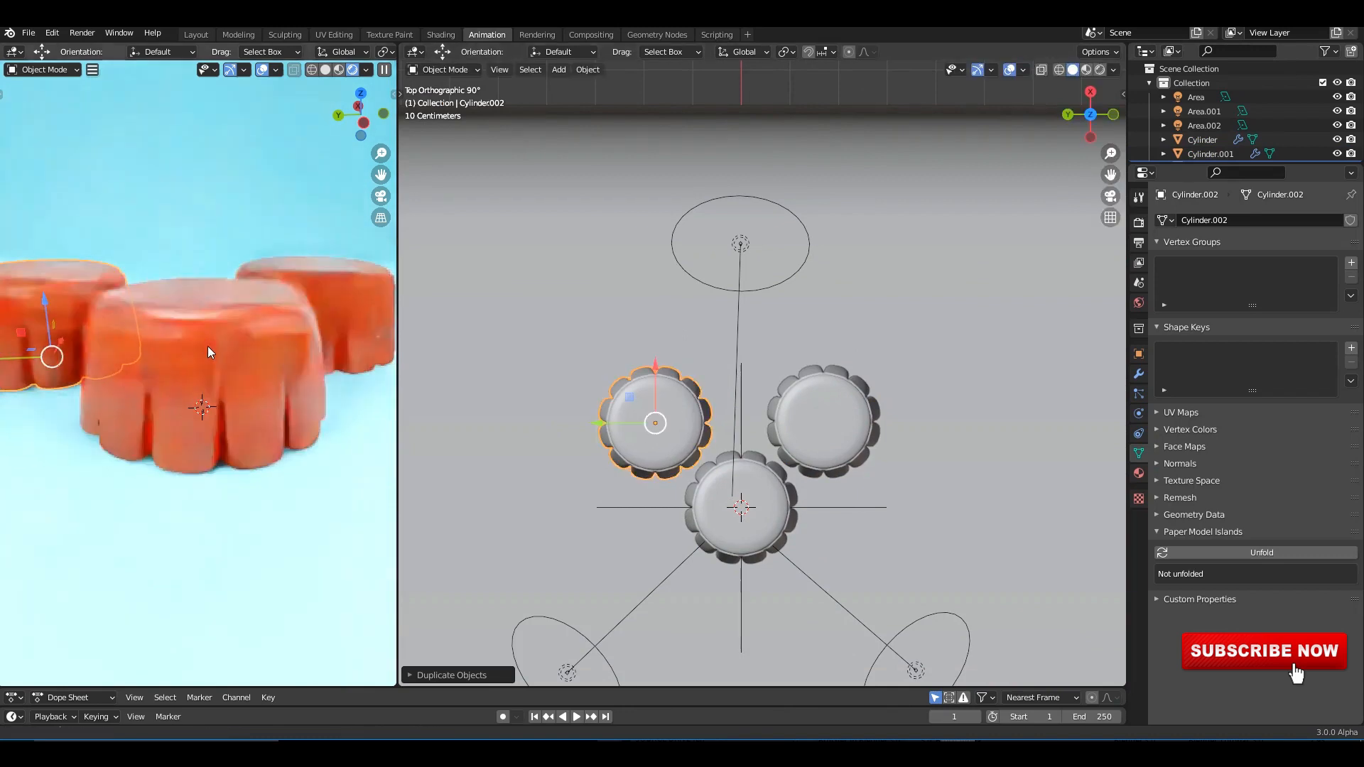
Step: Save the file, then duplicate the selected rear candy and place the copy one level higher, centred between the rear two
{"action": "key", "text": "ctrl+s"}
{"action": "key", "text": "ctrl+KP_3"}
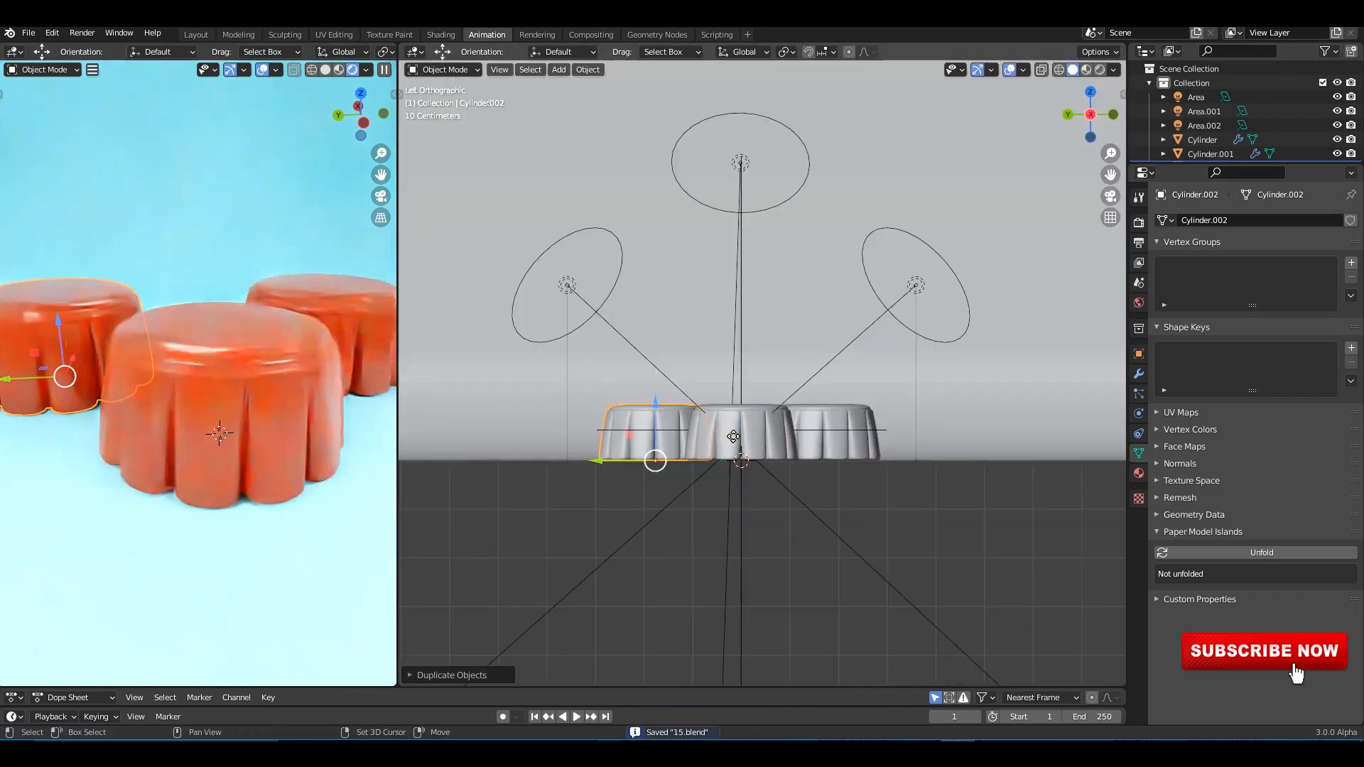
{"action": "key", "text": "shift+d"}
{"action": "left_click", "coordinate": [808, 392]}
Step: Shift the upper candy slightly along X in top view so it rests over the three lower candies, and save the file
{"action": "key", "text": "KP_7"}
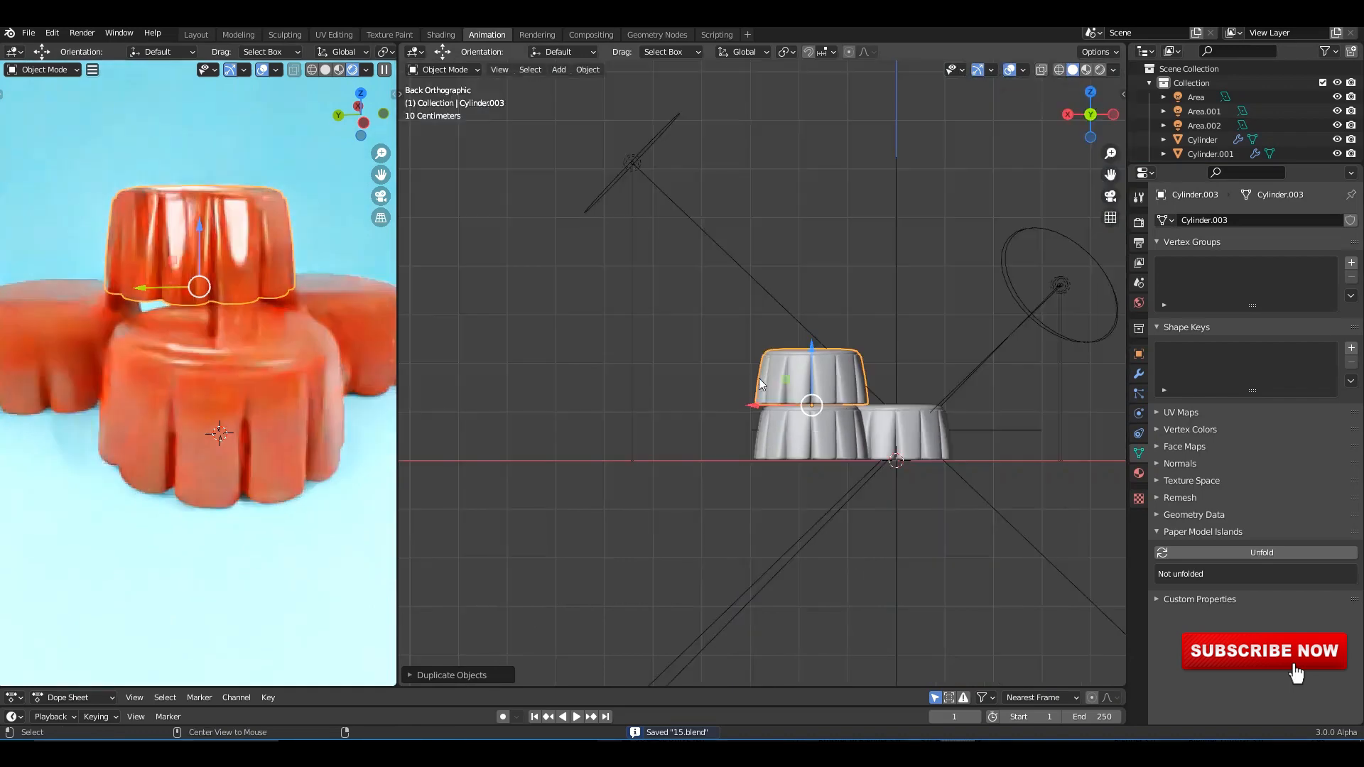
{"action": "key", "text": "g"}
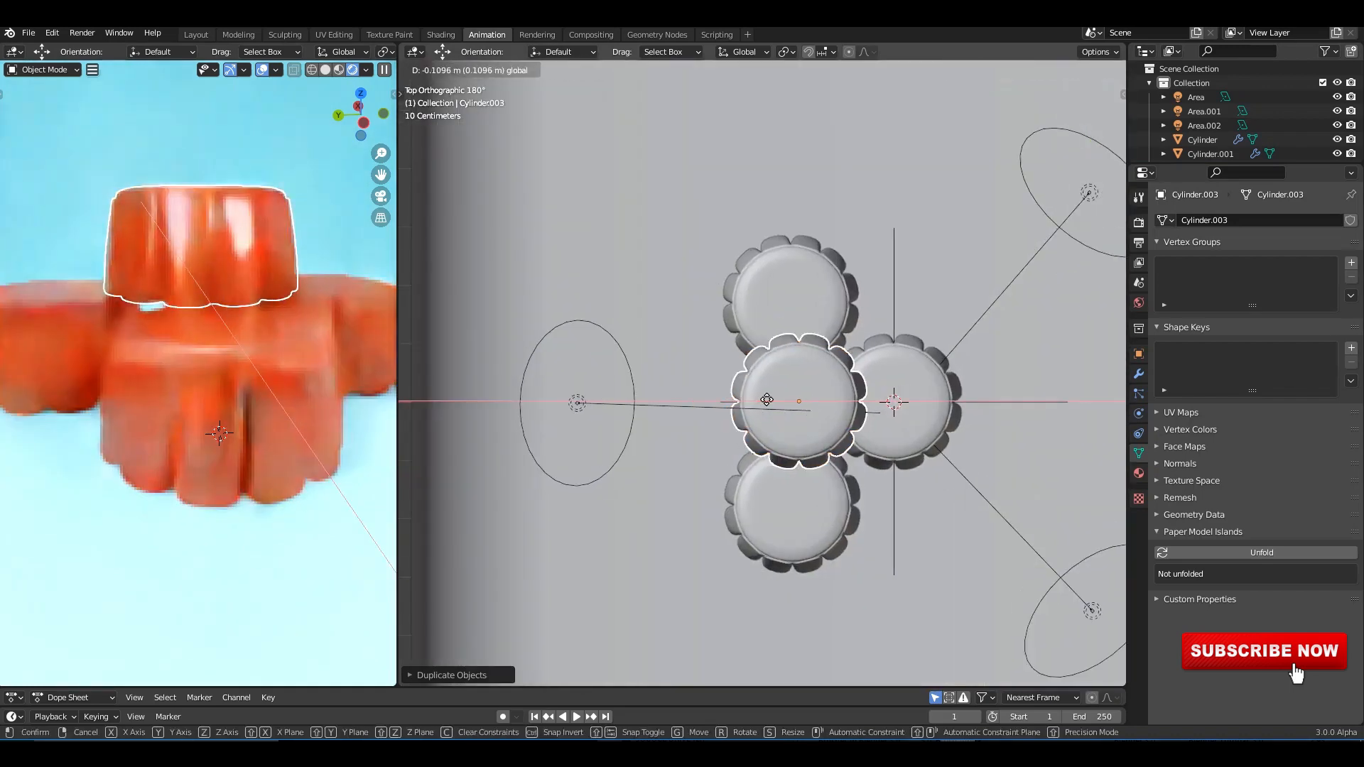
{"action": "left_click", "coordinate": [781, 406]}
{"action": "scroll", "coordinate": [164, 336], "scroll_direction": "down", "scroll_amount": 2}
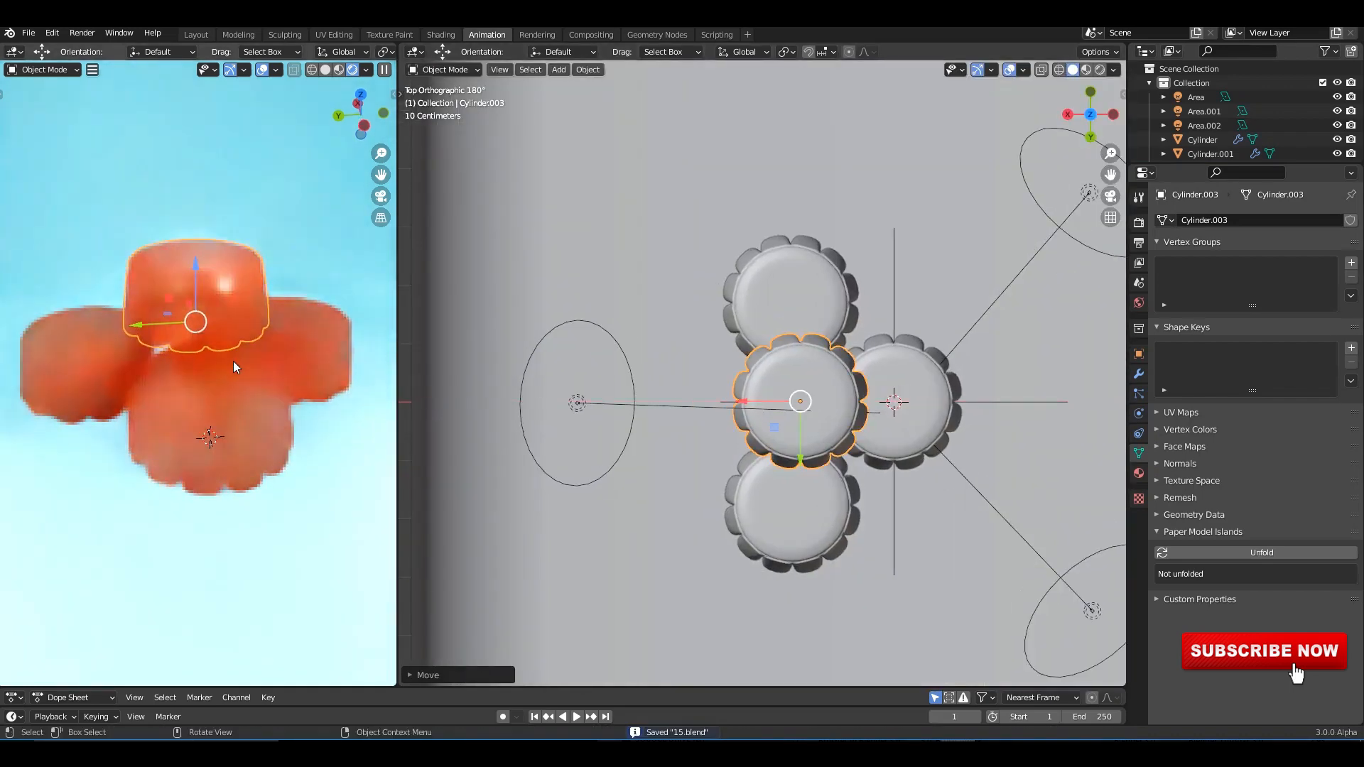
{"action": "scroll", "coordinate": [235, 360], "scroll_direction": "up", "scroll_amount": 2}
{"action": "mouse_move", "coordinate": [212, 352]}
{"action": "middle_mouse_down"}
{"action": "mouse_move", "coordinate": [198, 340]}
{"action": "mouse_move", "coordinate": [210, 341]}
{"action": "middle_mouse_up"}
{"action": "key", "text": "ctrl+s"}
Step: Switch the 3D viewport area to the Shader Editor and give the top candy its own single-user copy of the material
{"action": "middle_click_drag", "start_coordinate": [739, 388], "coordinate": [463, 112]}
{"action": "left_click", "coordinate": [416, 56]}
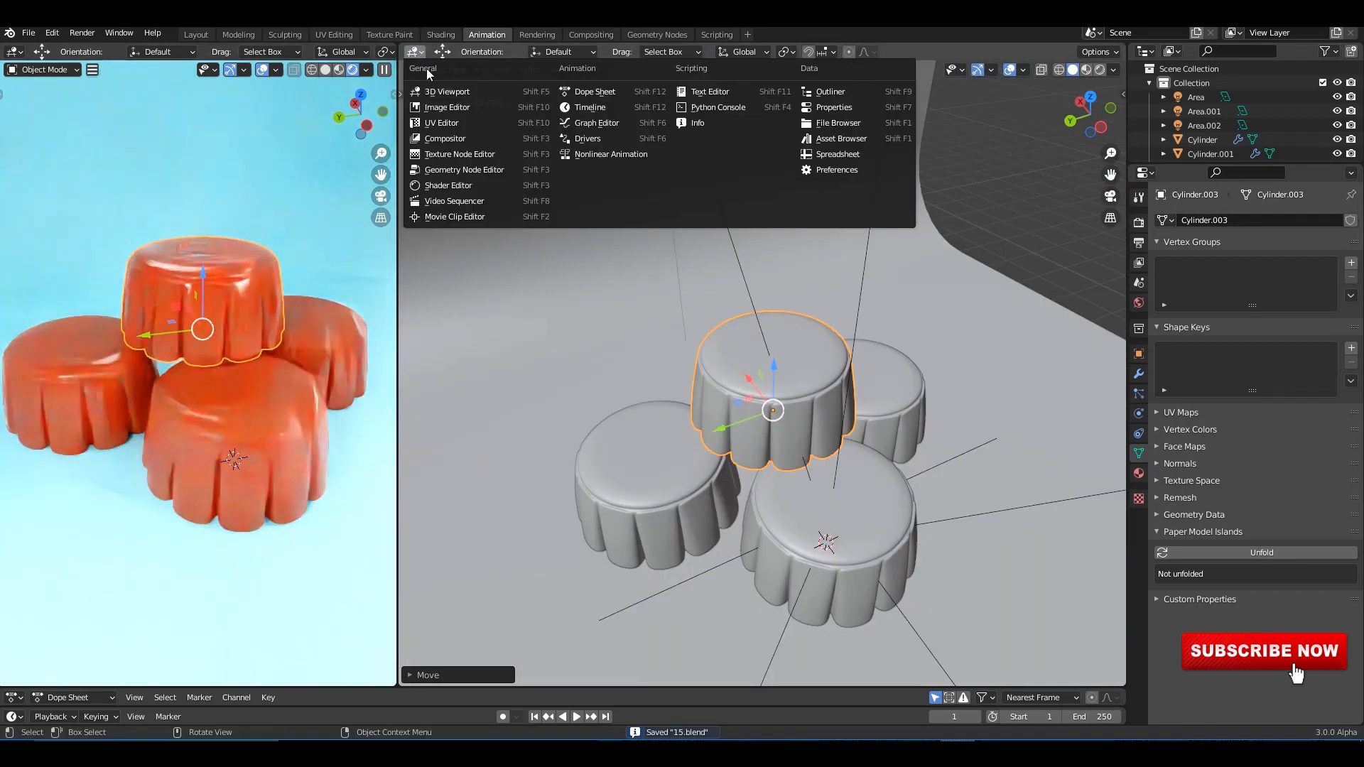
{"action": "left_click", "coordinate": [450, 185]}
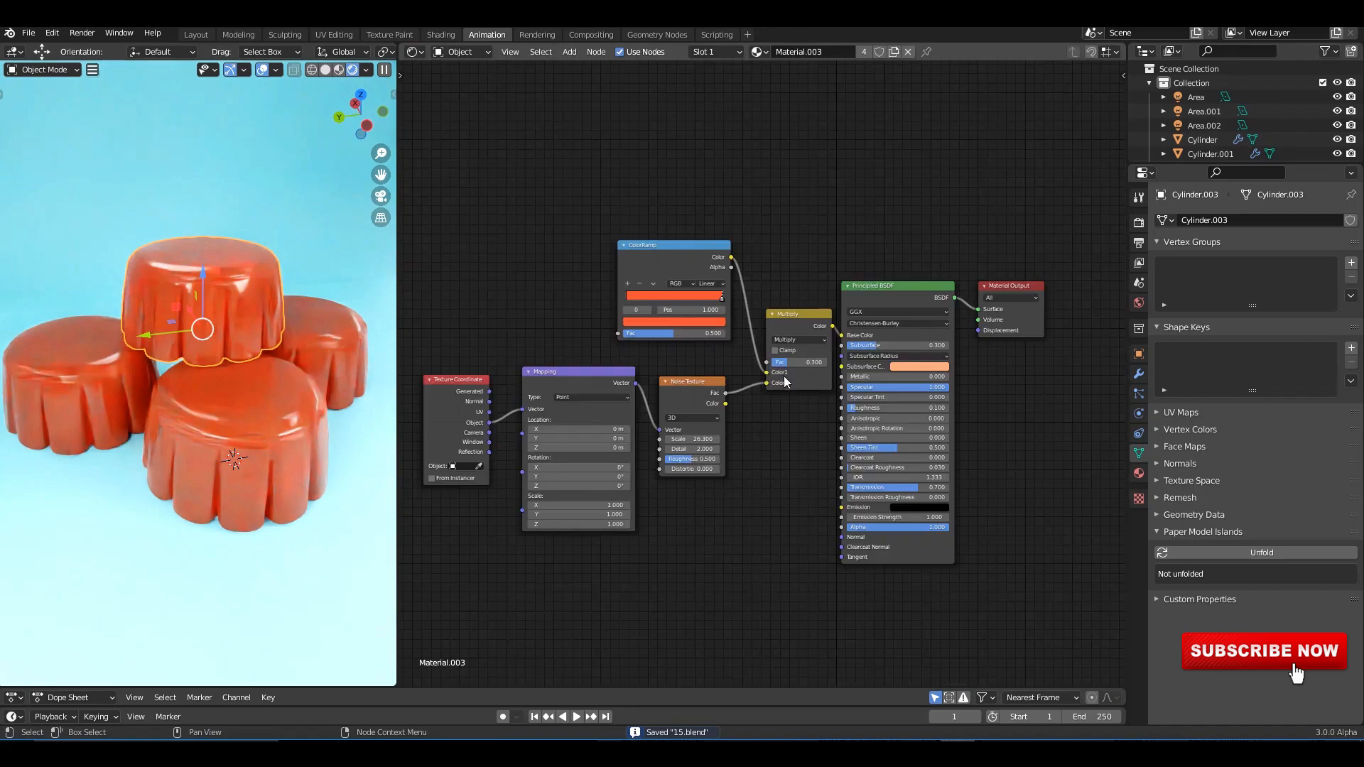
{"action": "left_click", "coordinate": [255, 310]}
{"action": "left_click", "coordinate": [225, 293]}
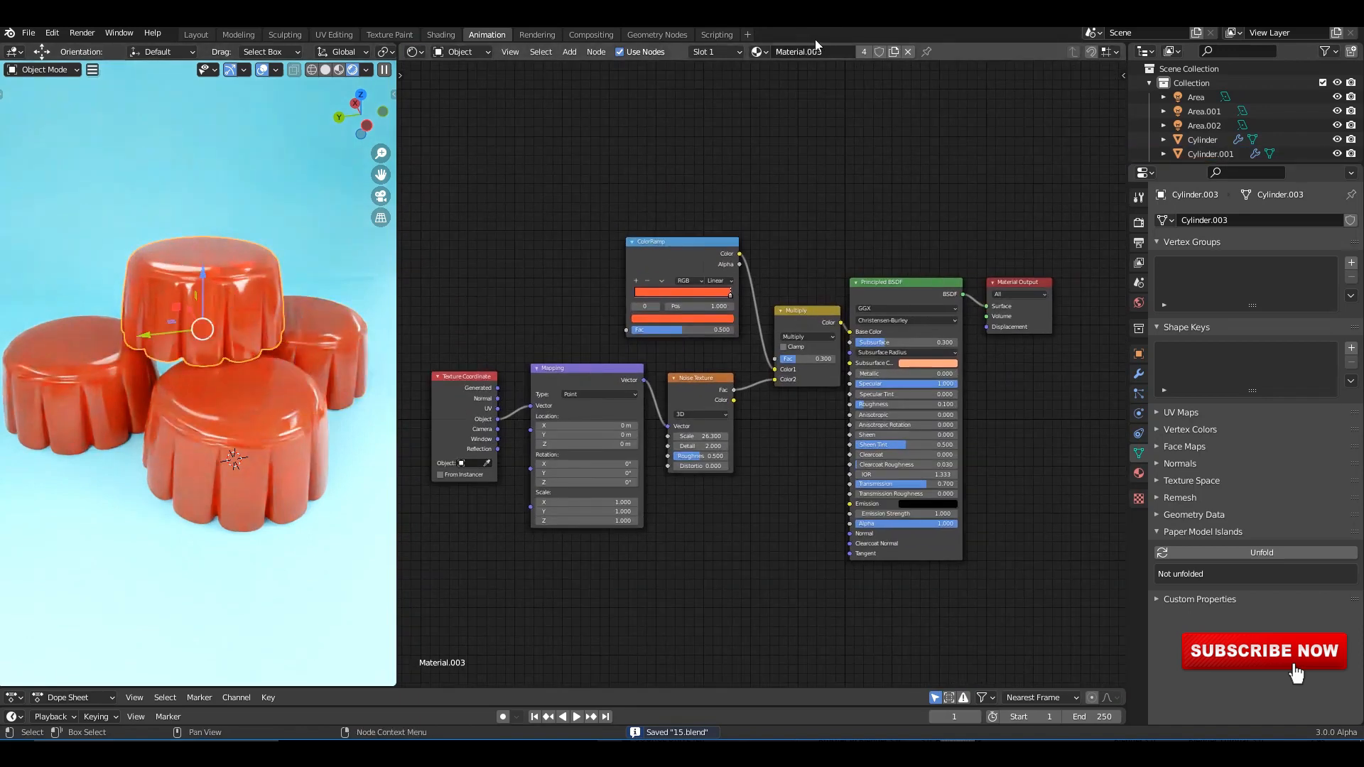
{"action": "left_click", "coordinate": [863, 53]}
Step: Change the ColorRamp color in the top candy's material to light green
{"action": "scroll", "coordinate": [728, 303], "scroll_direction": "up", "scroll_amount": 3}
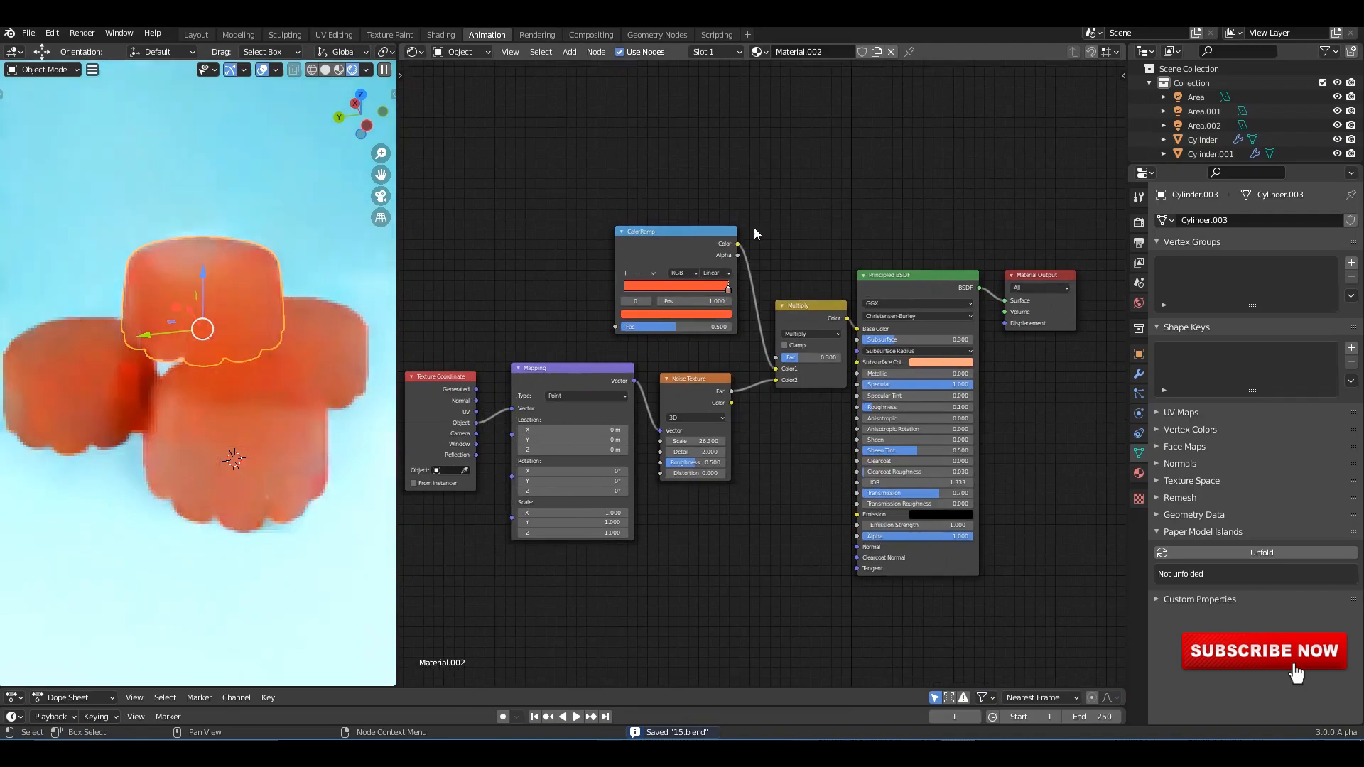
{"action": "scroll", "coordinate": [773, 304], "scroll_direction": "up", "scroll_amount": 1}
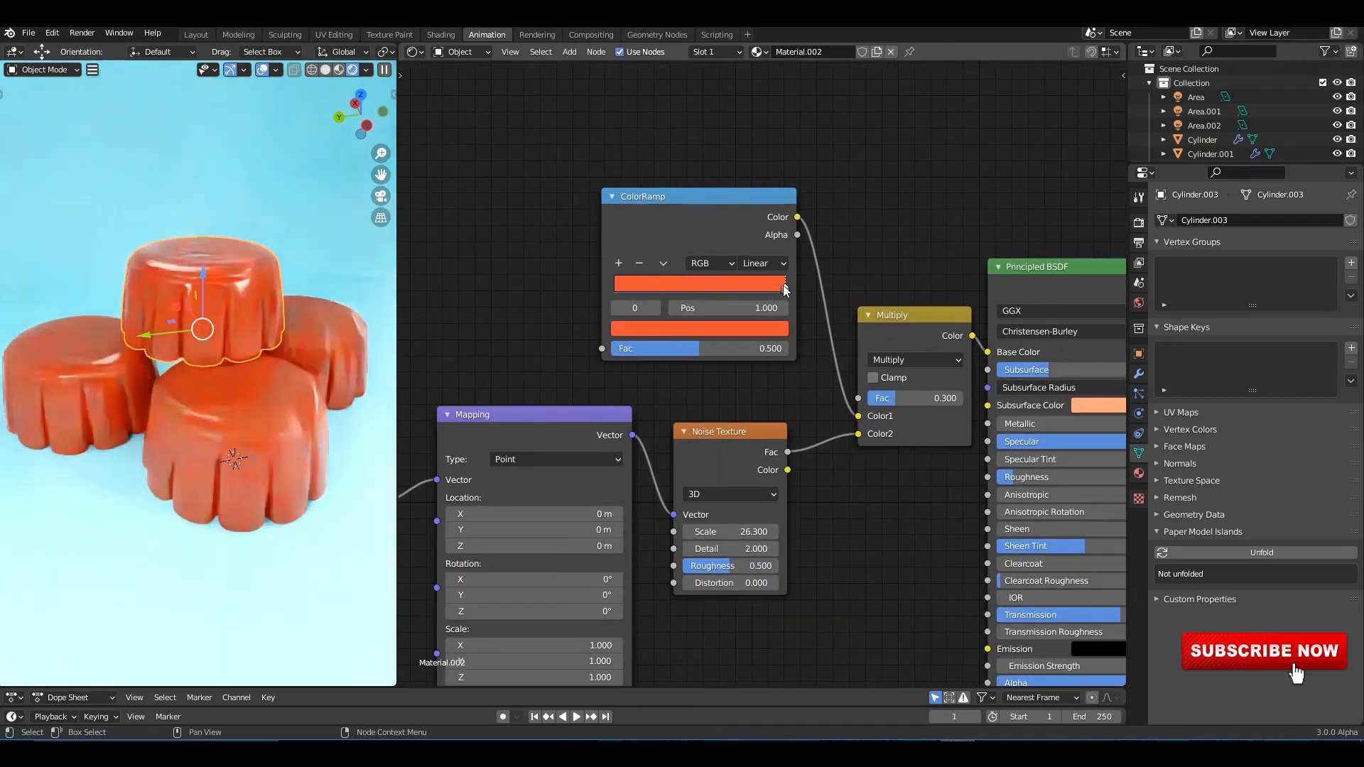
{"action": "left_click", "coordinate": [767, 327]}
{"action": "mouse_move", "coordinate": [673, 201]}
{"action": "left_mouse_down"}
{"action": "mouse_move", "coordinate": [703, 170]}
{"action": "mouse_move", "coordinate": [654, 186]}
{"action": "mouse_move", "coordinate": [661, 158]}
{"action": "left_mouse_up"}
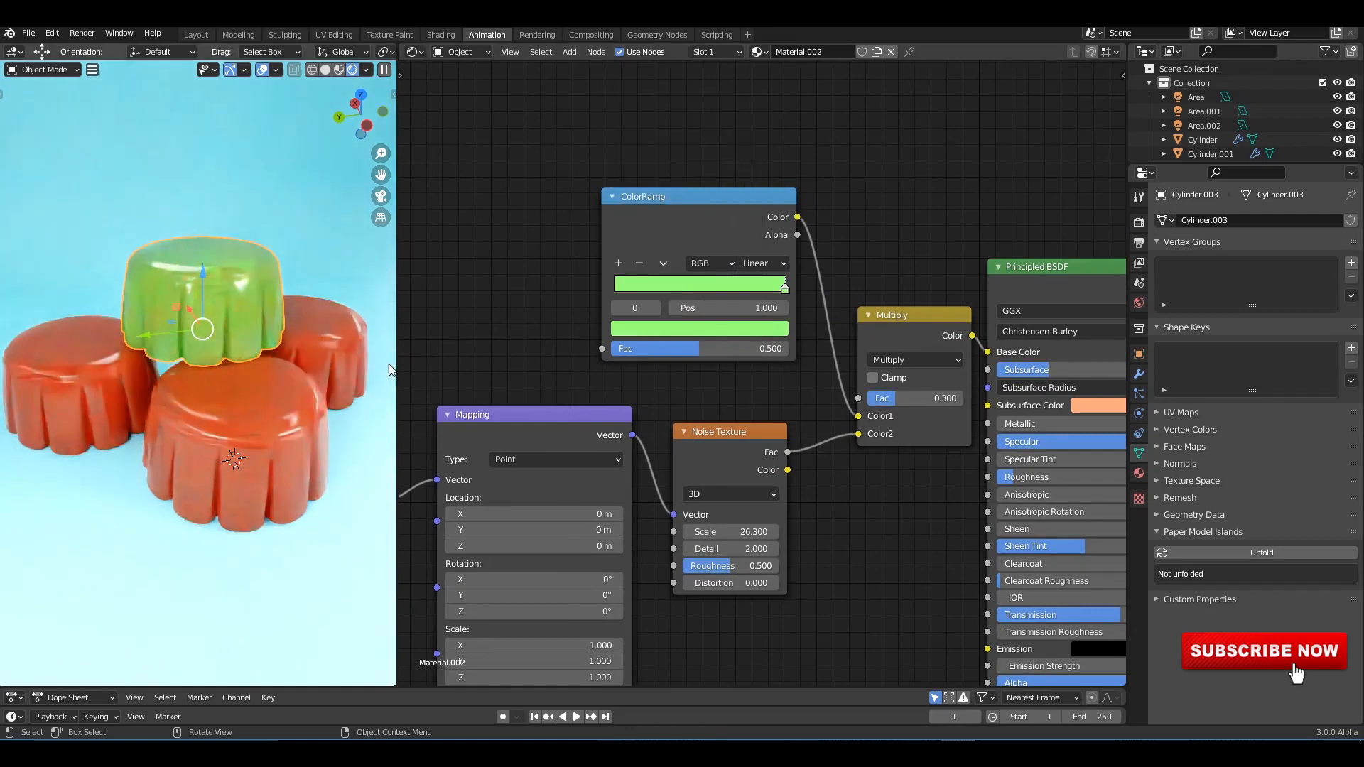
Step: Give the right rear candy a single-user material copy and set its ColorRamp color to bright light yellow
{"action": "middle_click_drag", "start_coordinate": [938, 459], "coordinate": [802, 430]}
{"action": "left_click", "coordinate": [363, 344]}
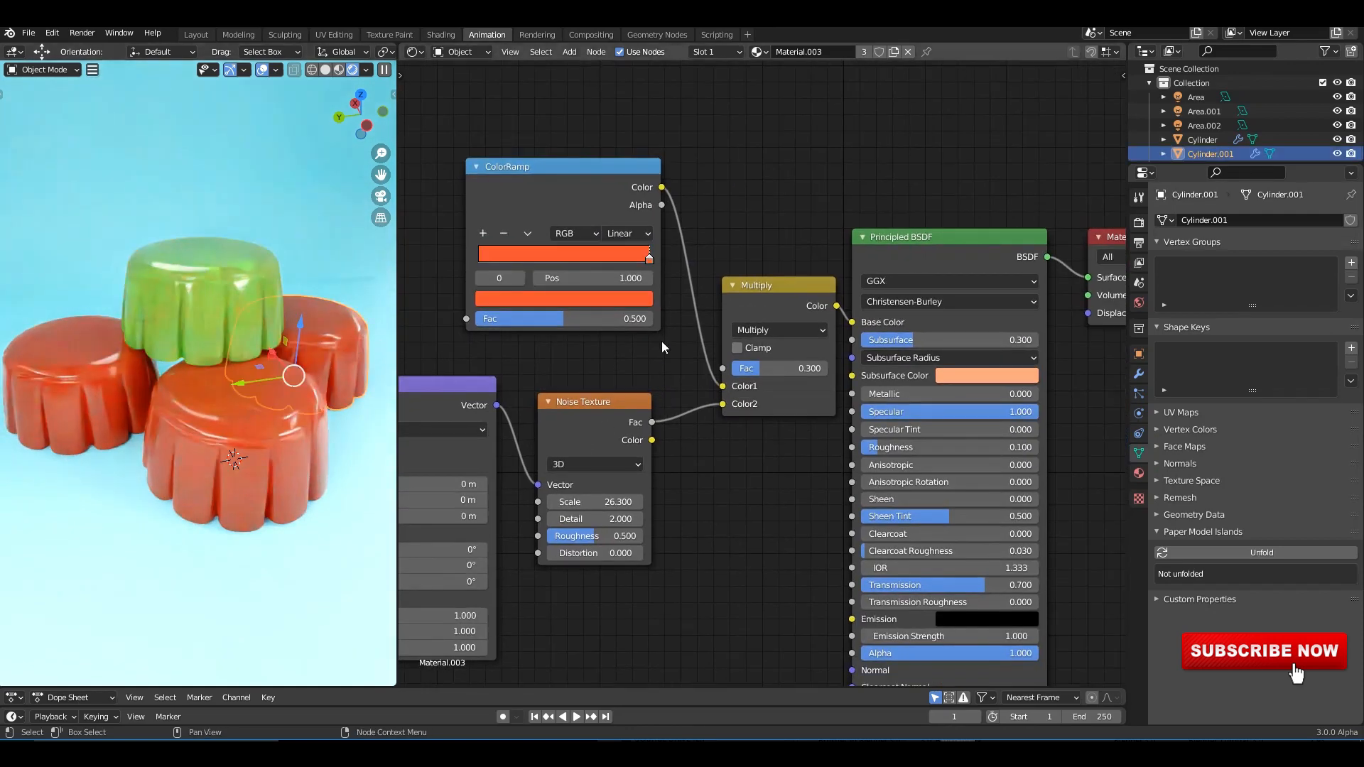
{"action": "left_click", "coordinate": [864, 51]}
{"action": "left_click", "coordinate": [622, 336]}
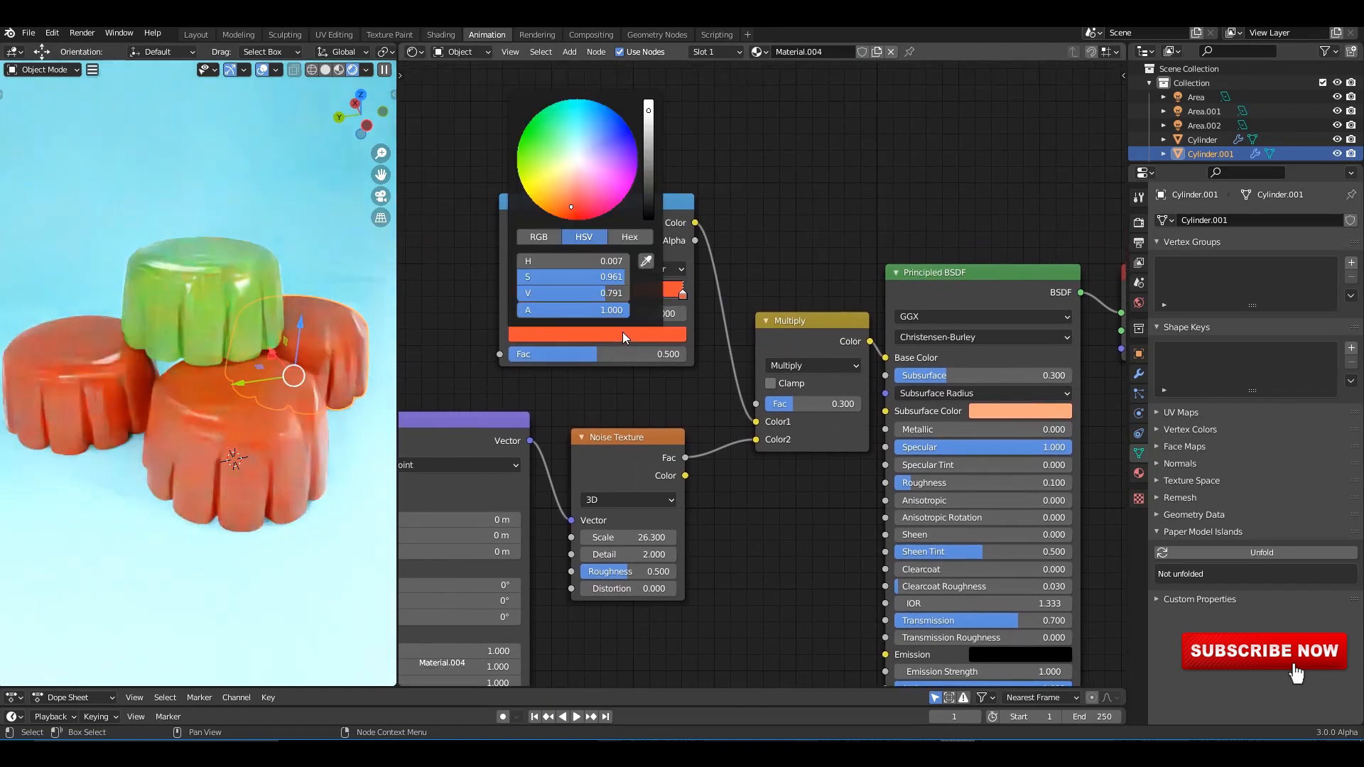
{"action": "left_click_drag", "start_coordinate": [567, 192], "coordinate": [554, 184]}
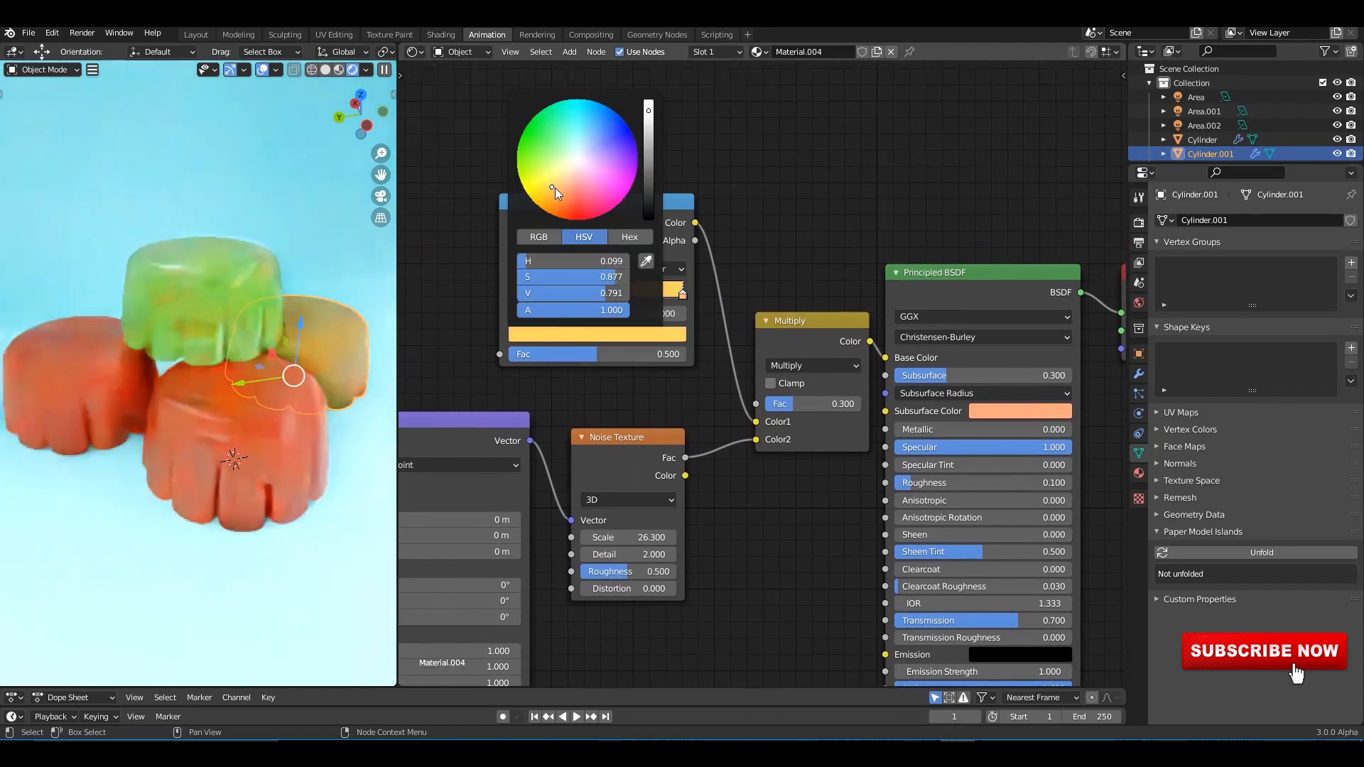
{"action": "left_click_drag", "start_coordinate": [648, 124], "coordinate": [648, 104]}
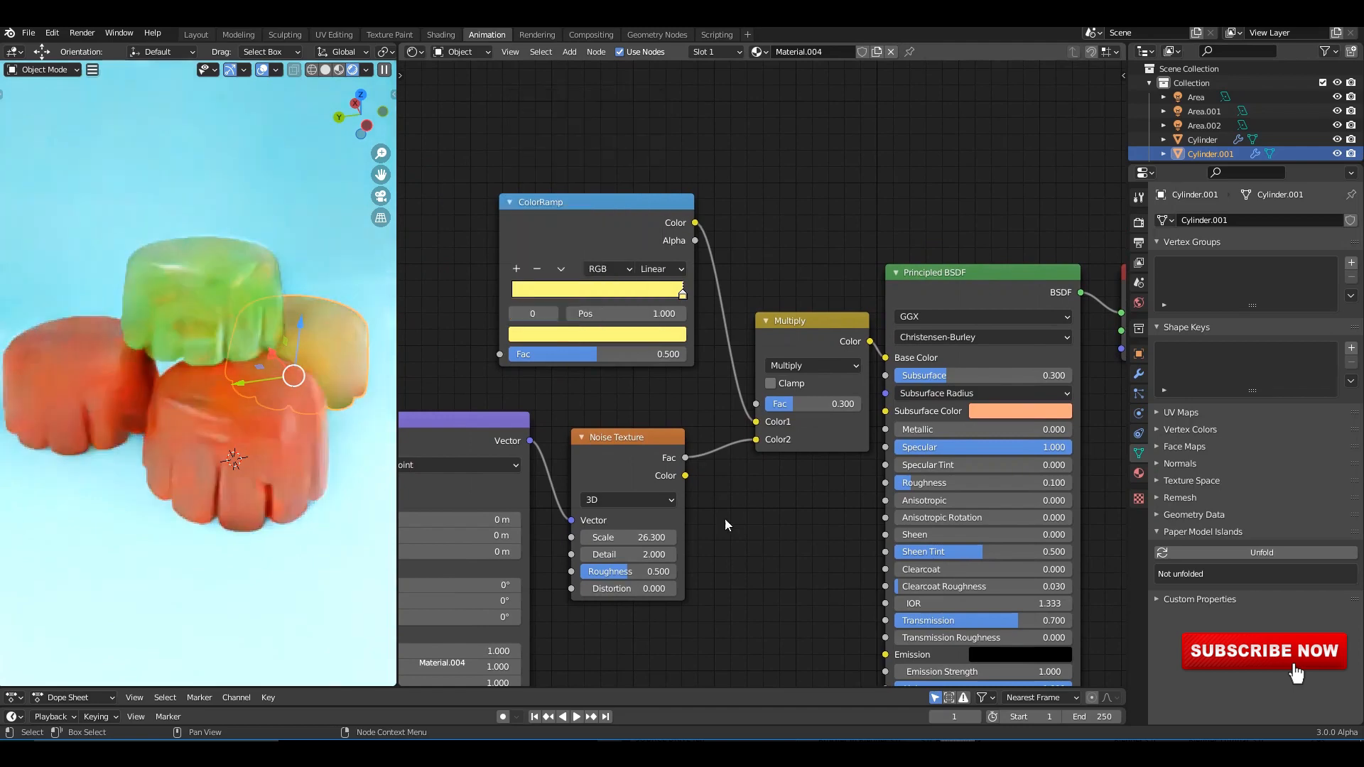
Step: Give the left rear candy a single-user material copy, set its ColorRamp color to light blue, and save the file
{"action": "left_click", "coordinate": [81, 402]}
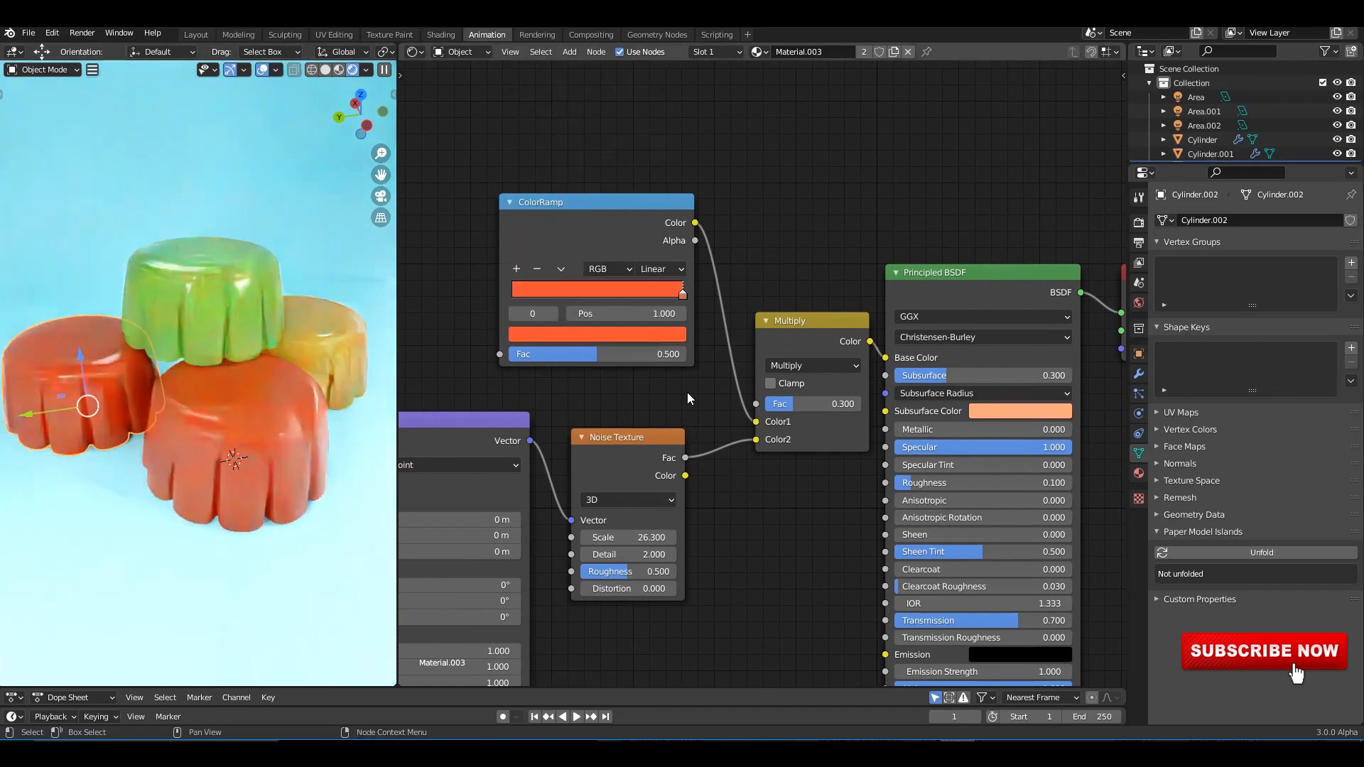
{"action": "left_click", "coordinate": [864, 51]}
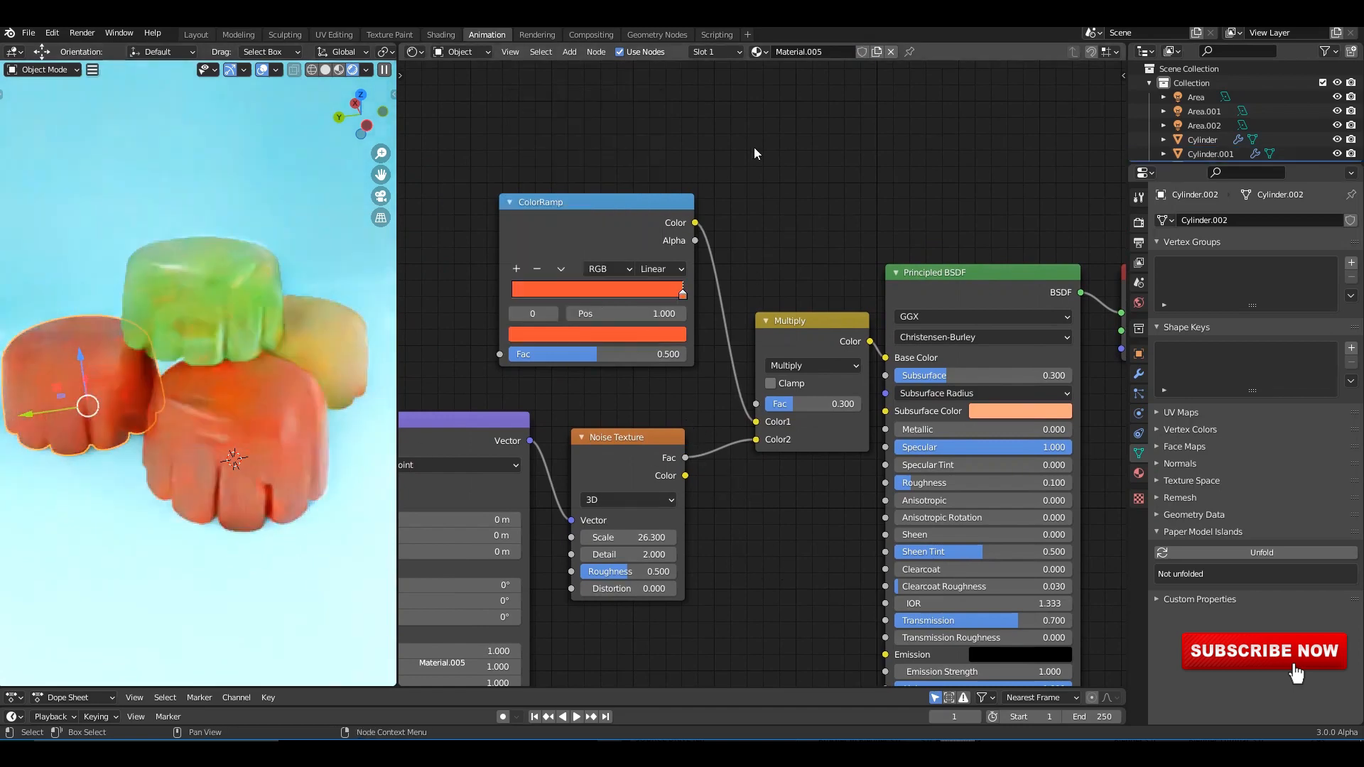
{"action": "middle_click_drag", "start_coordinate": [709, 441], "coordinate": [809, 447]}
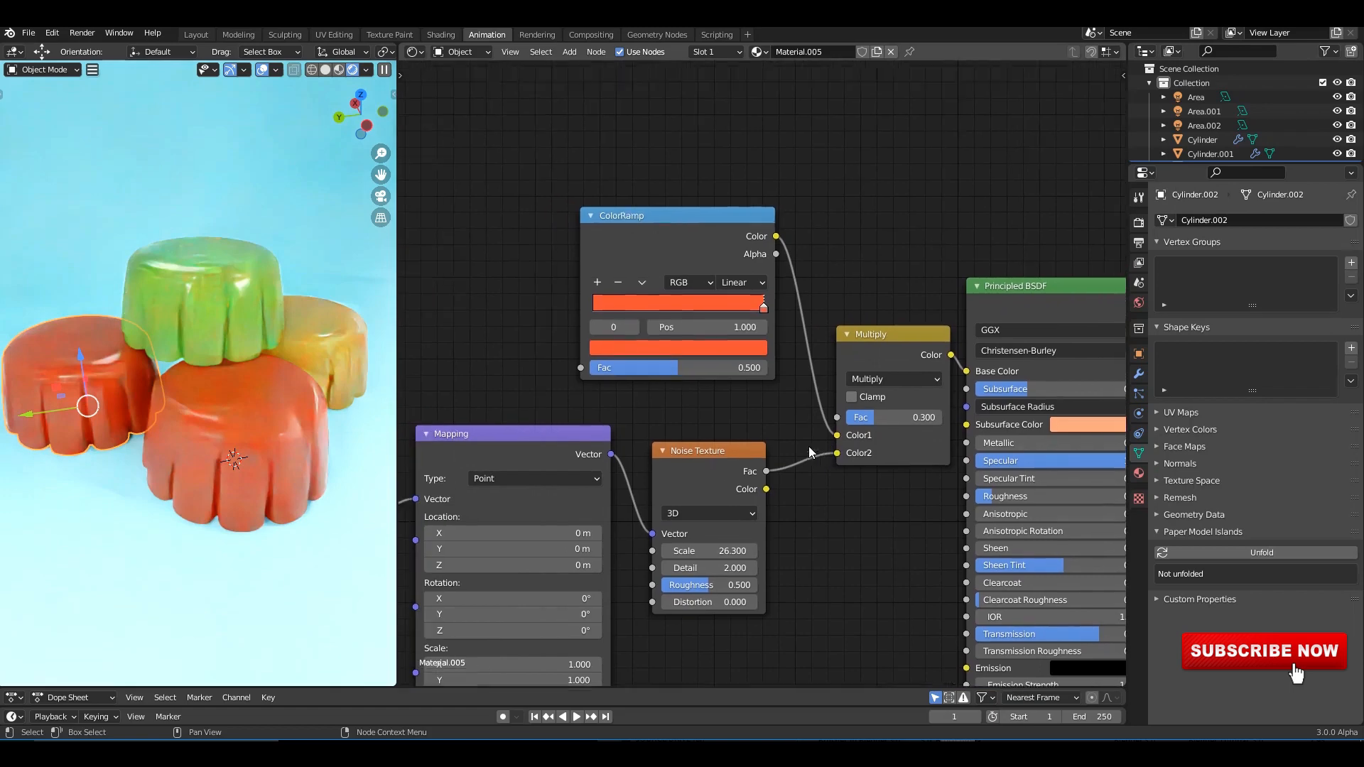
{"action": "left_click", "coordinate": [740, 348]}
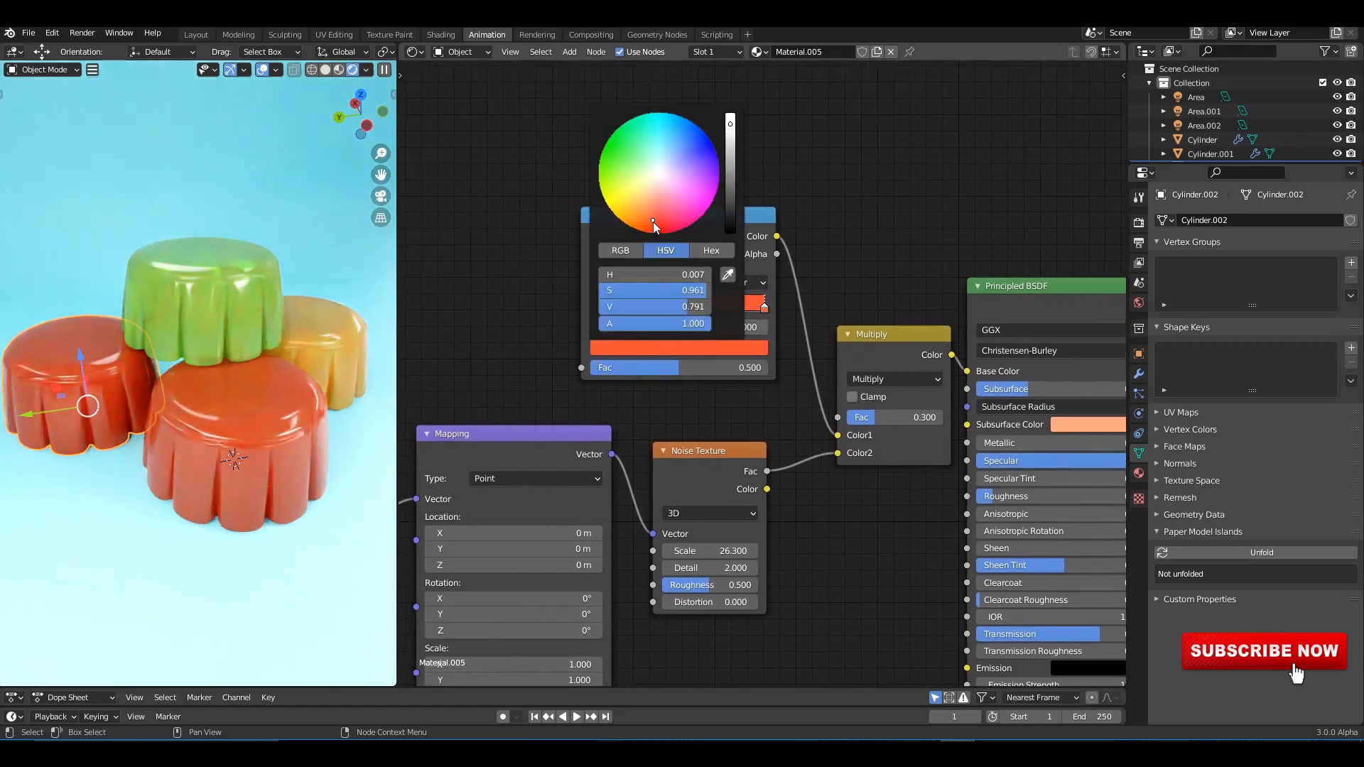
{"action": "left_click_drag", "start_coordinate": [654, 222], "coordinate": [659, 174]}
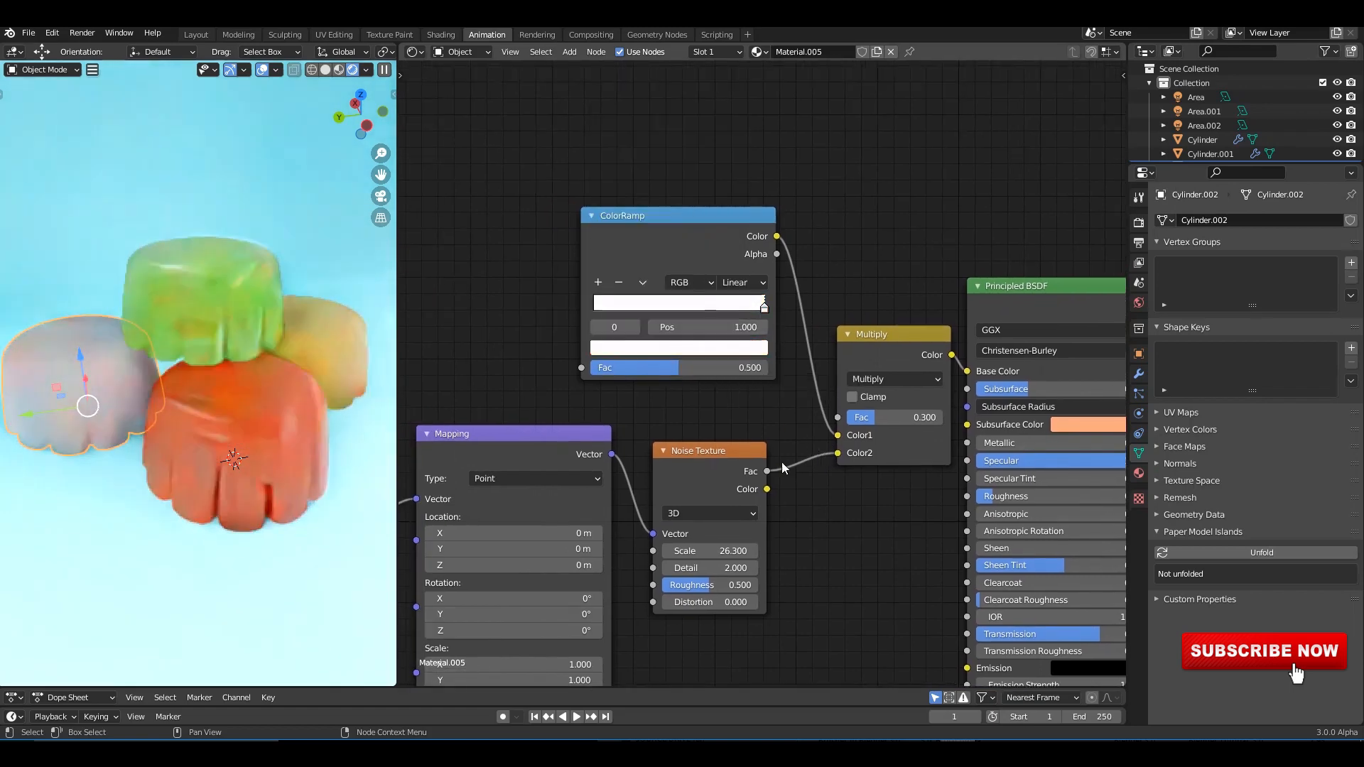
{"action": "left_click", "coordinate": [742, 348]}
{"action": "left_click_drag", "start_coordinate": [656, 163], "coordinate": [679, 135]}
{"action": "scroll", "coordinate": [824, 293], "scroll_direction": "down", "scroll_amount": 3}
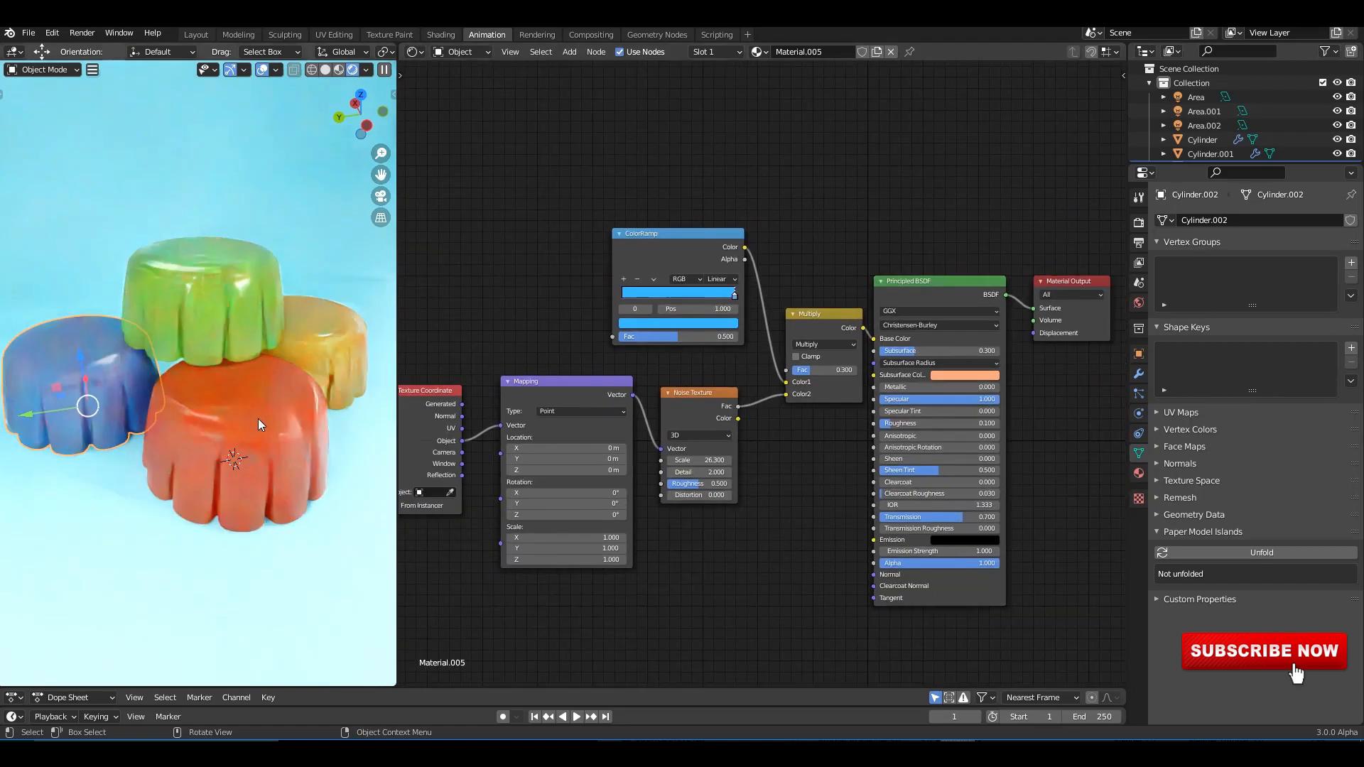
{"action": "key", "text": "ctrl+s"}
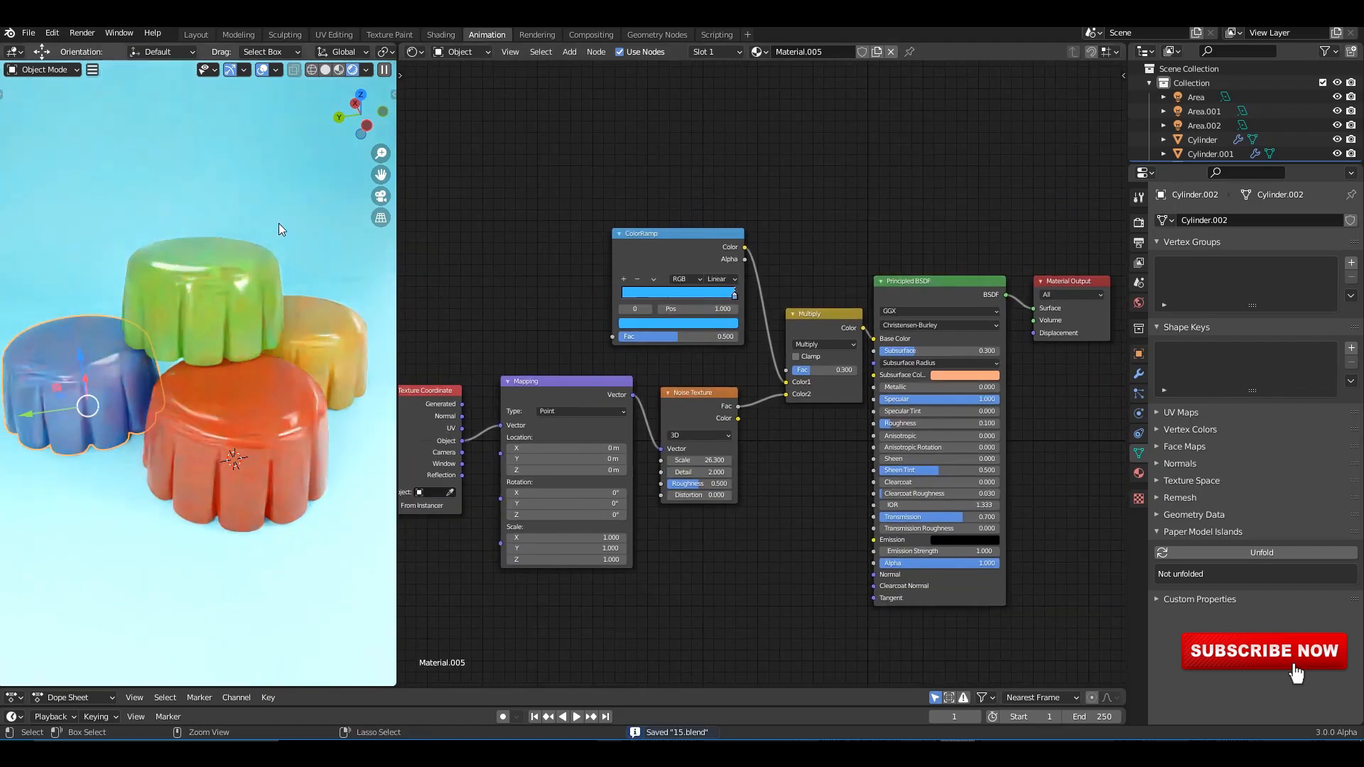
Step: Darken and desaturate the backdrop material's base color to a medium grey
{"action": "left_click", "coordinate": [297, 211]}
{"action": "middle_click_drag", "start_coordinate": [858, 362], "coordinate": [631, 372]}
{"action": "scroll", "coordinate": [741, 349], "scroll_direction": "up", "scroll_amount": 3}
{"action": "left_click", "coordinate": [755, 341]}
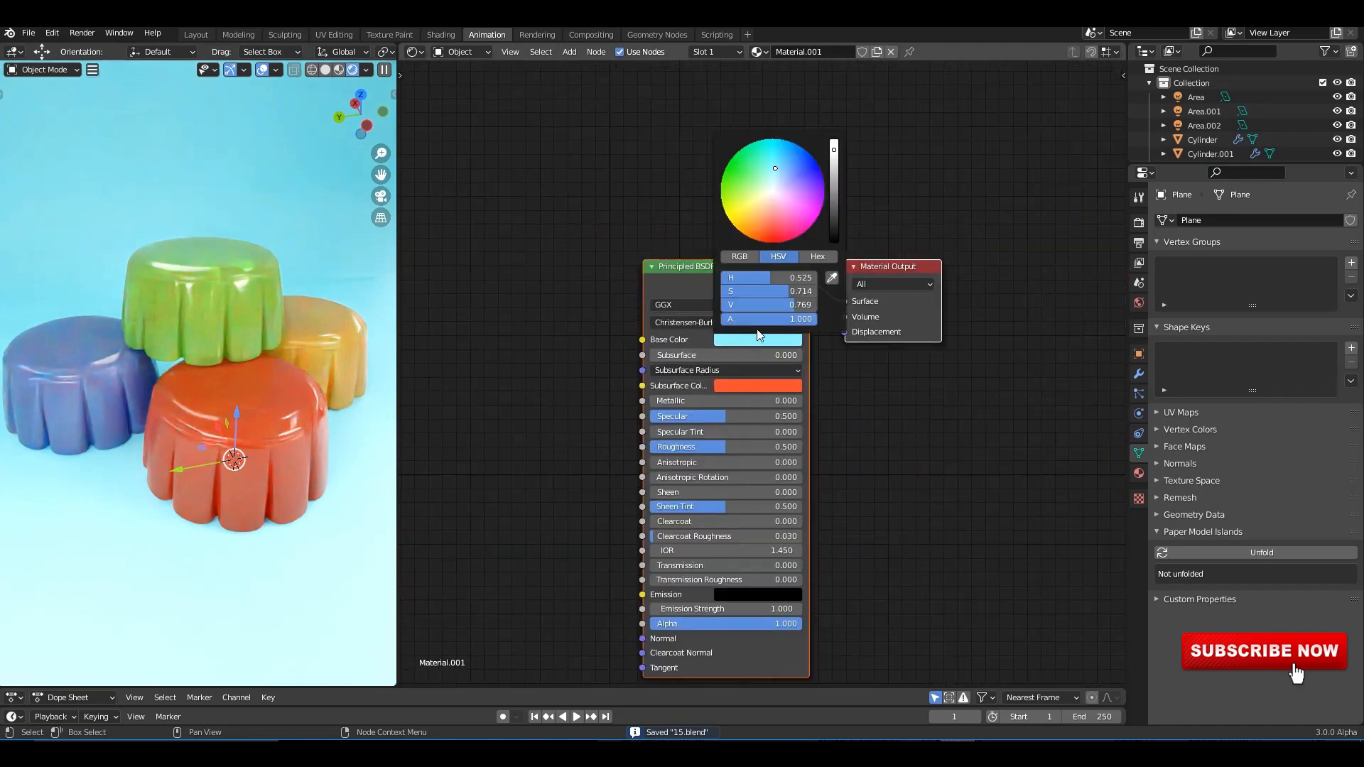
{"action": "left_click_drag", "start_coordinate": [829, 162], "coordinate": [838, 201]}
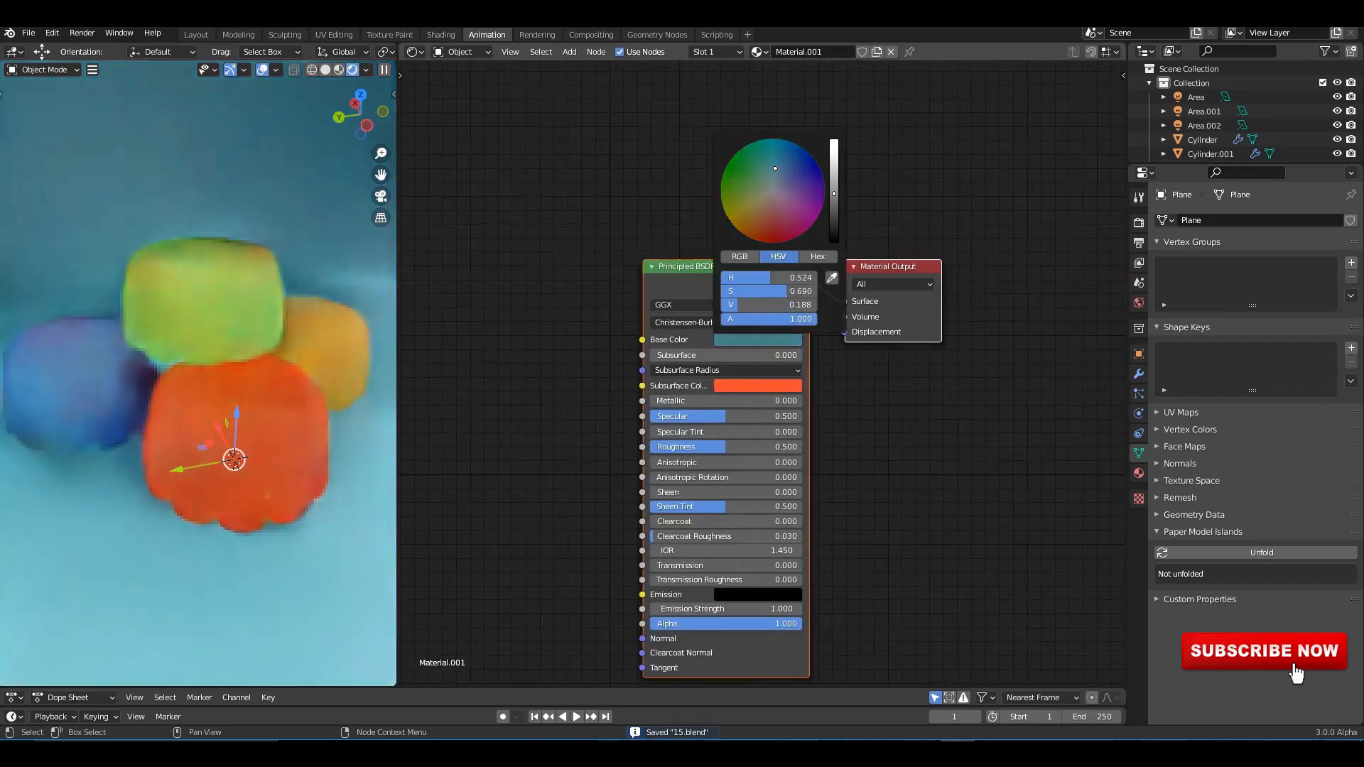
{"action": "left_click_drag", "start_coordinate": [775, 168], "coordinate": [775, 186]}
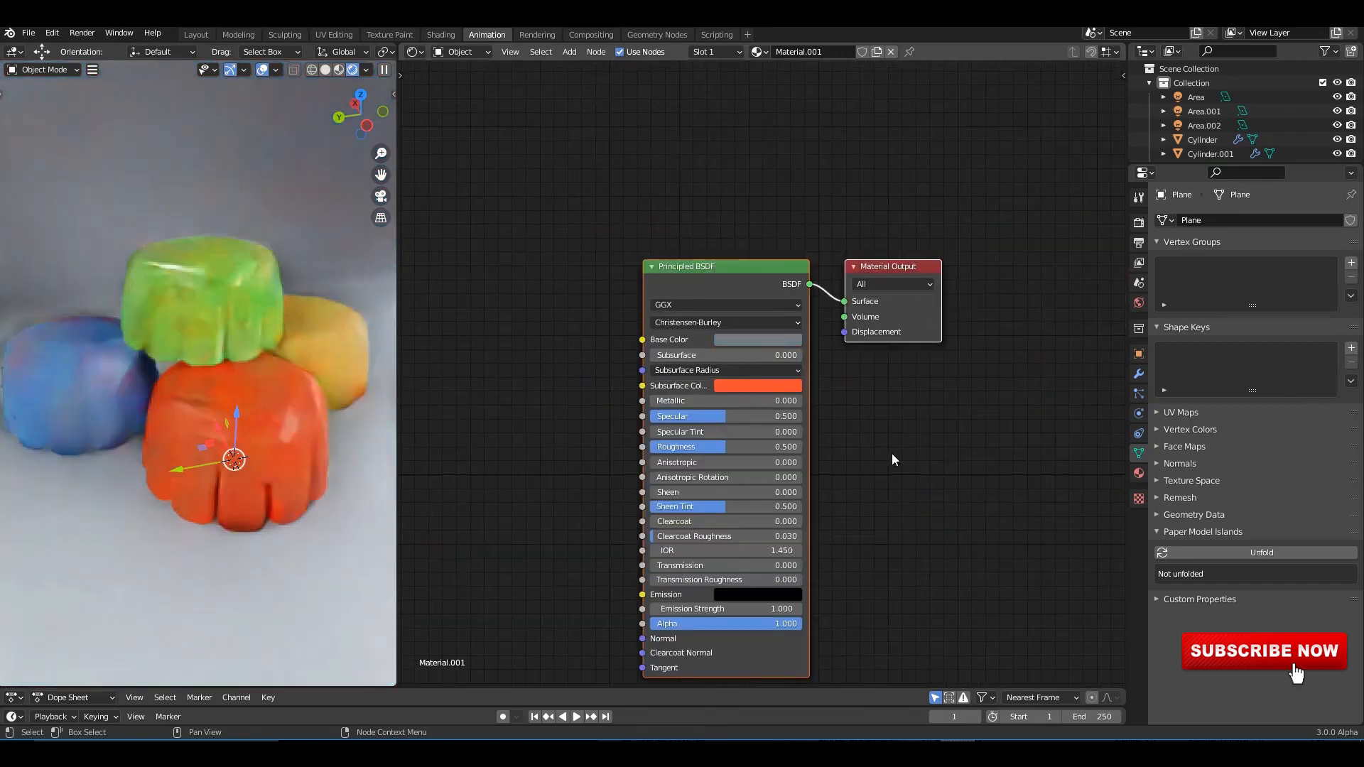
Step: Set the backdrop material's Specular to 1.000 and Roughness to 0.359, and save the file
{"action": "middle_click_drag", "start_coordinate": [745, 467], "coordinate": [729, 356]}
{"action": "scroll", "coordinate": [729, 355], "scroll_direction": "up", "scroll_amount": 1}
{"action": "left_click_drag", "start_coordinate": [703, 295], "coordinate": [795, 296]}
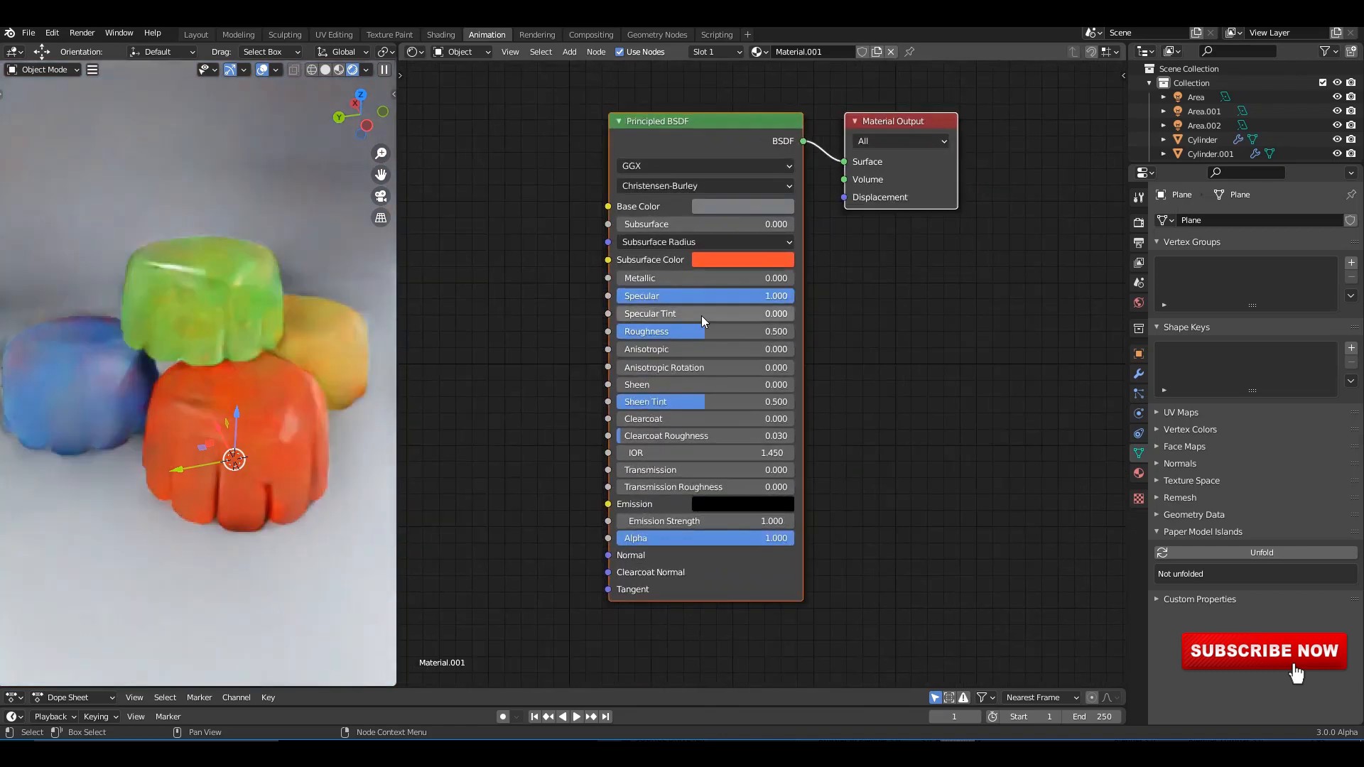
{"action": "left_click_drag", "start_coordinate": [703, 332], "coordinate": [682, 333]}
{"action": "scroll", "coordinate": [841, 329], "scroll_direction": "down", "scroll_amount": 1}
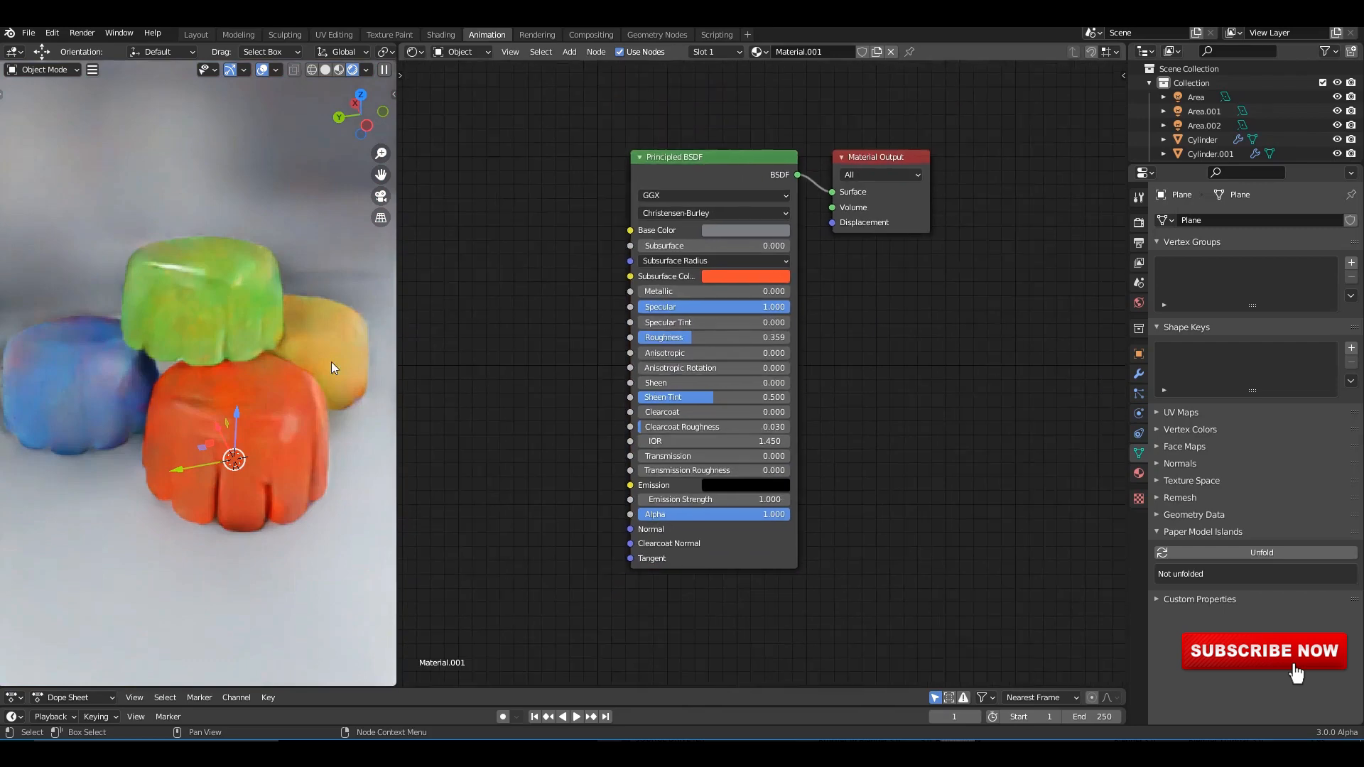
{"action": "key", "text": "ctrl+s"}
Step: Return the Shader Editor area to the 3D viewport, add a cube, and move it along Y clear of the backdrop
{"action": "left_click", "coordinate": [413, 52]}
{"action": "left_click", "coordinate": [445, 91]}
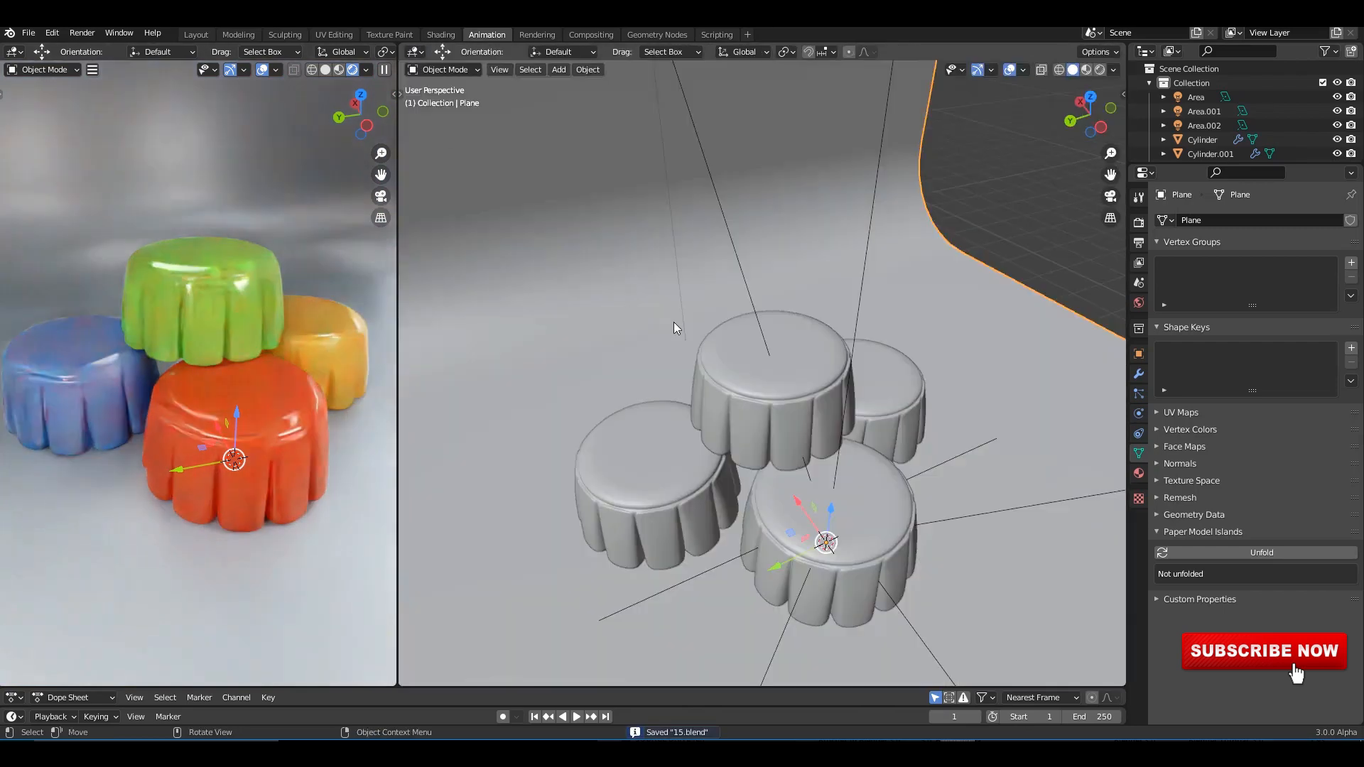
{"action": "scroll", "coordinate": [674, 322], "scroll_direction": "down", "scroll_amount": 2}
{"action": "middle_click_drag", "start_coordinate": [718, 317], "coordinate": [677, 259]}
{"action": "scroll", "coordinate": [757, 292], "scroll_direction": "down", "scroll_amount": 2}
{"action": "scroll", "coordinate": [666, 302], "scroll_direction": "up", "scroll_amount": 2}
{"action": "key", "text": "shift+a"}
{"action": "mouse_move", "coordinate": [676, 260]}
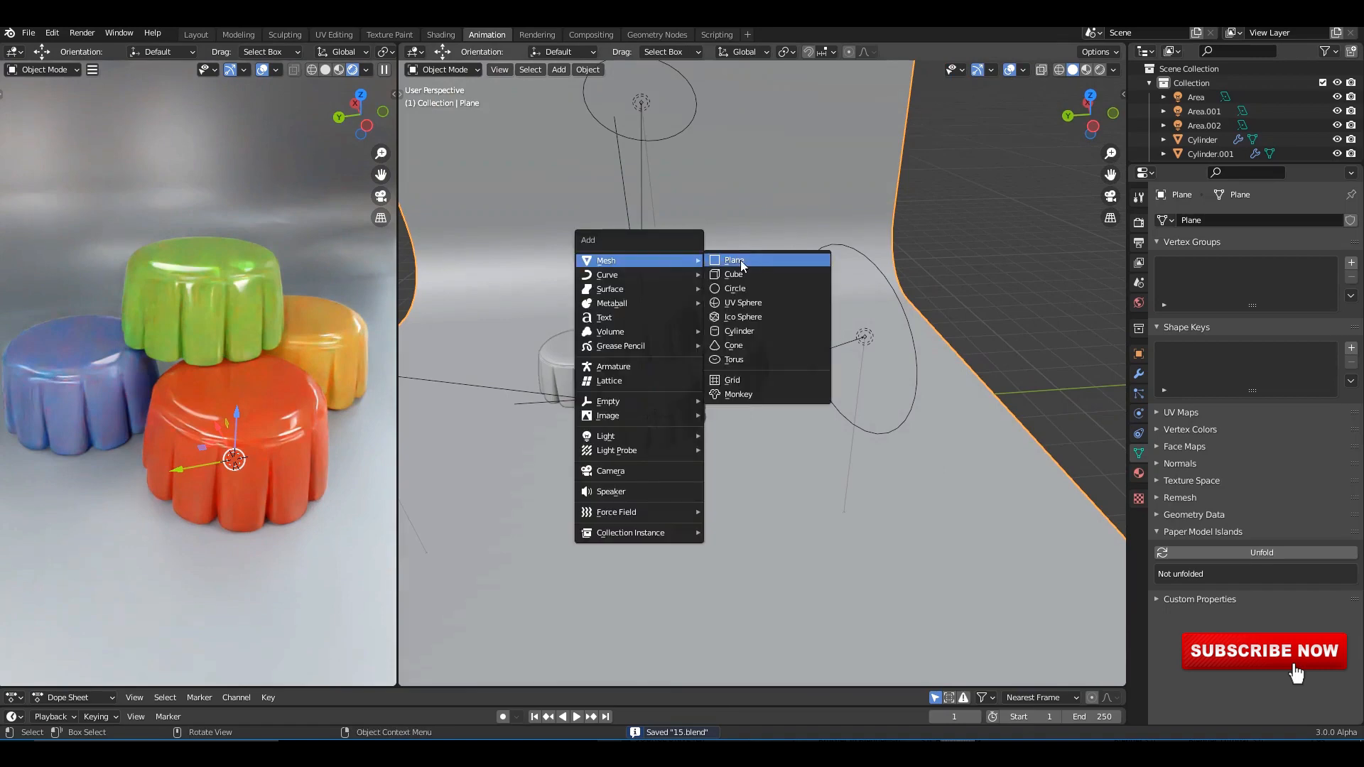
{"action": "left_click", "coordinate": [737, 274]}
{"action": "scroll", "coordinate": [717, 412], "scroll_direction": "down", "scroll_amount": 1}
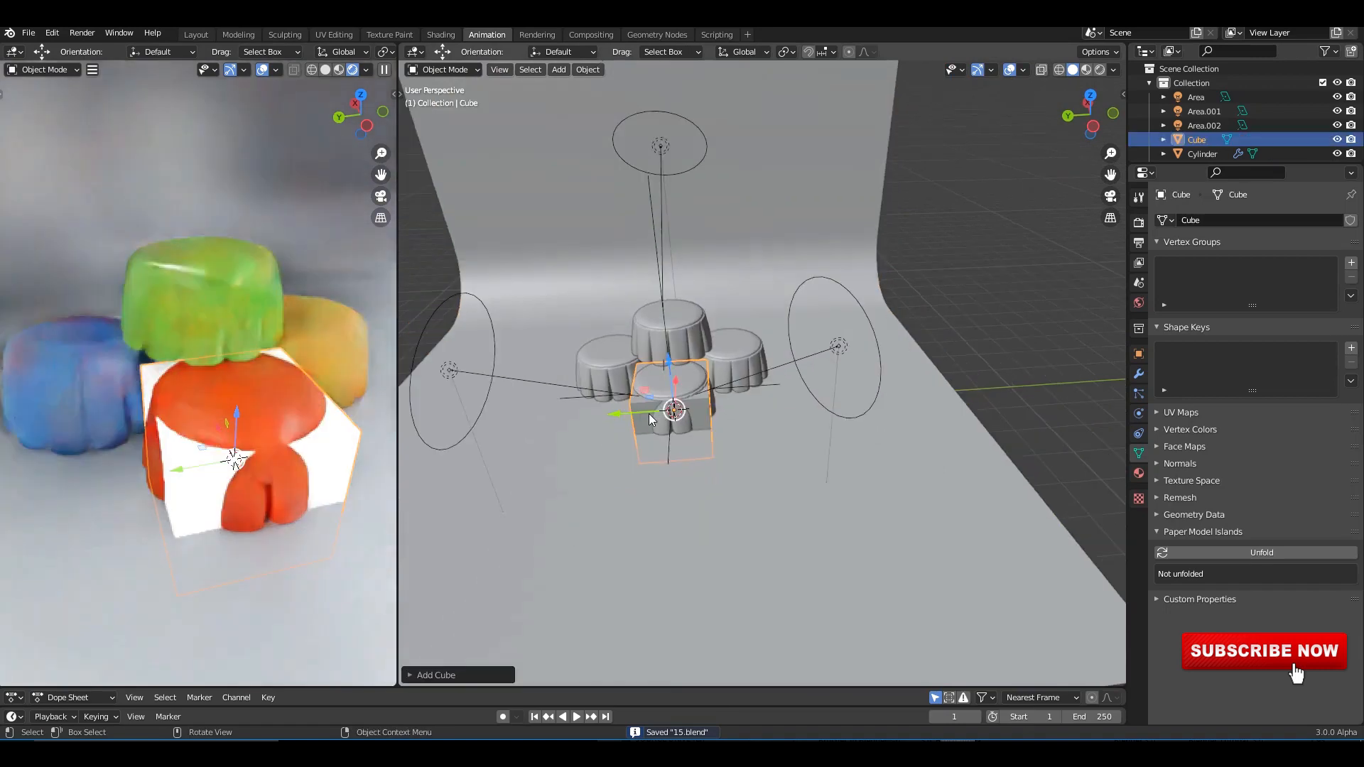
{"action": "left_click_drag", "start_coordinate": [649, 414], "coordinate": [1011, 389]}
Step: Isolate the front candy and the cube together in local view
{"action": "left_click", "coordinate": [688, 387]}
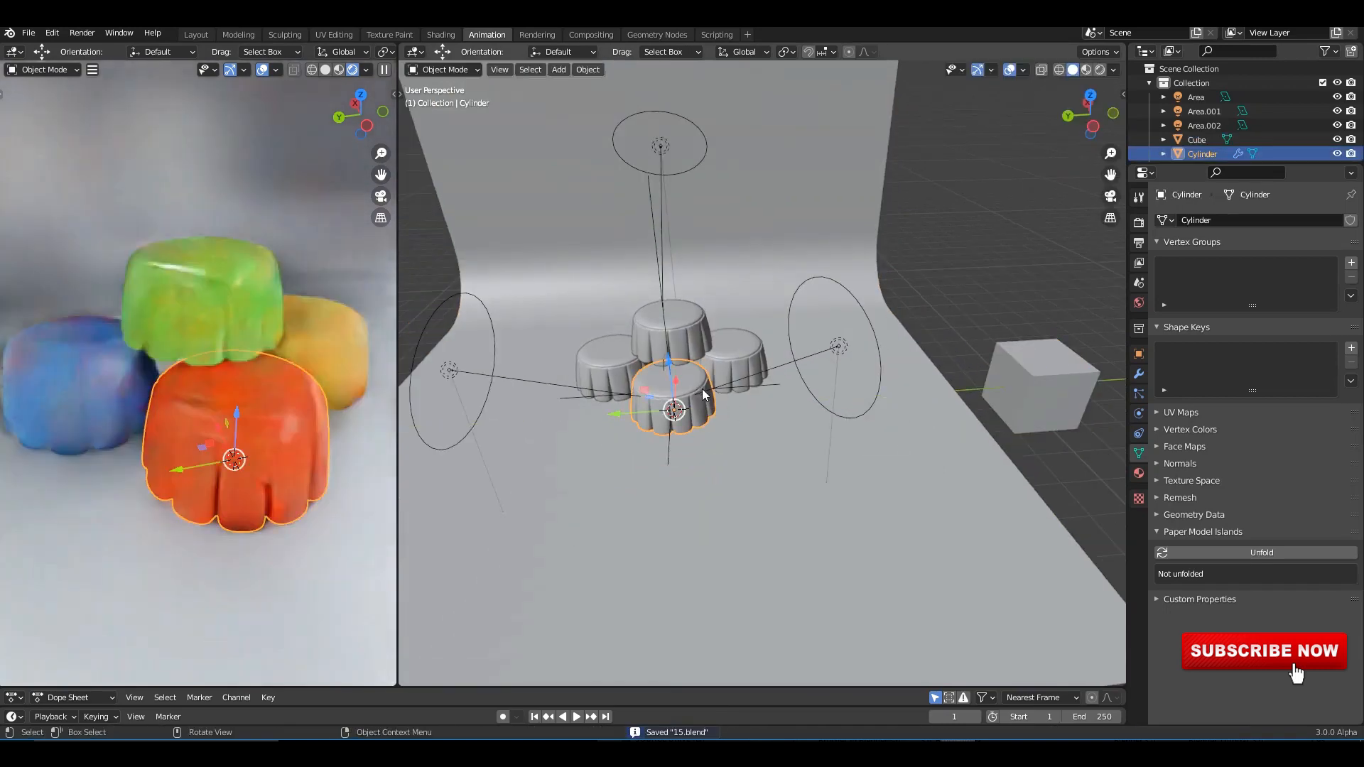
{"action": "key", "text": "KP_Divide"}
{"action": "scroll", "coordinate": [702, 382], "scroll_direction": "up", "scroll_amount": 4}
{"action": "scroll", "coordinate": [940, 341], "scroll_direction": "down", "scroll_amount": 5}
{"action": "scroll", "coordinate": [880, 445], "scroll_direction": "down", "scroll_amount": 3}
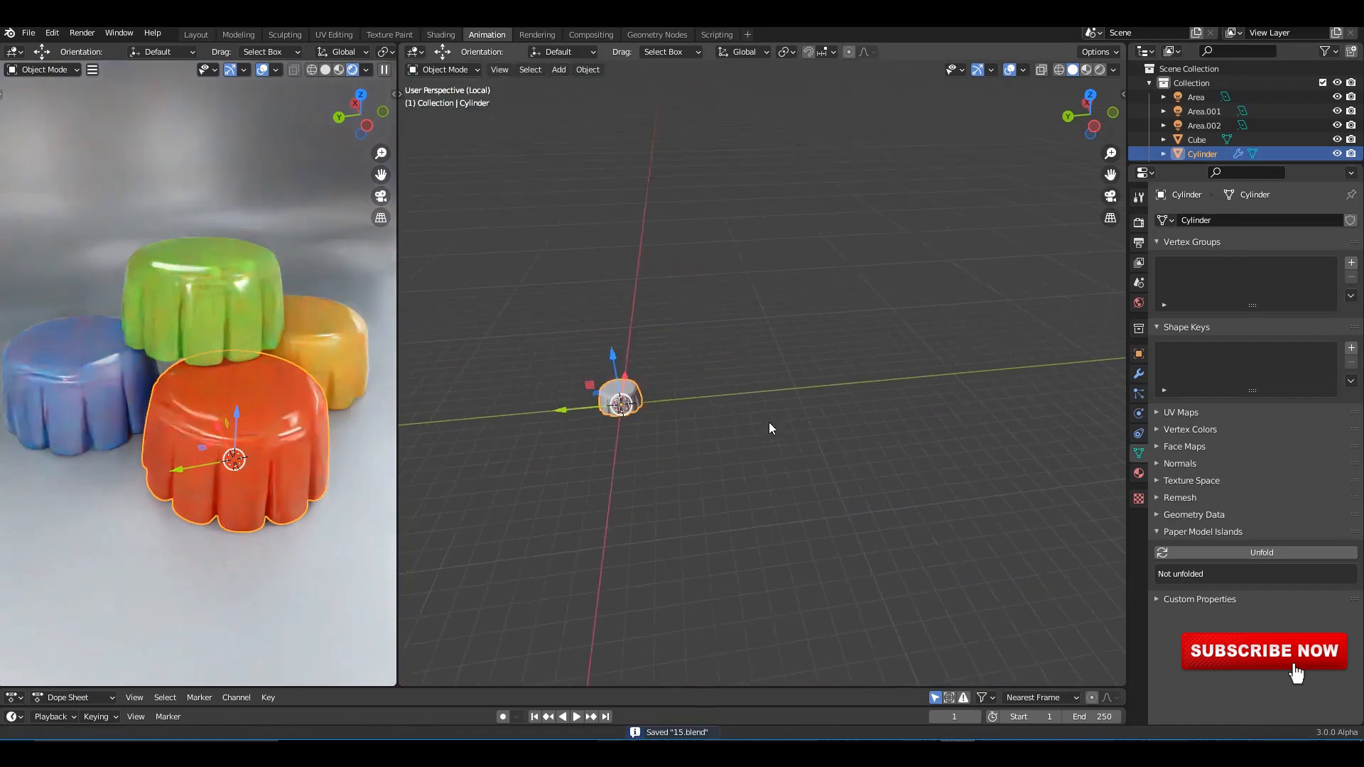
{"action": "key", "text": "KP_Divide"}
{"action": "left_click", "coordinate": [1032, 382], "text": "shift"}
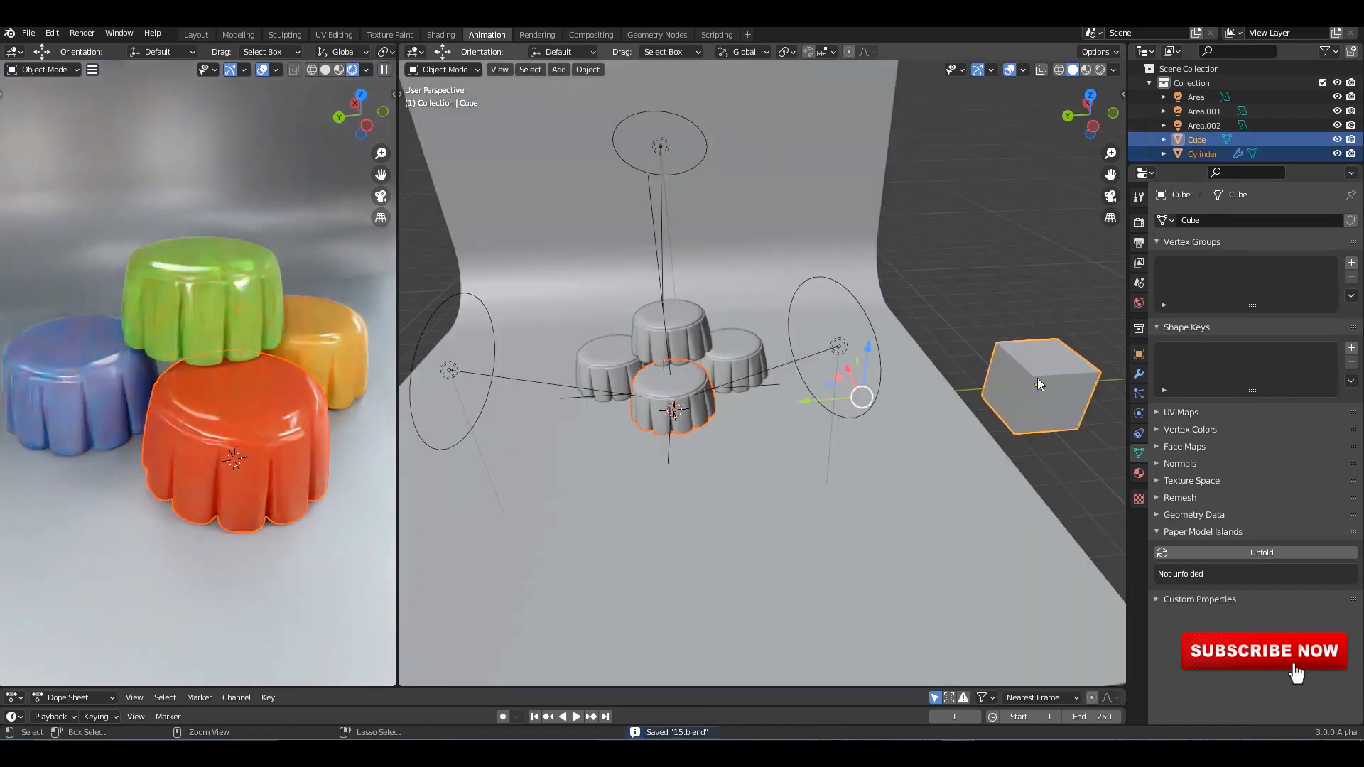
{"action": "key", "text": "KP_Divide"}
Step: Select only the cube and move it along the Y axis closer to the front candy
{"action": "left_click", "coordinate": [849, 270]}
{"action": "middle_click_drag", "start_coordinate": [849, 270], "coordinate": [974, 342]}
{"action": "left_click", "coordinate": [953, 366]}
{"action": "left_click_drag", "start_coordinate": [909, 368], "coordinate": [694, 378]}
{"action": "scroll", "coordinate": [710, 376], "scroll_direction": "up", "scroll_amount": 4}
{"action": "middle_click_drag", "start_coordinate": [854, 365], "coordinate": [1026, 334], "text": "shift"}
Step: Scale the cube down to a tiny grain and reposition it along Y beside the candy
{"action": "key", "text": "s"}
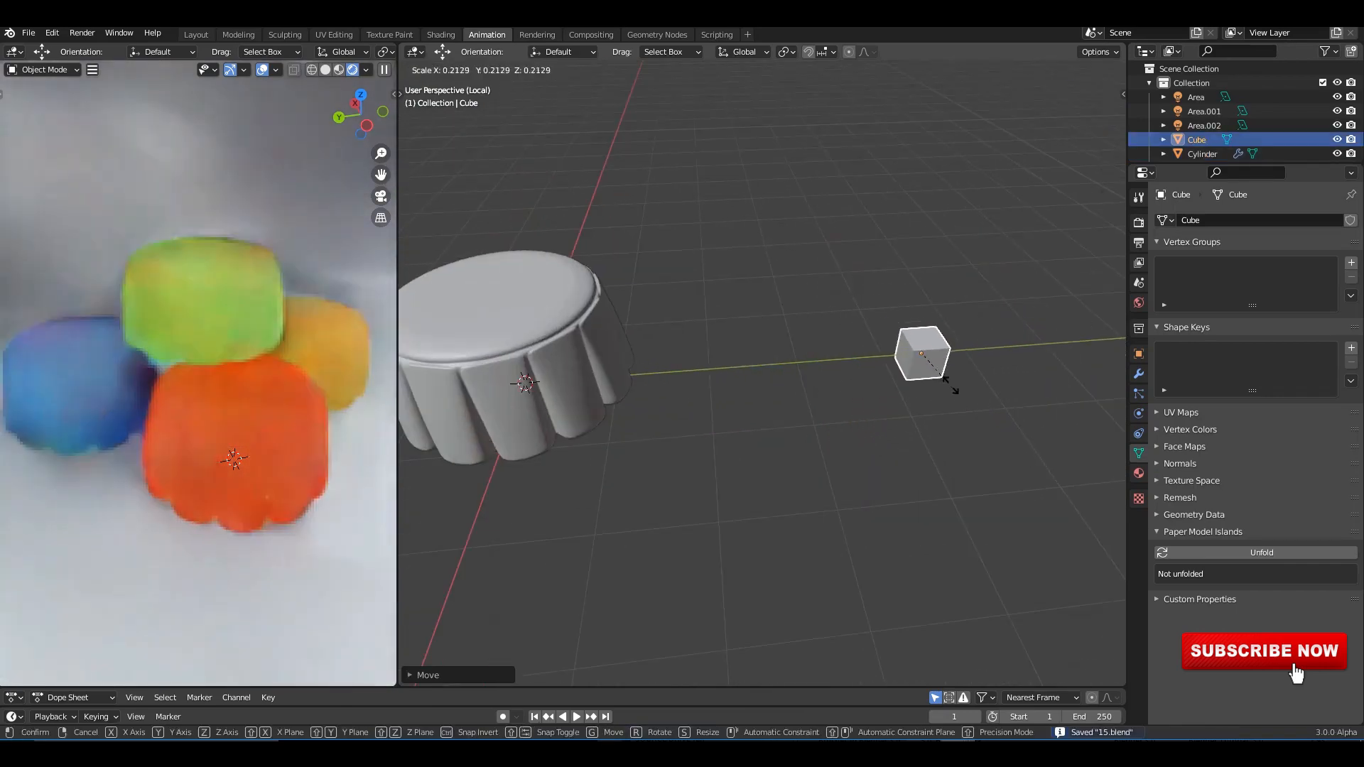
{"action": "left_click", "coordinate": [898, 364]}
{"action": "key", "text": "g"}
{"action": "key", "text": "y"}
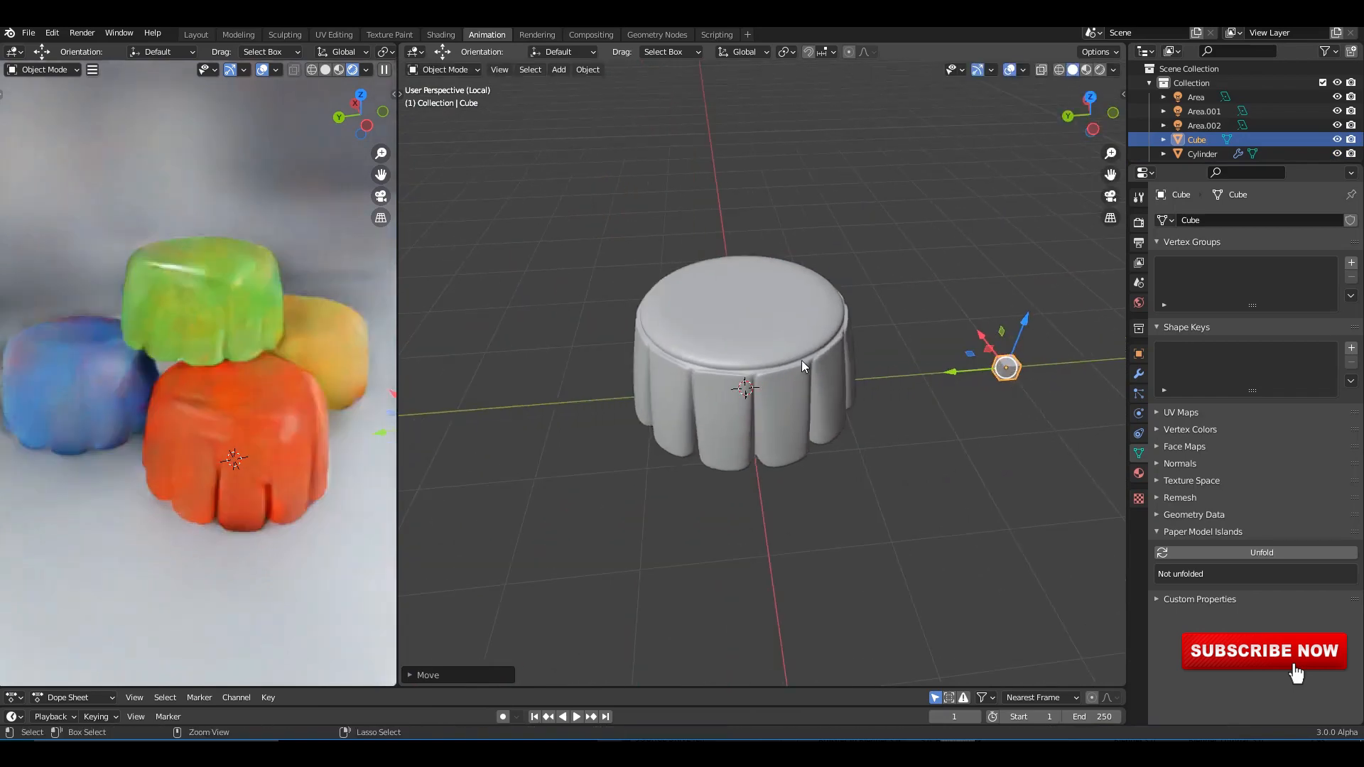
Step: Add a particle system of type Hair to the front candy and save the file
{"action": "left_click", "coordinate": [803, 367]}
{"action": "left_click", "coordinate": [1139, 375]}
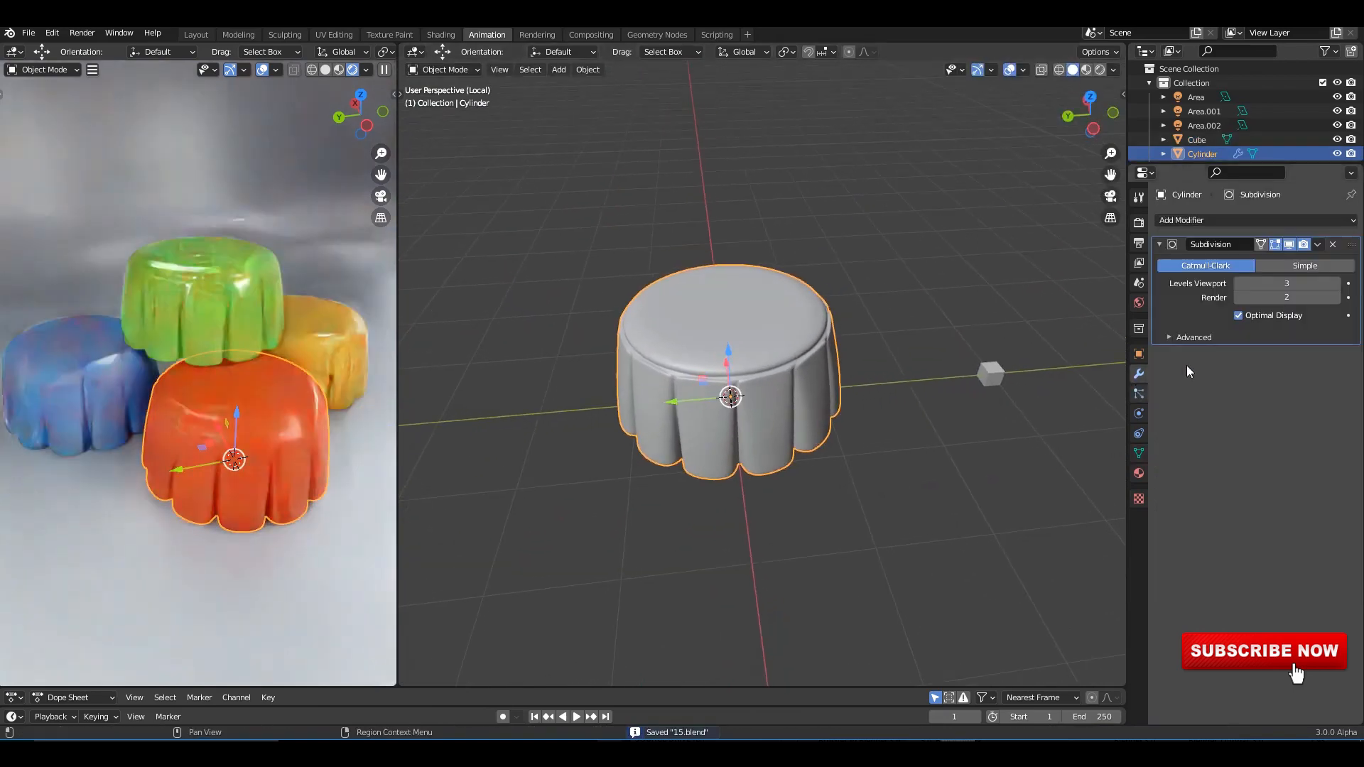
{"action": "left_click", "coordinate": [1159, 245]}
{"action": "left_click", "coordinate": [1211, 220]}
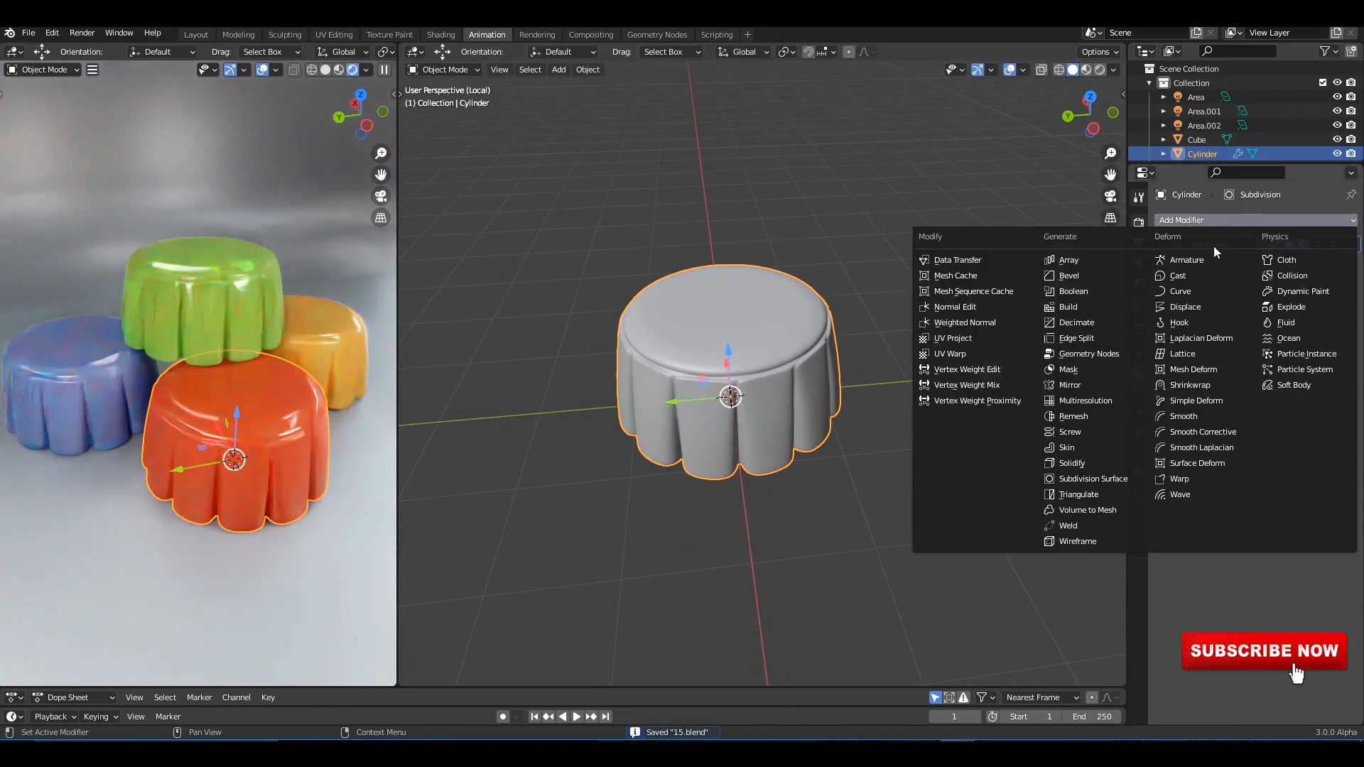
{"action": "key", "text": "Escape"}
{"action": "left_click", "coordinate": [1139, 395]}
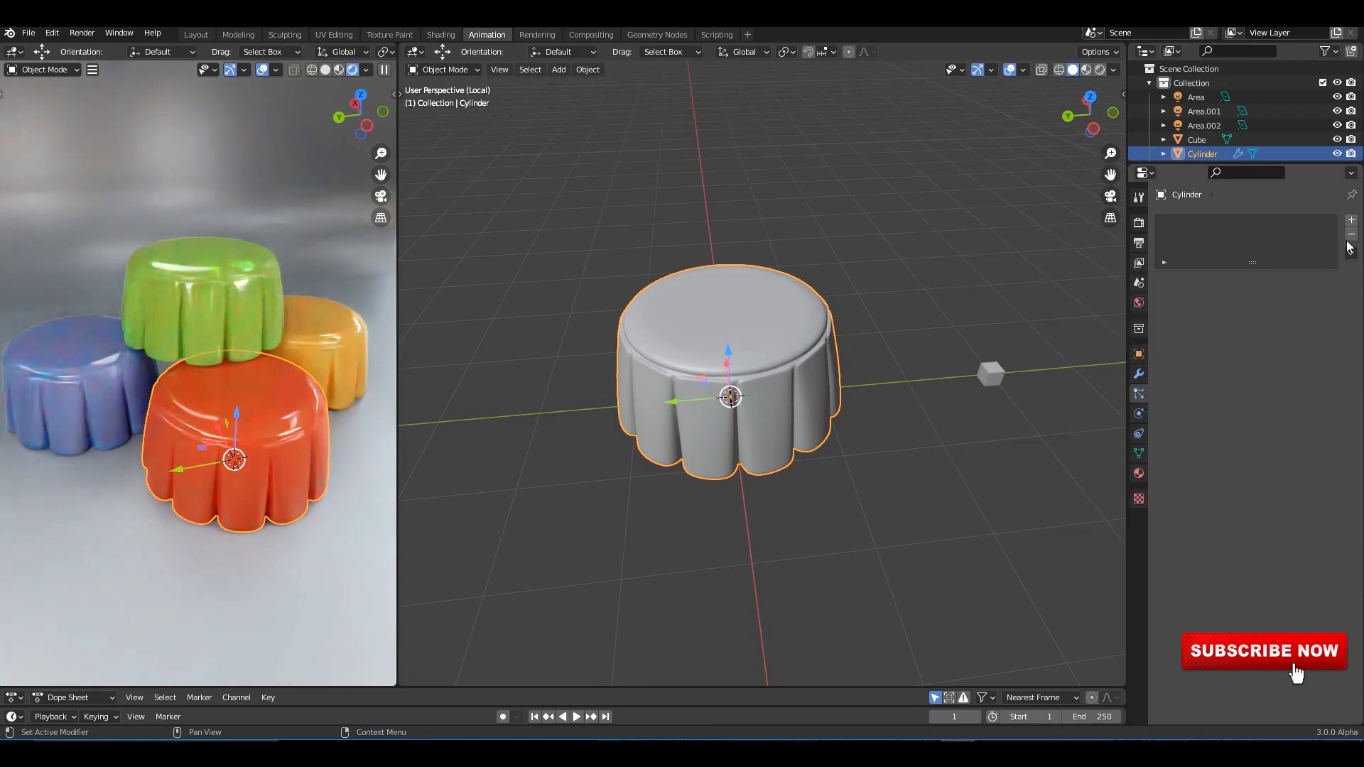
{"action": "left_click", "coordinate": [1351, 220]}
{"action": "key", "text": "ctrl+s"}
{"action": "middle_click_drag", "start_coordinate": [825, 389], "coordinate": [797, 368]}
{"action": "key", "text": "space"}
{"action": "left_click", "coordinate": [1306, 299]}
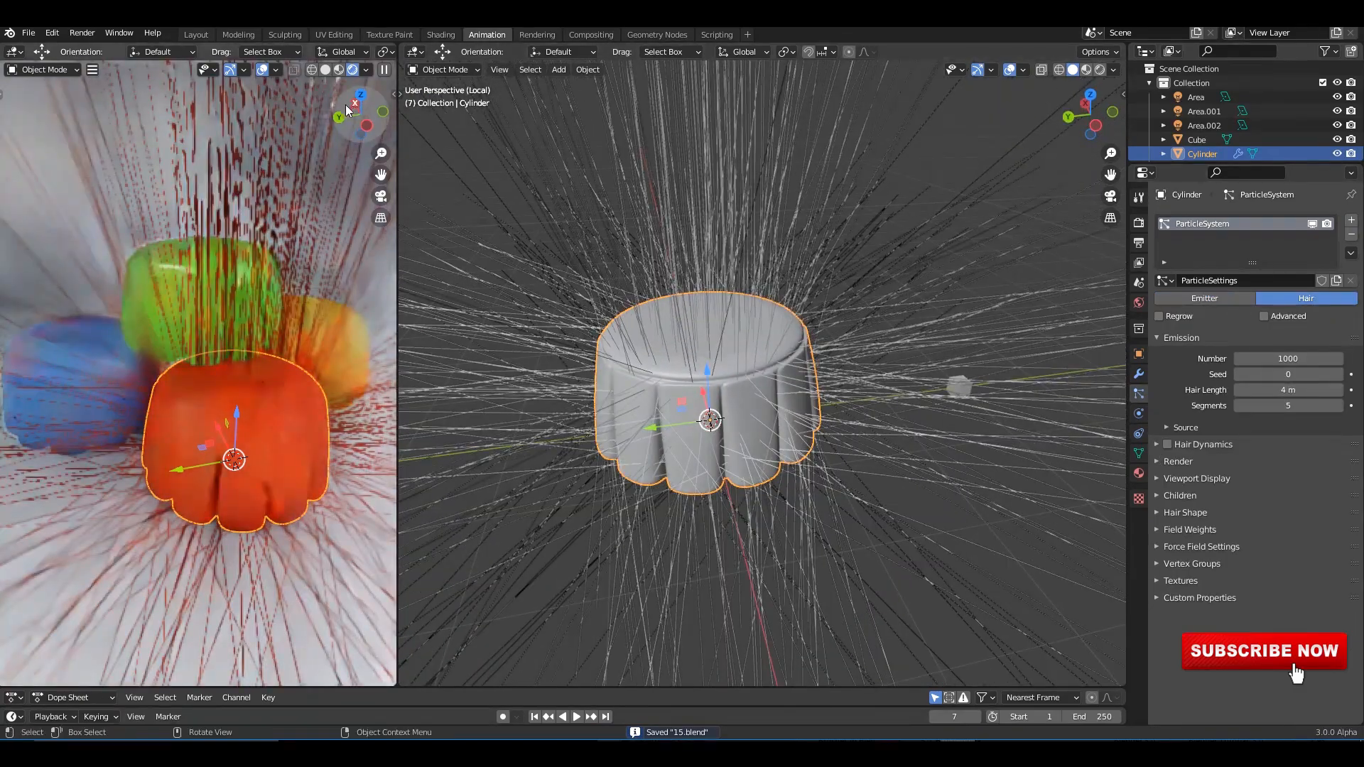
Step: Switch the rendered viewport to Material Preview, isolate the candy there in local view, and save the file
{"action": "left_click", "coordinate": [339, 70]}
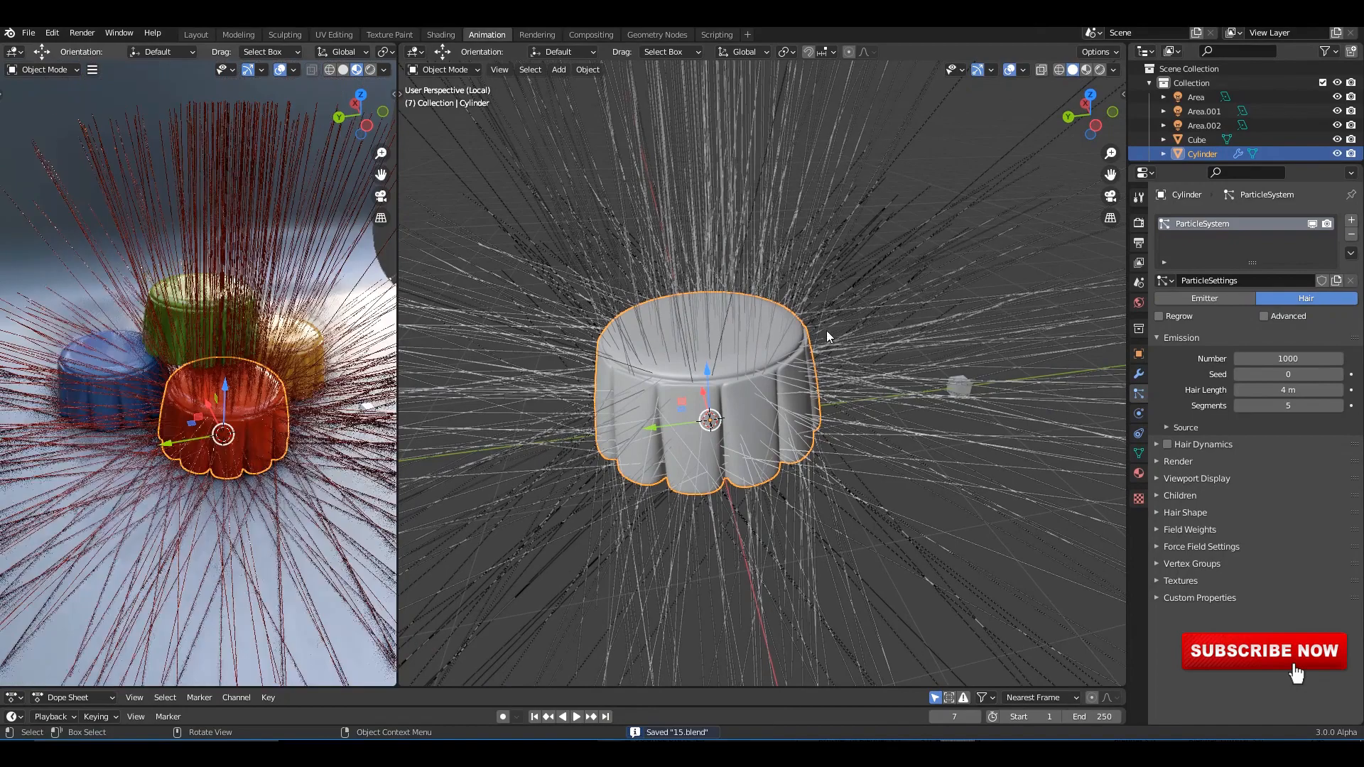
{"action": "scroll", "coordinate": [756, 300], "scroll_direction": "up", "scroll_amount": 2}
{"action": "key", "text": "KP_Divide"}
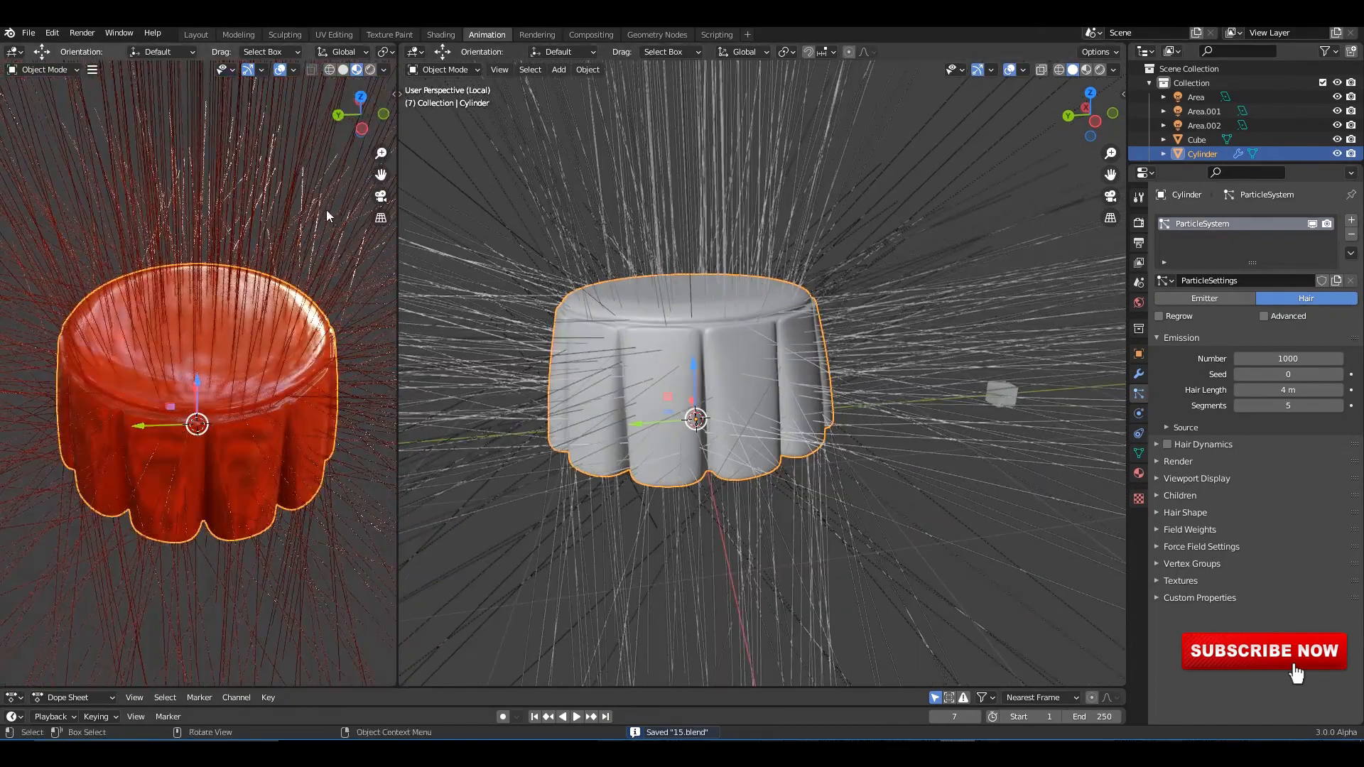
{"action": "middle_click_drag", "start_coordinate": [865, 451], "coordinate": [822, 382]}
{"action": "key", "text": "ctrl+s"}
{"action": "scroll", "coordinate": [820, 377], "scroll_direction": "down", "scroll_amount": 2}
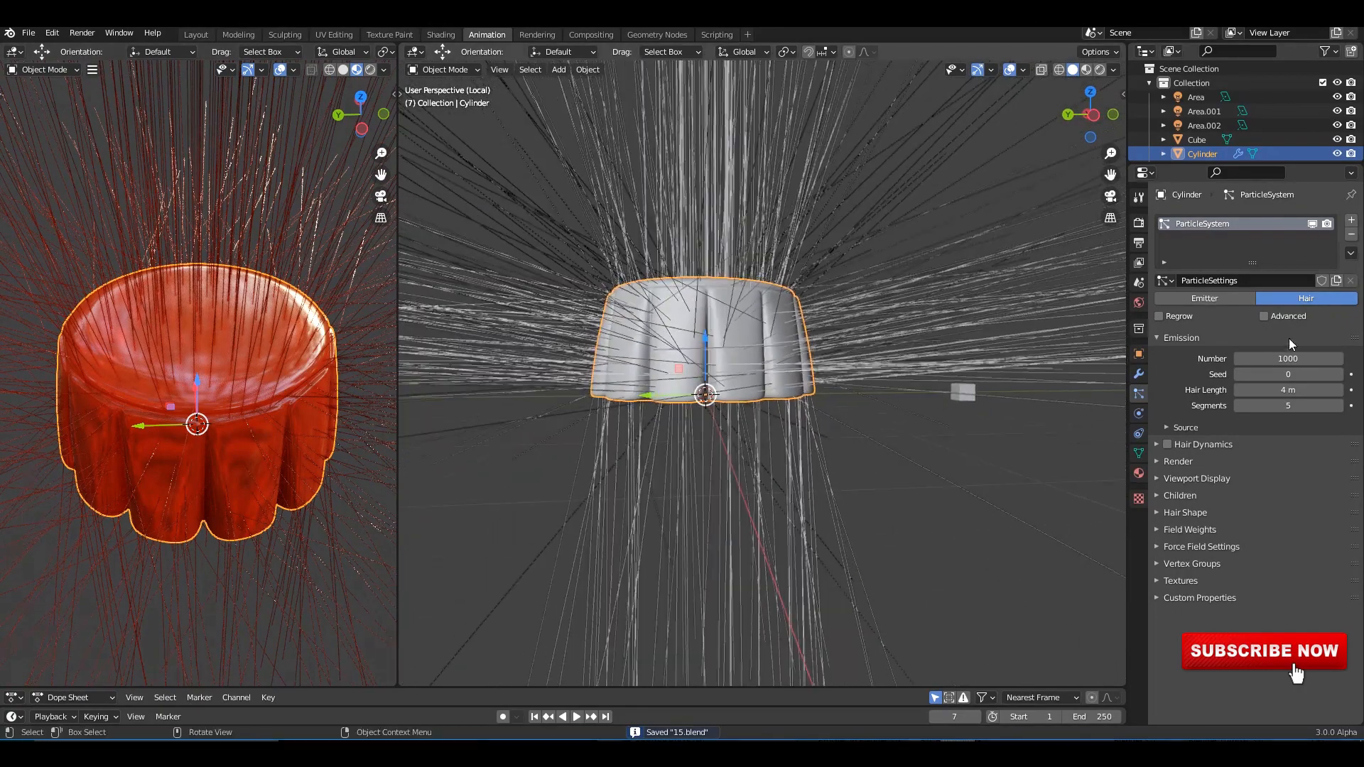
Step: Set the hair emission number to 989 and inspect the Hair Shape and Children settings
{"action": "left_click_drag", "start_coordinate": [1288, 358], "coordinate": [1236, 359]}
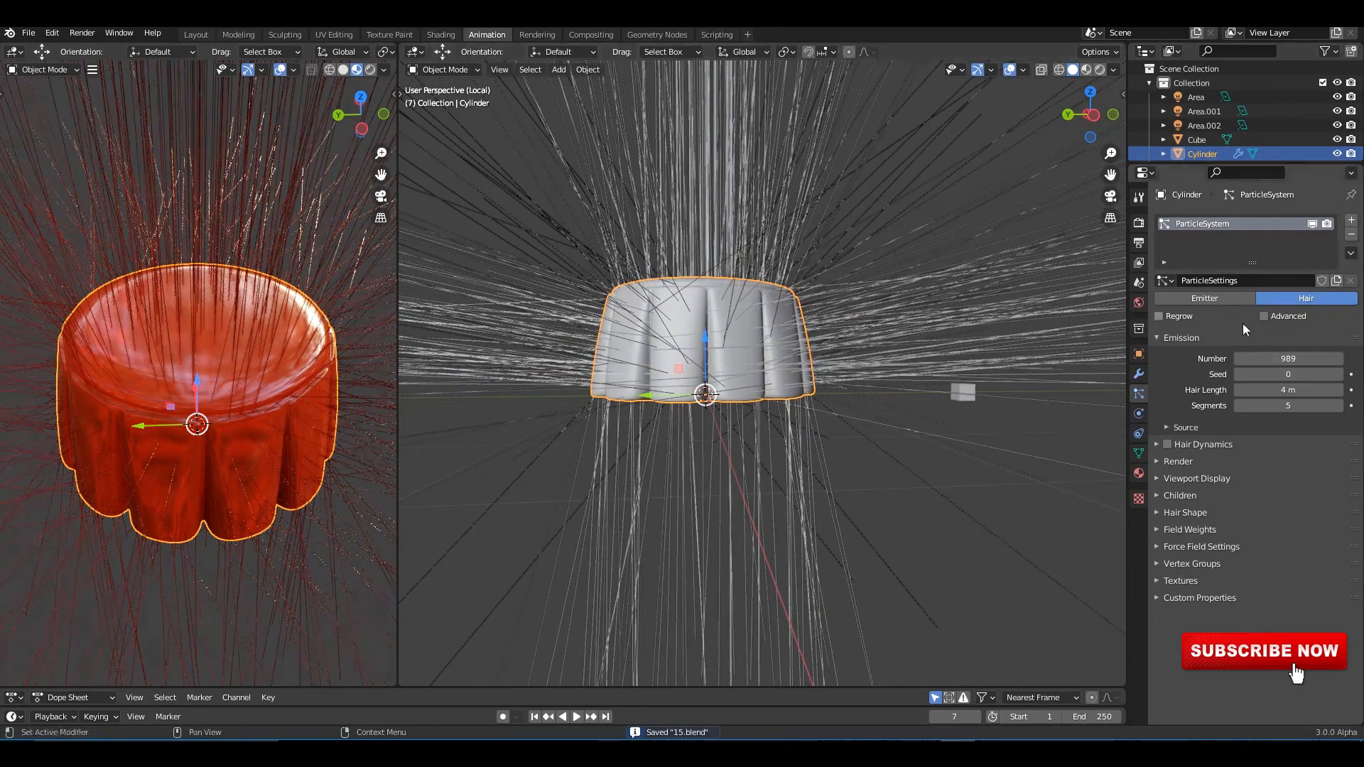
{"action": "left_click", "coordinate": [1161, 513]}
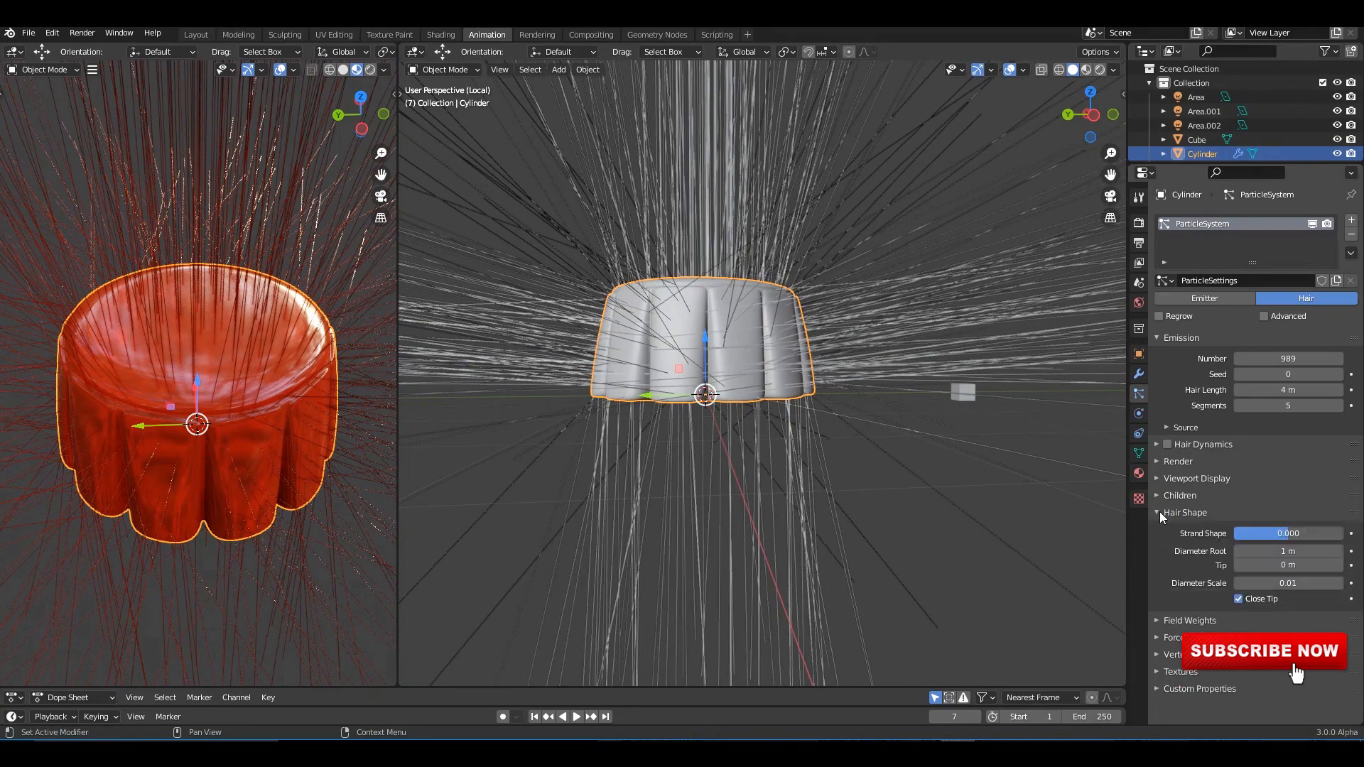
{"action": "left_click", "coordinate": [1161, 513]}
{"action": "left_click", "coordinate": [1157, 497]}
{"action": "left_click", "coordinate": [1157, 497]}
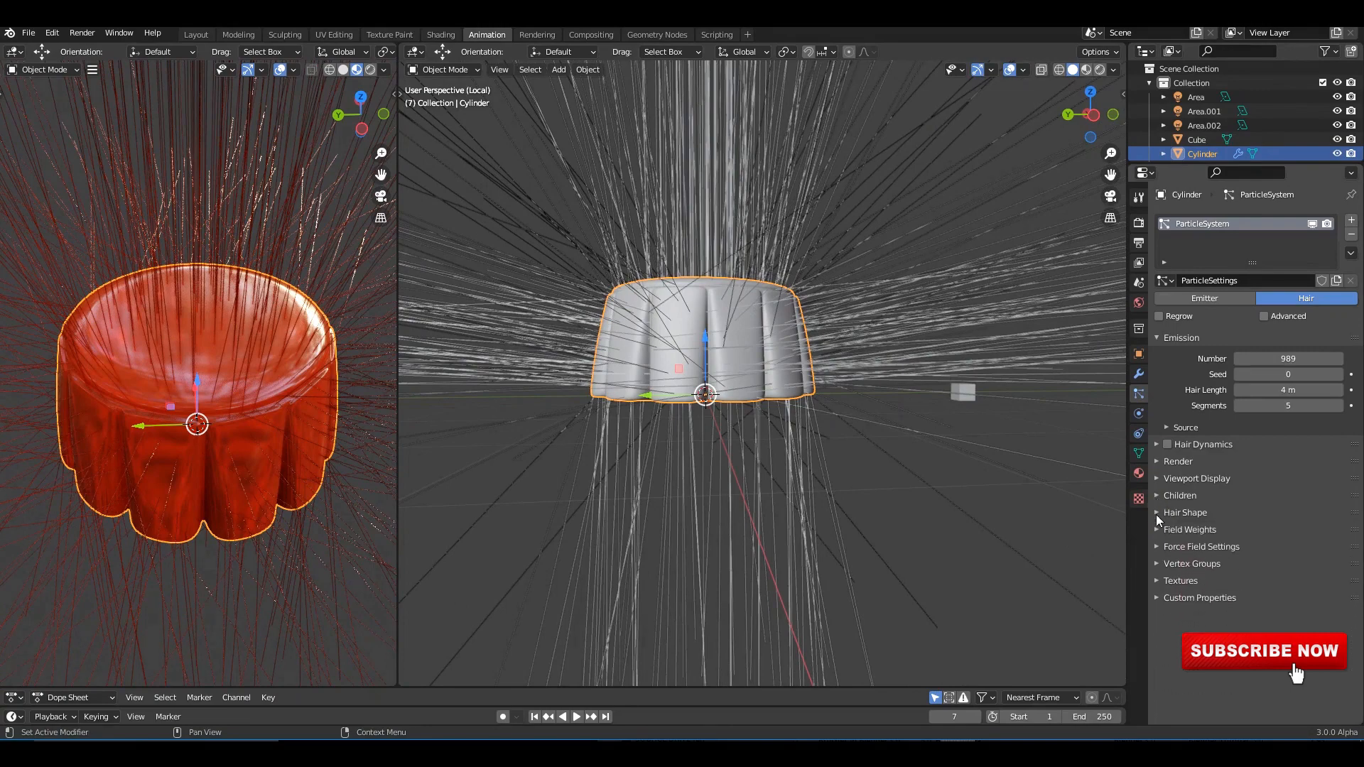
Step: Enable the advanced particle settings and set the hair particles to render as Object
{"action": "left_click", "coordinate": [1266, 317]}
{"action": "left_click", "coordinate": [1194, 512]}
{"action": "scroll", "coordinate": [1258, 508], "scroll_direction": "down", "scroll_amount": 3}
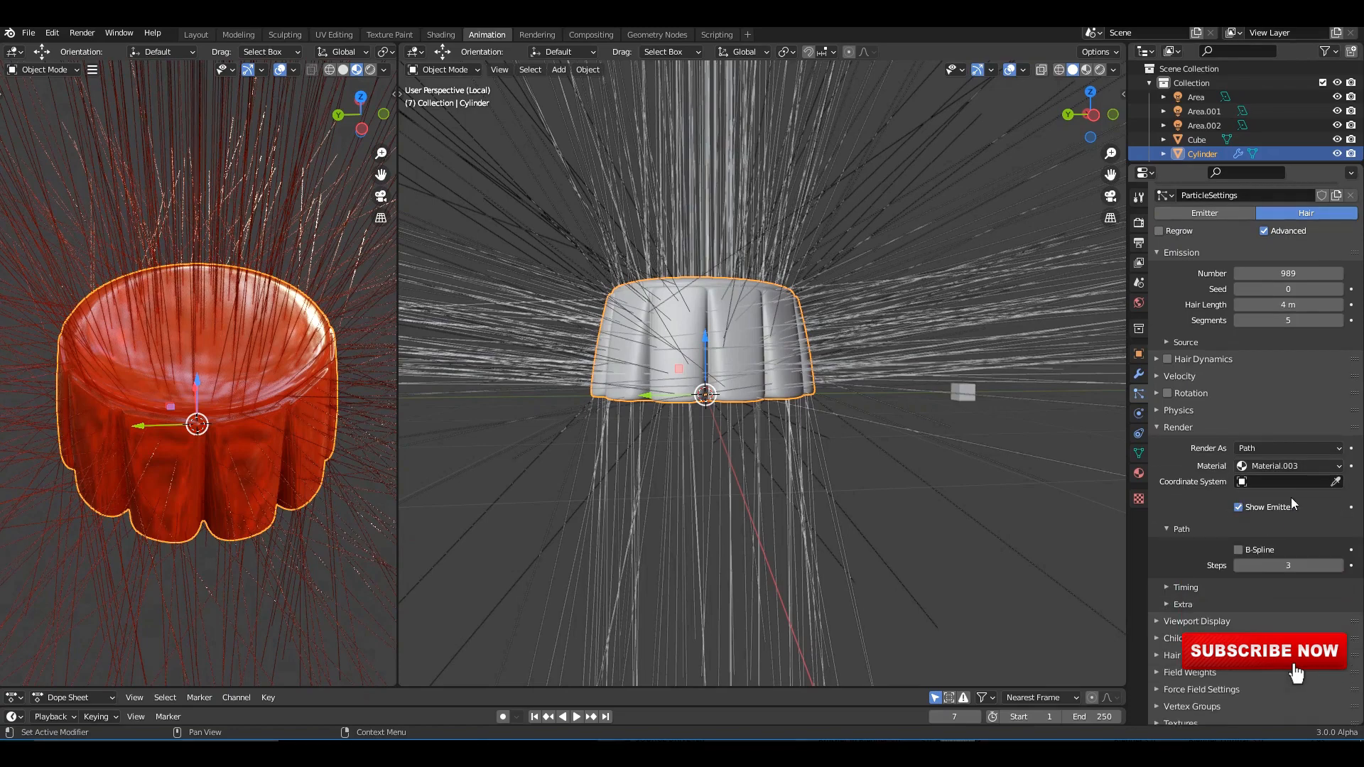
{"action": "left_click", "coordinate": [1336, 482]}
{"action": "left_click", "coordinate": [963, 391]}
{"action": "left_click", "coordinate": [1272, 448]}
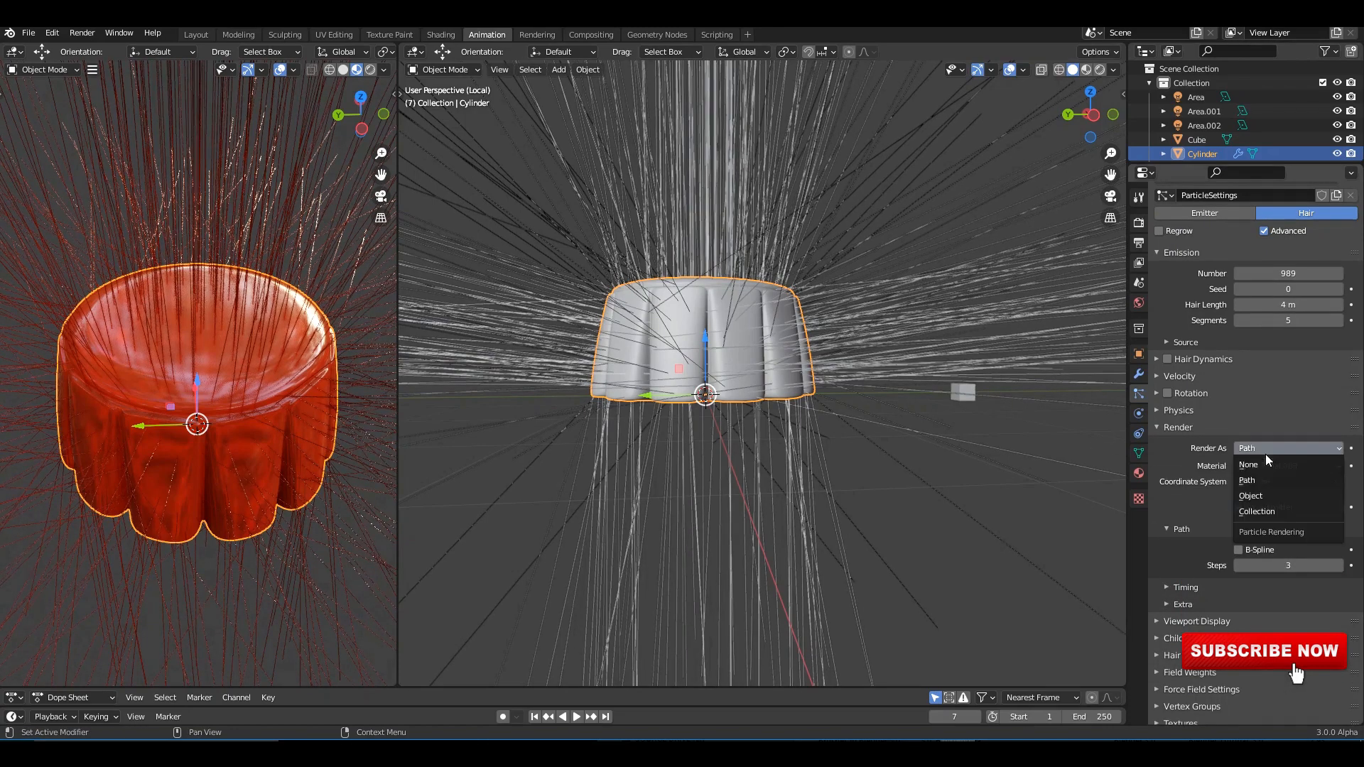
{"action": "left_click", "coordinate": [1315, 495]}
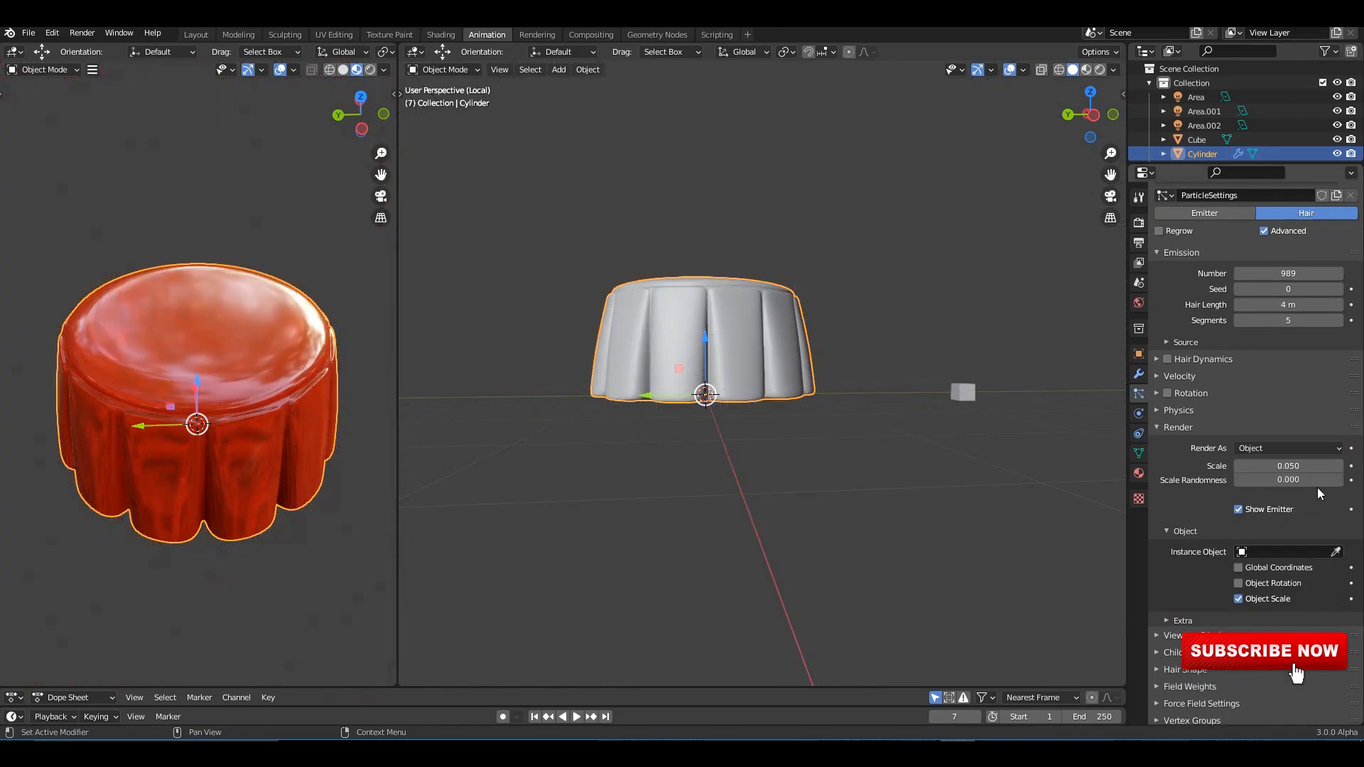
Step: Assign the small cube as the particles' instance object and save the file
{"action": "left_click", "coordinate": [1336, 552]}
{"action": "left_click", "coordinate": [963, 392]}
{"action": "left_click", "coordinate": [898, 294]}
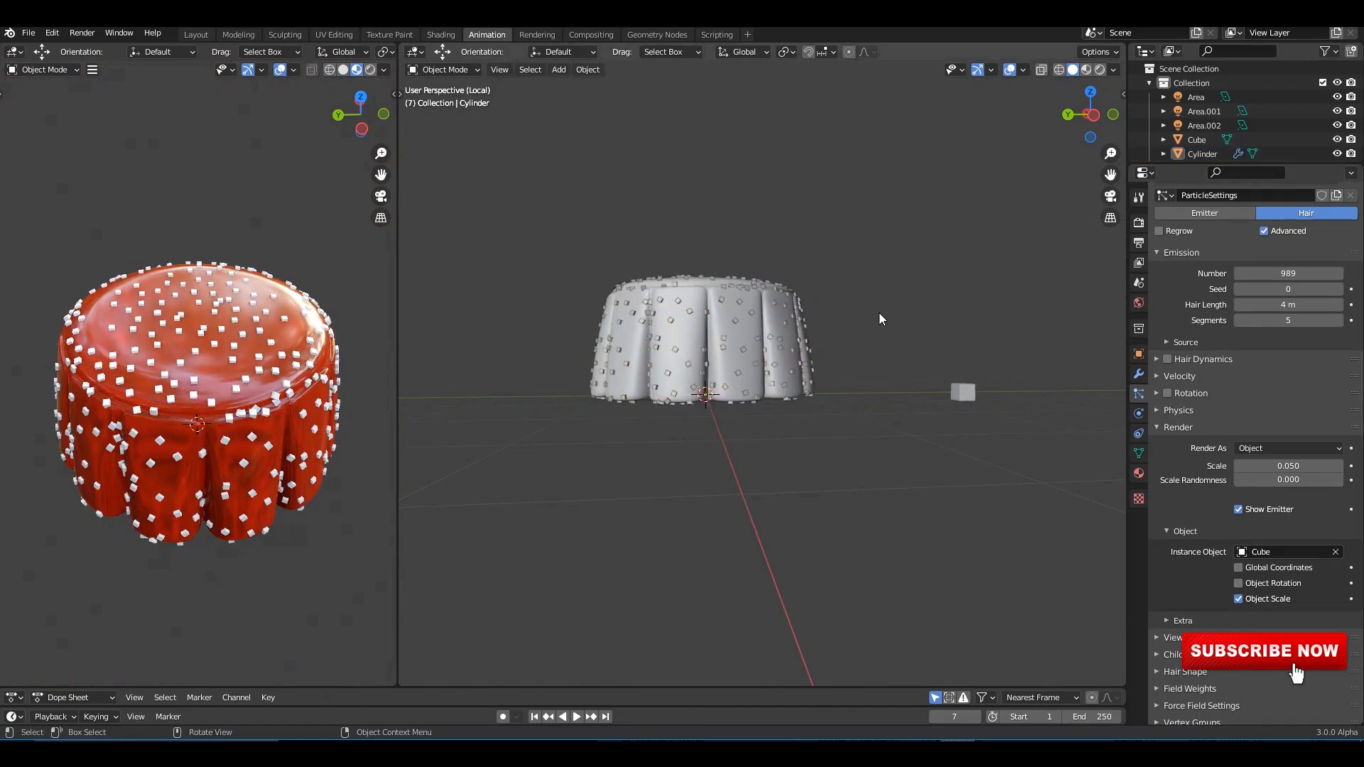
{"action": "middle_click_drag", "start_coordinate": [880, 313], "coordinate": [876, 358]}
{"action": "key", "text": "ctrl+s"}
{"action": "scroll", "coordinate": [1059, 366], "scroll_direction": "up", "scroll_amount": 3}
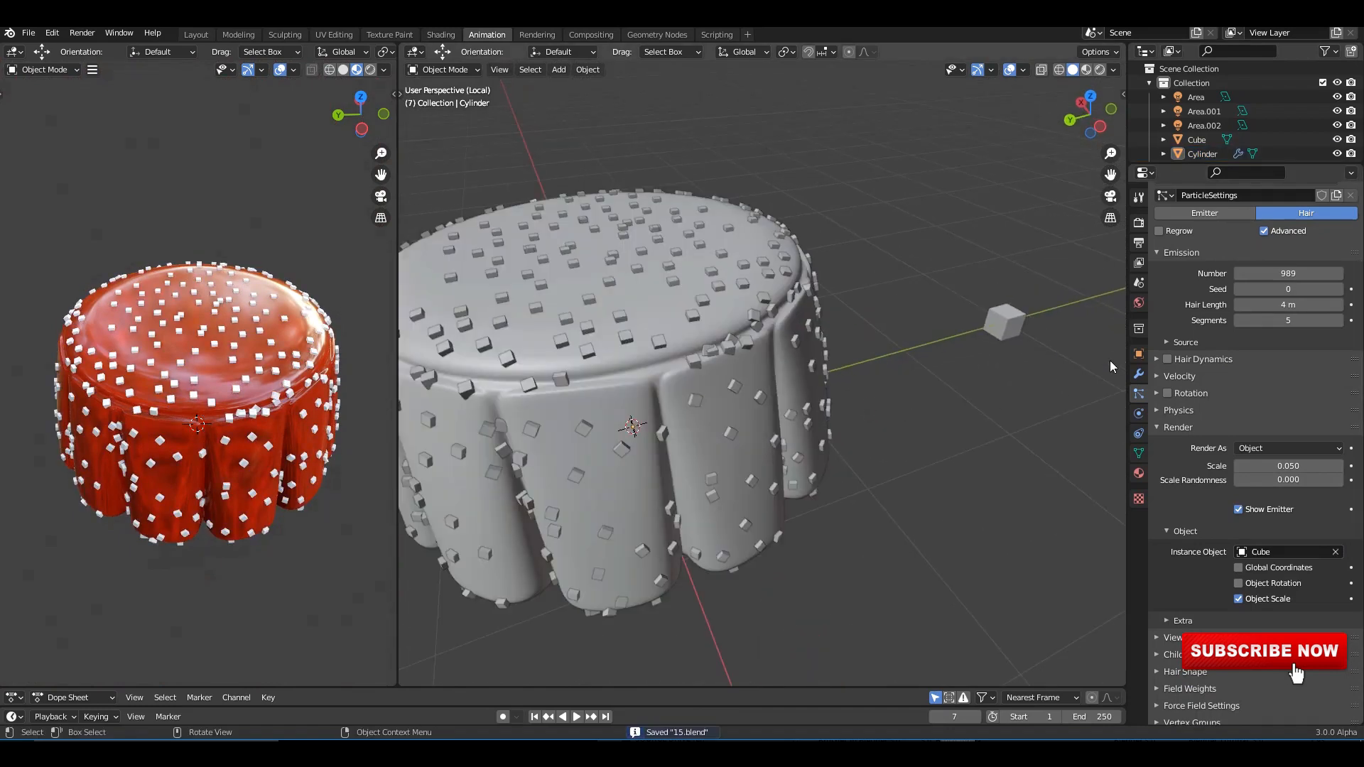
Step: Set the candy's particle emission number to 10000 and save the file
{"action": "left_click", "coordinate": [1010, 328]}
{"action": "left_click", "coordinate": [797, 324]}
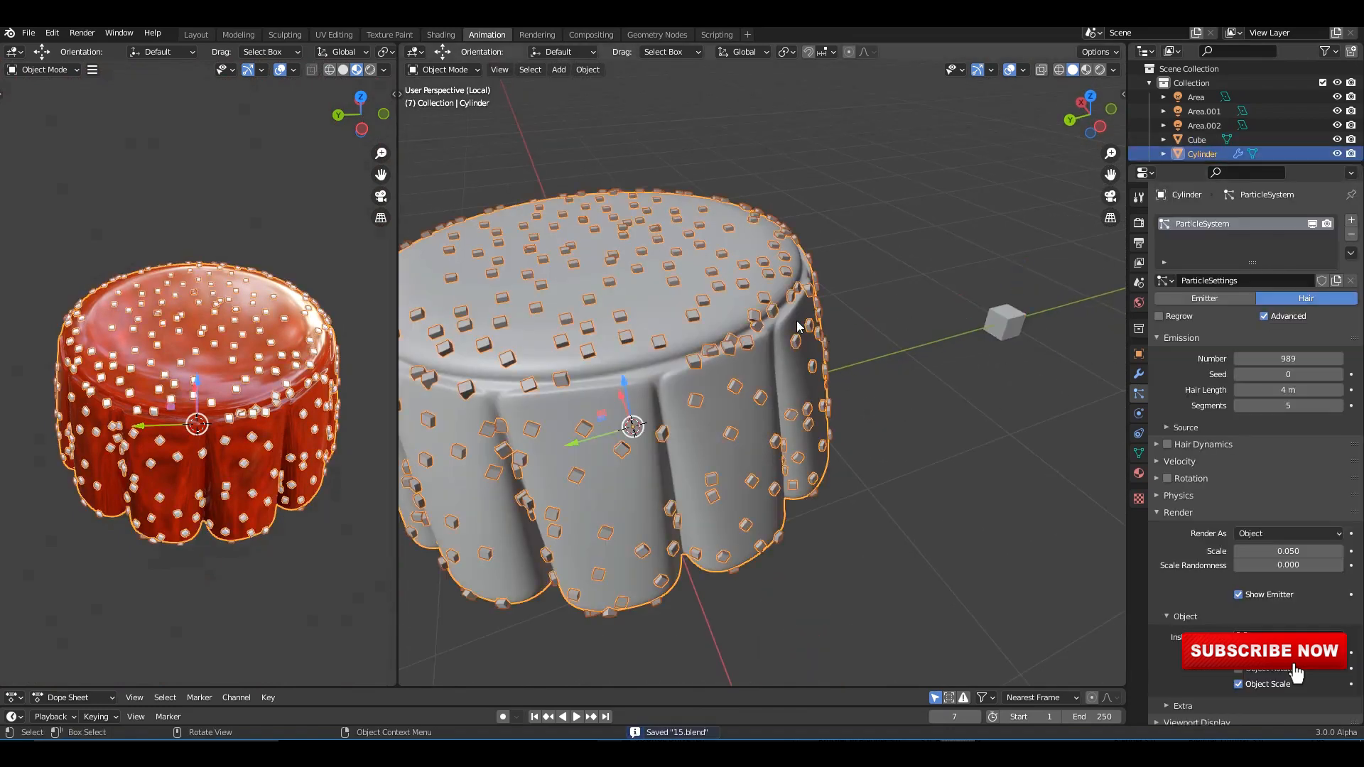
{"action": "left_click", "coordinate": [1306, 358]}
{"action": "type", "text": "10000"}
{"action": "key", "text": "Return"}
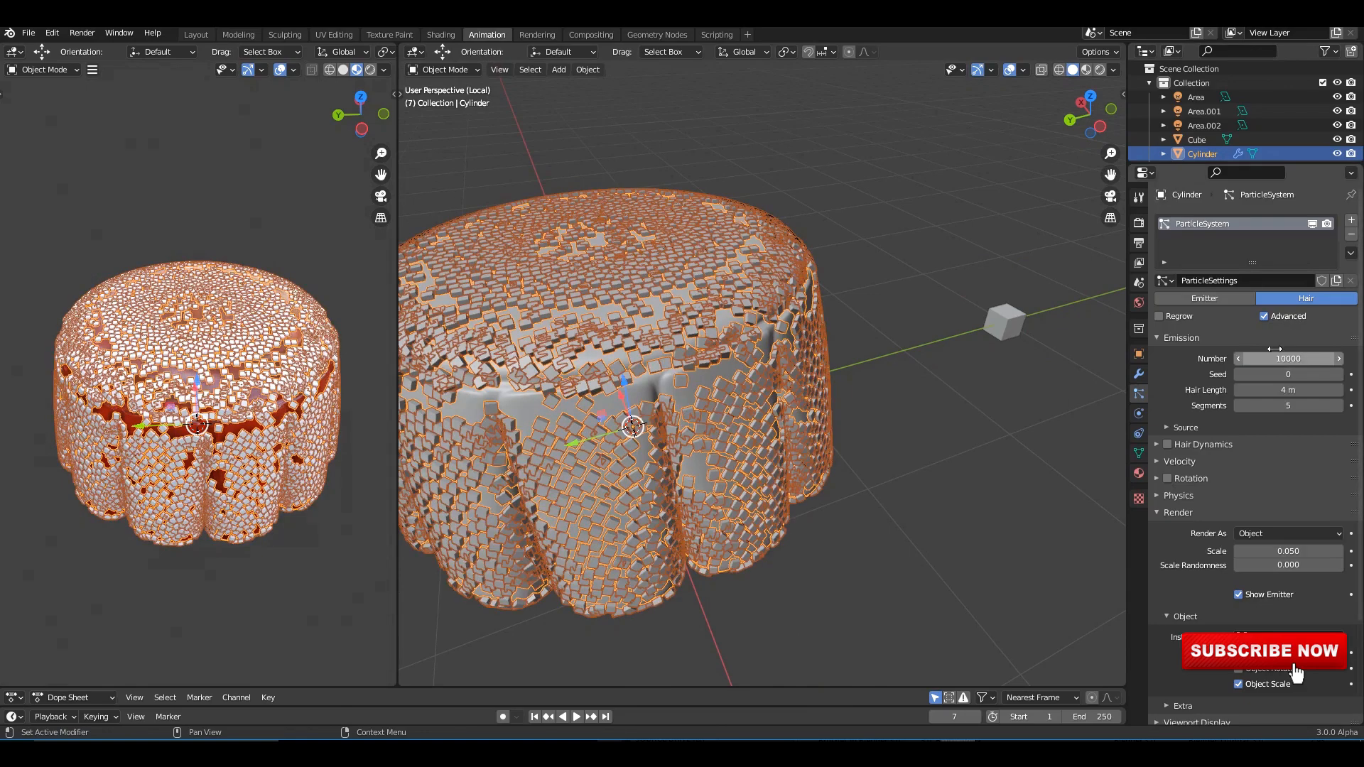
{"action": "middle_click_drag", "start_coordinate": [956, 350], "coordinate": [868, 300]}
{"action": "key", "text": "ctrl+s"}
{"action": "left_click", "coordinate": [874, 292]}
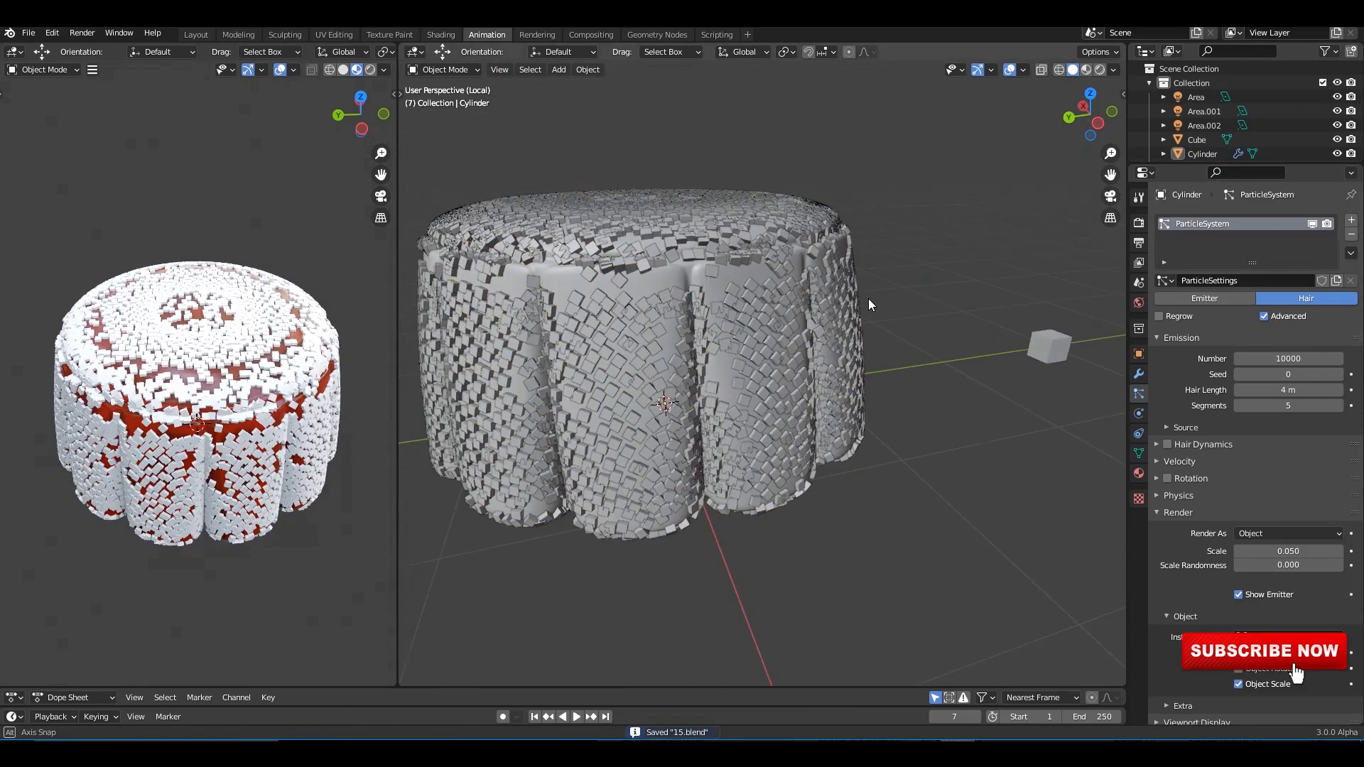
Step: Enable rotation for the particles, shrink their render scale, and set Scale Randomness to 1.000
{"action": "scroll", "coordinate": [1266, 557], "scroll_direction": "down", "scroll_amount": 4}
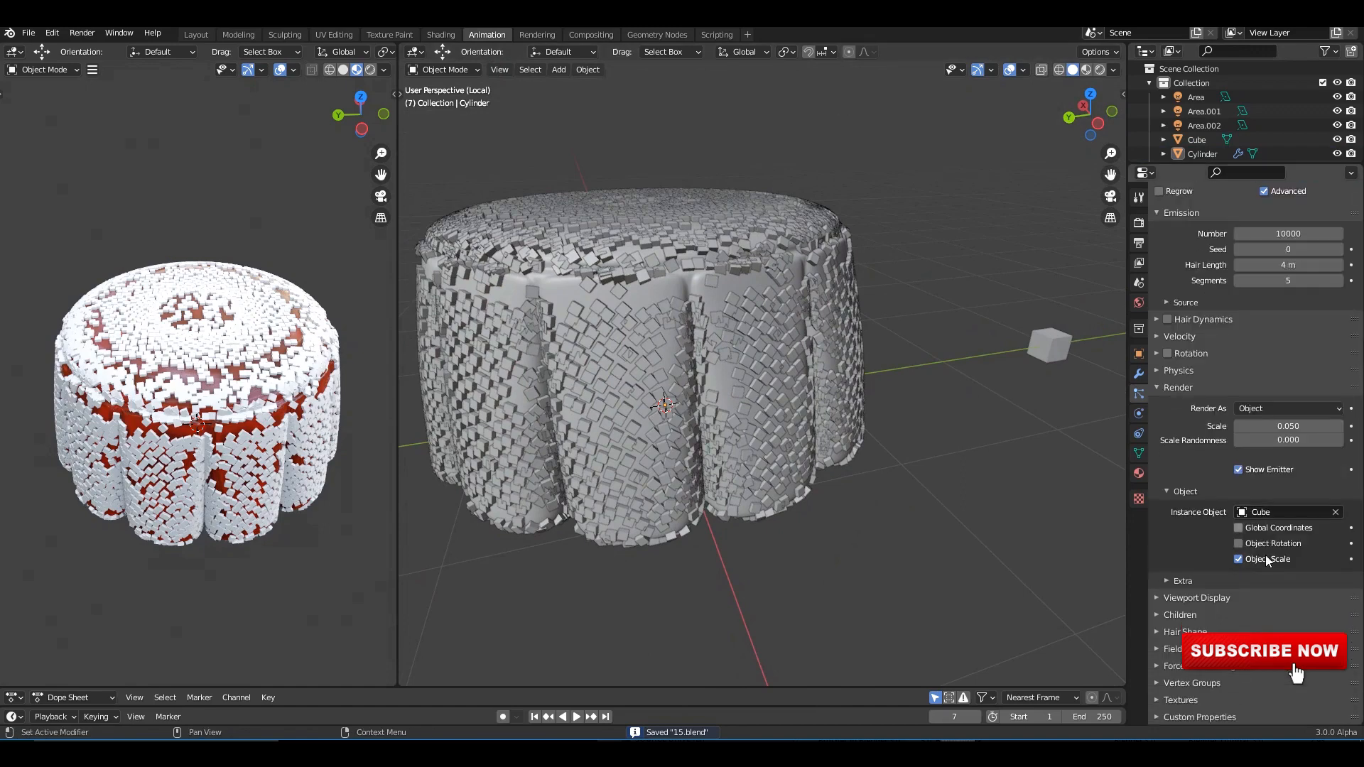
{"action": "left_click", "coordinate": [1168, 388]}
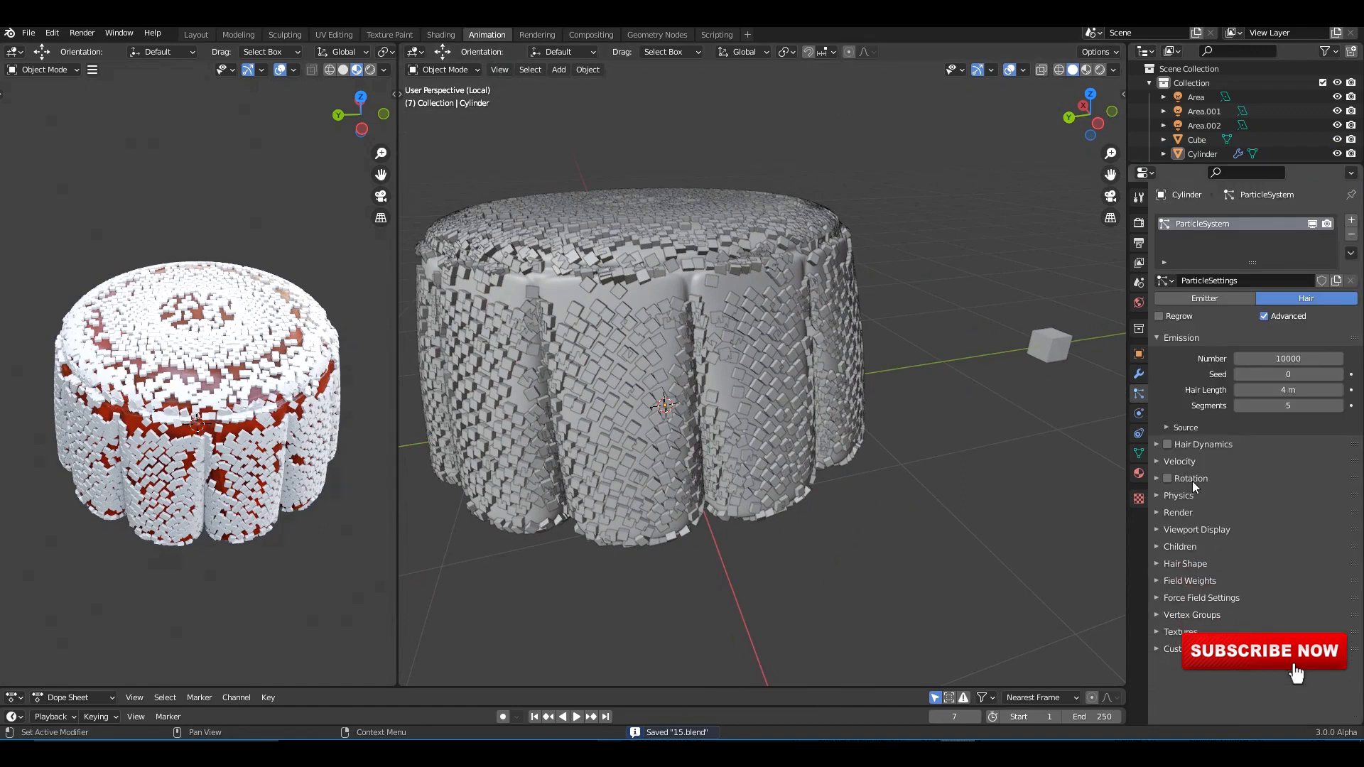
{"action": "left_click", "coordinate": [1175, 513]}
{"action": "scroll", "coordinate": [1262, 527], "scroll_direction": "down", "scroll_amount": 2}
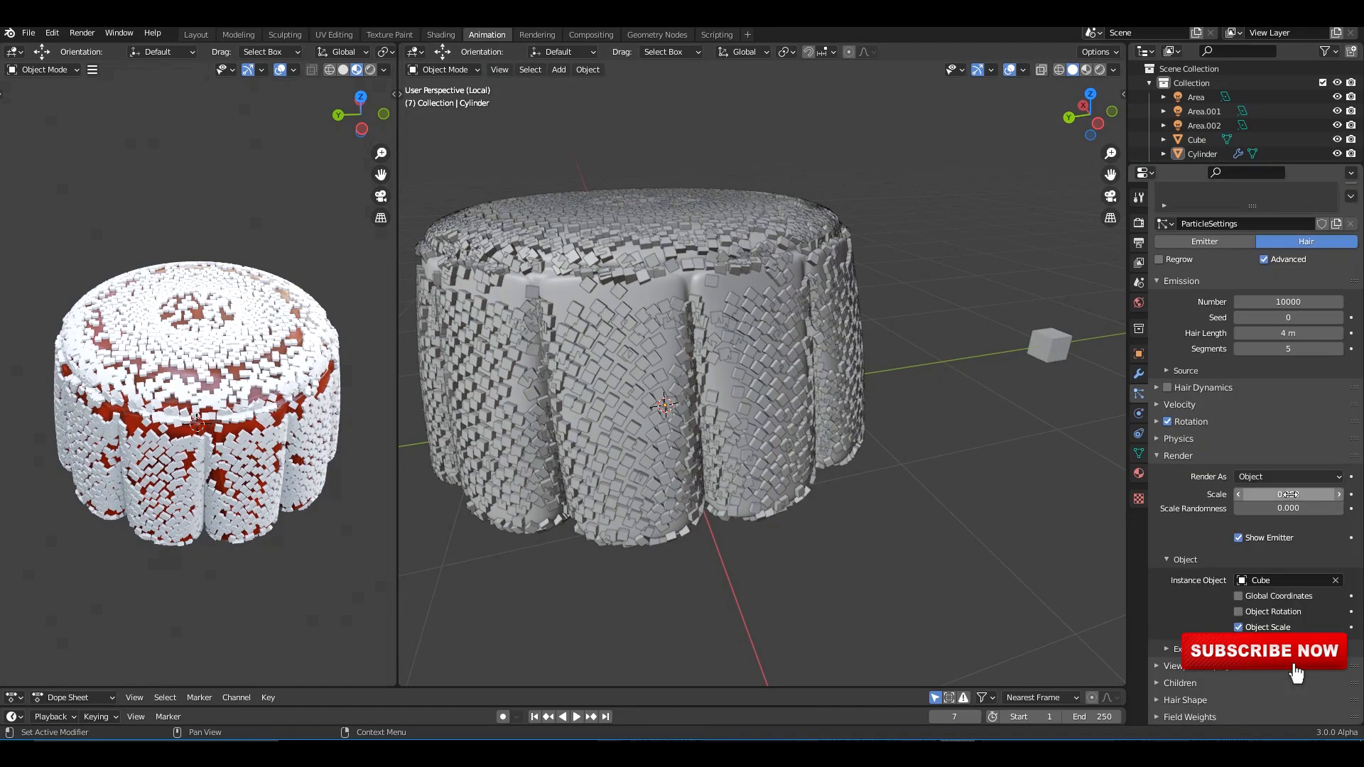
{"action": "left_click_drag", "start_coordinate": [1283, 494], "coordinate": [1343, 508]}
{"action": "middle_click_drag", "start_coordinate": [834, 312], "coordinate": [901, 390]}
{"action": "scroll", "coordinate": [825, 301], "scroll_direction": "up", "scroll_amount": 4}
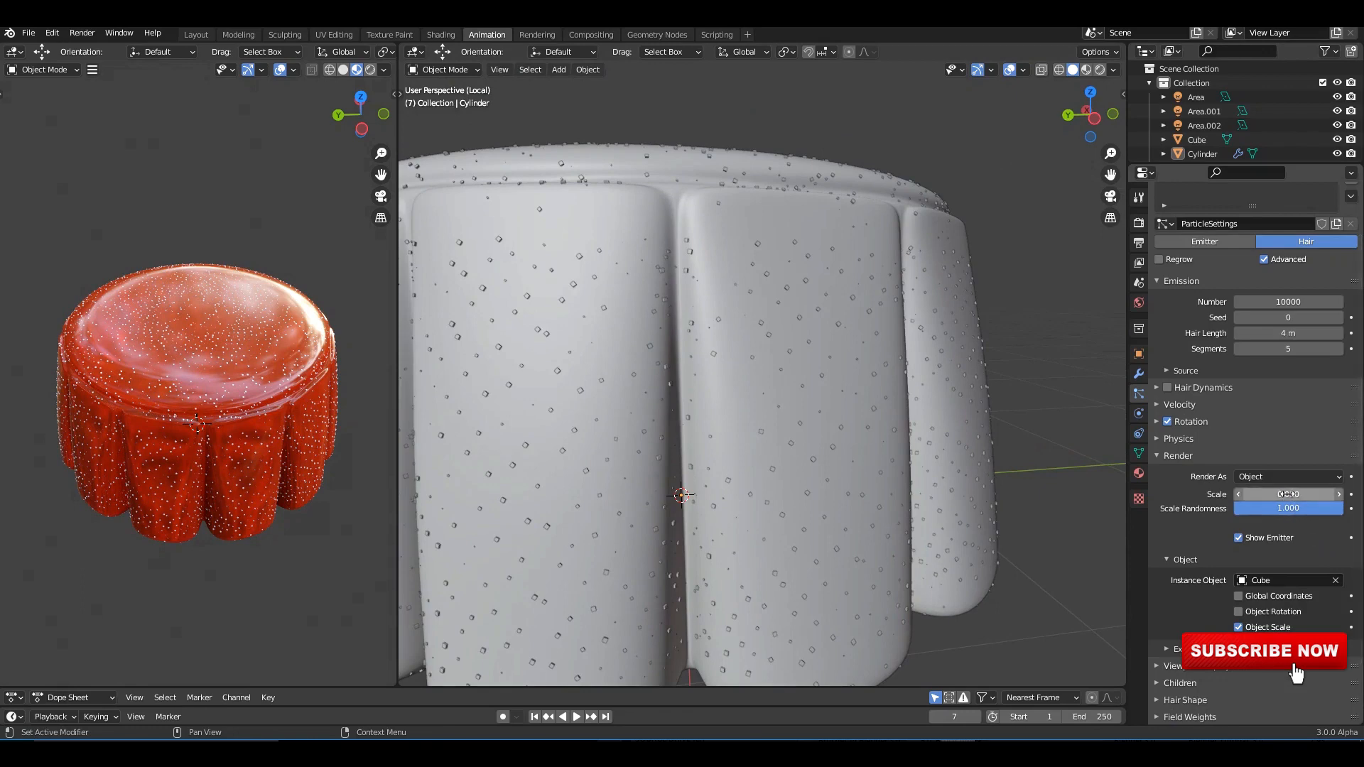
Step: Set the particles' render scale to 0.023 and Scale Randomness to 0.885, and save the file
{"action": "left_click_drag", "start_coordinate": [1295, 494], "coordinate": [1331, 508]}
{"action": "left_click", "coordinate": [1313, 506]}
{"action": "left_click", "coordinate": [1218, 520]}
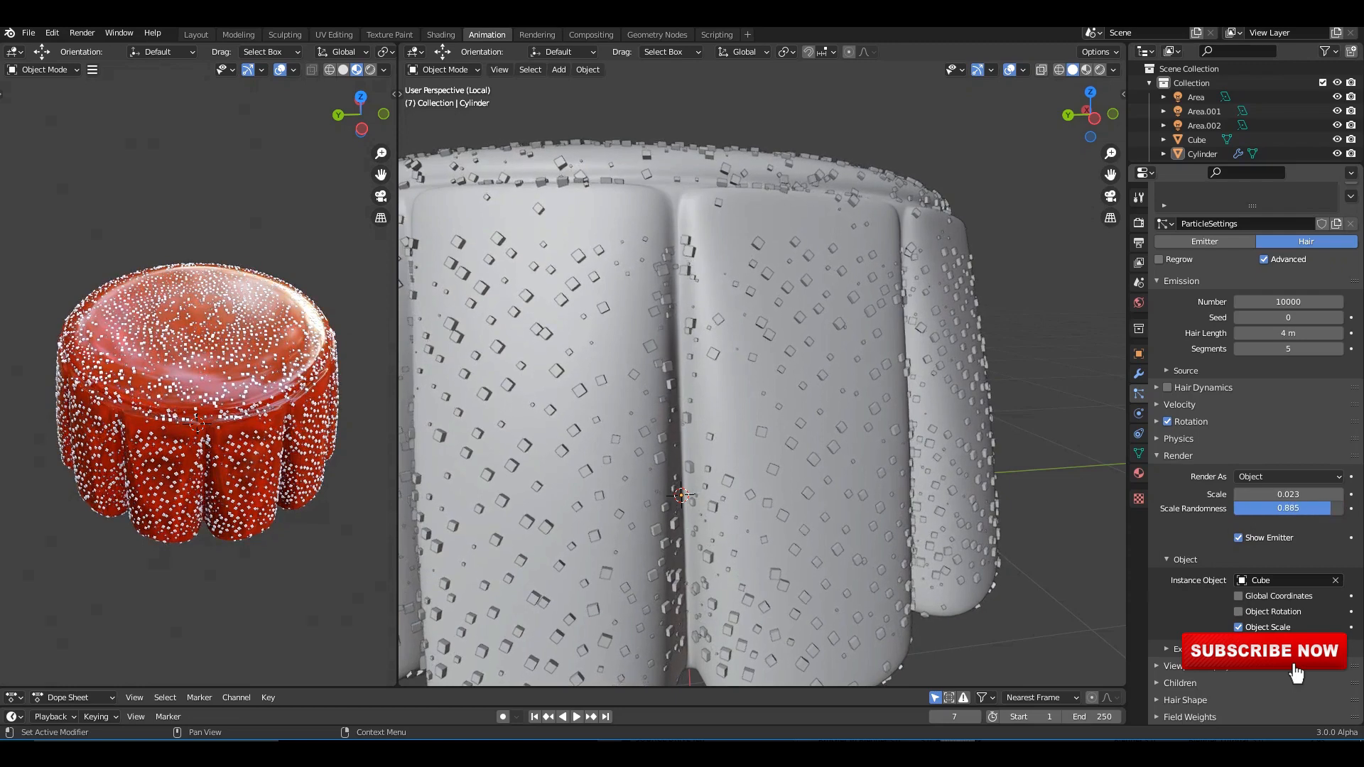
{"action": "key", "text": "ctrl+s"}
Step: Set the particle rotation's Orientation Axis to Normal, Phase to -0.115 and Randomize Phase to 0.795
{"action": "left_click", "coordinate": [1188, 423]}
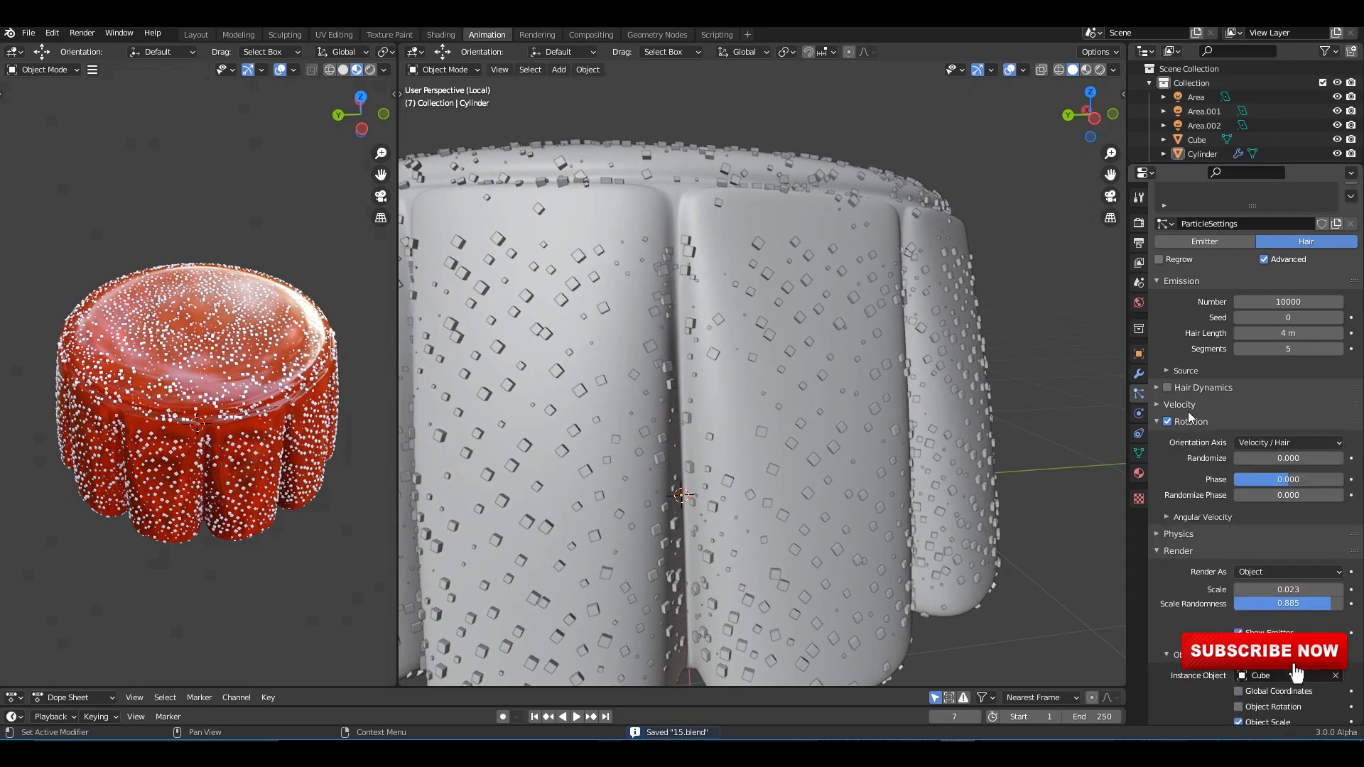
{"action": "left_click", "coordinate": [1278, 442]}
{"action": "left_click", "coordinate": [1266, 472]}
{"action": "middle_click_drag", "start_coordinate": [975, 387], "coordinate": [968, 372]}
{"action": "left_click_drag", "start_coordinate": [1287, 480], "coordinate": [1339, 495]}
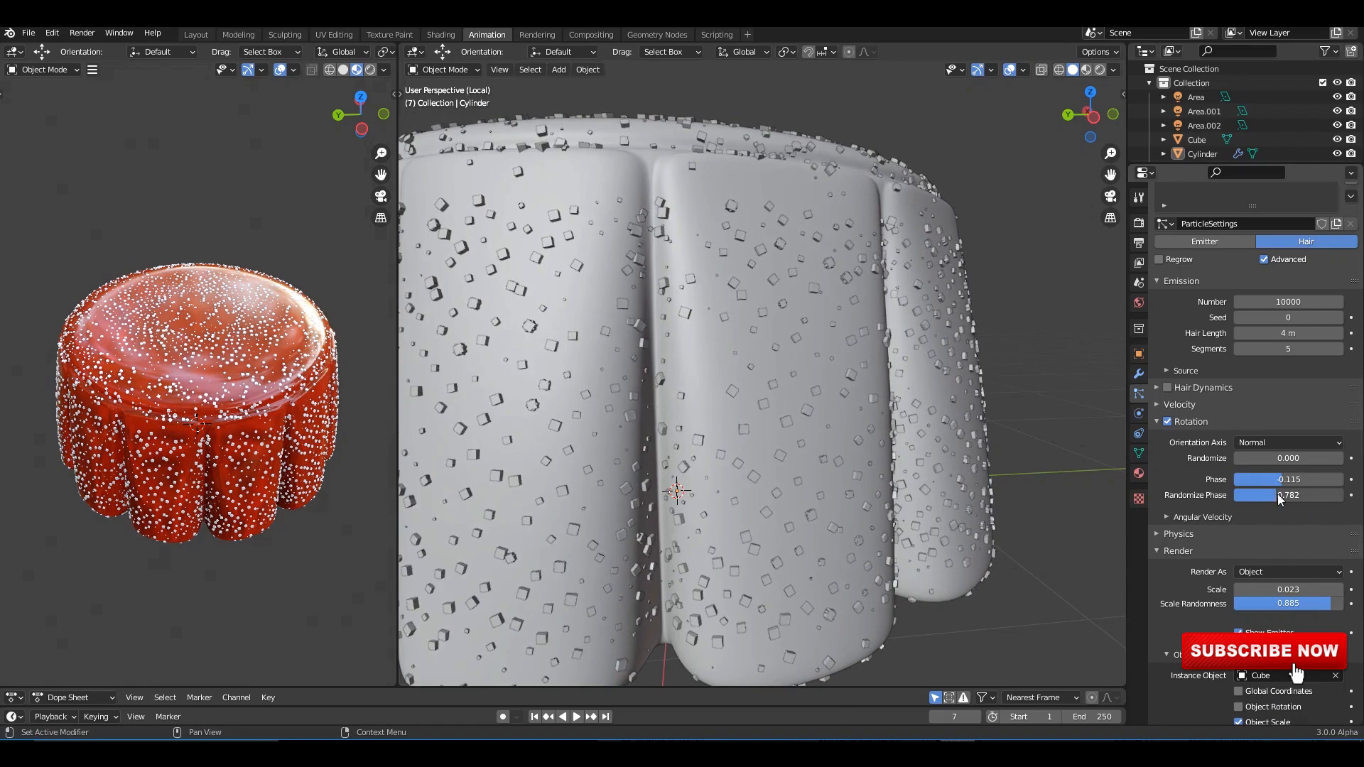
{"action": "scroll", "coordinate": [816, 379], "scroll_direction": "up", "scroll_amount": 5}
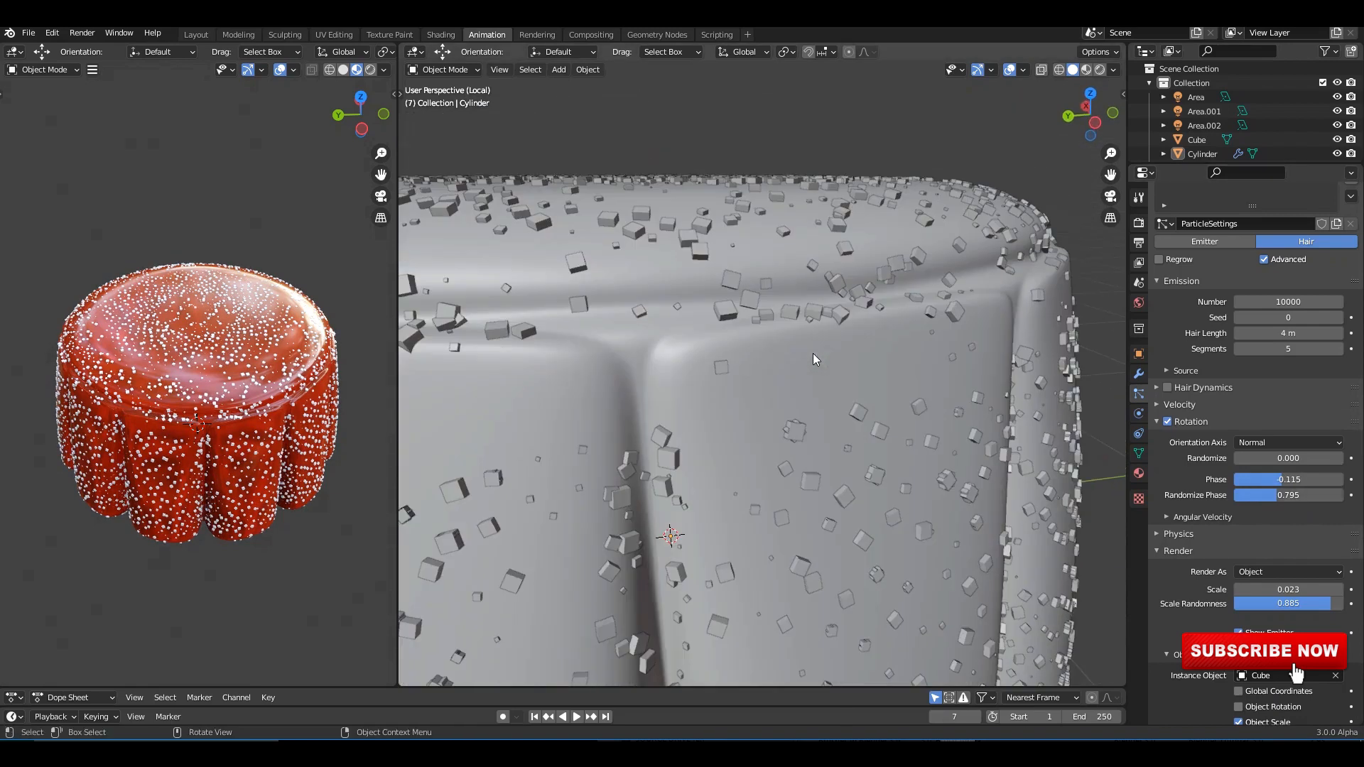
Step: Enable Cavity shading in the solid-shaded viewport to bring out the grain edges
{"action": "left_click", "coordinate": [1113, 70]}
{"action": "left_click", "coordinate": [1033, 389]}
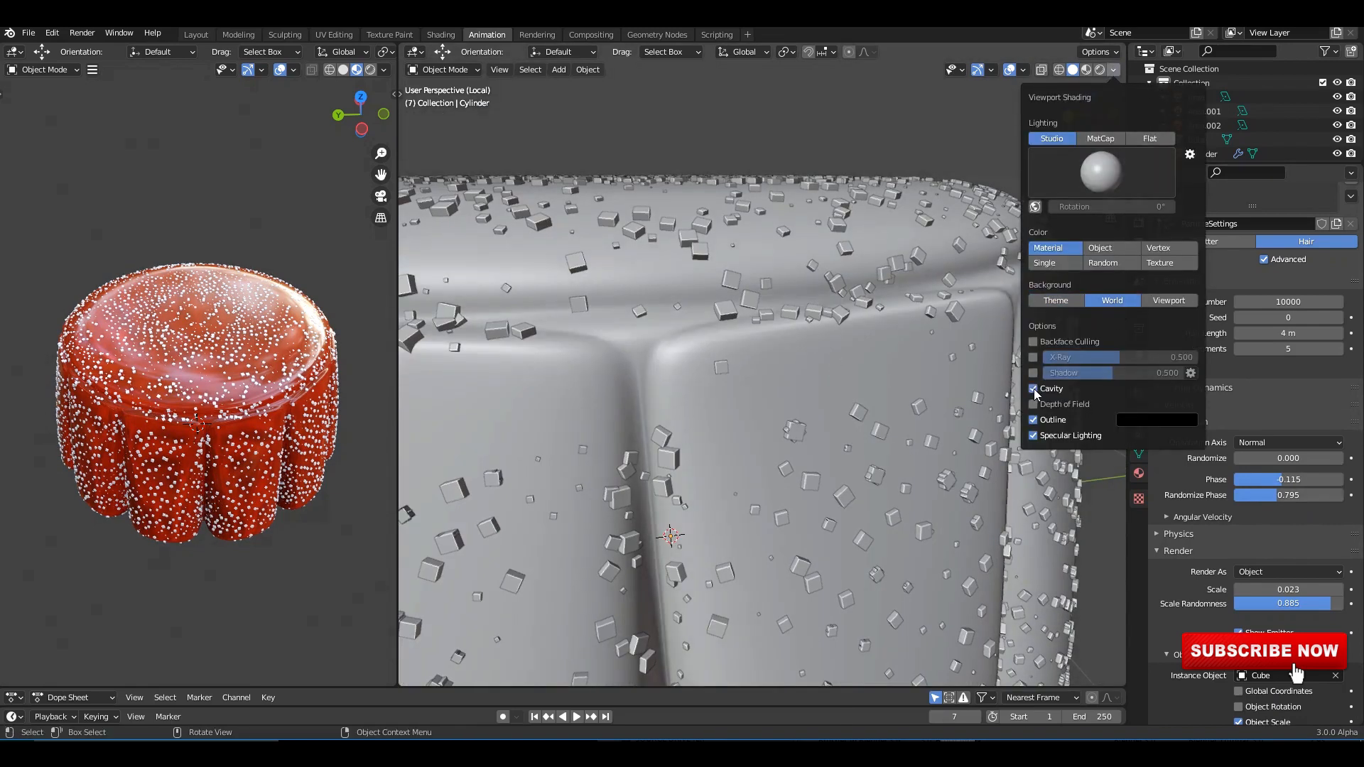
{"action": "left_click", "coordinate": [1176, 432]}
{"action": "middle_click_drag", "start_coordinate": [919, 351], "coordinate": [919, 324]}
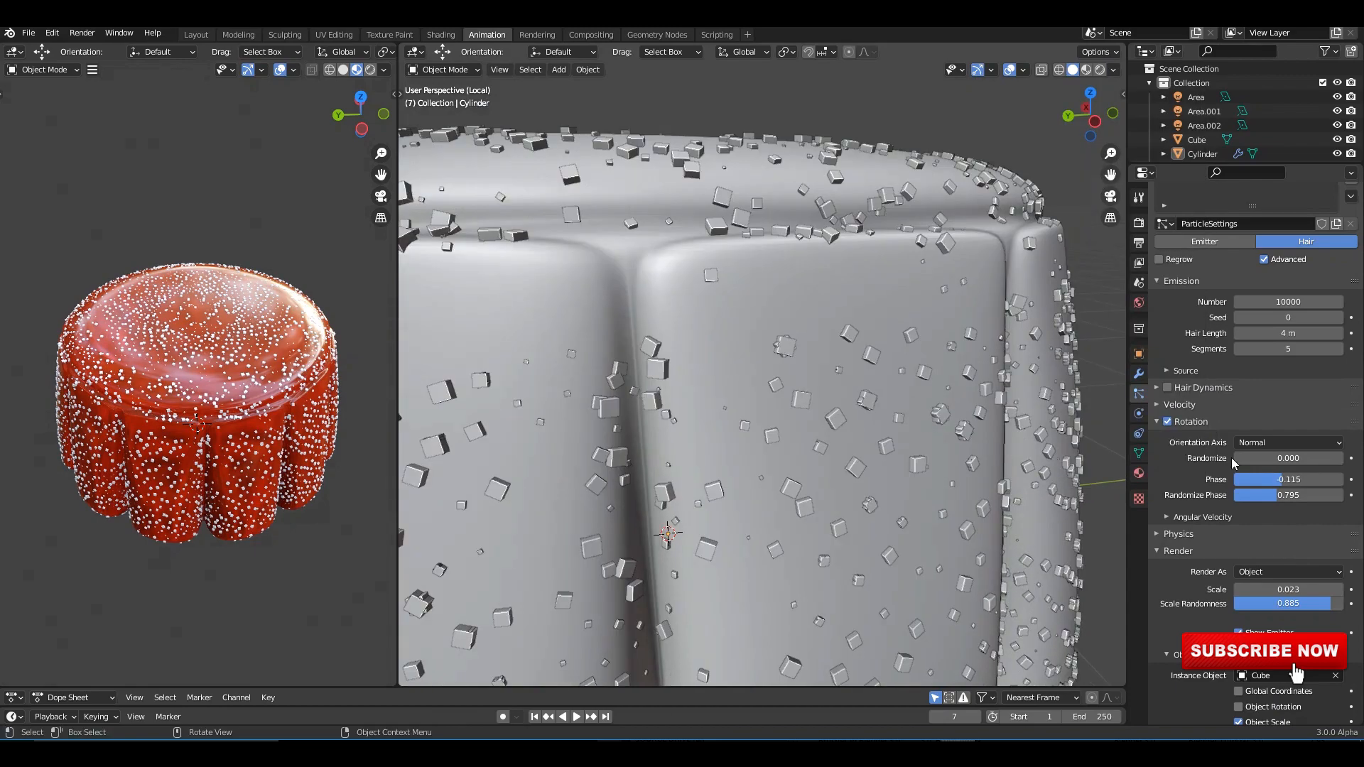
Step: Set the particle rotation's Phase to -0.346 and Randomize Phase to 1.487, and save the file
{"action": "left_click_drag", "start_coordinate": [1284, 482], "coordinate": [1314, 495]}
{"action": "scroll", "coordinate": [958, 287], "scroll_direction": "down", "scroll_amount": 3}
{"action": "scroll", "coordinate": [901, 278], "scroll_direction": "down", "scroll_amount": 2}
{"action": "middle_click_drag", "start_coordinate": [902, 278], "coordinate": [871, 284]}
{"action": "scroll", "coordinate": [949, 333], "scroll_direction": "down", "scroll_amount": 2}
{"action": "key", "text": "ctrl+s"}
{"action": "middle_click_drag", "start_coordinate": [949, 331], "coordinate": [842, 307]}
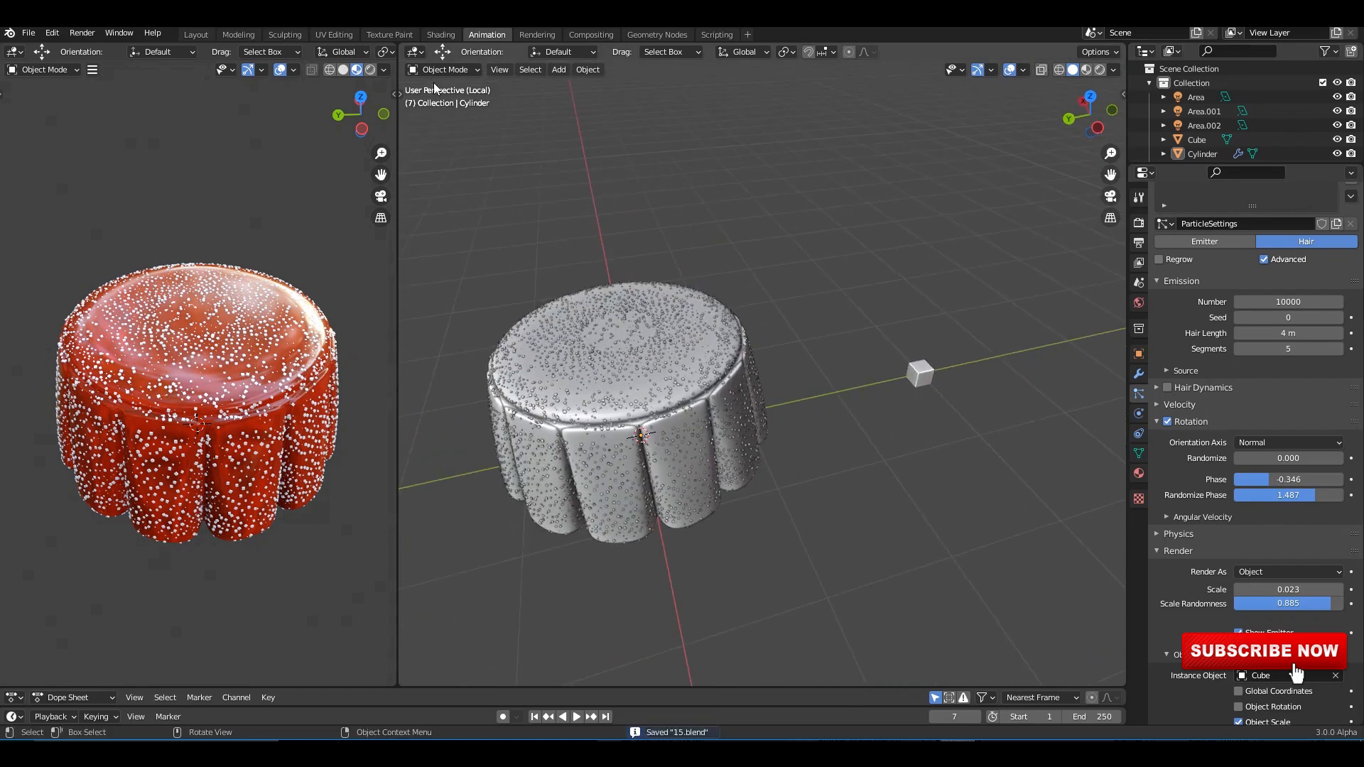
Step: Turn the solid-shaded viewport into a Shader Editor and leave local view in the material preview viewport, saving the file
{"action": "left_click", "coordinate": [444, 69]}
{"action": "left_click", "coordinate": [415, 51]}
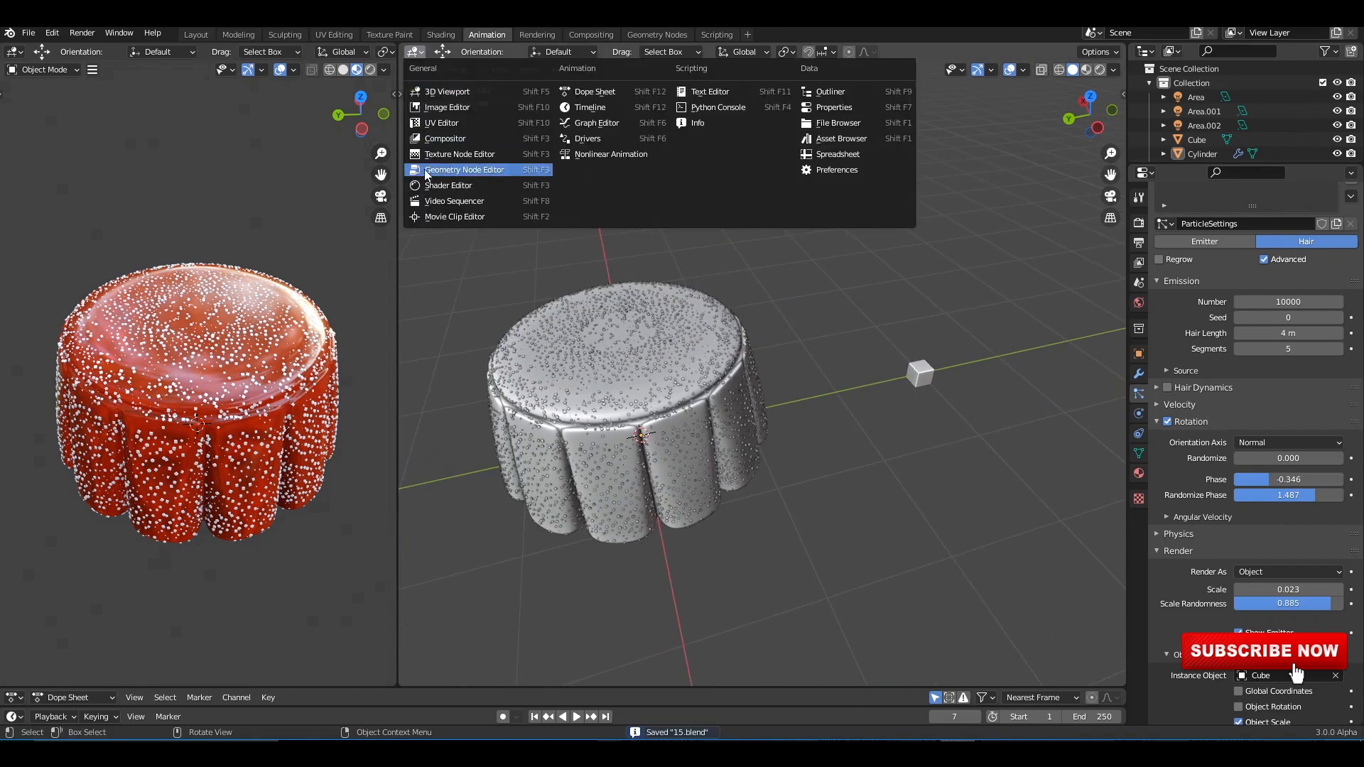
{"action": "left_click", "coordinate": [436, 184]}
{"action": "scroll", "coordinate": [513, 344], "scroll_direction": "down", "scroll_amount": 1}
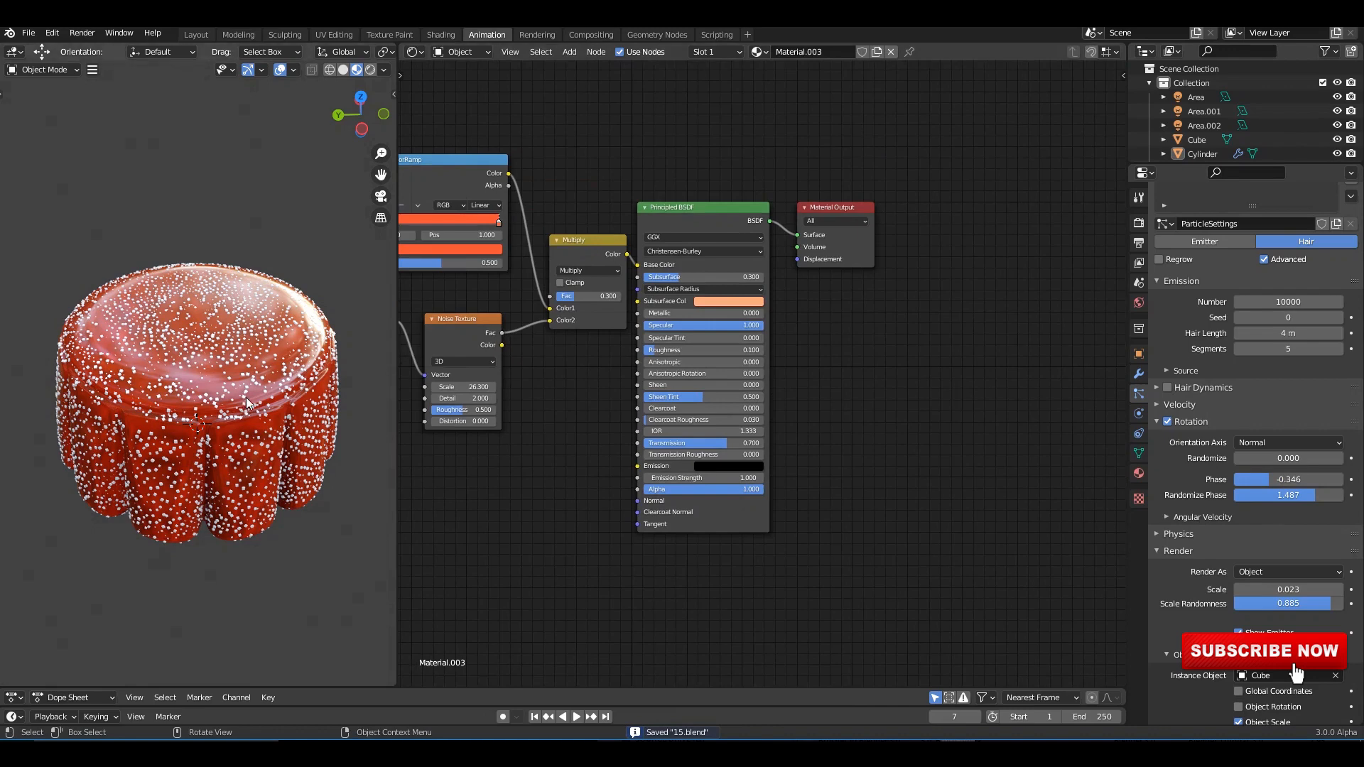
{"action": "scroll", "coordinate": [219, 351], "scroll_direction": "down", "scroll_amount": 2}
{"action": "key", "text": "KP_Divide"}
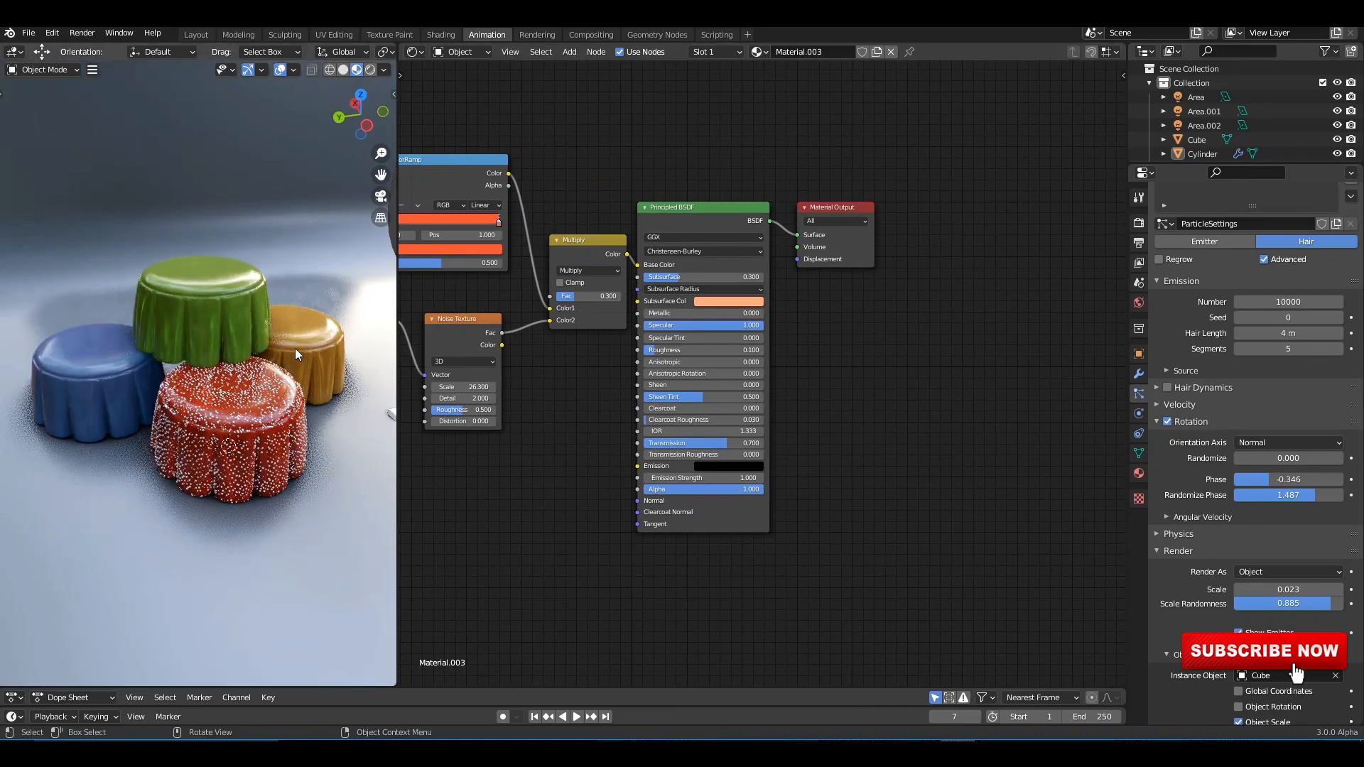
{"action": "scroll", "coordinate": [279, 362], "scroll_direction": "up", "scroll_amount": 2}
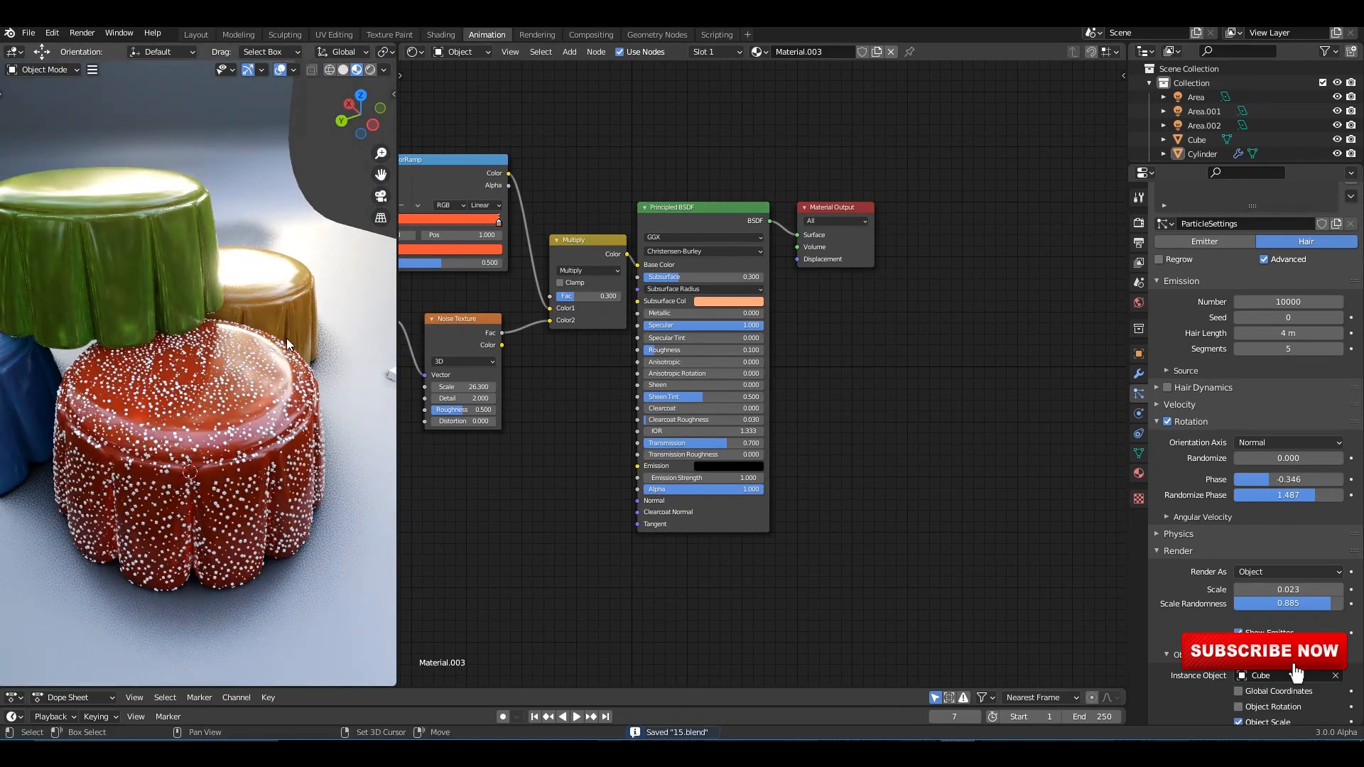
{"action": "scroll", "coordinate": [312, 356], "scroll_direction": "up", "scroll_amount": 3}
{"action": "key", "text": "ctrl+s"}
Step: Select the grain cube, create a new material for it, and isolate it in local view
{"action": "left_click", "coordinate": [385, 365]}
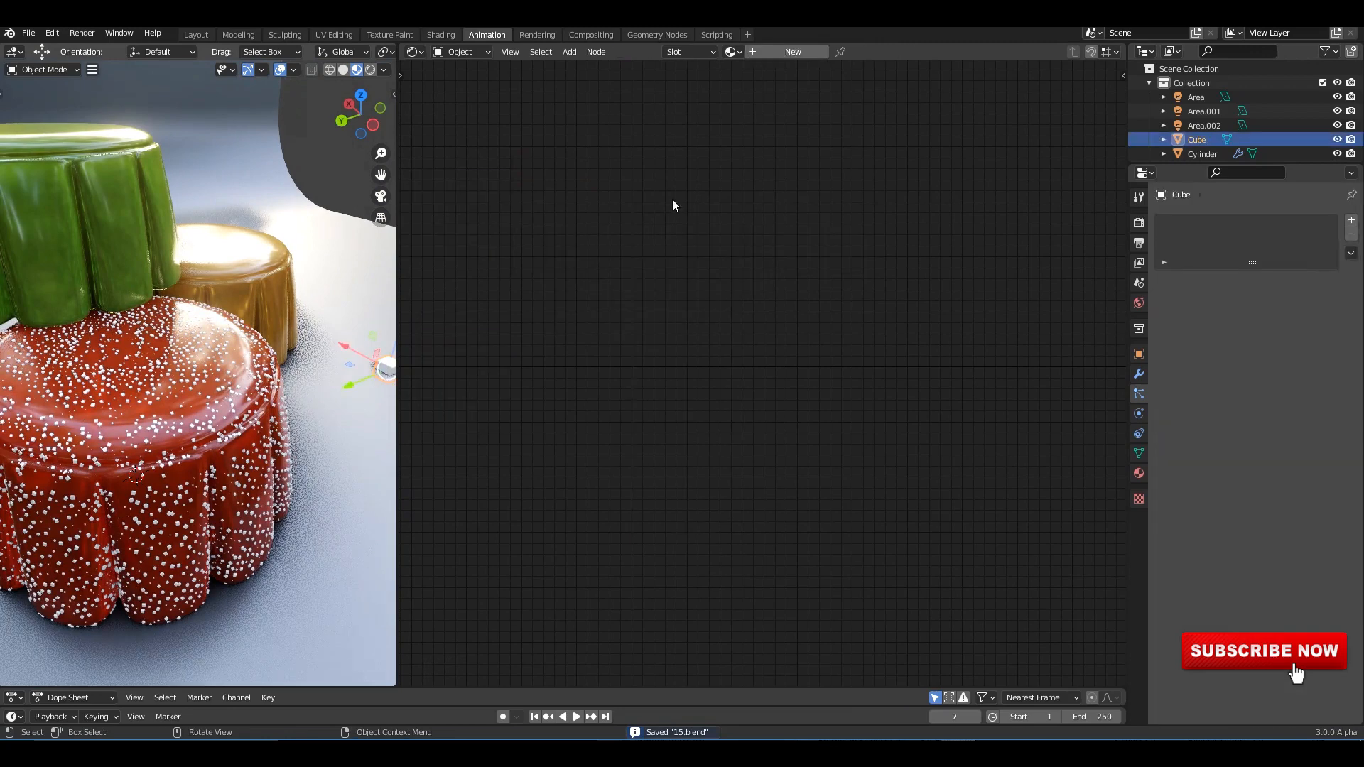
{"action": "left_click", "coordinate": [795, 53]}
{"action": "key", "text": "KP_Divide"}
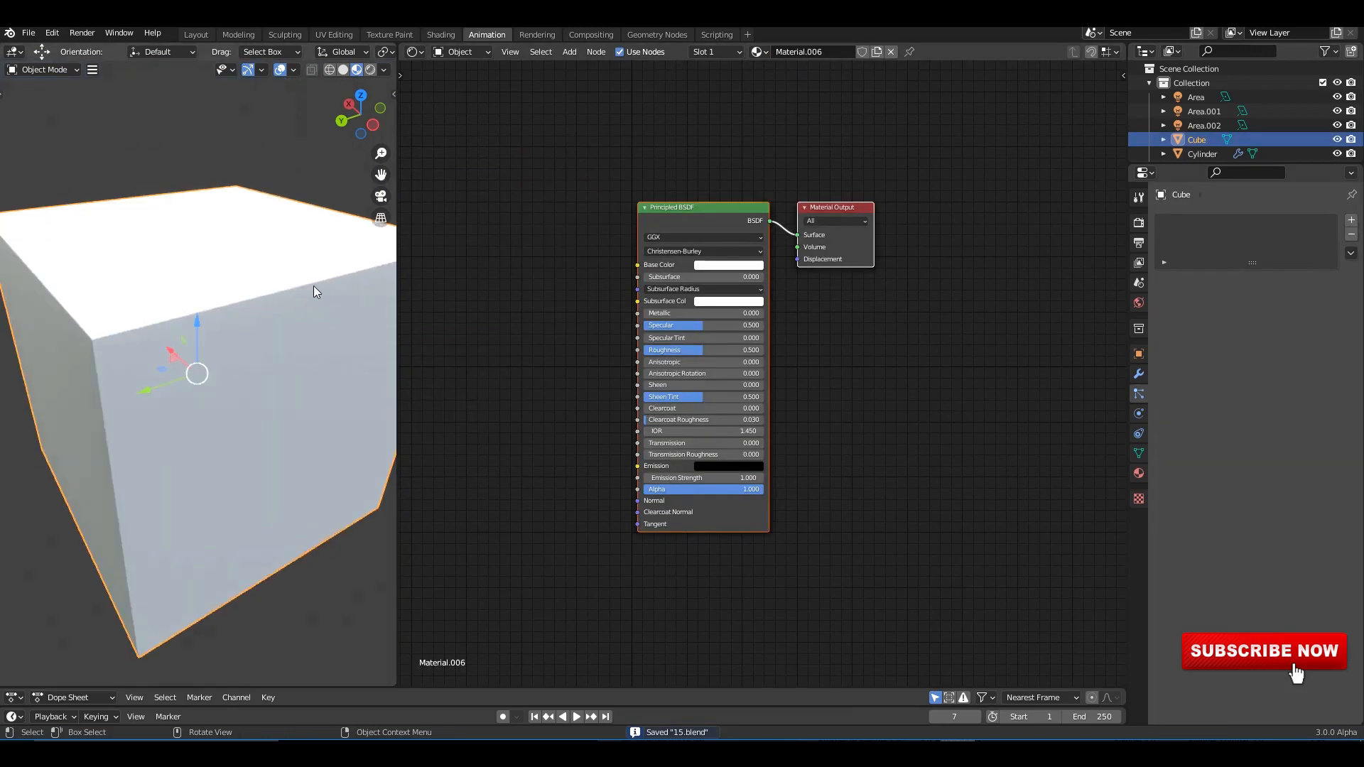
Step: Set the grain material's Transmission to 0.868, Specular to 1.000 and Roughness to 0.1, and save the file
{"action": "scroll", "coordinate": [224, 231], "scroll_direction": "up", "scroll_amount": 3}
{"action": "scroll", "coordinate": [227, 250], "scroll_direction": "down", "scroll_amount": 4}
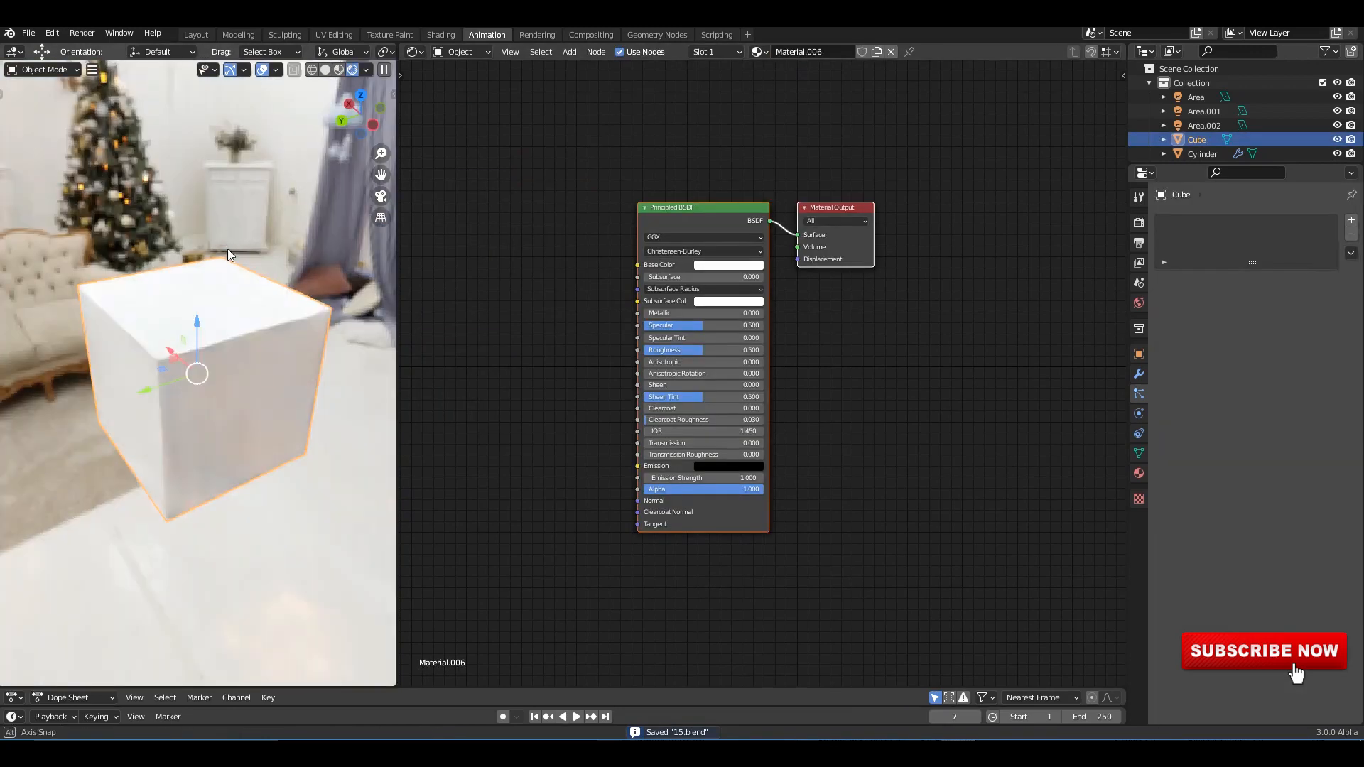
{"action": "middle_click_drag", "start_coordinate": [227, 249], "coordinate": [488, 314]}
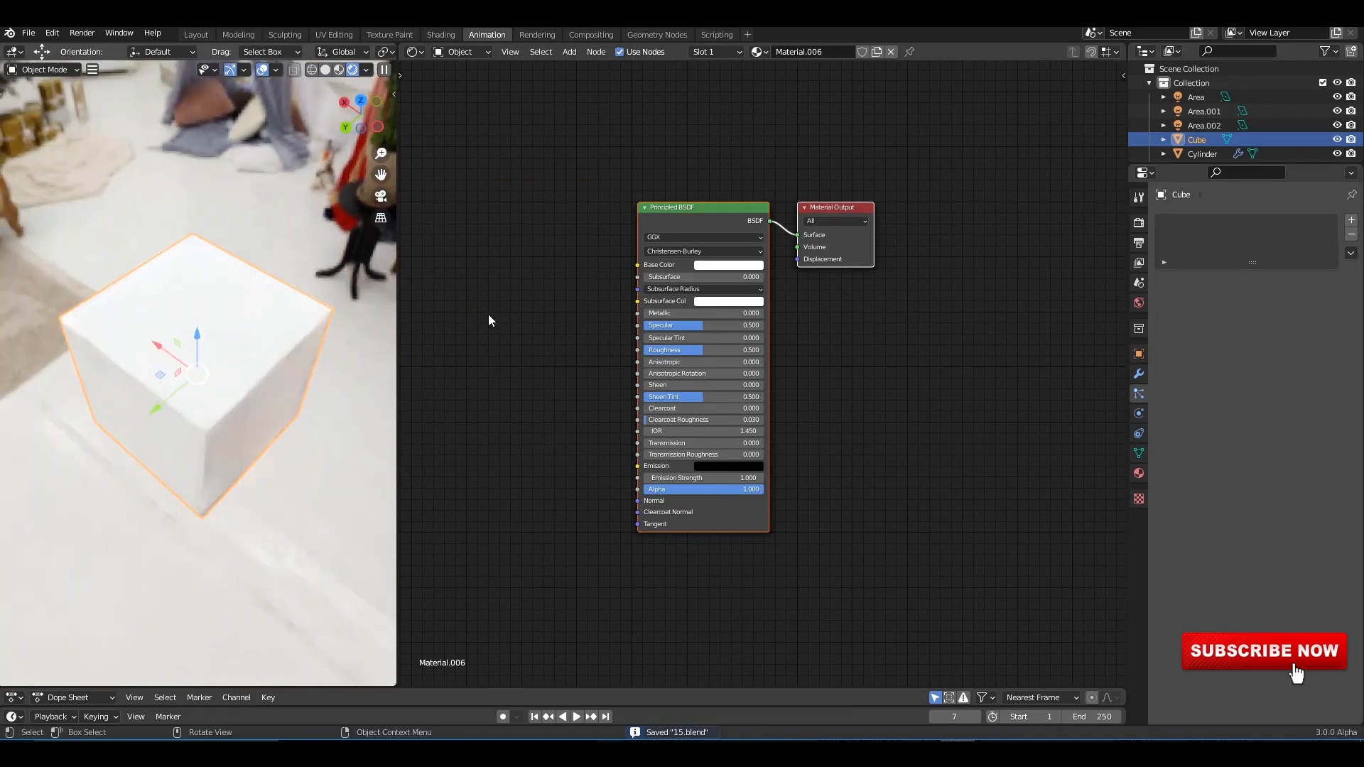
{"action": "scroll", "coordinate": [652, 326], "scroll_direction": "up", "scroll_amount": 3}
{"action": "scroll", "coordinate": [707, 369], "scroll_direction": "up", "scroll_amount": 2}
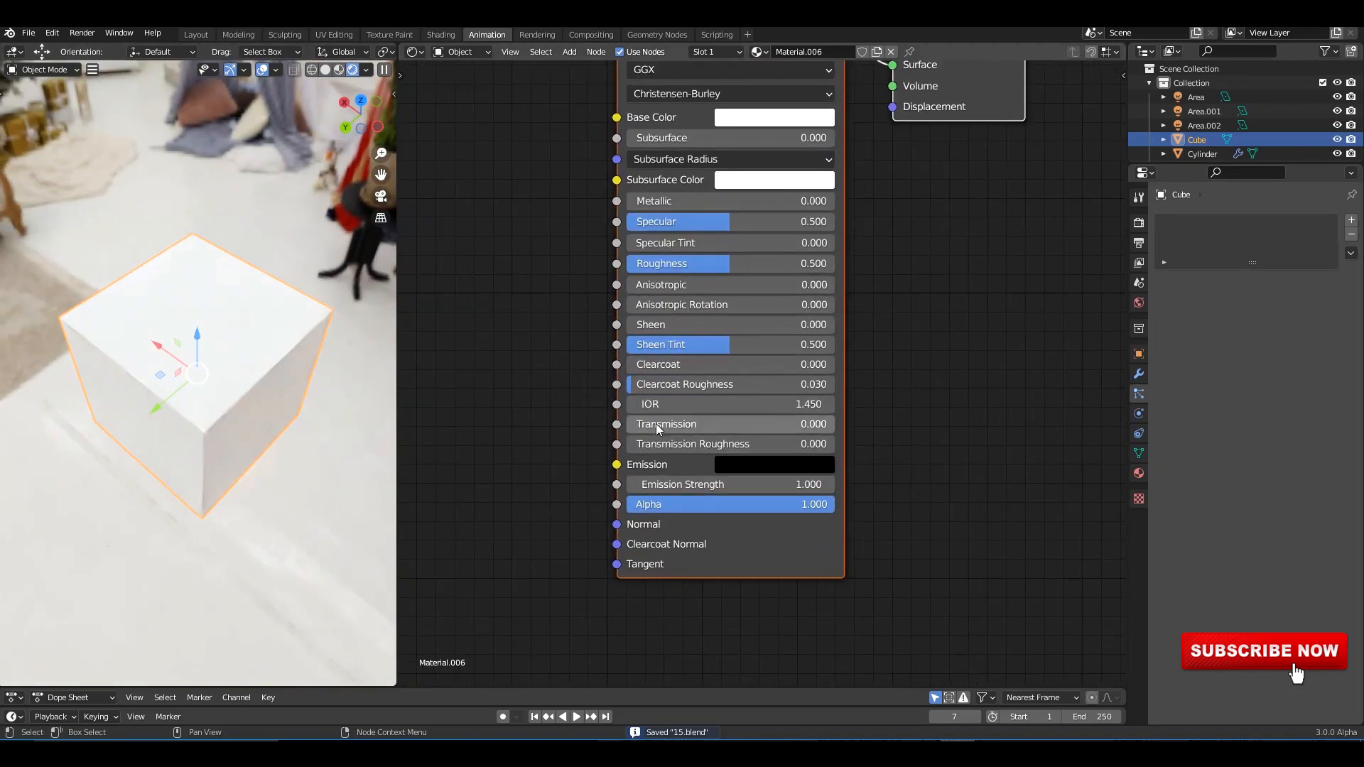
{"action": "left_click_drag", "start_coordinate": [669, 425], "coordinate": [806, 425]}
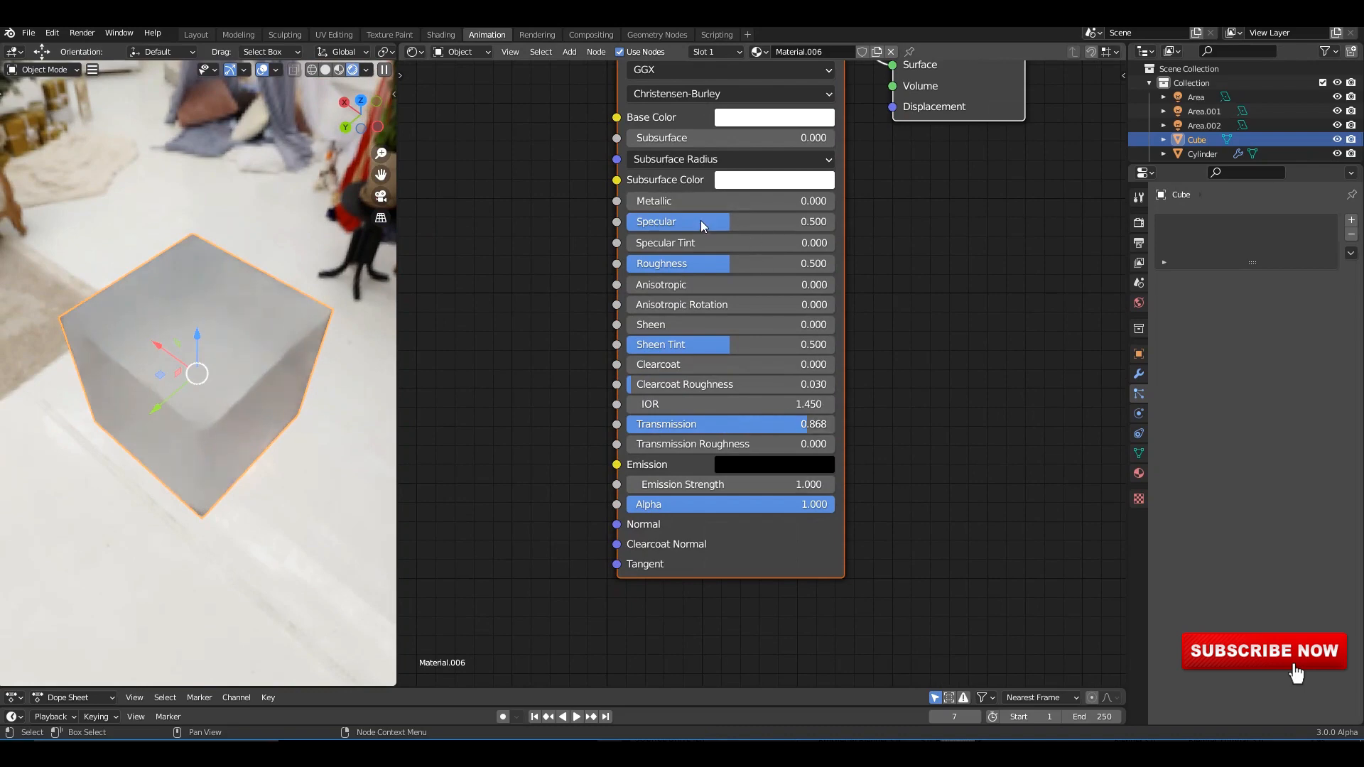
{"action": "left_click_drag", "start_coordinate": [700, 220], "coordinate": [647, 263]}
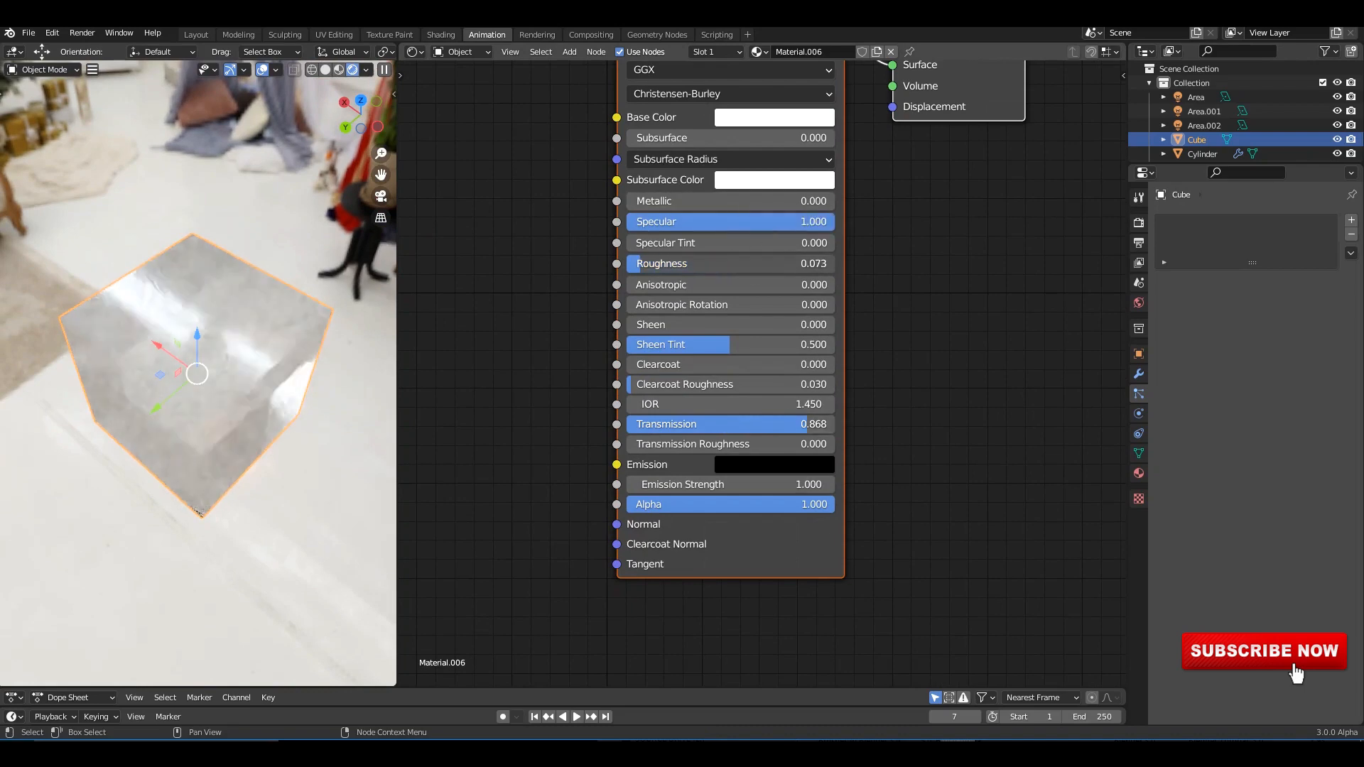
{"action": "left_click", "coordinate": [659, 263]}
{"action": "type", "text": "0.1"}
{"action": "key", "text": "Return"}
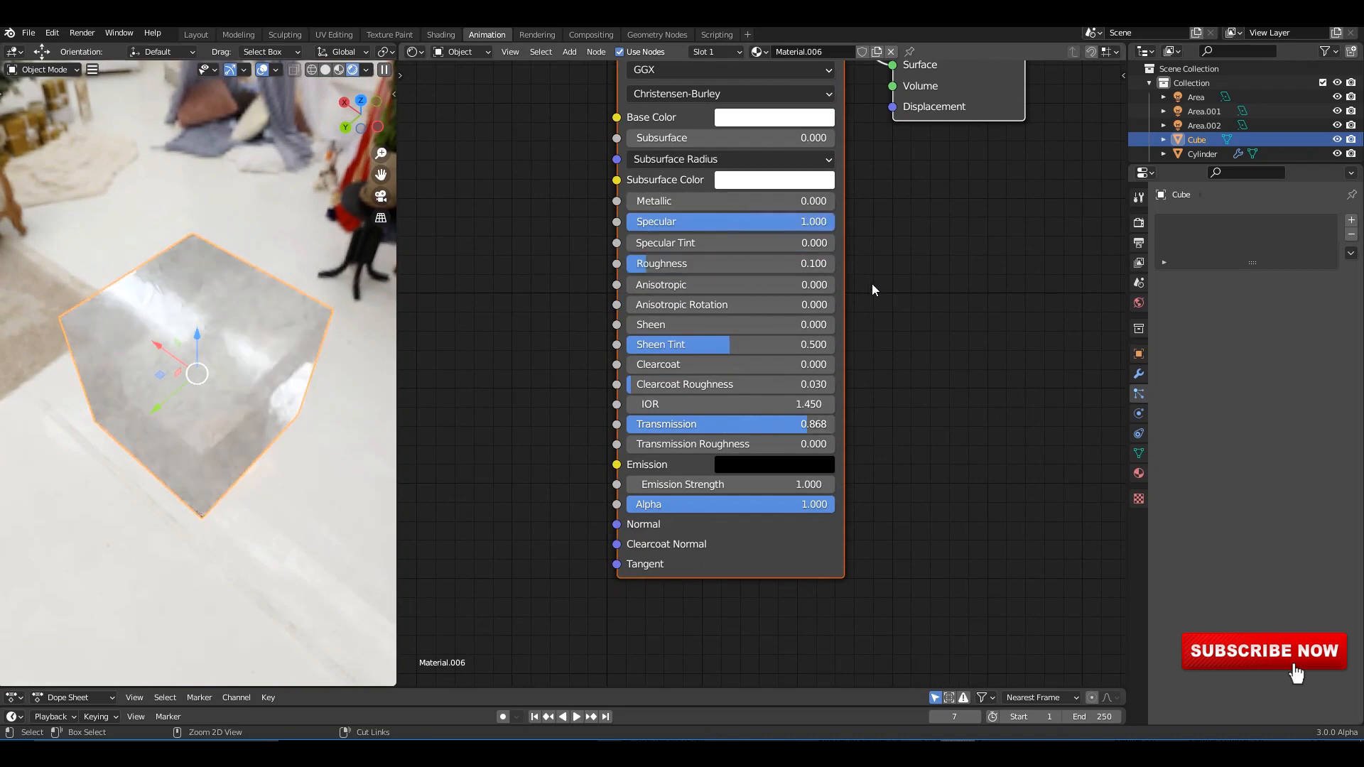
{"action": "key", "text": "ctrl+s"}
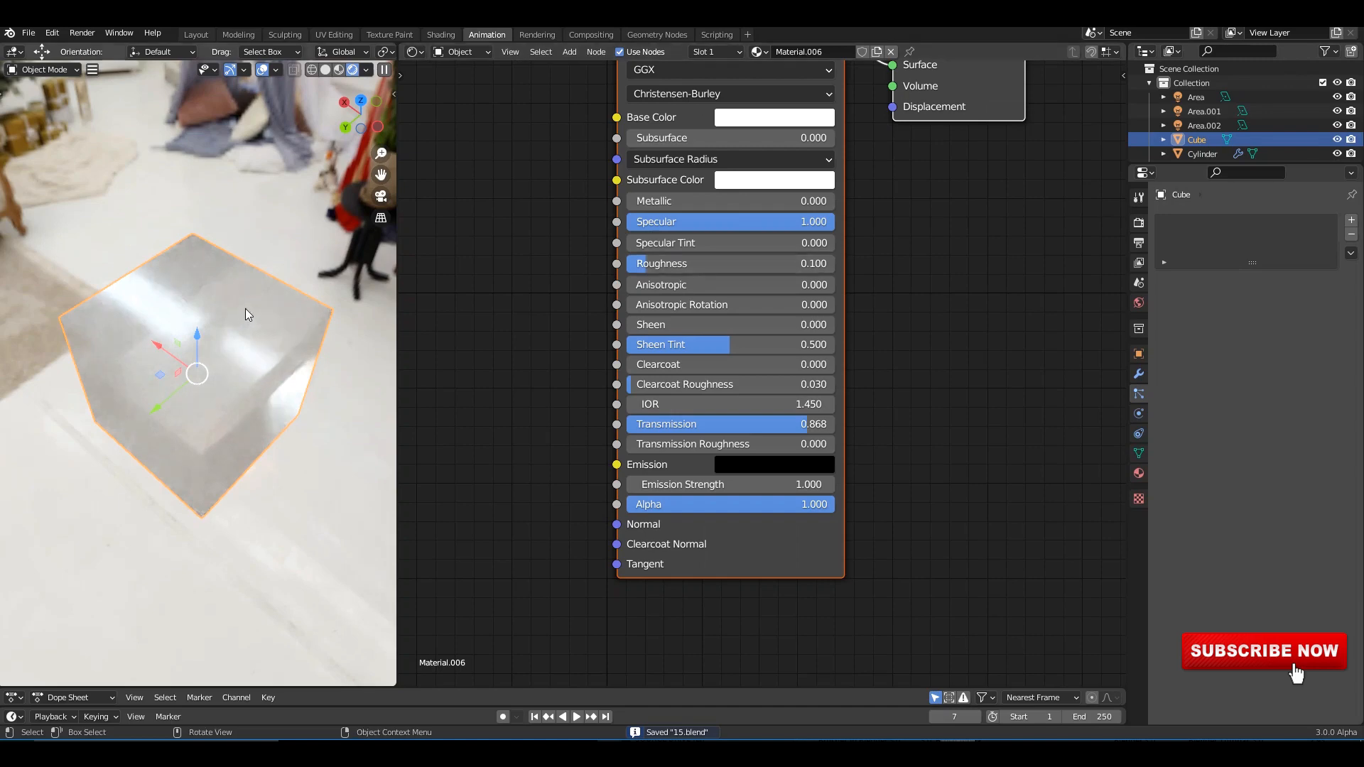
Step: Leave local view so the whole candy stack is shown with its grains, and save the file
{"action": "key", "text": "slash"}
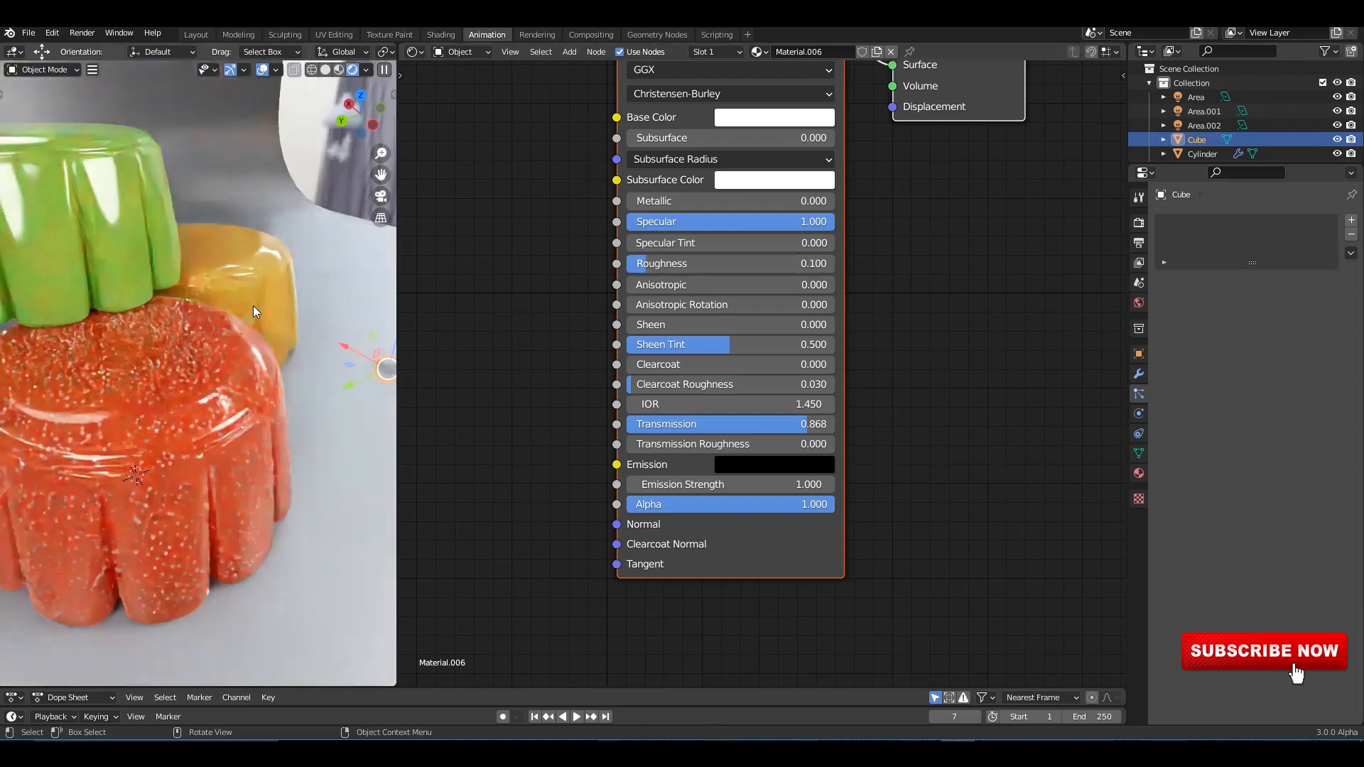
{"action": "scroll", "coordinate": [252, 305], "scroll_direction": "down", "scroll_amount": 4}
{"action": "mouse_move", "coordinate": [249, 307]}
{"action": "middle_mouse_down"}
{"action": "mouse_move", "coordinate": [224, 309]}
{"action": "mouse_move", "coordinate": [276, 334]}
{"action": "mouse_move", "coordinate": [259, 301]}
{"action": "middle_mouse_up"}
{"action": "middle_click_drag", "start_coordinate": [259, 301], "coordinate": [284, 321], "text": "shift"}
{"action": "key", "text": "ctrl+s"}
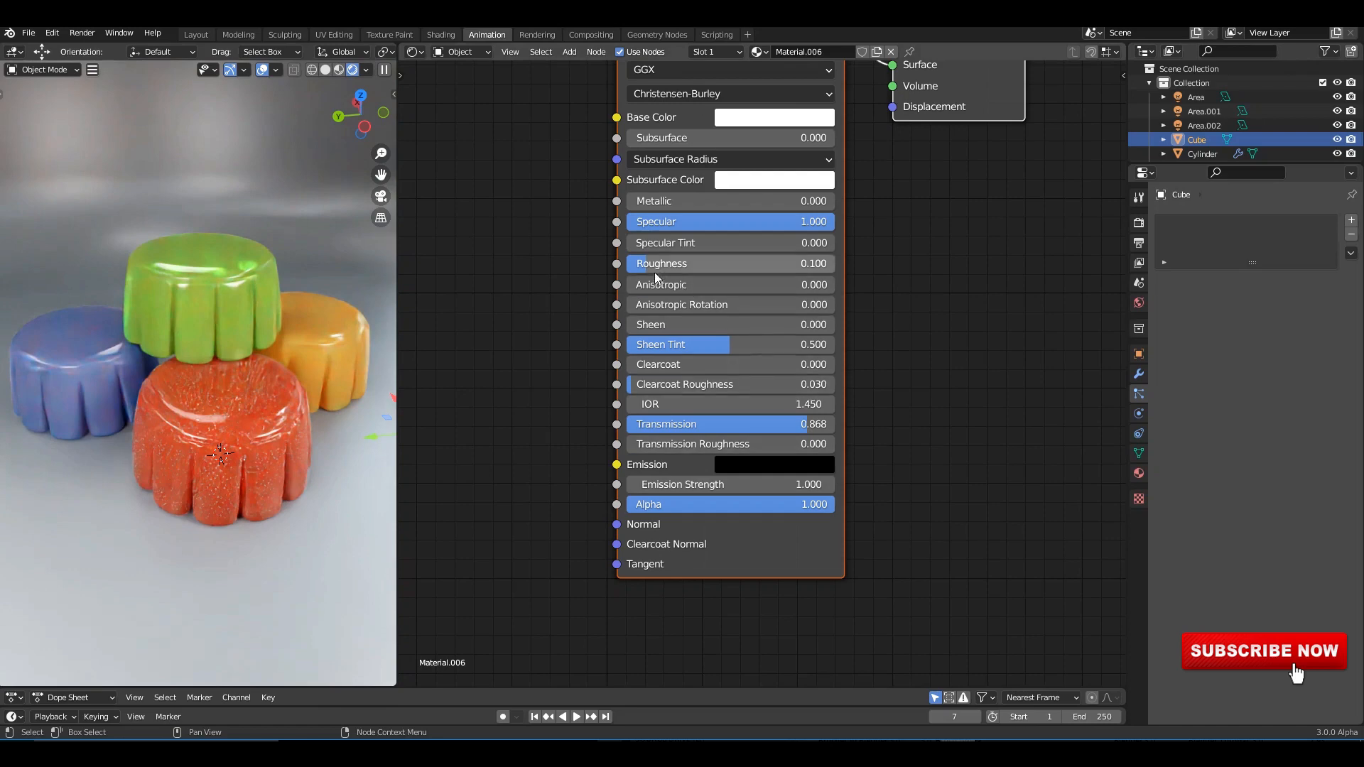
Step: Lower the grain cube material's Roughness to 0.05
{"action": "left_click_drag", "start_coordinate": [658, 264], "coordinate": [640, 264]}
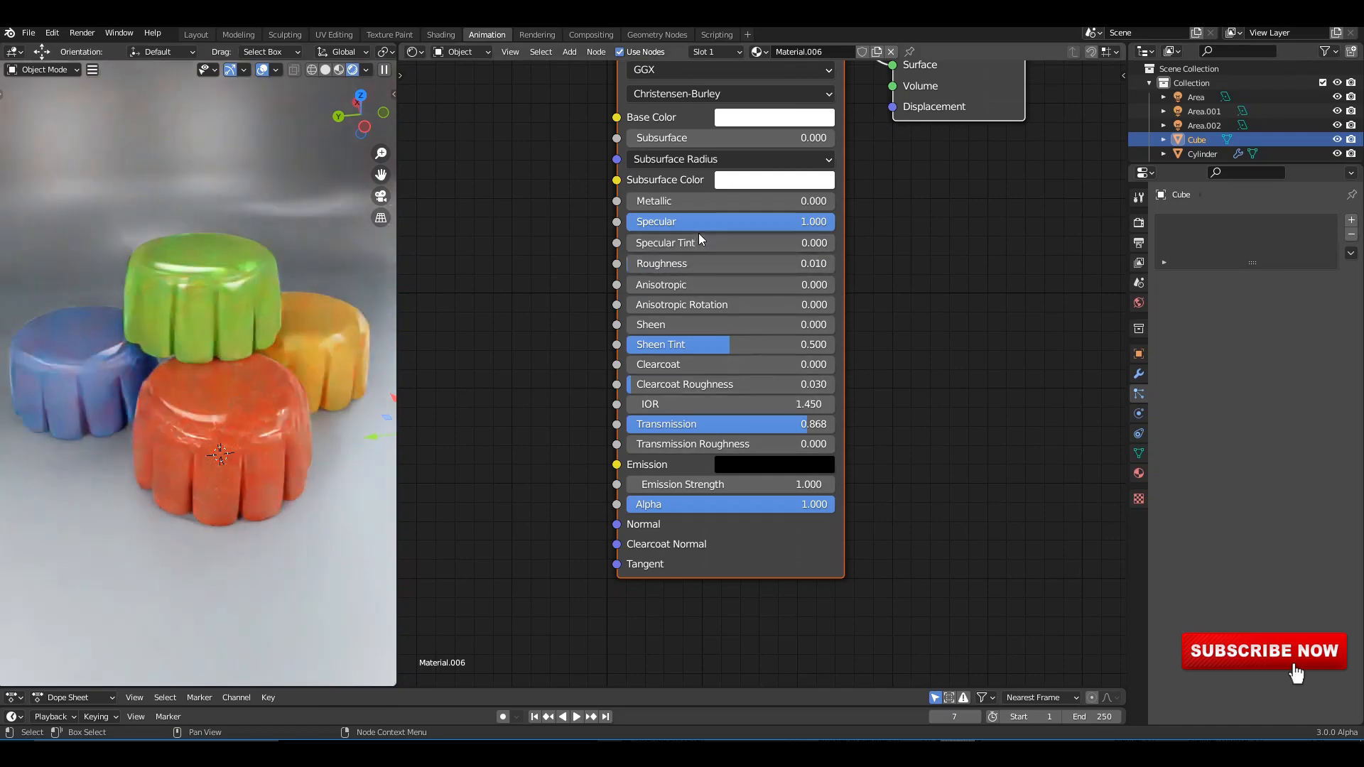
{"action": "left_click", "coordinate": [697, 263]}
{"action": "type", "text": "0."}
{"action": "key", "text": "Return"}
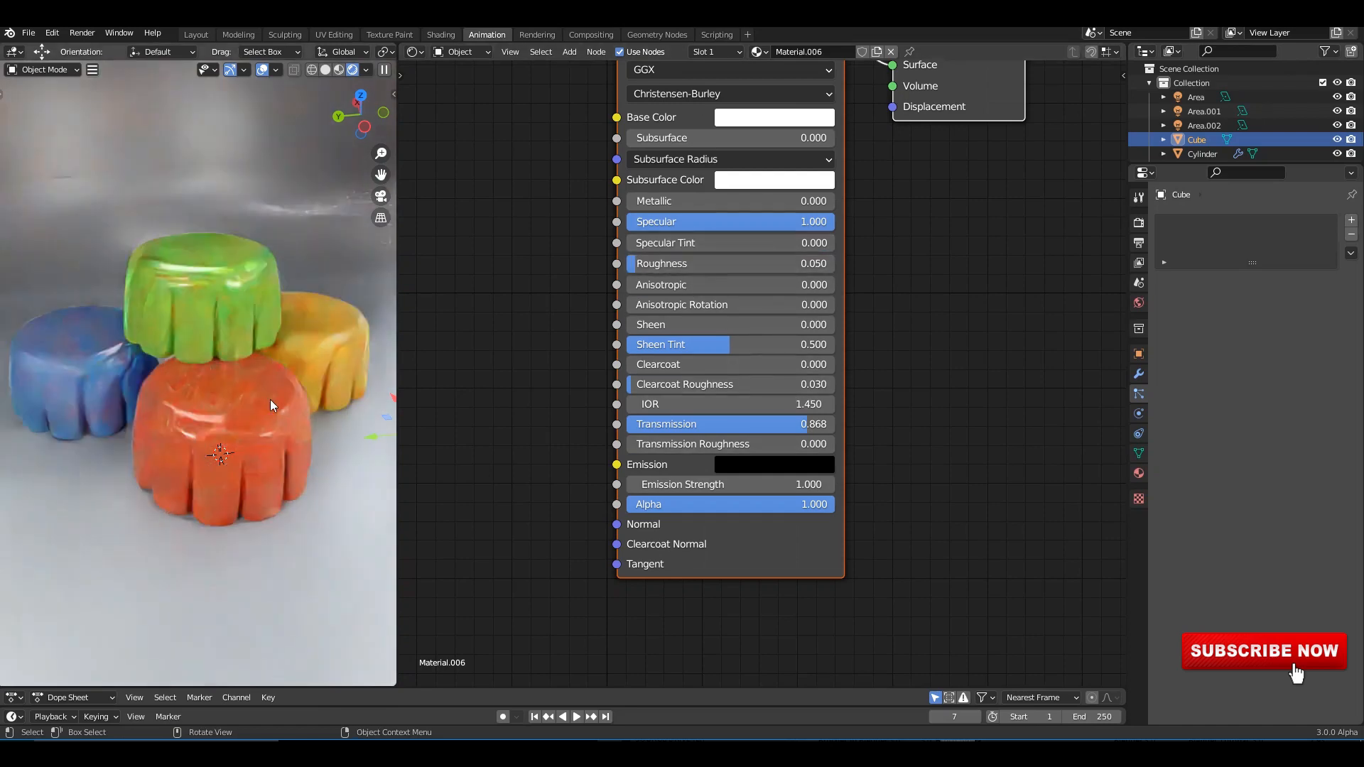
Step: Set the Roughness of the red jelly's Principled BSDF to 0.05
{"action": "left_click", "coordinate": [269, 408]}
{"action": "scroll", "coordinate": [766, 388], "scroll_direction": "down", "scroll_amount": 1}
{"action": "scroll", "coordinate": [685, 369], "scroll_direction": "up", "scroll_amount": 2}
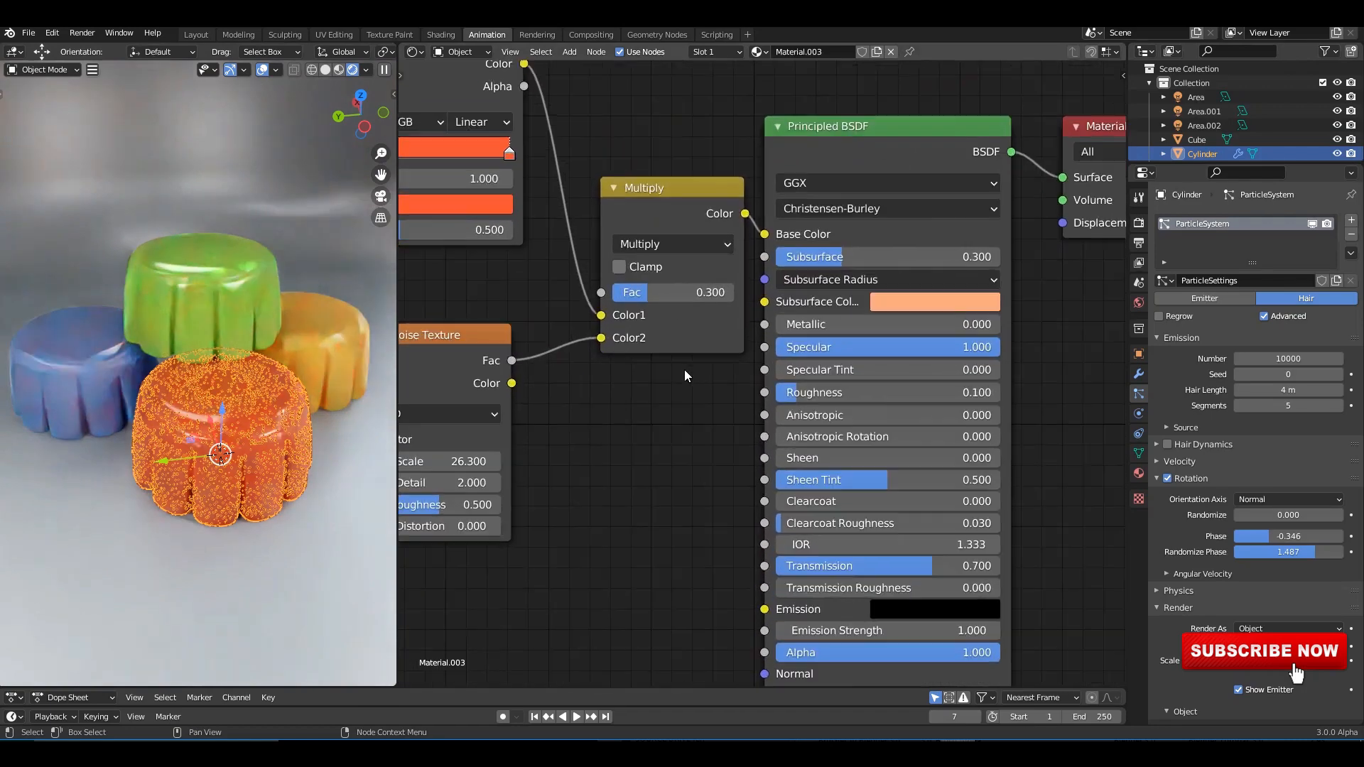
{"action": "middle_click_drag", "start_coordinate": [684, 370], "coordinate": [706, 300]}
{"action": "left_click", "coordinate": [848, 315]}
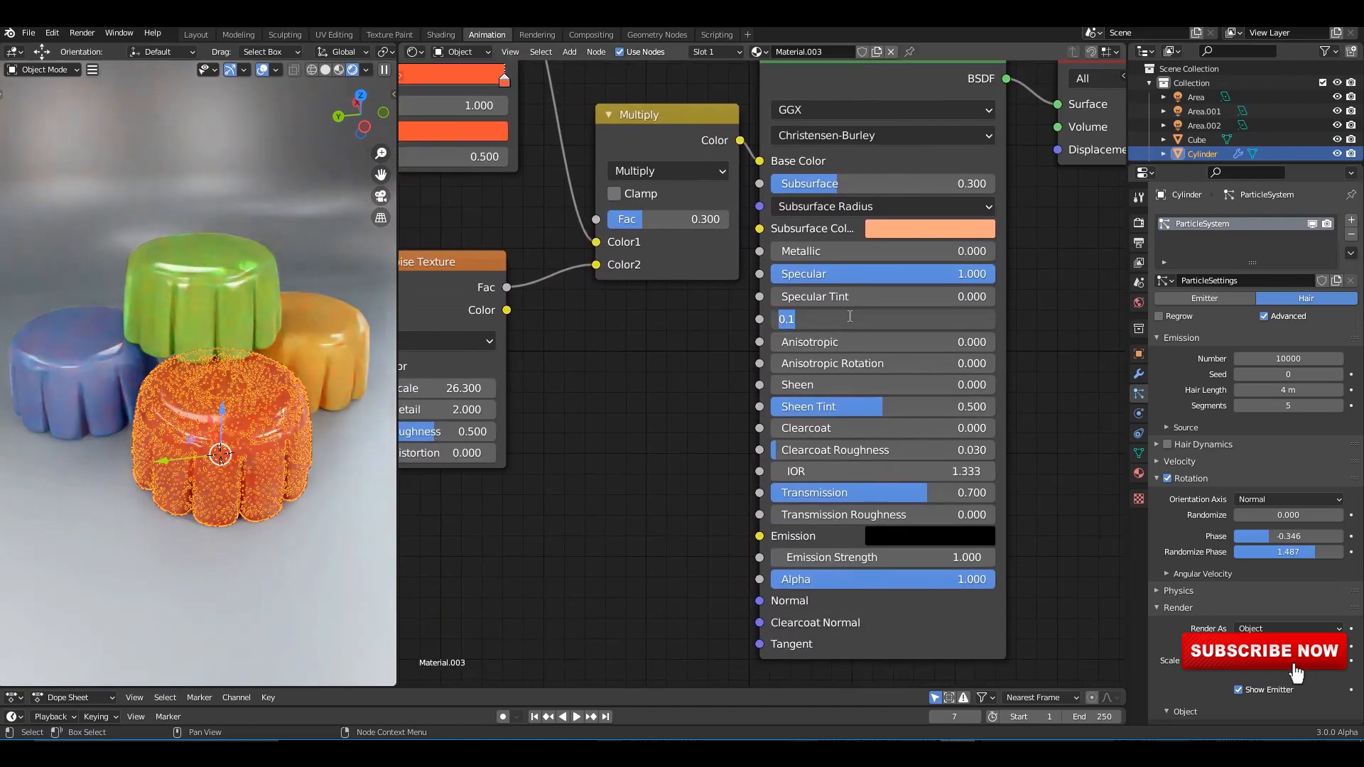
{"action": "type", "text": "0.05"}
{"action": "key", "text": "Return"}
Step: Set the Roughness of the blue and green jelly materials to 0.05
{"action": "left_click", "coordinate": [142, 355]}
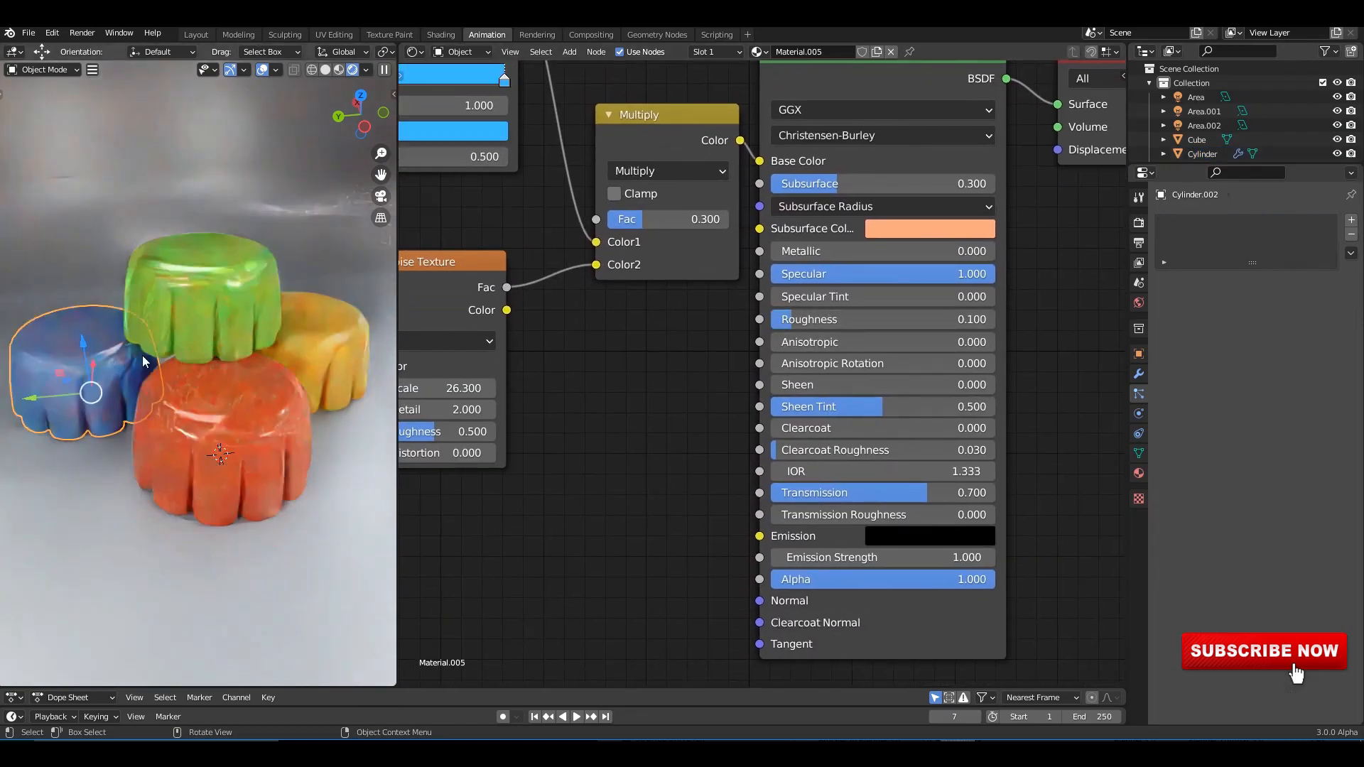
{"action": "left_click", "coordinate": [850, 318]}
{"action": "type", "text": "0.05"}
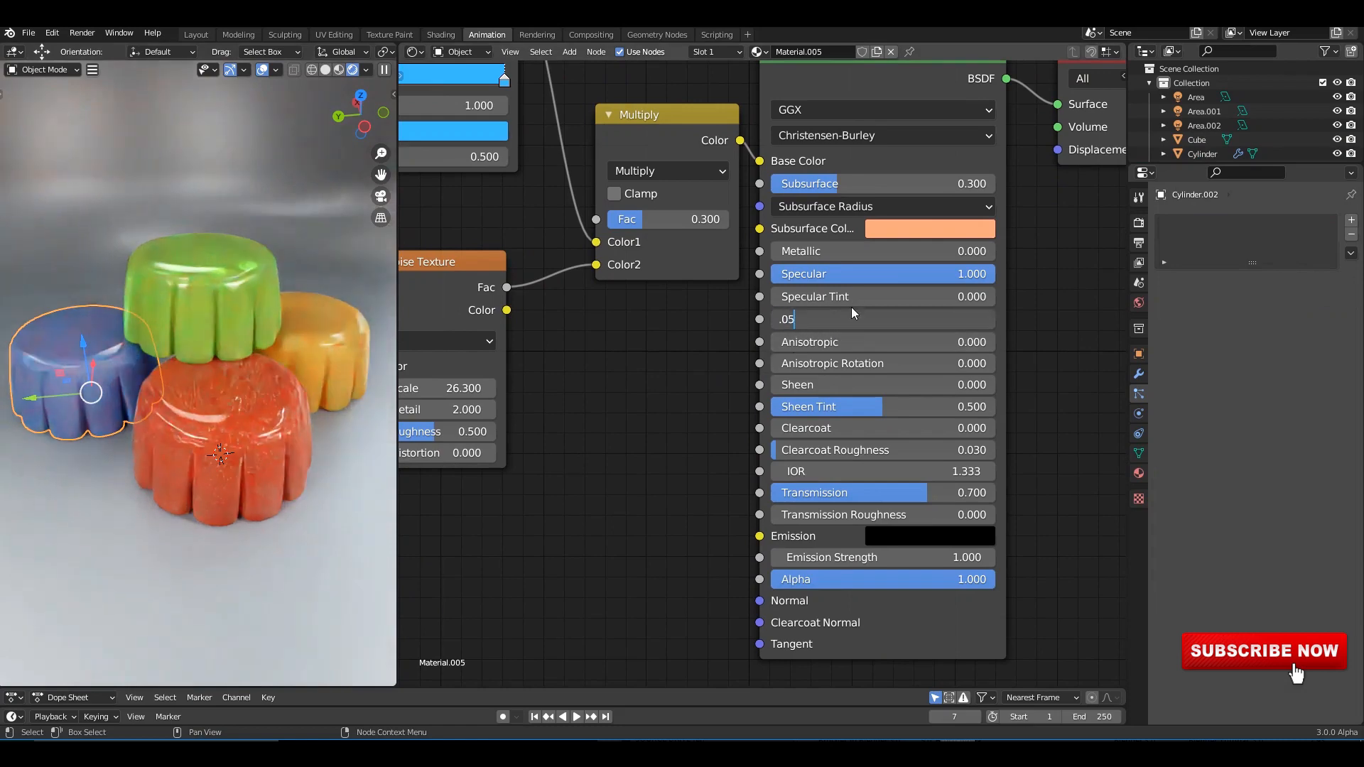
{"action": "key", "text": "Return"}
{"action": "left_click", "coordinate": [213, 276]}
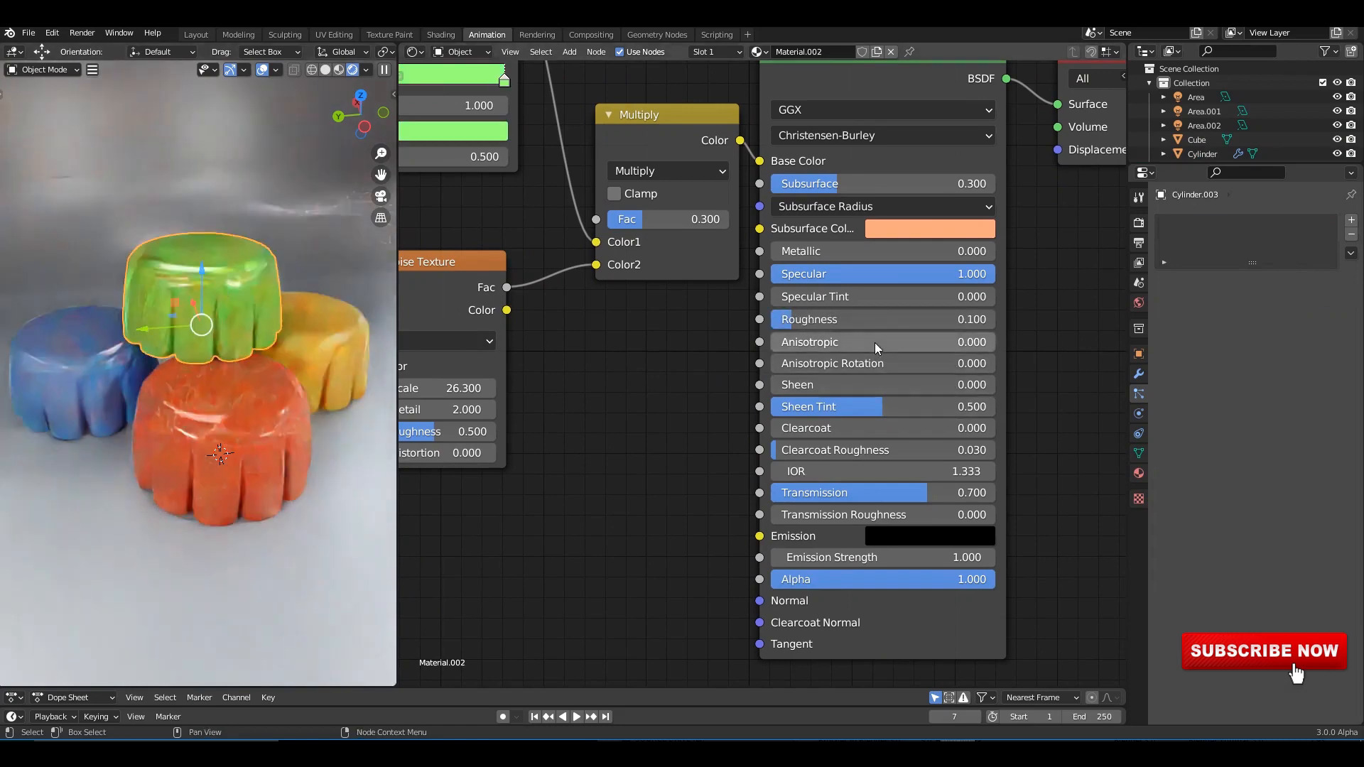
{"action": "left_click", "coordinate": [853, 319]}
{"action": "type", "text": "0.05"}
{"action": "key", "text": "Return"}
Step: Set the Roughness of the yellow jelly material to 0.05
{"action": "left_click", "coordinate": [316, 352]}
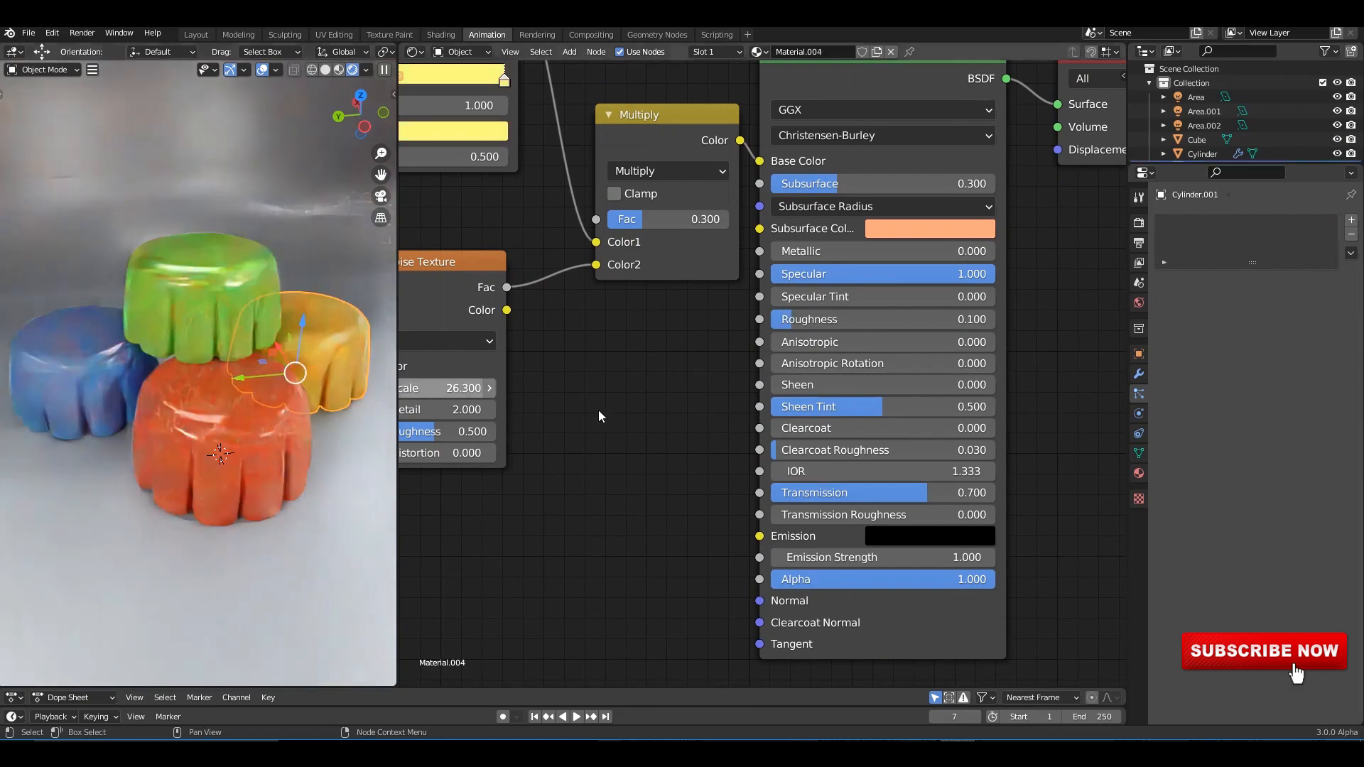
{"action": "left_click", "coordinate": [850, 319]}
{"action": "type", "text": "0.05"}
{"action": "key", "text": "Return"}
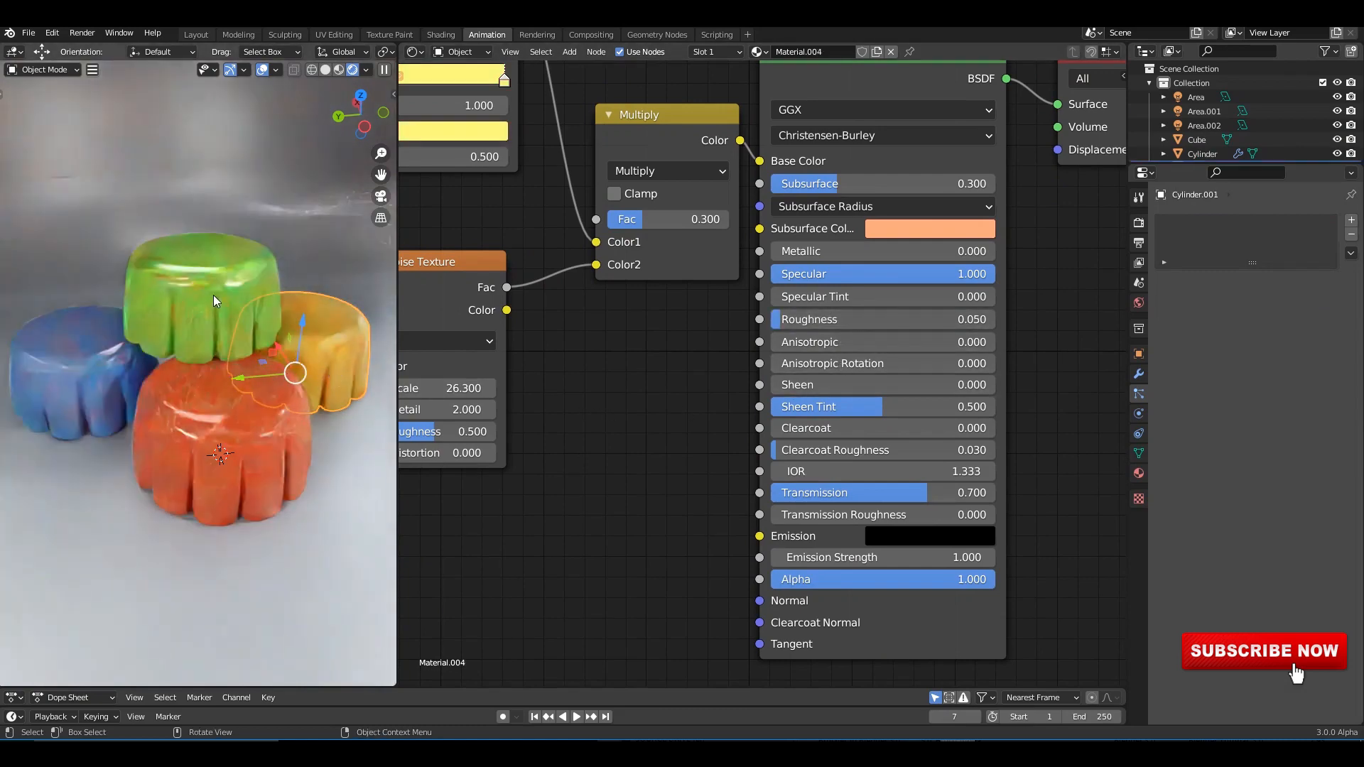
Step: Switch the rendered viewport to material preview shading and save the file
{"action": "left_click", "coordinate": [153, 378]}
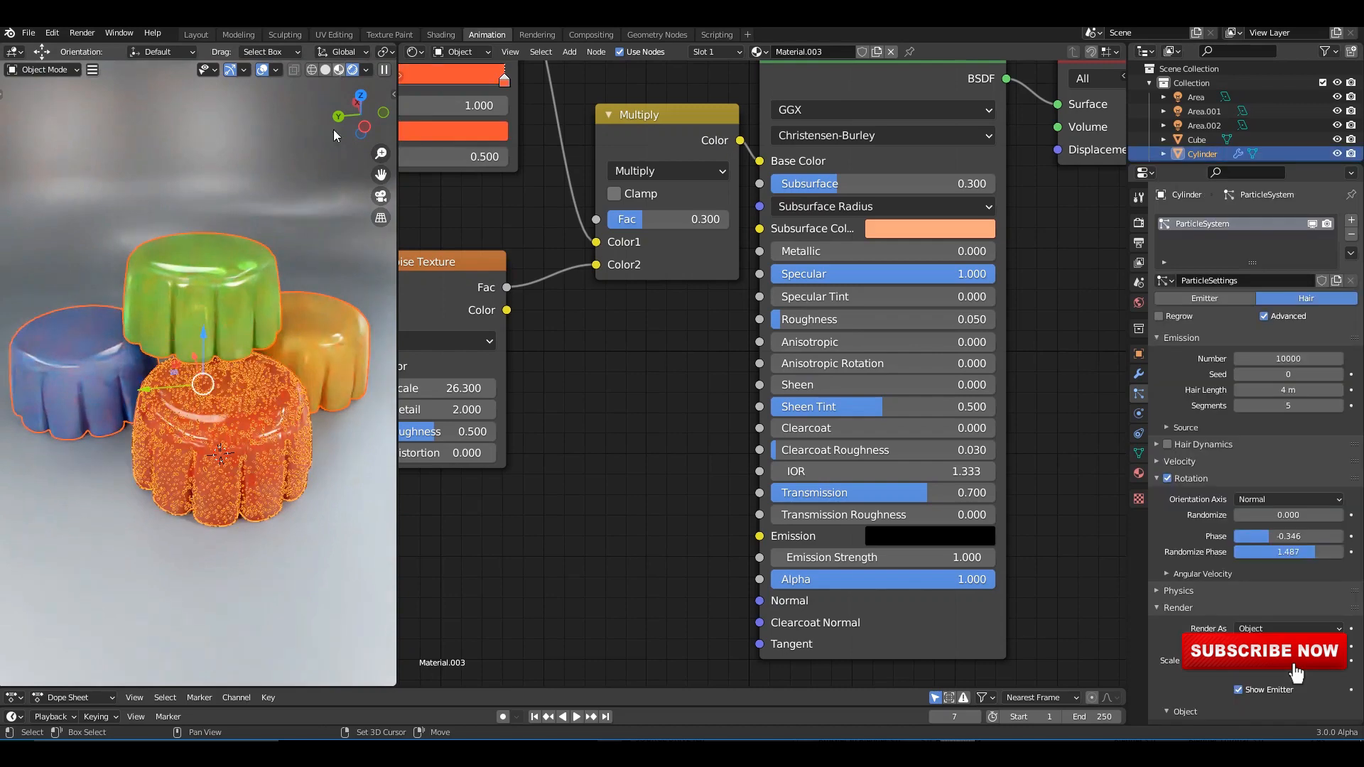
{"action": "left_click", "coordinate": [339, 70]}
{"action": "key", "text": "ctrl+s"}
{"action": "middle_click_drag", "start_coordinate": [219, 309], "coordinate": [253, 310]}
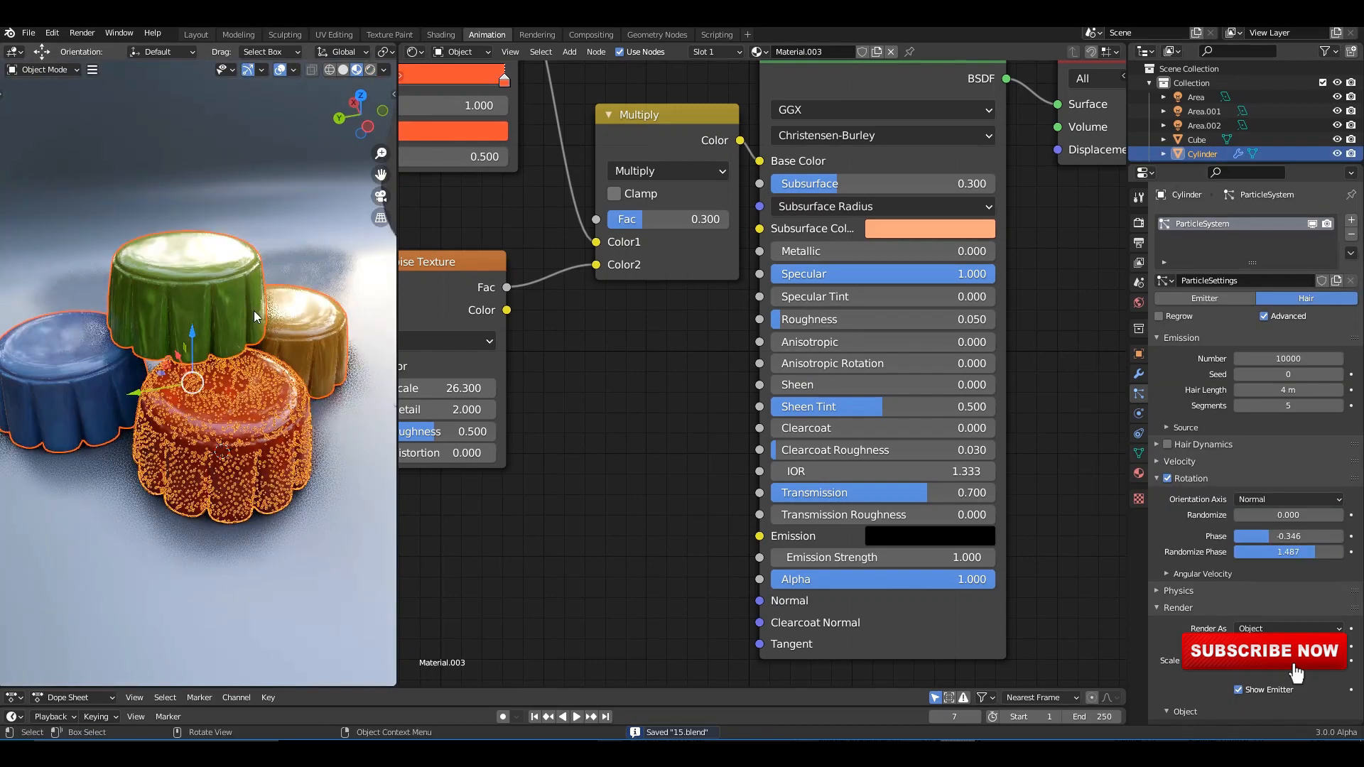
Step: Select the green, yellow and blue candies with the red one active, and copy its modifiers, including the particle system, to them
{"action": "left_click", "coordinate": [241, 303], "text": "shift"}
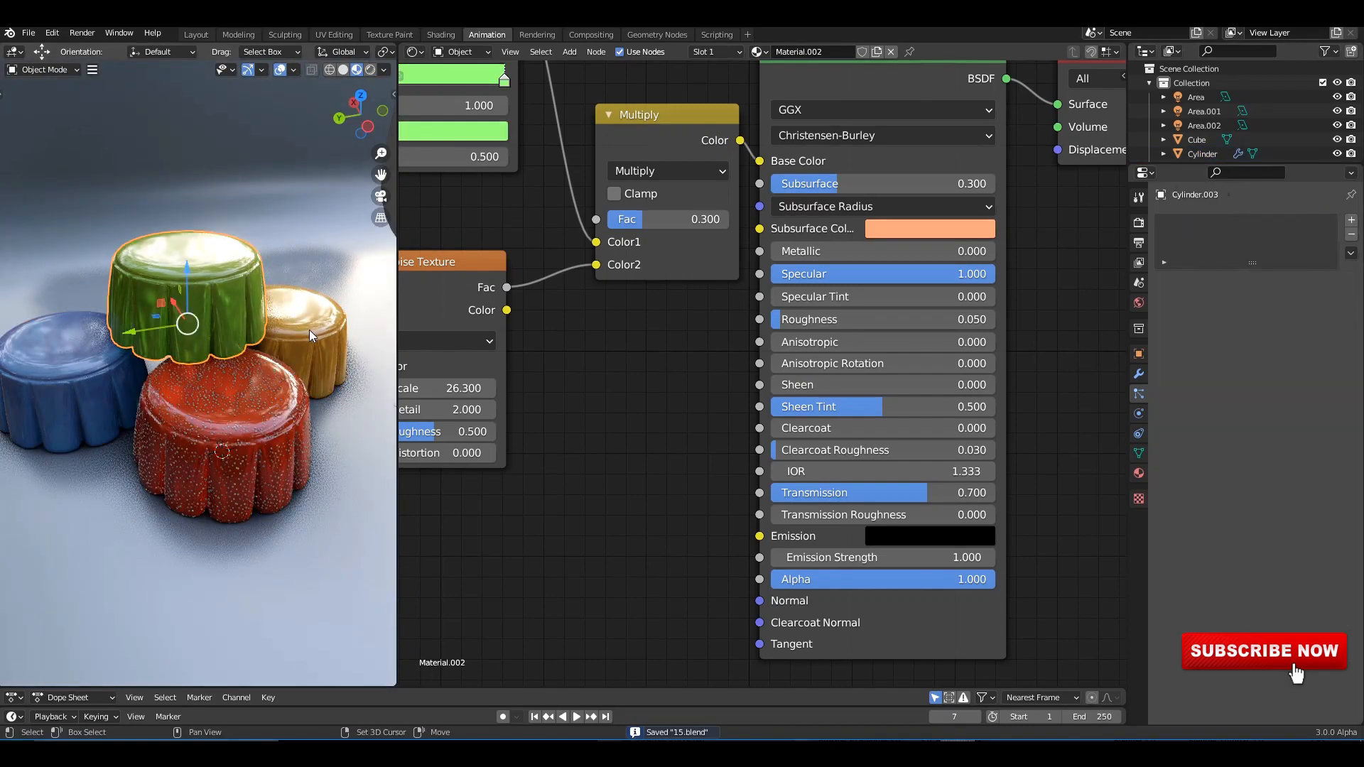
{"action": "left_click", "coordinate": [309, 329], "text": "shift"}
{"action": "left_click", "coordinate": [76, 344], "text": "shift"}
{"action": "left_click", "coordinate": [232, 404], "text": "shift"}
{"action": "key", "text": "ctrl+l"}
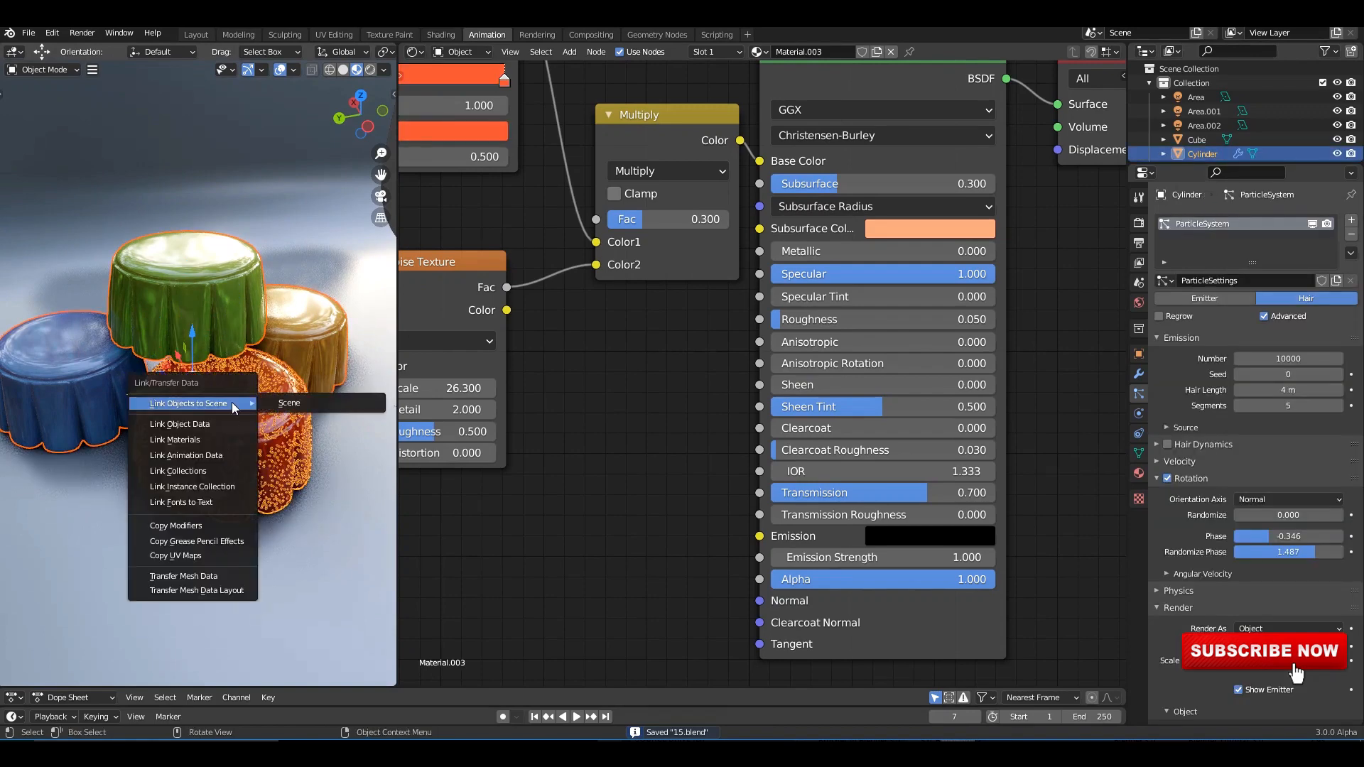
{"action": "left_click", "coordinate": [234, 526]}
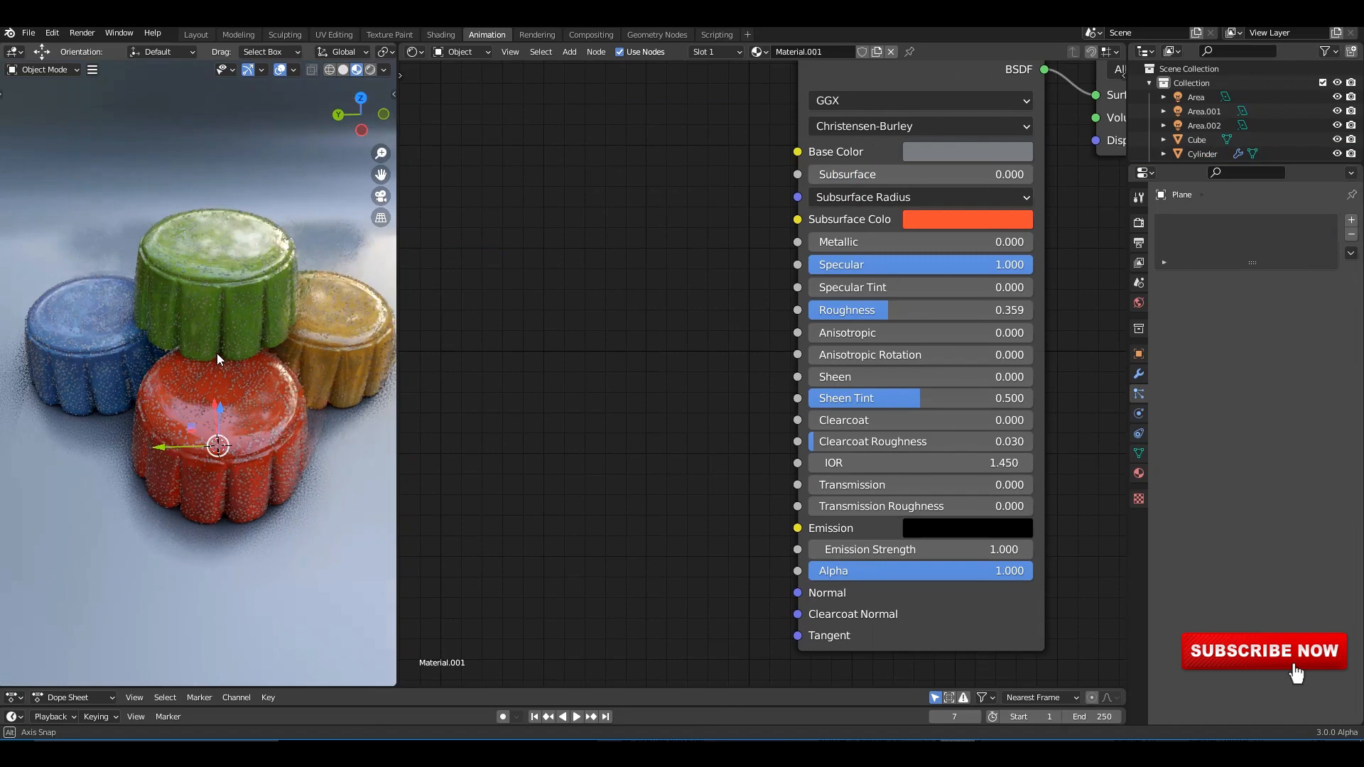
Step: Return the viewport to rendered shading and set the red jelly material's Transmission to 0.8
{"action": "middle_click_drag", "start_coordinate": [216, 352], "coordinate": [224, 314]}
{"action": "left_click", "coordinate": [369, 69]}
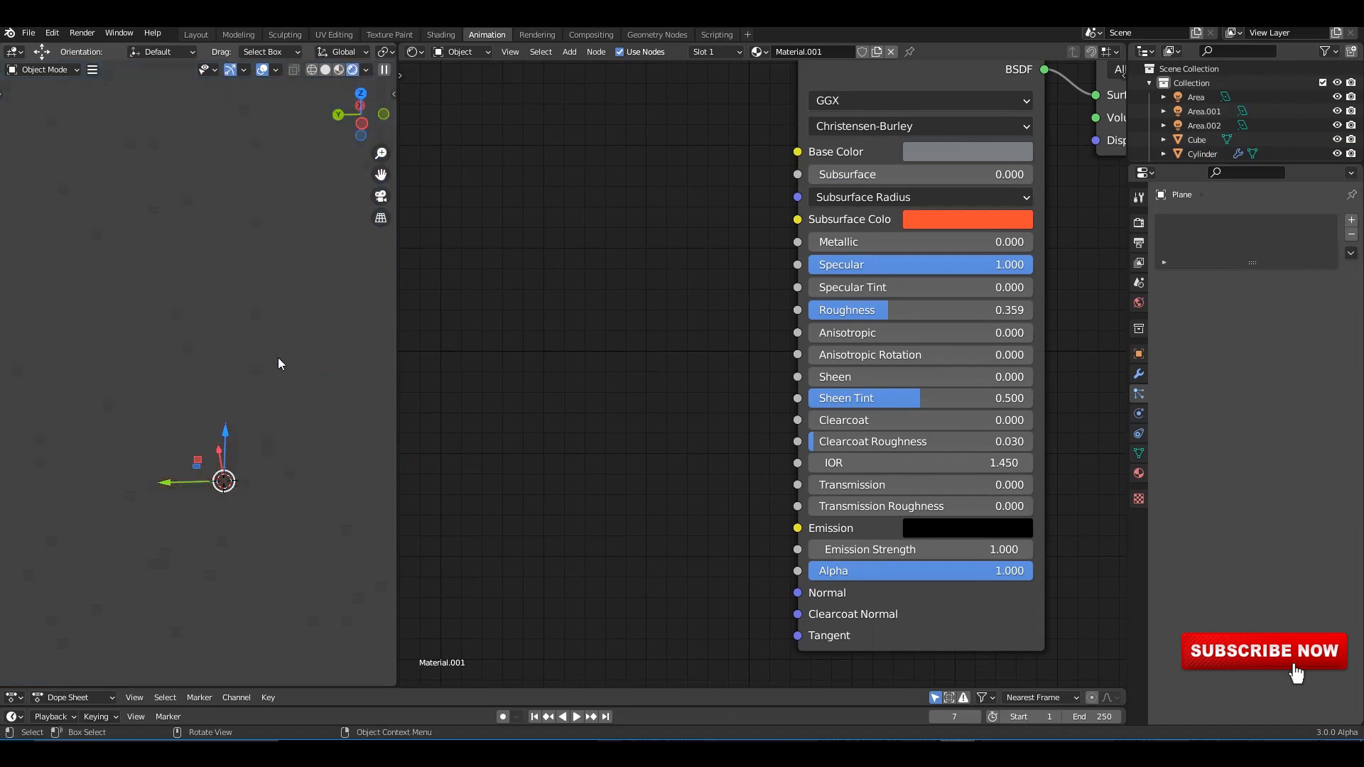
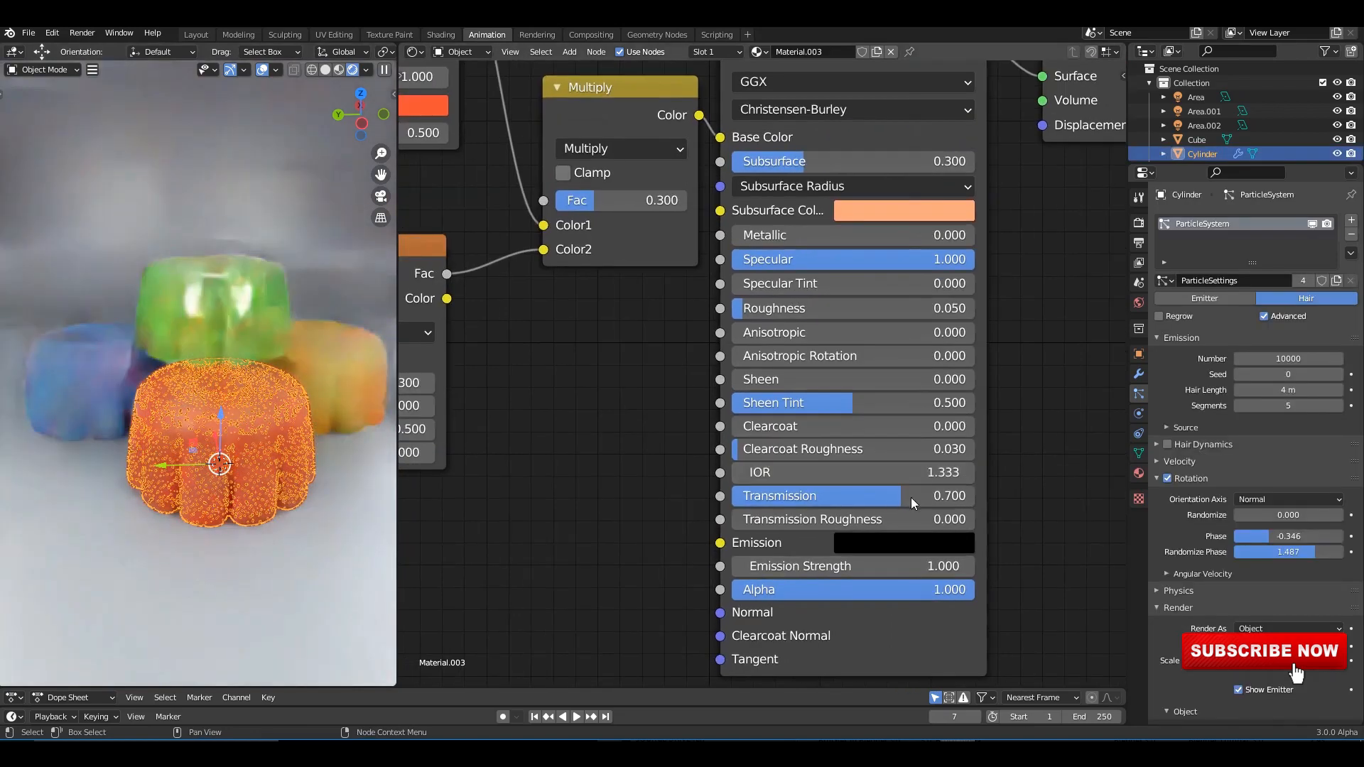
{"action": "left_click", "coordinate": [918, 496]}
{"action": "type", "text": ".8"}
{"action": "key", "text": "Return"}
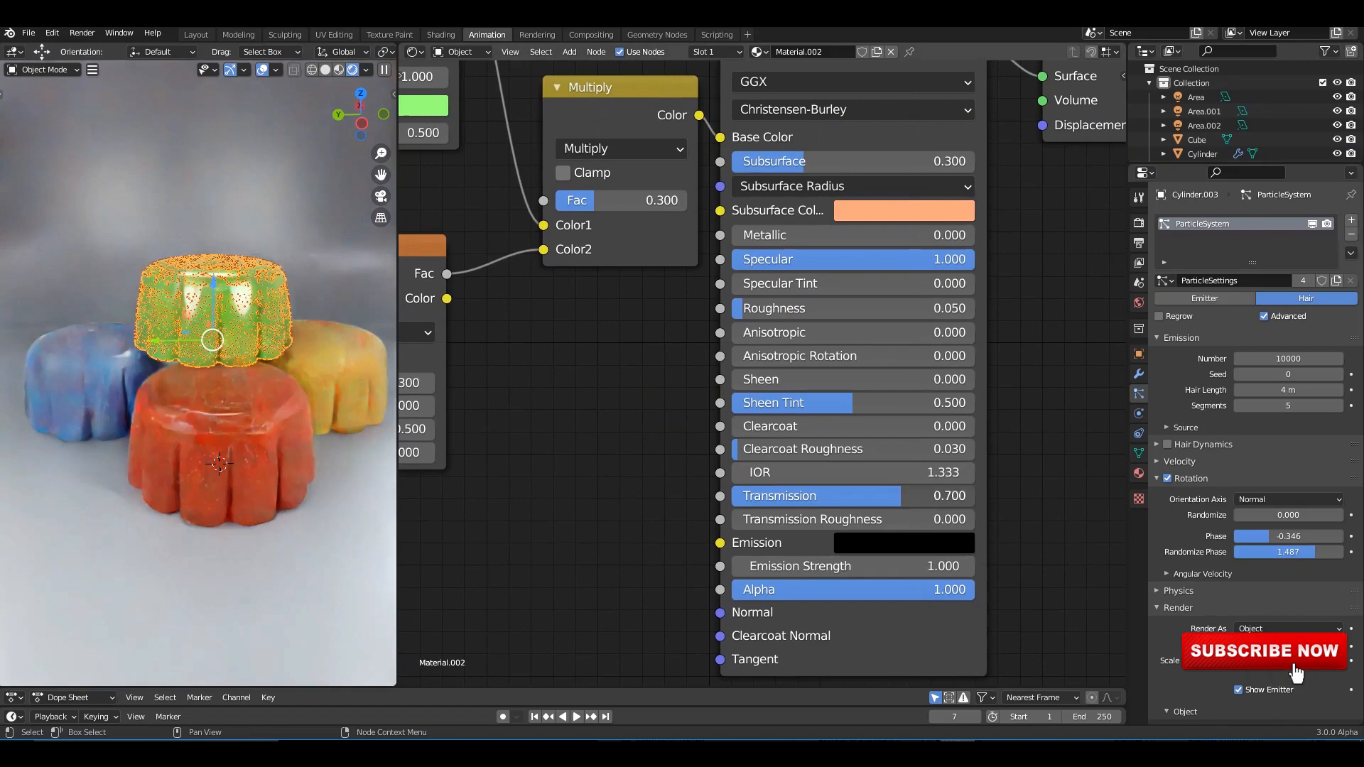
Step: Set the Transmission of the green and blue jelly materials to 0.8
{"action": "left_click", "coordinate": [924, 498]}
{"action": "type", "text": "0.8"}
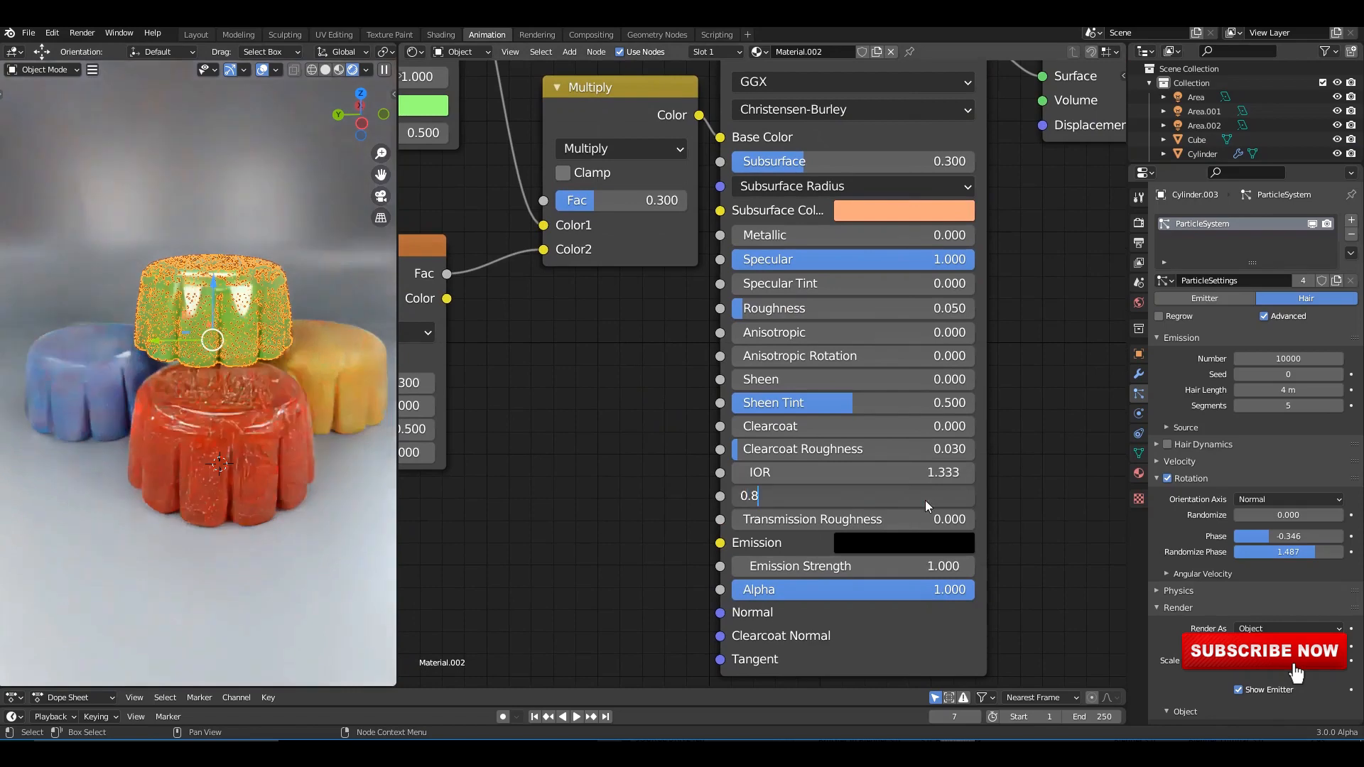
{"action": "key", "text": "Return"}
{"action": "left_click", "coordinate": [137, 382]}
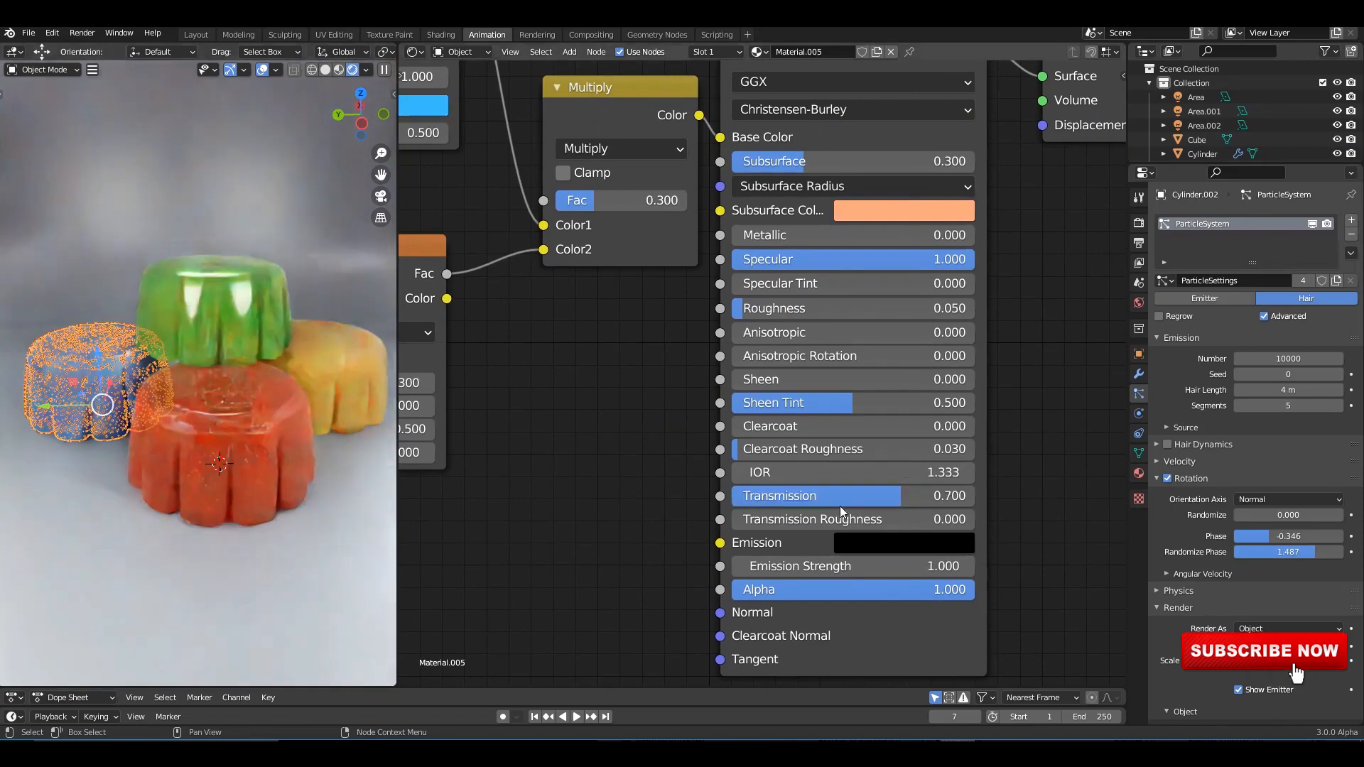
{"action": "left_click", "coordinate": [938, 495]}
{"action": "type", "text": ".8"}
{"action": "key", "text": "Return"}
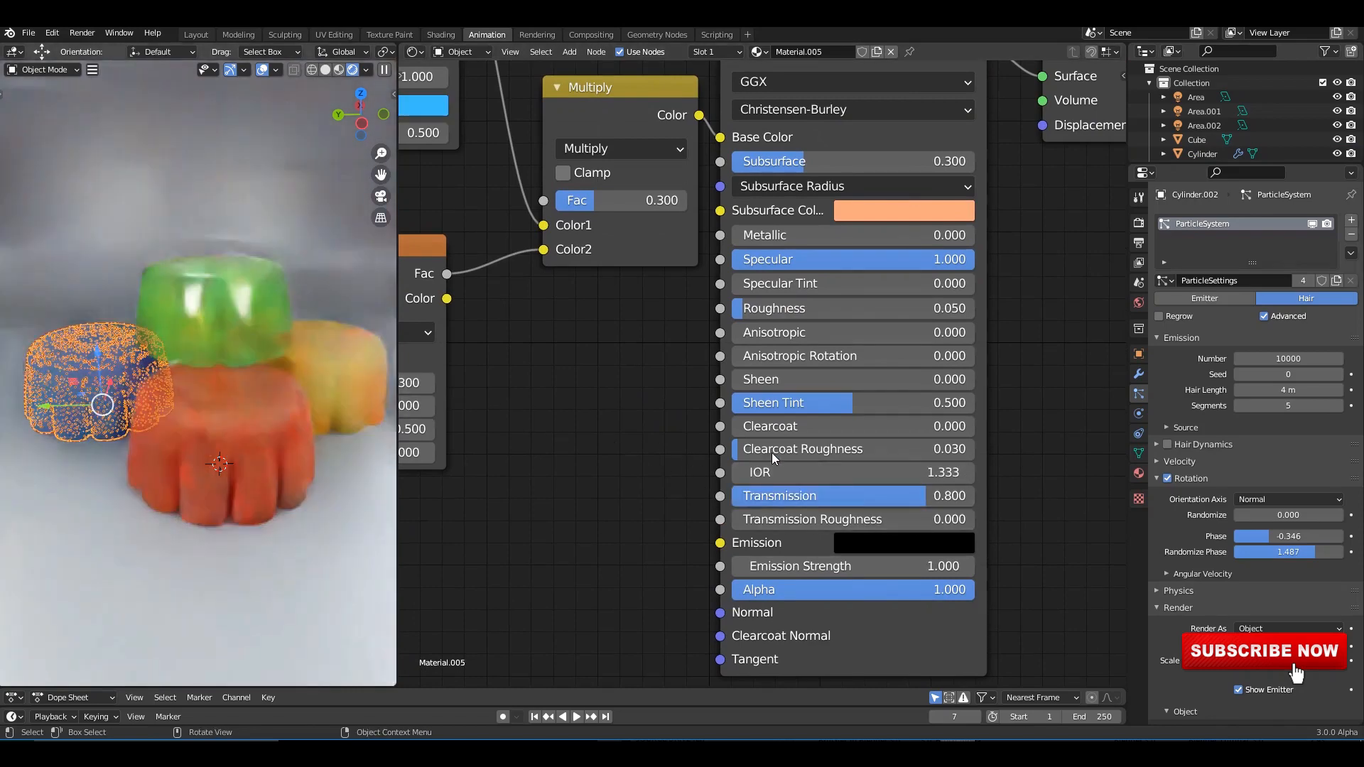
Step: Set the Transmission of the yellow jelly material to 0.8
{"action": "left_click", "coordinate": [352, 381]}
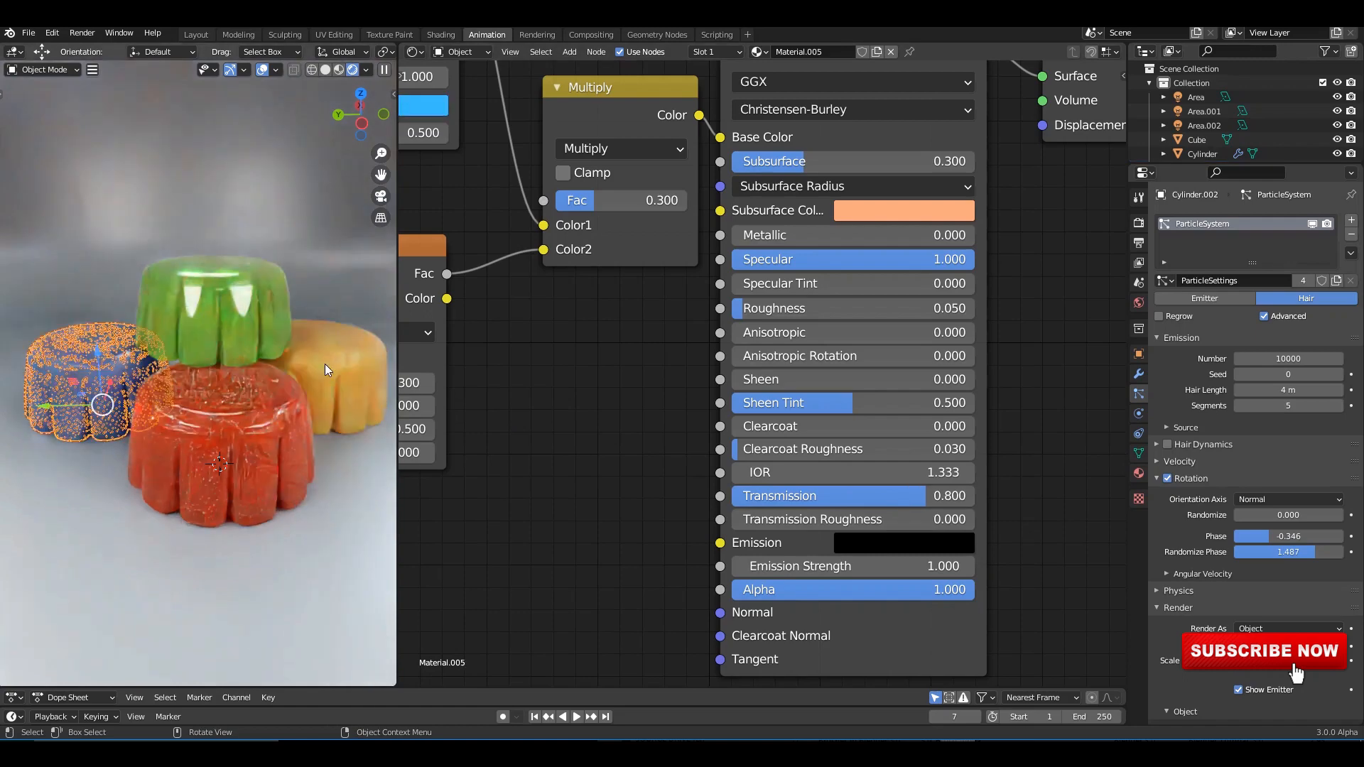
{"action": "left_click", "coordinate": [946, 497]}
{"action": "type", "text": "0.8"}
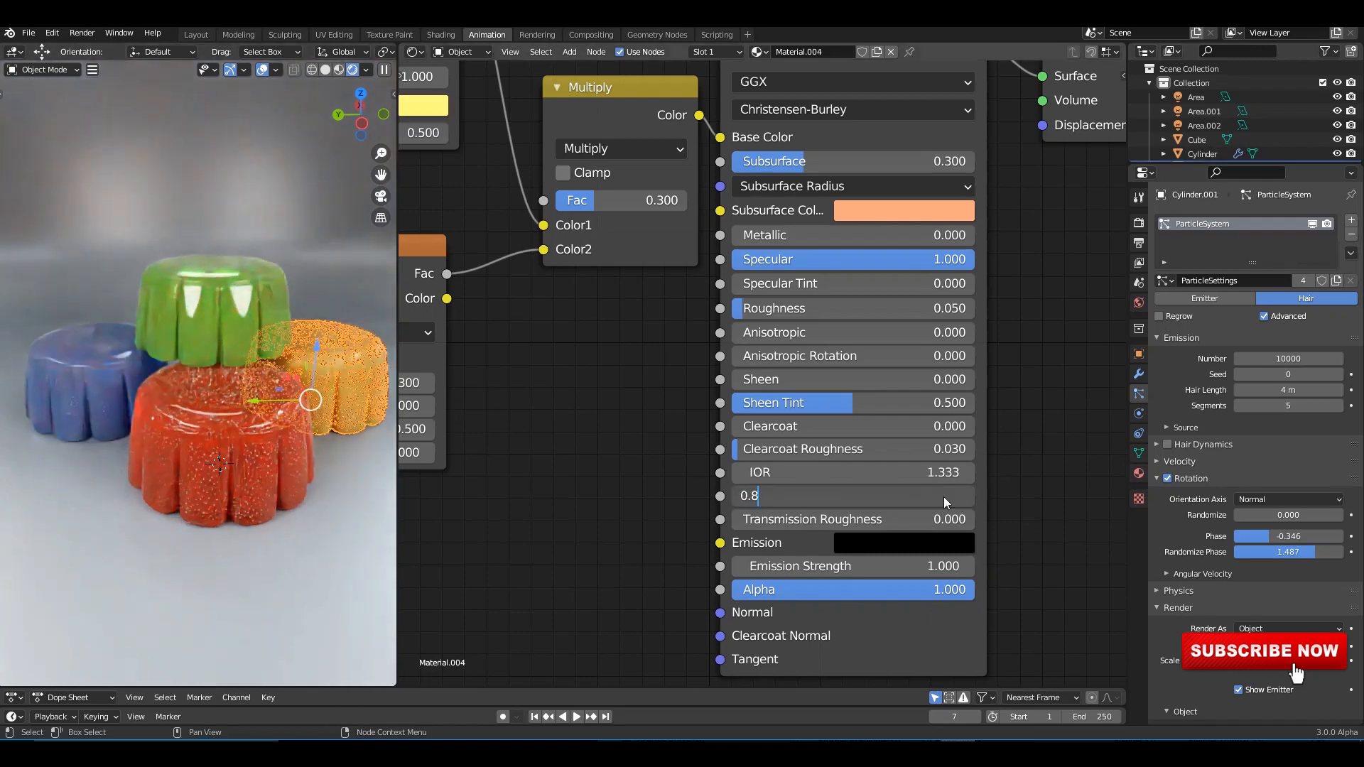
{"action": "key", "text": "Return"}
Step: Turn the Shader Editor back into a 3D Viewport and save the file
{"action": "left_click", "coordinate": [413, 52]}
{"action": "left_click", "coordinate": [440, 91]}
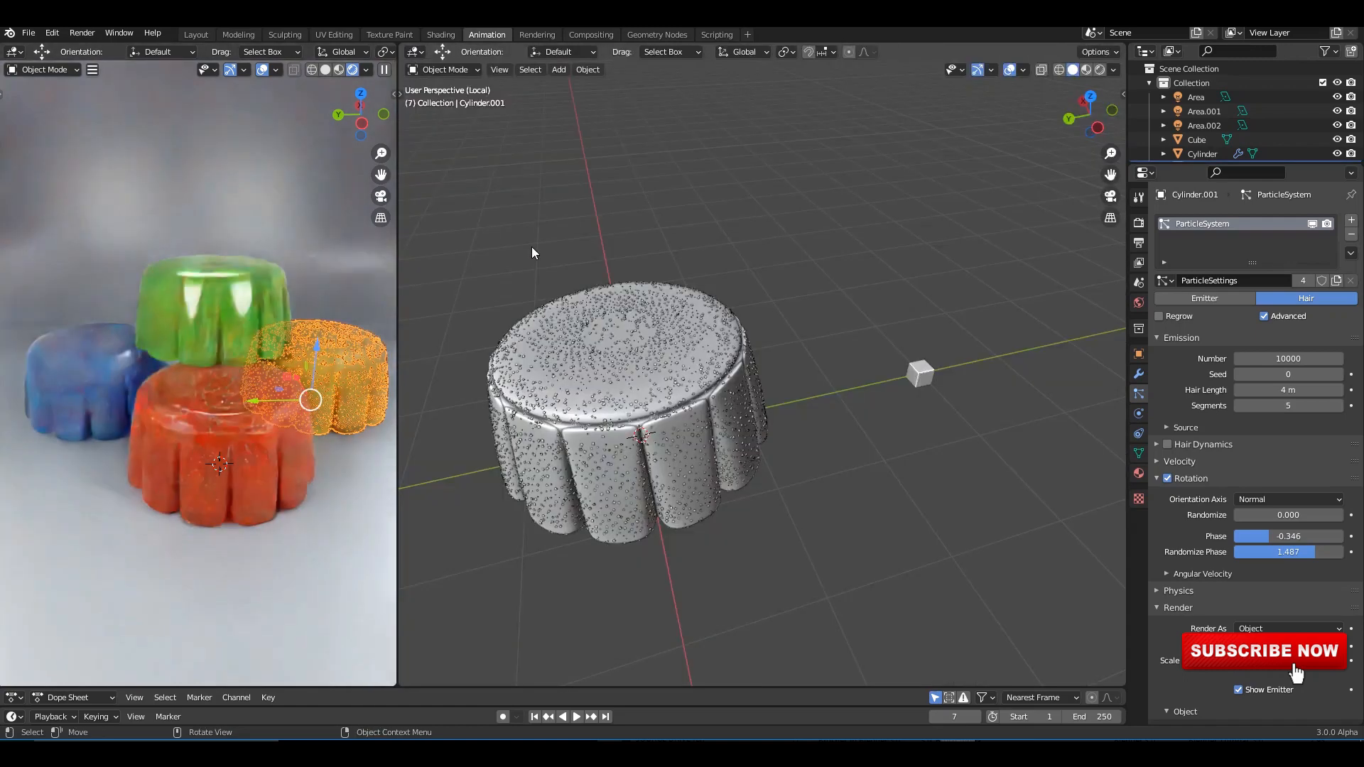
{"action": "scroll", "coordinate": [531, 246], "scroll_direction": "down", "scroll_amount": 3}
{"action": "key", "text": "ctrl+s"}
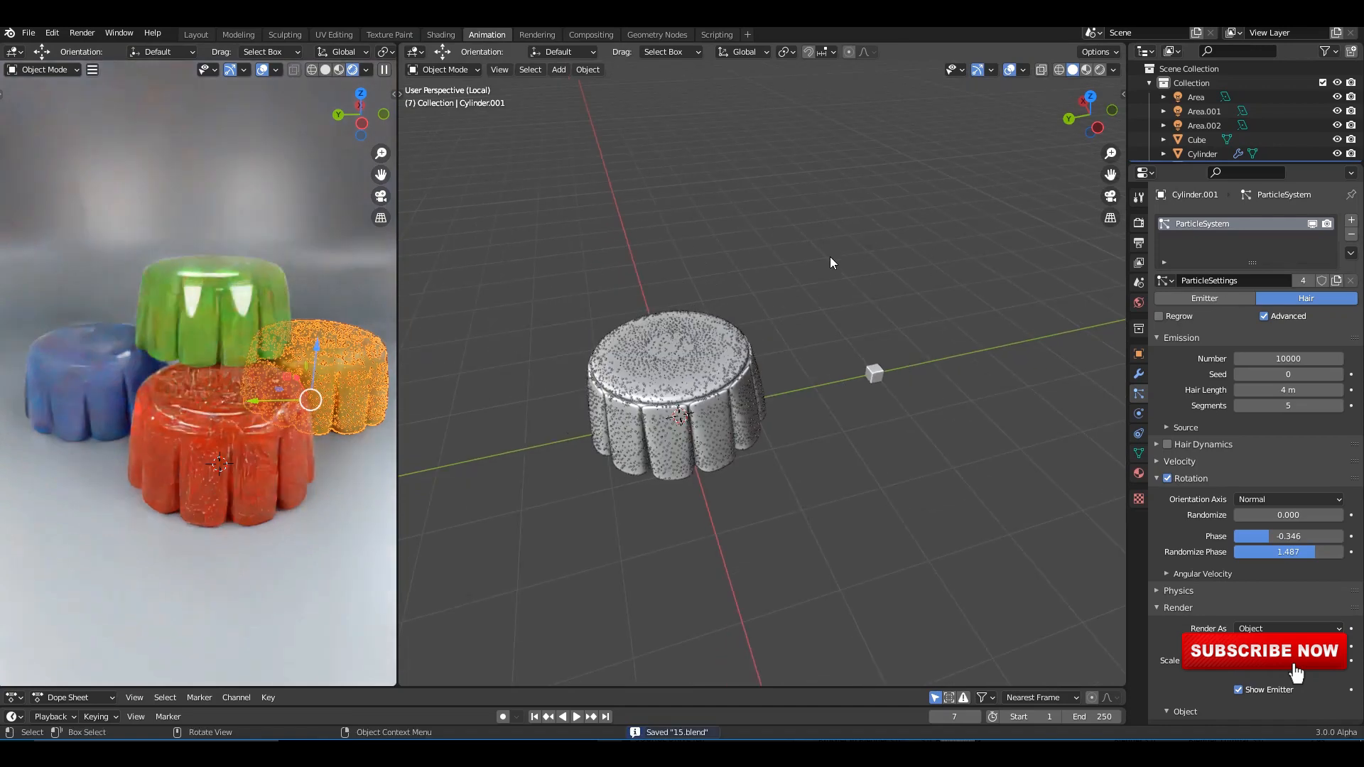
Step: Leave local view in the solid-shaded viewport and add a camera to the scene
{"action": "key", "text": "KP_Divide"}
{"action": "scroll", "coordinate": [679, 312], "scroll_direction": "up", "scroll_amount": 3}
{"action": "middle_click_drag", "start_coordinate": [678, 308], "coordinate": [678, 270], "text": "ctrl"}
{"action": "middle_click_drag", "start_coordinate": [678, 308], "coordinate": [569, 310], "text": "shift"}
{"action": "key", "text": "shift+a"}
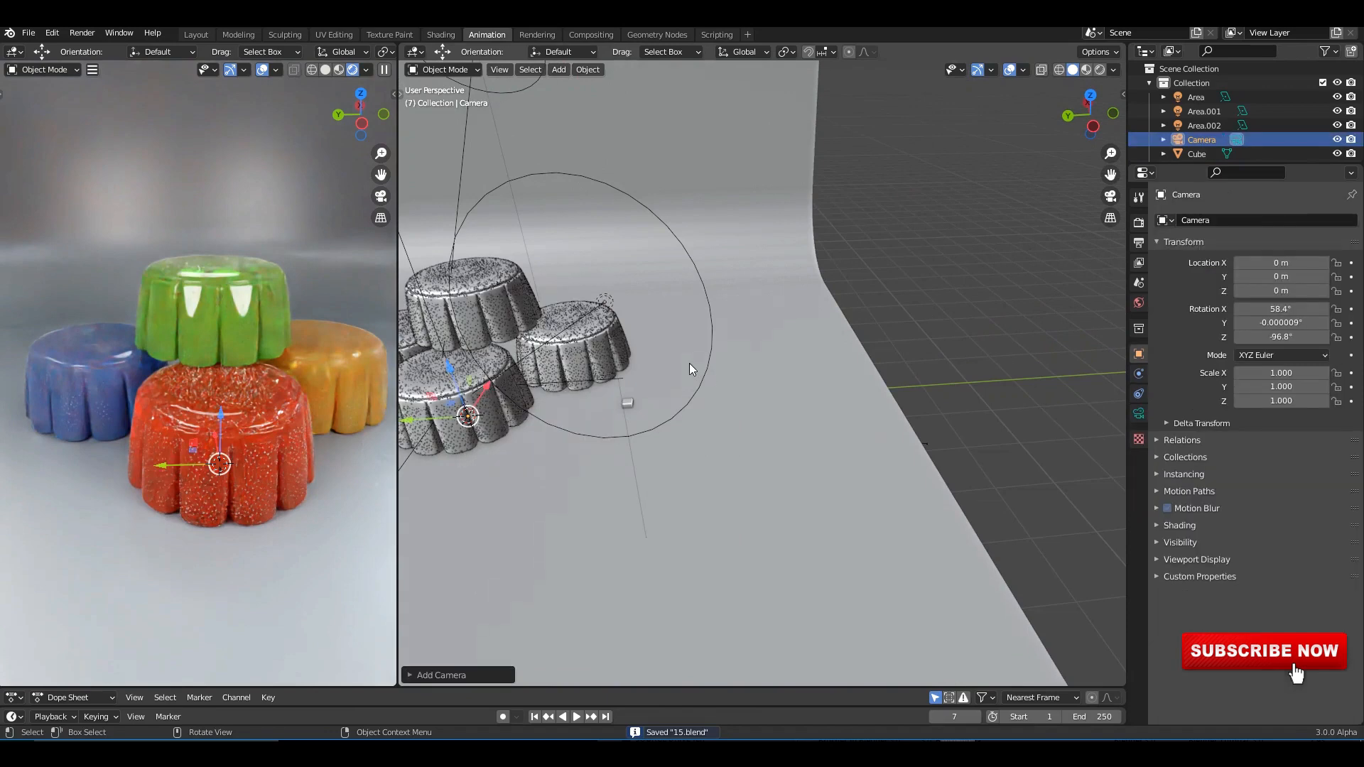
Step: Save the file and switch the scene's render engine from Cycles to Eevee
{"action": "key", "text": "KP_1"}
{"action": "key", "text": "ctrl+KP_3"}
{"action": "middle_click_drag", "start_coordinate": [729, 441], "coordinate": [768, 492], "text": "shift"}
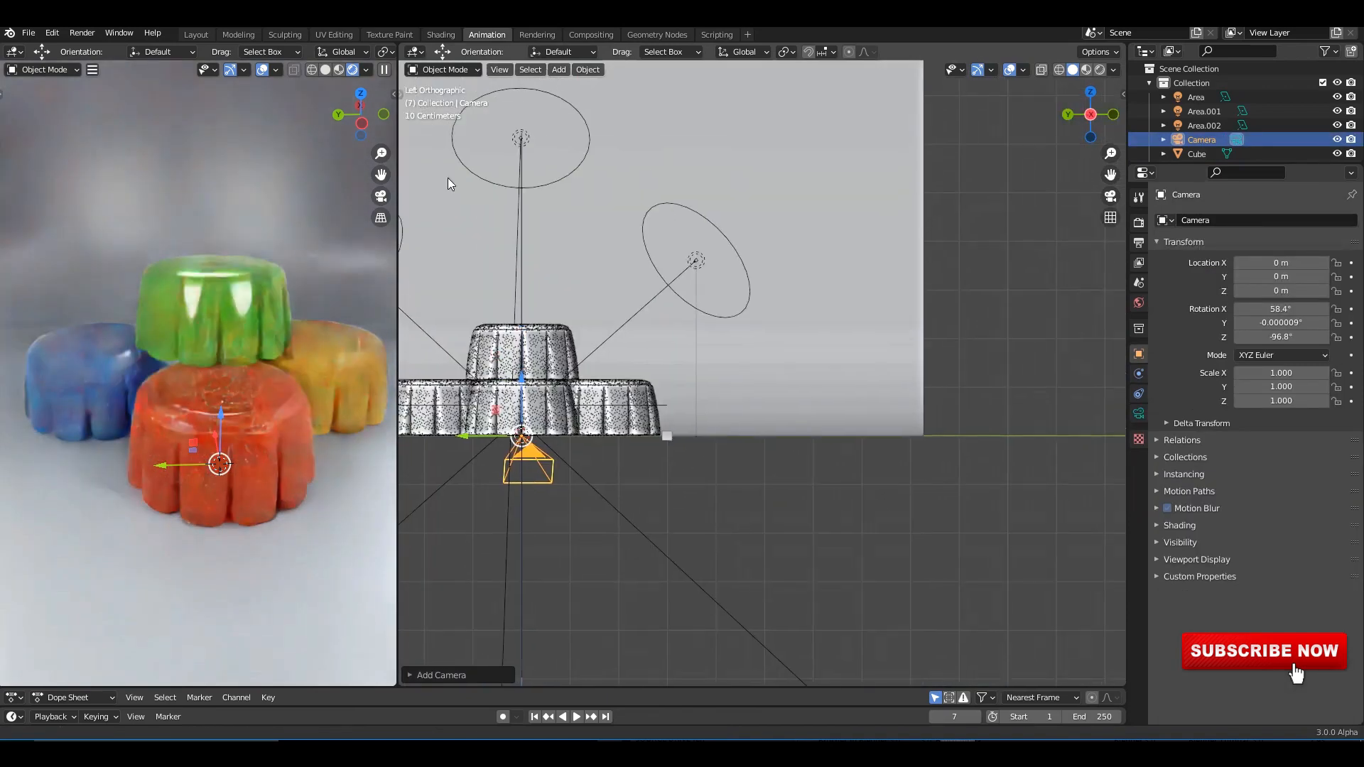
{"action": "key", "text": "ctrl+s"}
{"action": "left_click", "coordinate": [1139, 222]}
{"action": "left_click", "coordinate": [1254, 223]}
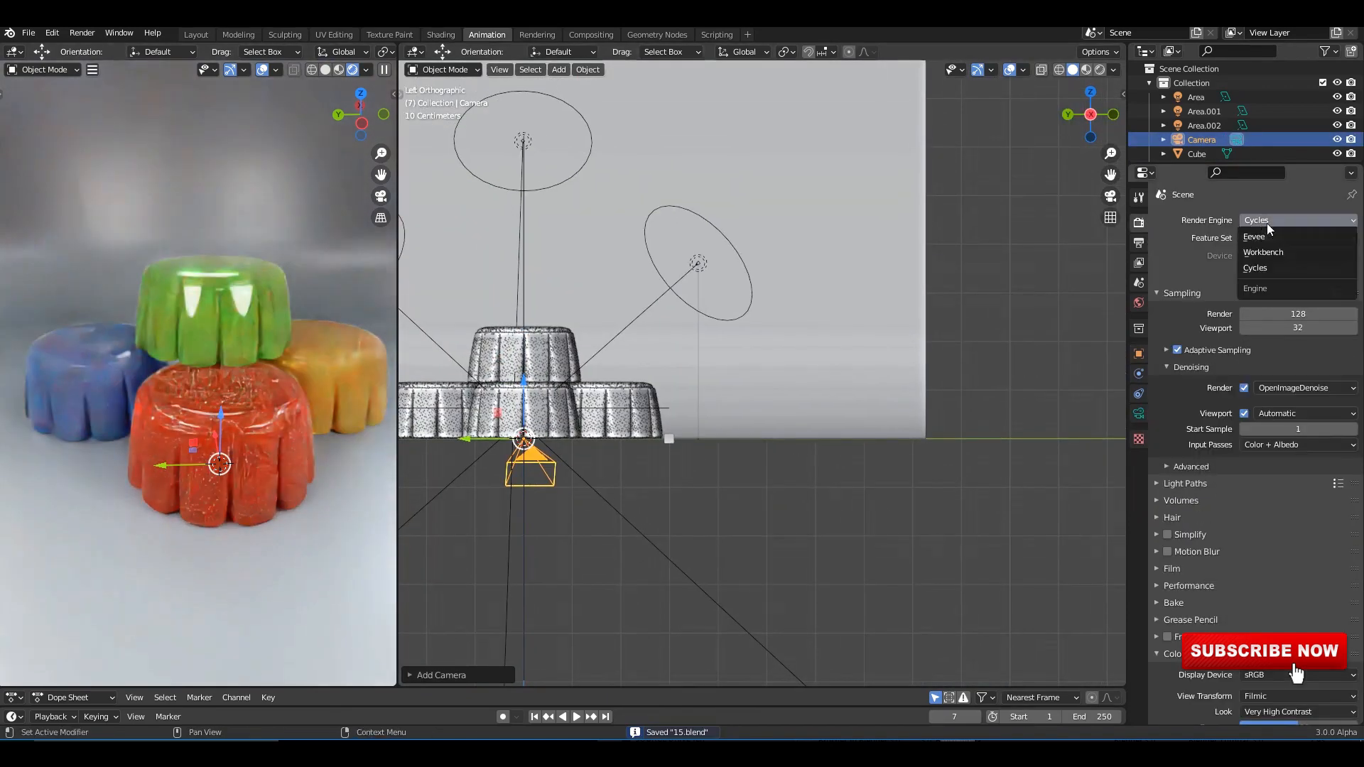
{"action": "key", "text": "Return"}
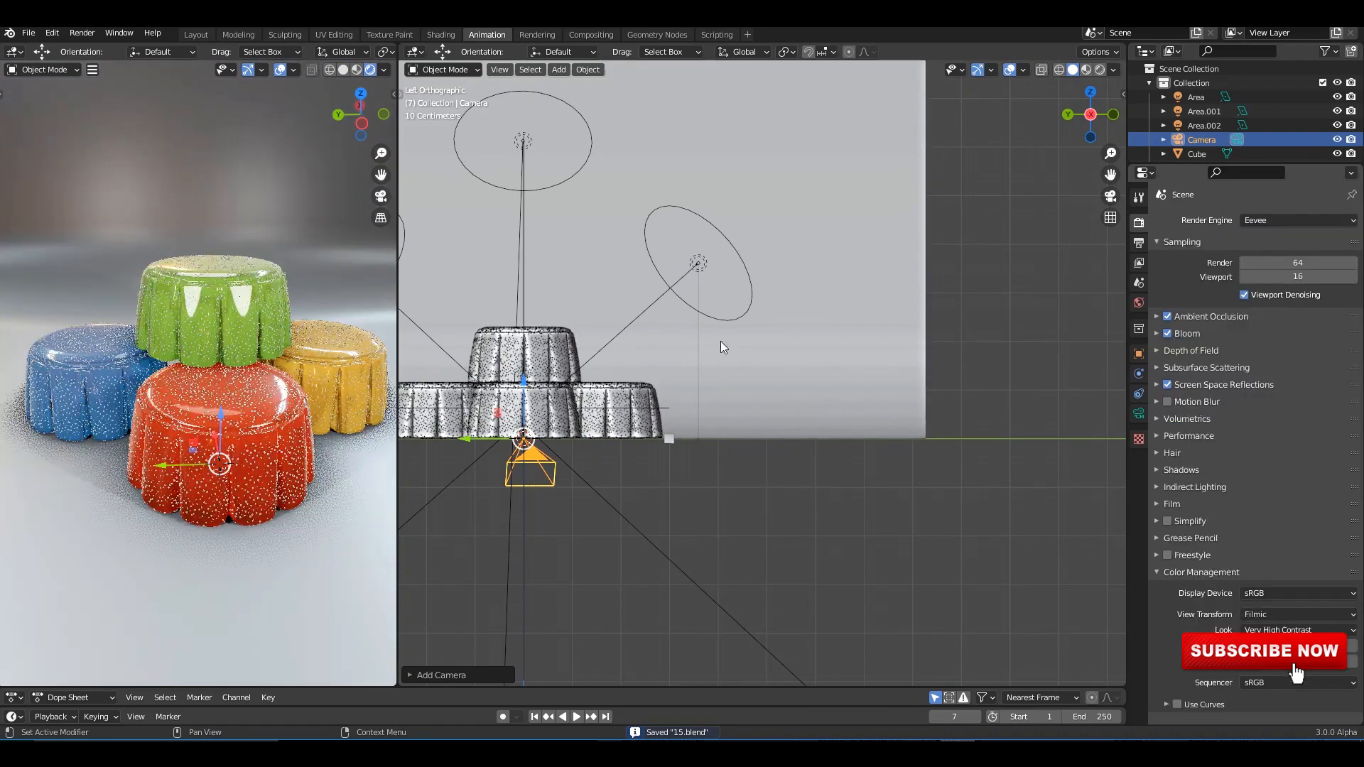
Step: Align the camera to the left orthographic view of the jelly stack and save the file
{"action": "left_click", "coordinate": [719, 342]}
{"action": "scroll", "coordinate": [685, 324], "scroll_direction": "down", "scroll_amount": 1, "text": "shift"}
{"action": "middle_click_drag", "start_coordinate": [989, 391], "coordinate": [883, 285]}
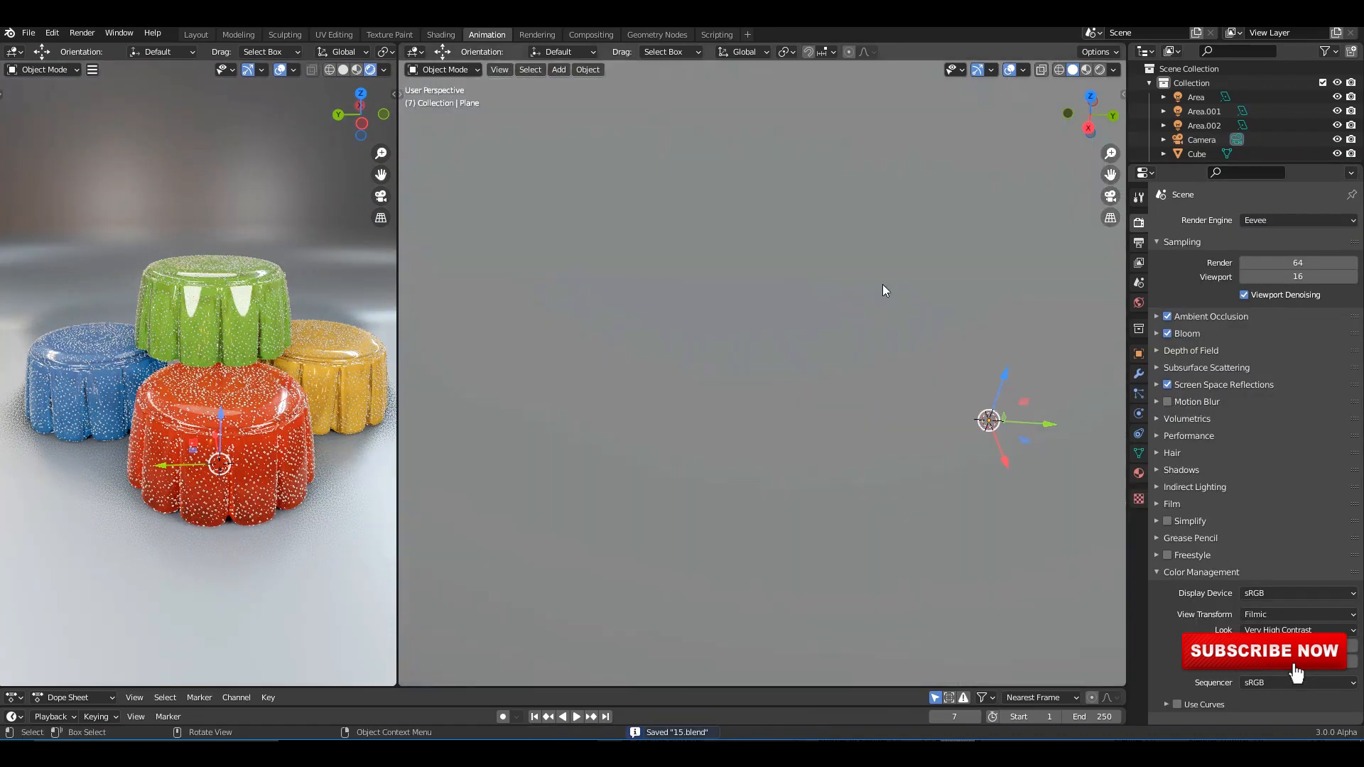
{"action": "middle_click_drag", "start_coordinate": [749, 357], "coordinate": [662, 387]}
{"action": "mouse_move", "coordinate": [714, 319]}
{"action": "middle_mouse_down"}
{"action": "mouse_move", "coordinate": [754, 310]}
{"action": "mouse_move", "coordinate": [587, 358]}
{"action": "mouse_move", "coordinate": [714, 327]}
{"action": "middle_mouse_up"}
{"action": "middle_click_drag", "start_coordinate": [586, 347], "coordinate": [687, 403], "text": "alt"}
{"action": "scroll", "coordinate": [686, 398], "scroll_direction": "up", "scroll_amount": 1}
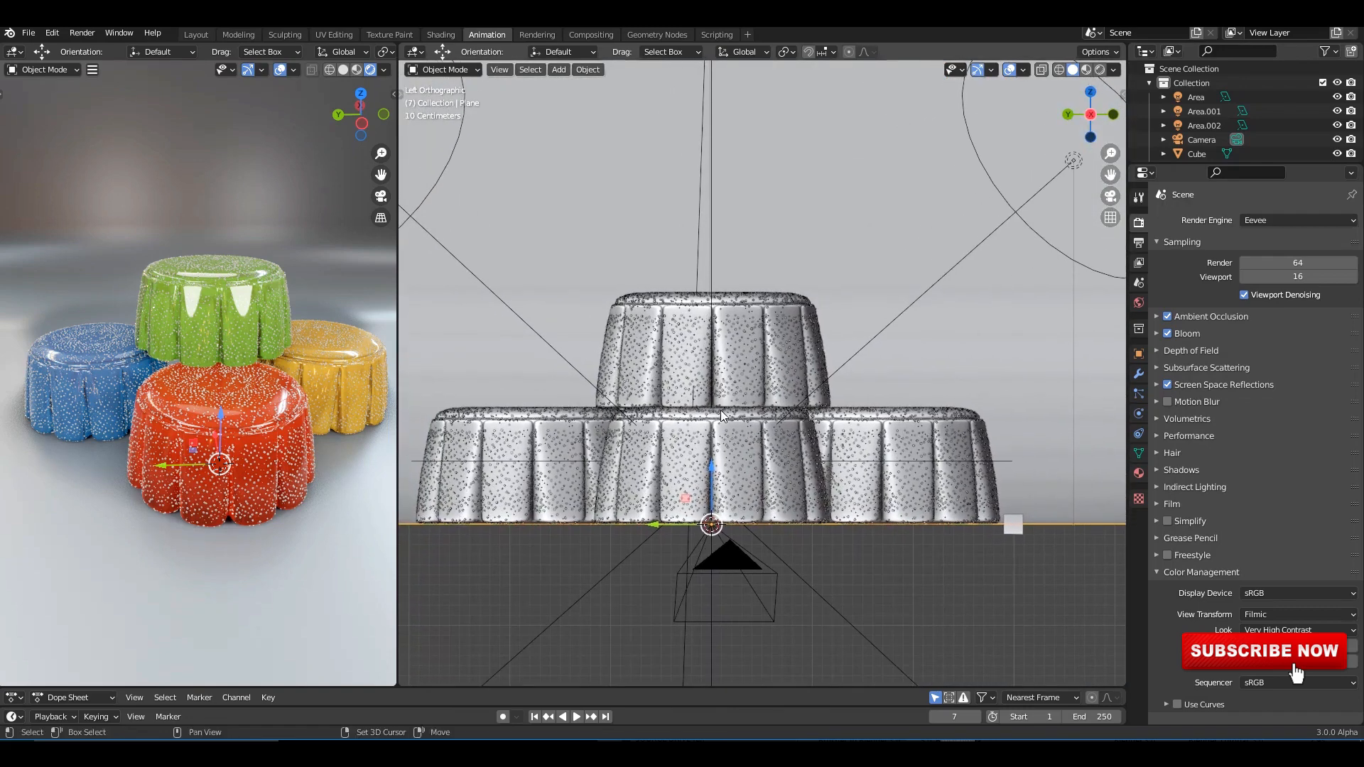
{"action": "key", "text": "KP_0"}
{"action": "key", "text": "ctrl+s"}
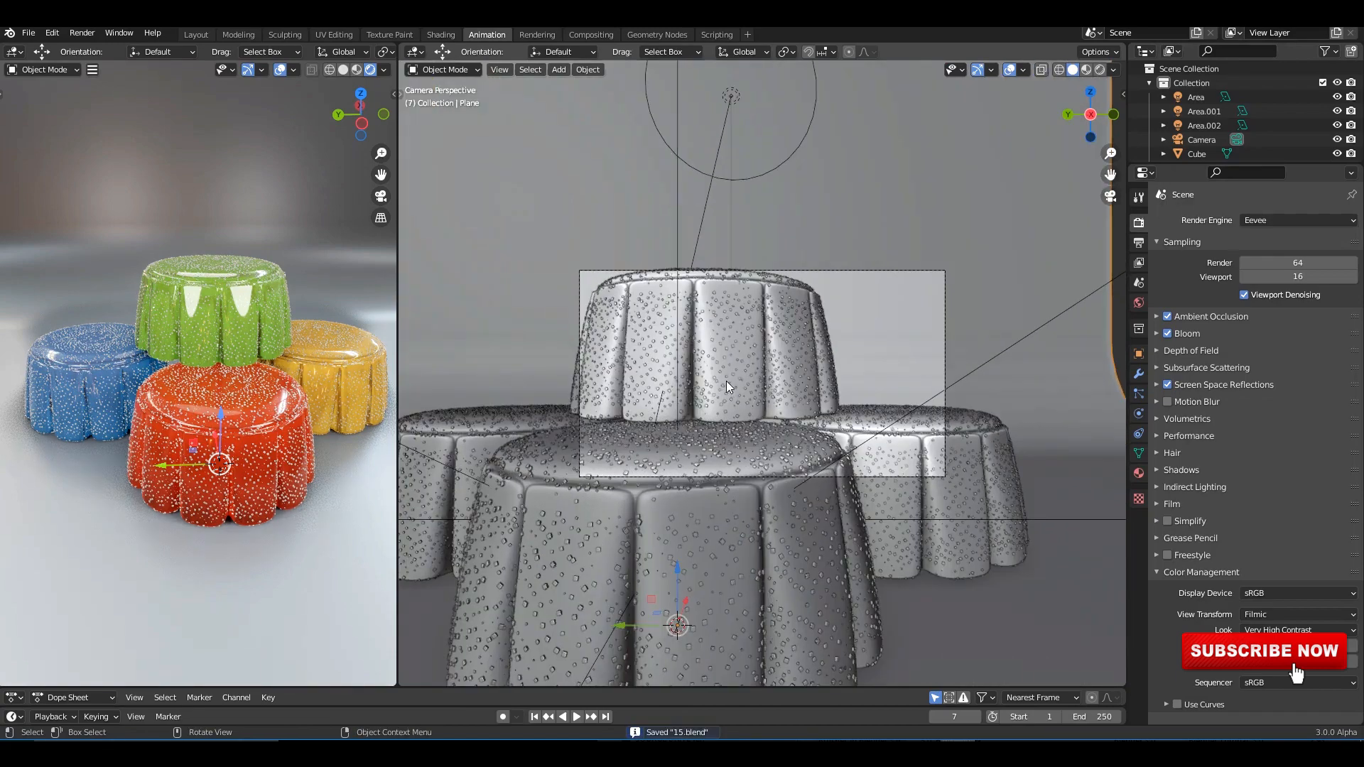
Step: Lock the camera to the view and pull it back until the whole jelly stack fits the frame
{"action": "scroll", "coordinate": [827, 360], "scroll_direction": "up", "scroll_amount": 2}
{"action": "key", "text": "n"}
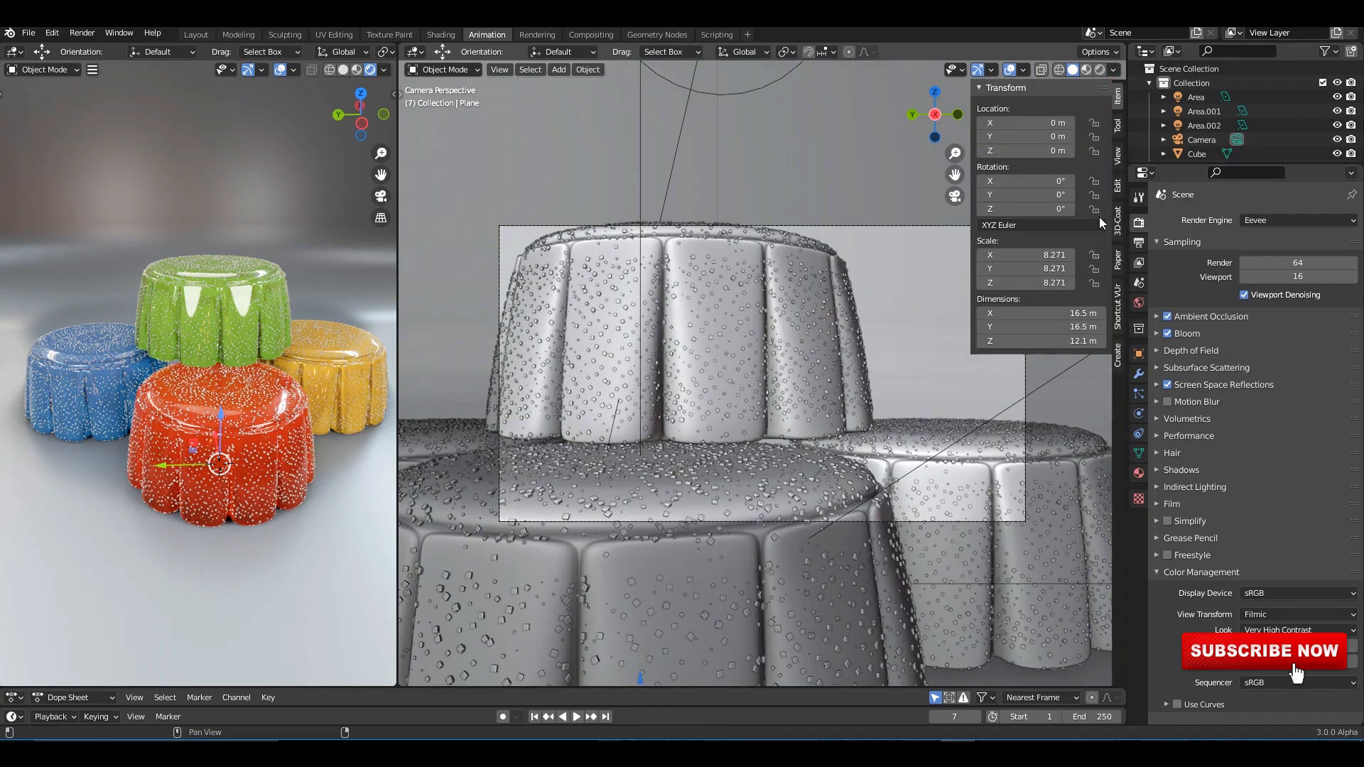
{"action": "left_click", "coordinate": [1117, 155]}
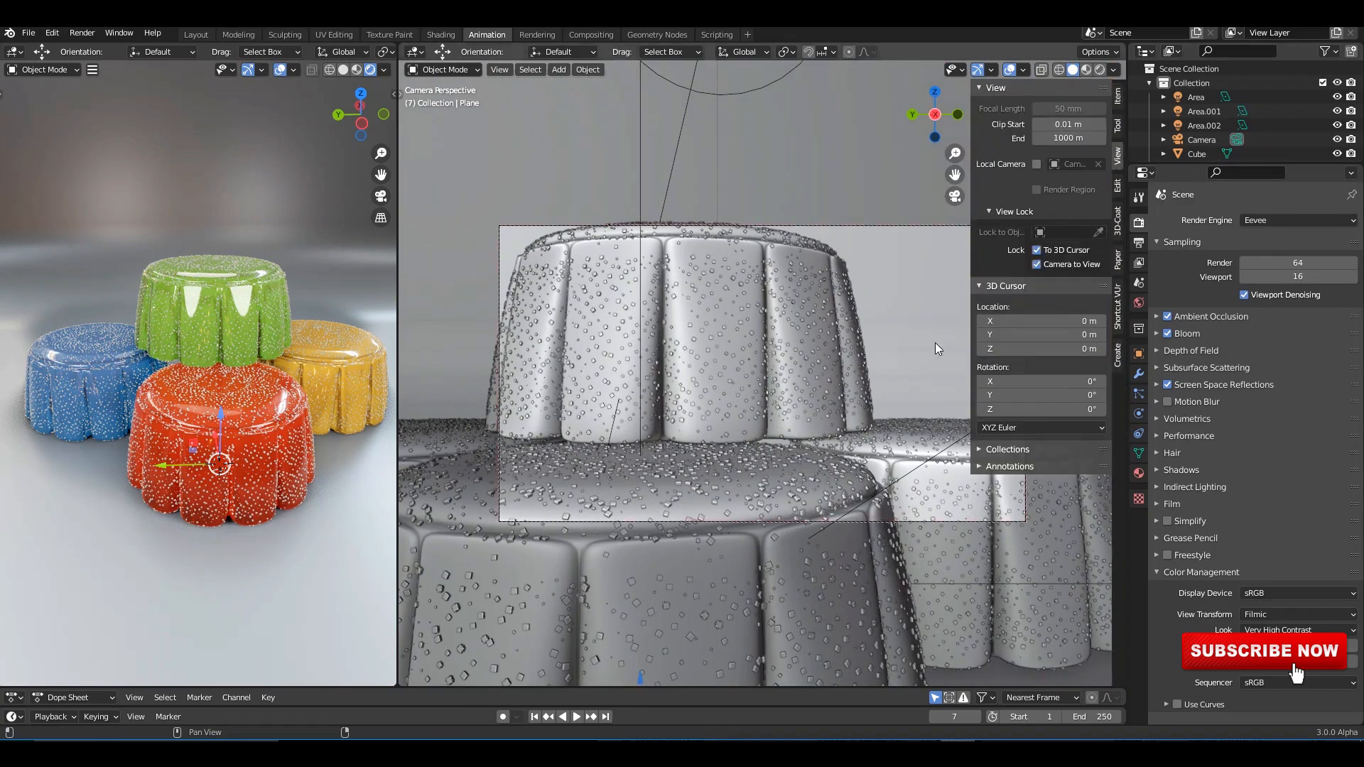
{"action": "key", "text": "n"}
{"action": "scroll", "coordinate": [793, 375], "scroll_direction": "down", "scroll_amount": 8}
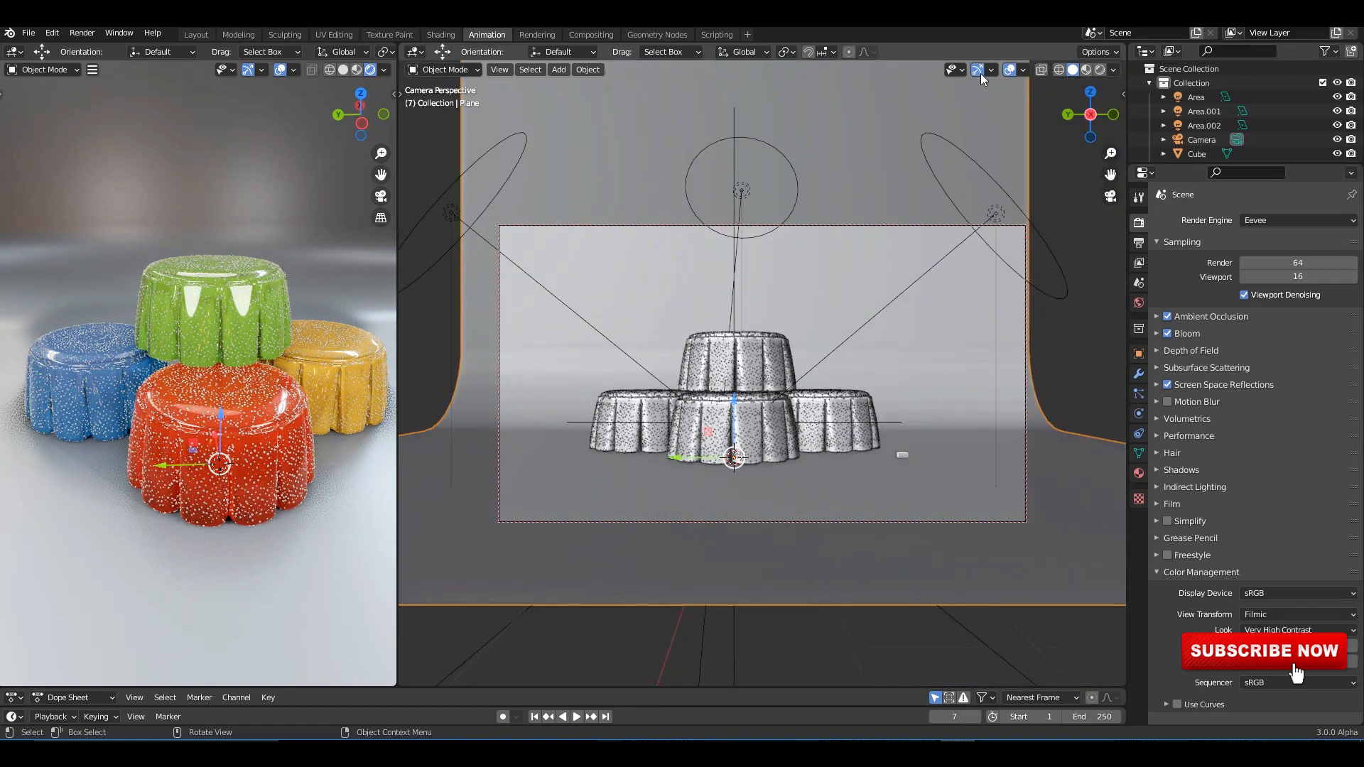
Step: Hide the viewport overlays, move the camera closer and move the small sugar-grain cube out of the camera frame
{"action": "left_click", "coordinate": [1010, 69]}
{"action": "scroll", "coordinate": [979, 533], "scroll_direction": "up", "scroll_amount": 3}
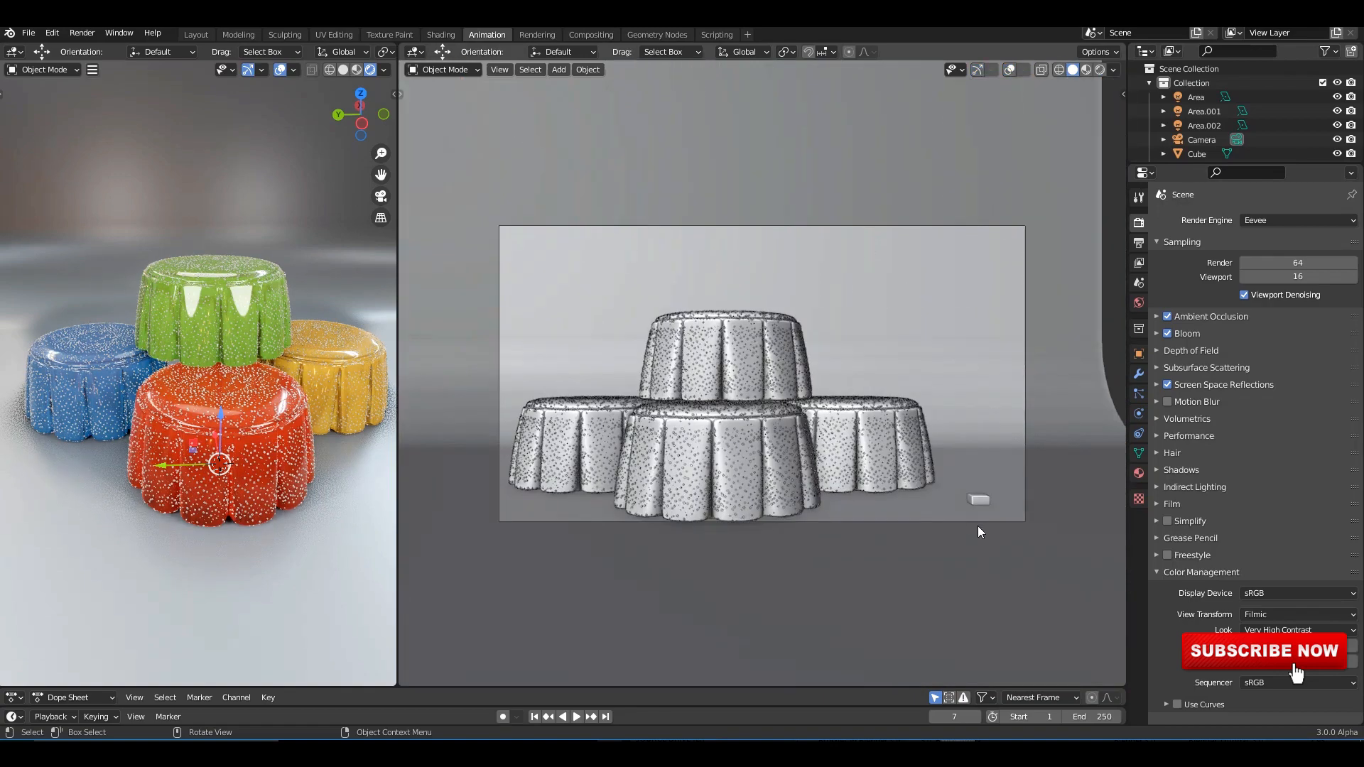
{"action": "left_click", "coordinate": [976, 503]}
{"action": "key", "text": "g"}
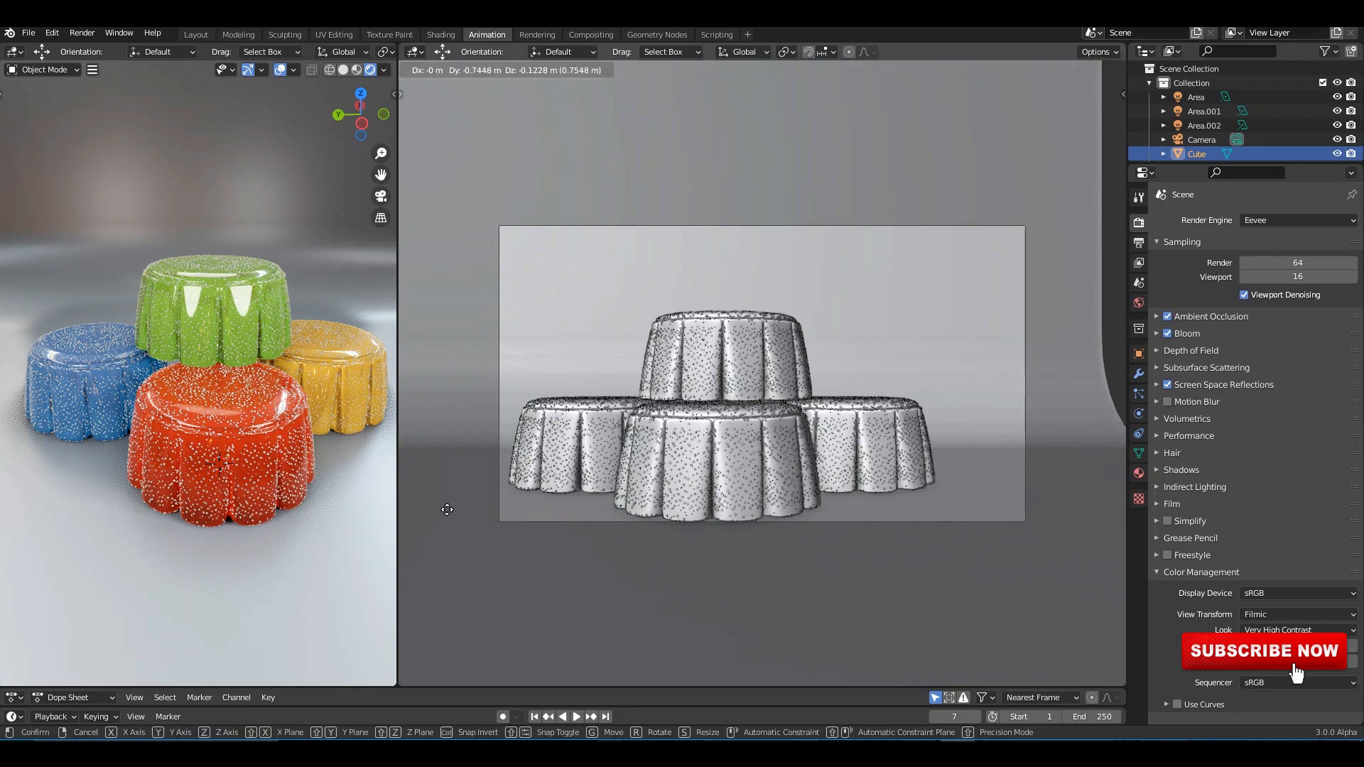
{"action": "left_click", "coordinate": [818, 401]}
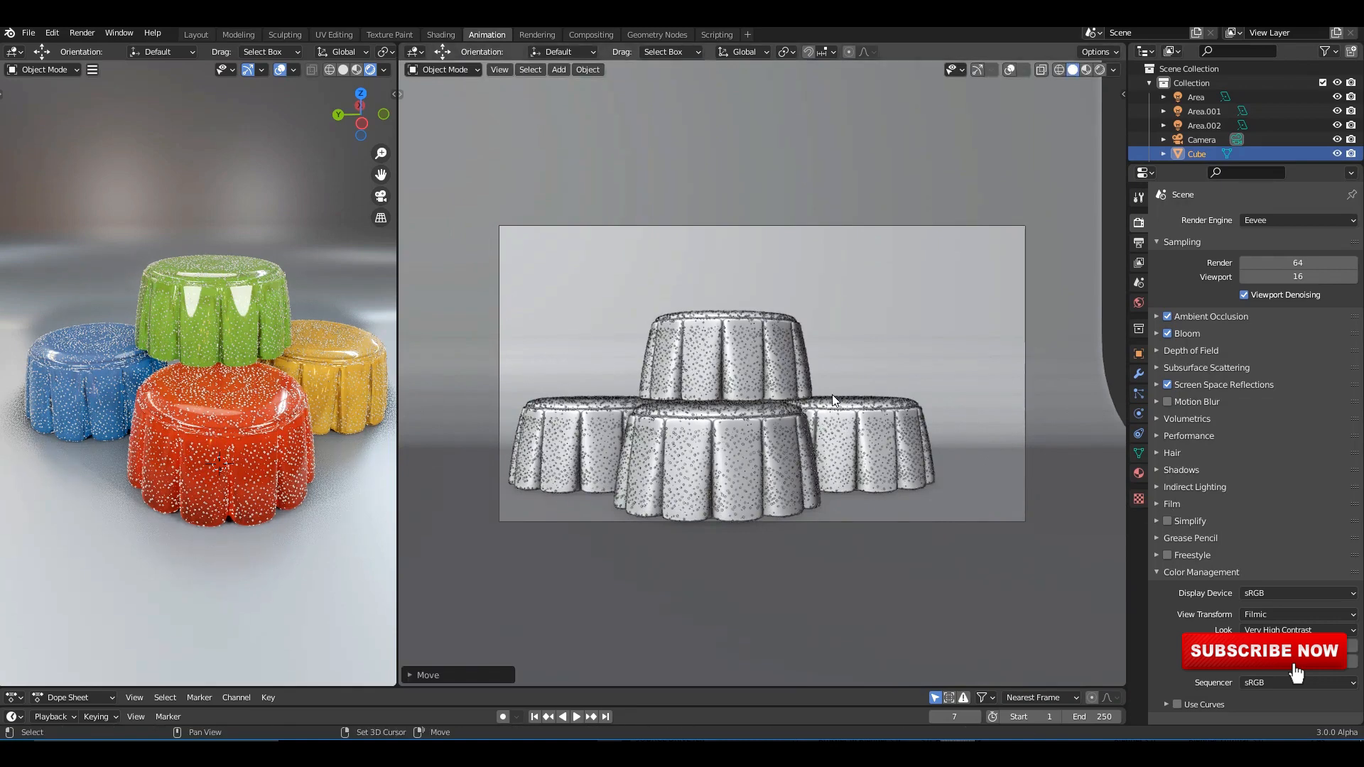
Step: Frame the stack from a higher camera angle with the render's Resolution X set to 1617 px, and save the file
{"action": "mouse_move", "coordinate": [757, 408]}
{"action": "middle_mouse_down"}
{"action": "mouse_move", "coordinate": [757, 421]}
{"action": "mouse_move", "coordinate": [755, 407]}
{"action": "middle_mouse_up"}
{"action": "middle_click_drag", "start_coordinate": [761, 359], "coordinate": [762, 321]}
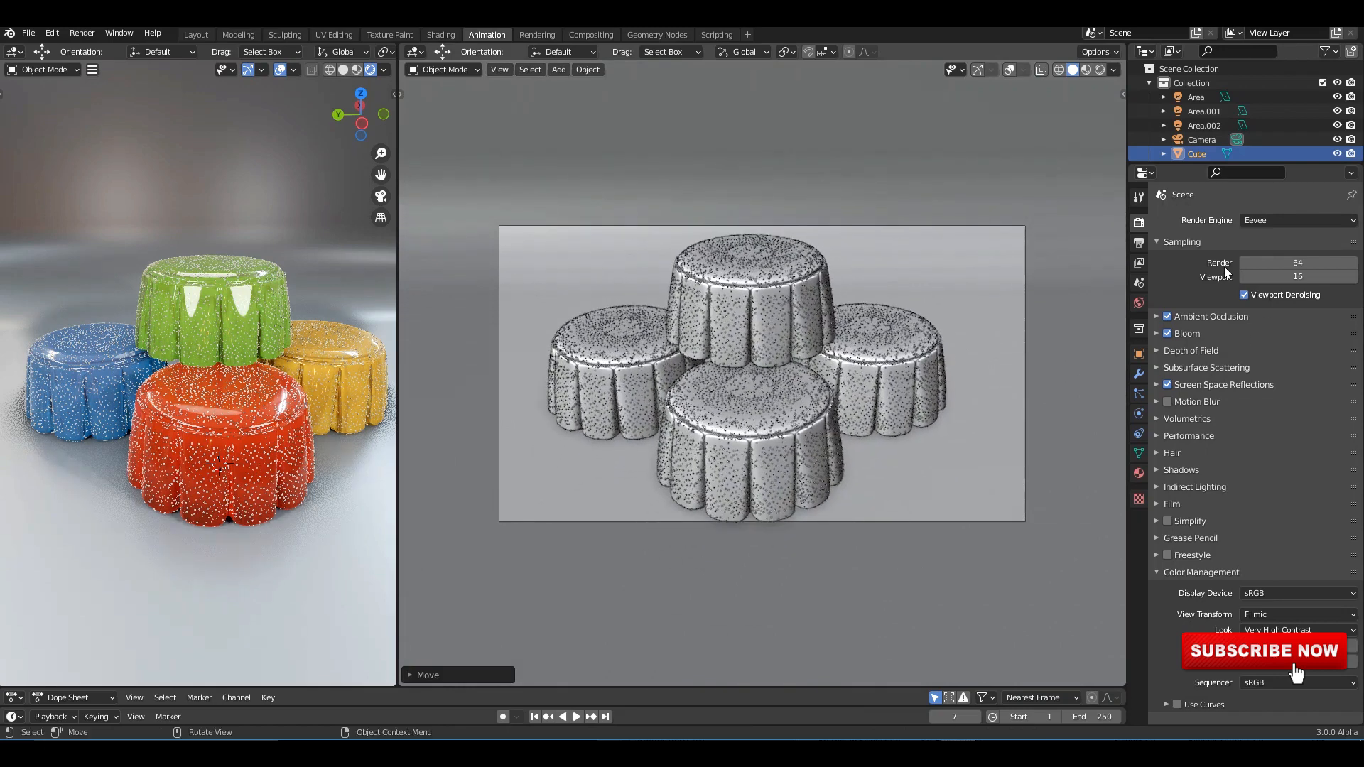
{"action": "left_click", "coordinate": [1140, 245]}
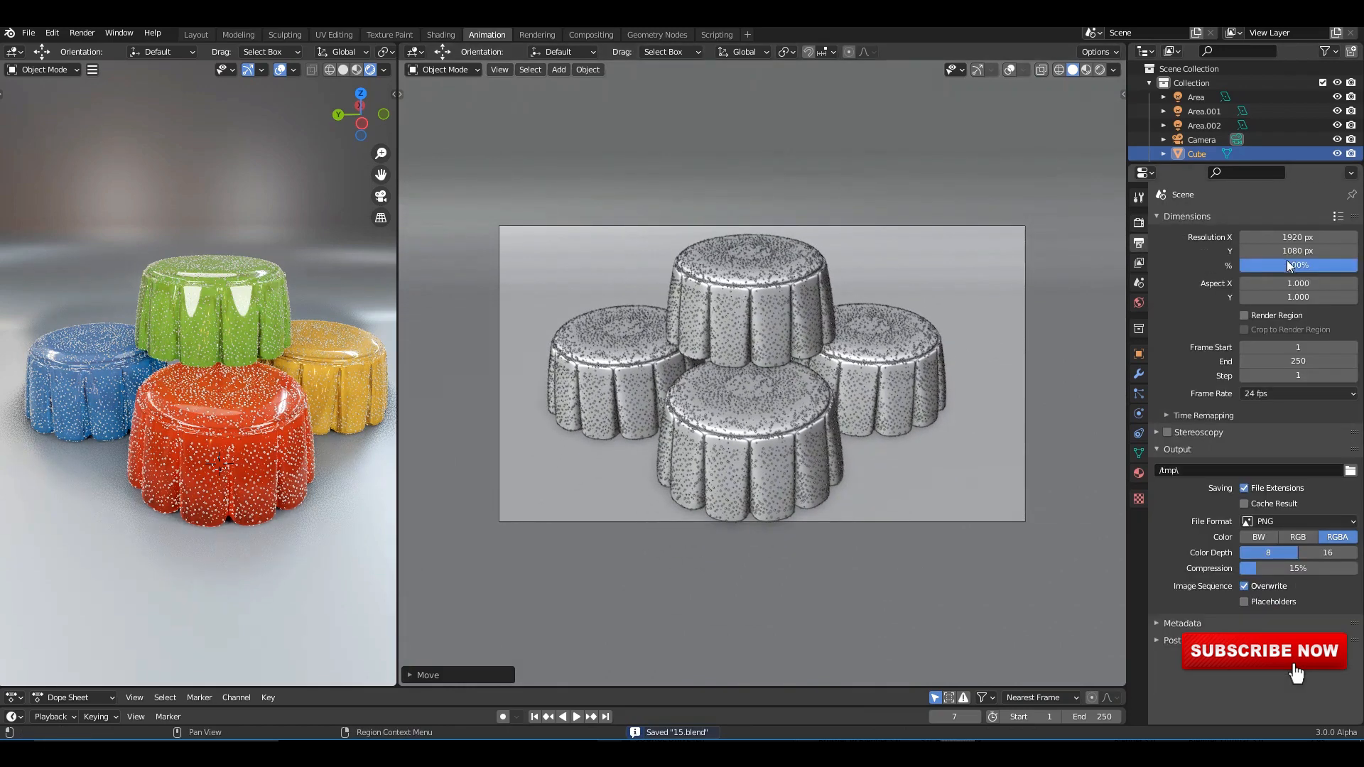
{"action": "left_click_drag", "start_coordinate": [1308, 245], "coordinate": [1208, 246]}
{"action": "middle_click_drag", "start_coordinate": [748, 373], "coordinate": [736, 364]}
{"action": "key", "text": "ctrl+s"}
{"action": "scroll", "coordinate": [727, 382], "scroll_direction": "down", "scroll_amount": 3}
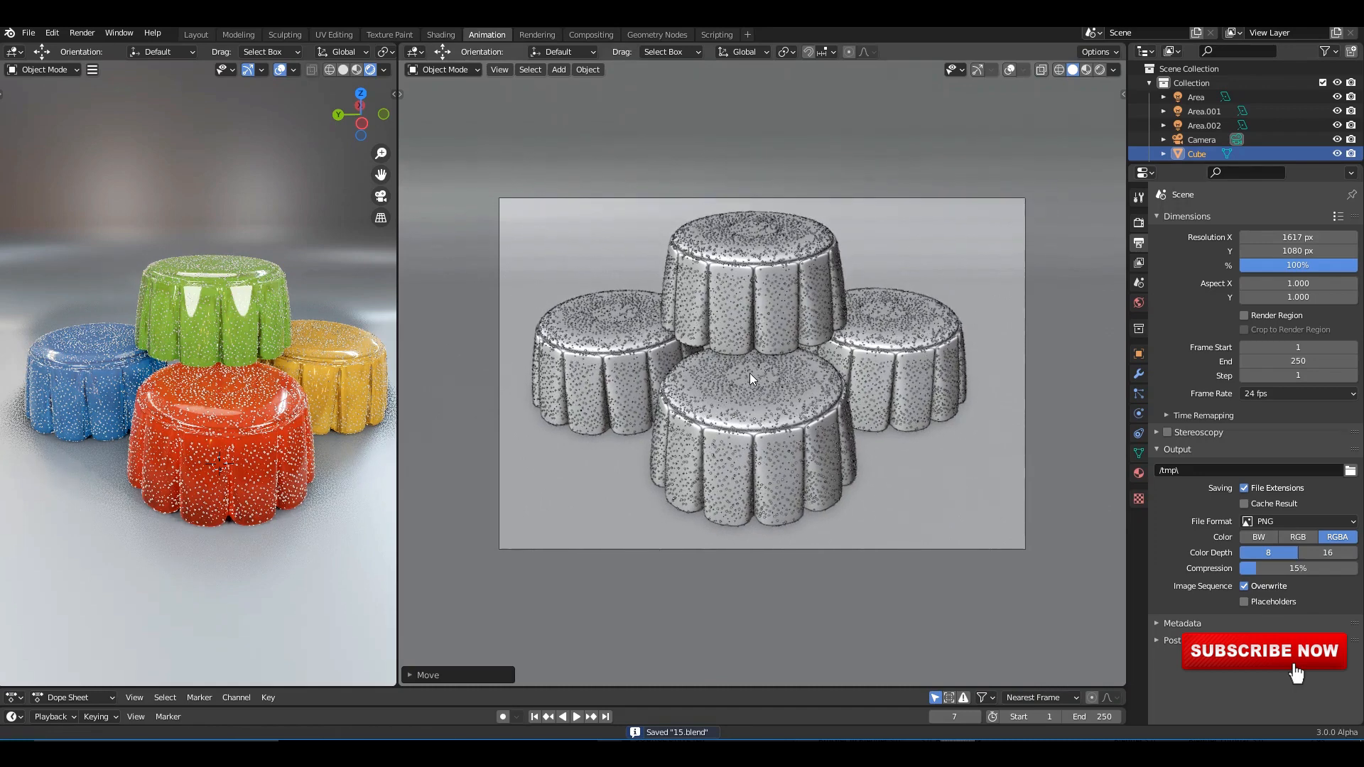
{"action": "mouse_move", "coordinate": [749, 373]}
{"action": "middle_mouse_down", "text": "shift"}
{"action": "mouse_move", "coordinate": [730, 368]}
{"action": "mouse_move", "coordinate": [751, 375]}
{"action": "middle_mouse_up", "text": "shift"}
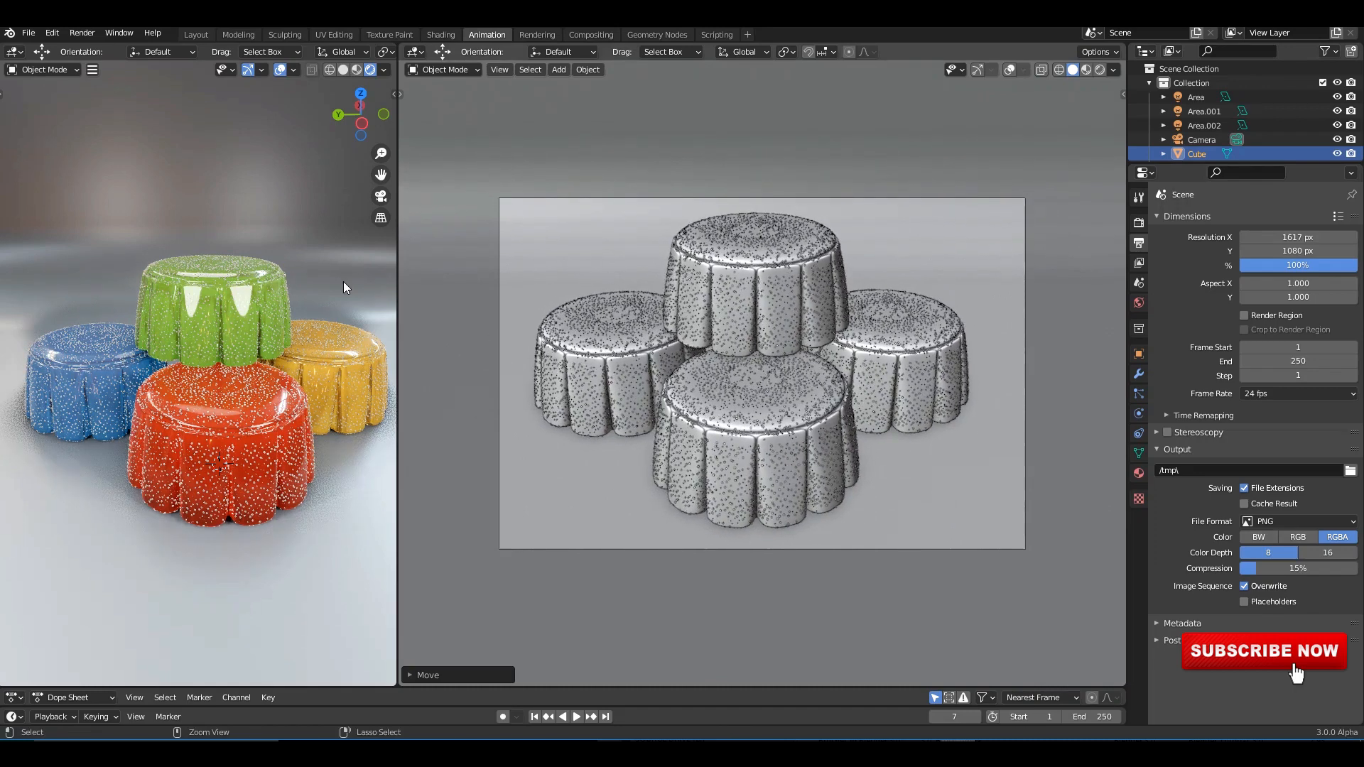
Step: Show the camera view in the rendered viewport and render the image
{"action": "left_click", "coordinate": [343, 274]}
{"action": "key", "text": "KP_0"}
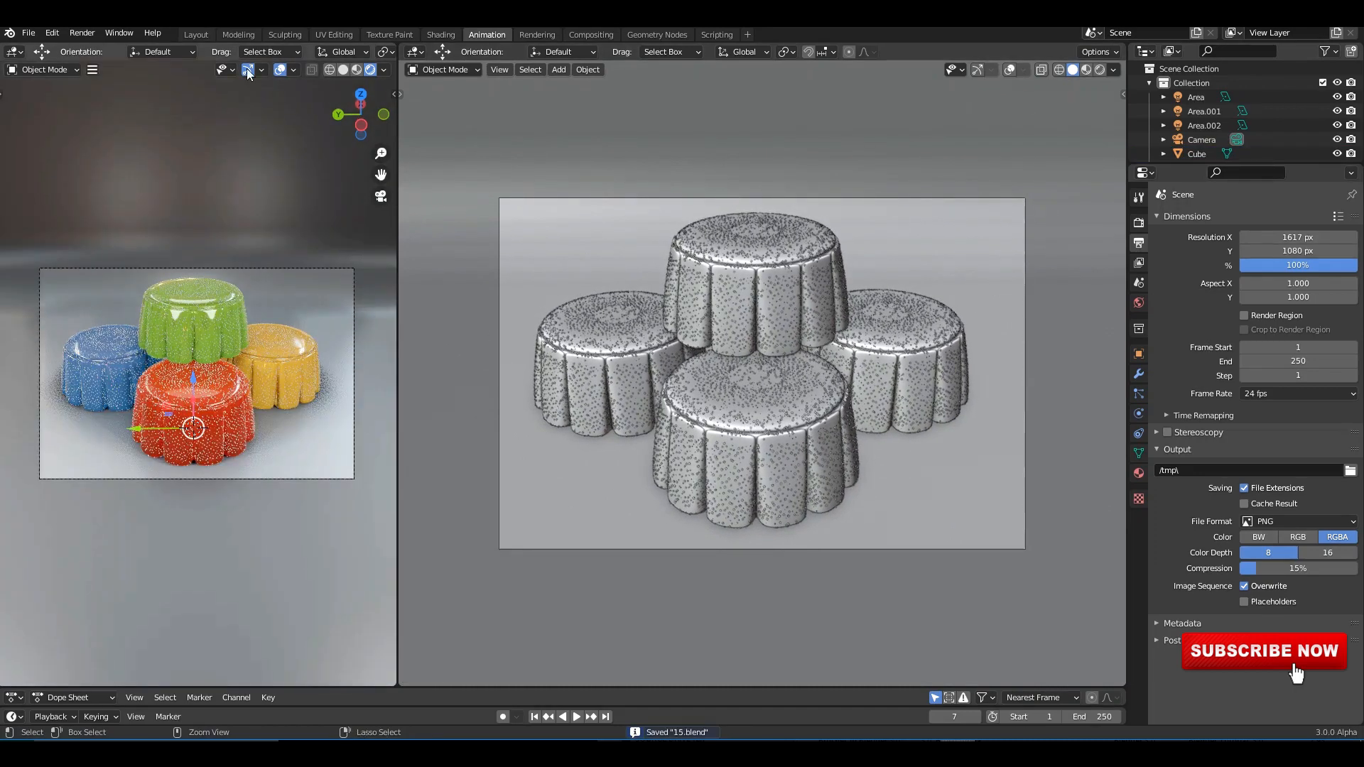
{"action": "left_click", "coordinate": [87, 33]}
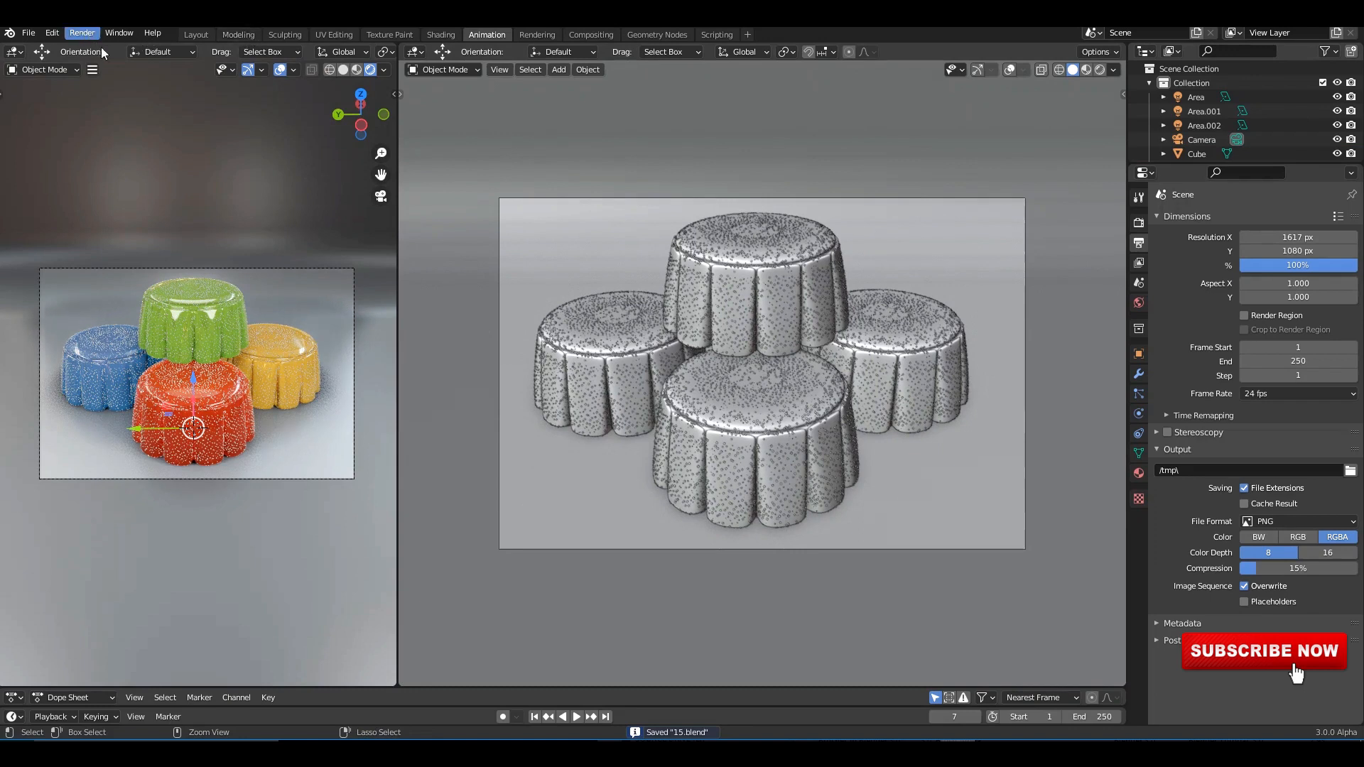
{"action": "left_click", "coordinate": [101, 49]}
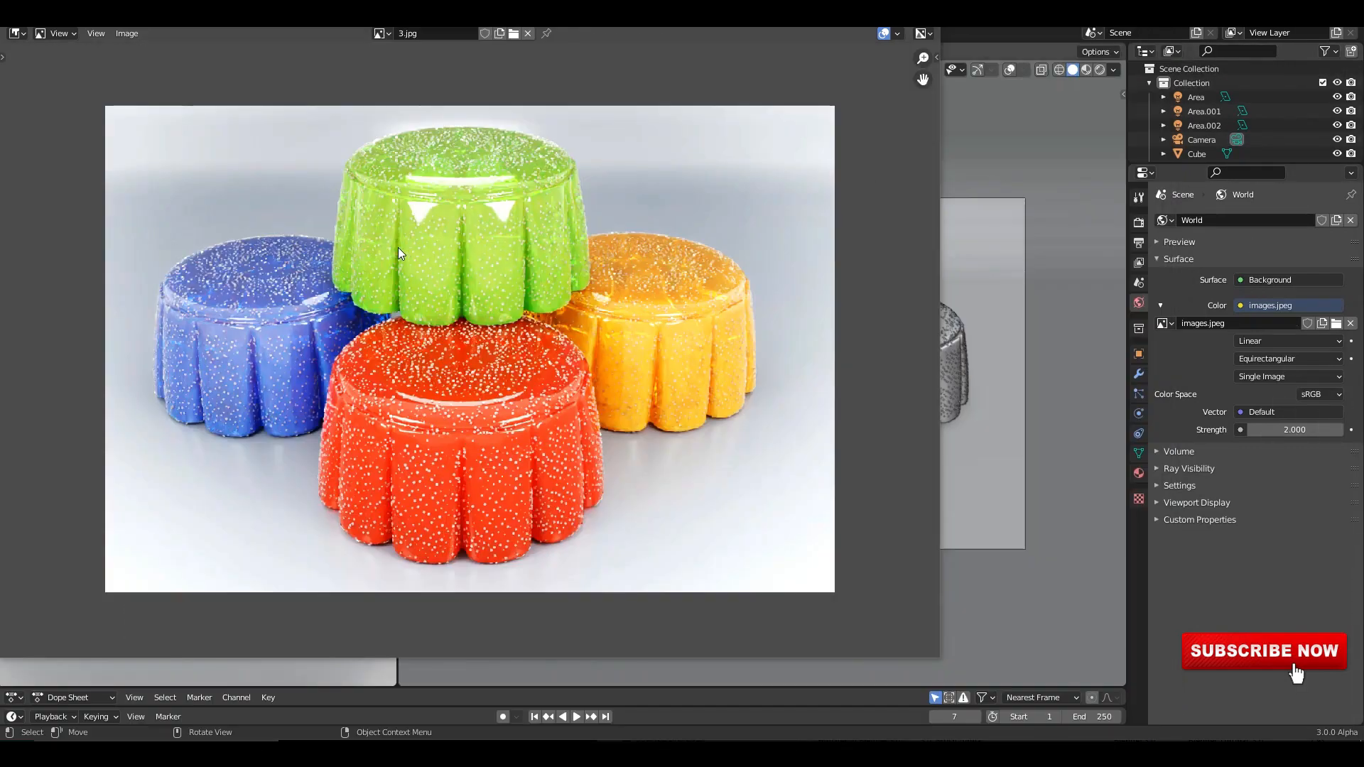
Step: Examine the jellies and their sugar grains up close in the finished image 3.jpg
{"action": "scroll", "coordinate": [426, 252], "scroll_direction": "up", "scroll_amount": 3}
{"action": "middle_click_drag", "start_coordinate": [494, 223], "coordinate": [508, 51]}
{"action": "scroll", "coordinate": [508, 57], "scroll_direction": "down", "scroll_amount": 1}
{"action": "middle_click_drag", "start_coordinate": [508, 107], "coordinate": [521, 241]}
{"action": "scroll", "coordinate": [522, 246], "scroll_direction": "down", "scroll_amount": 2}
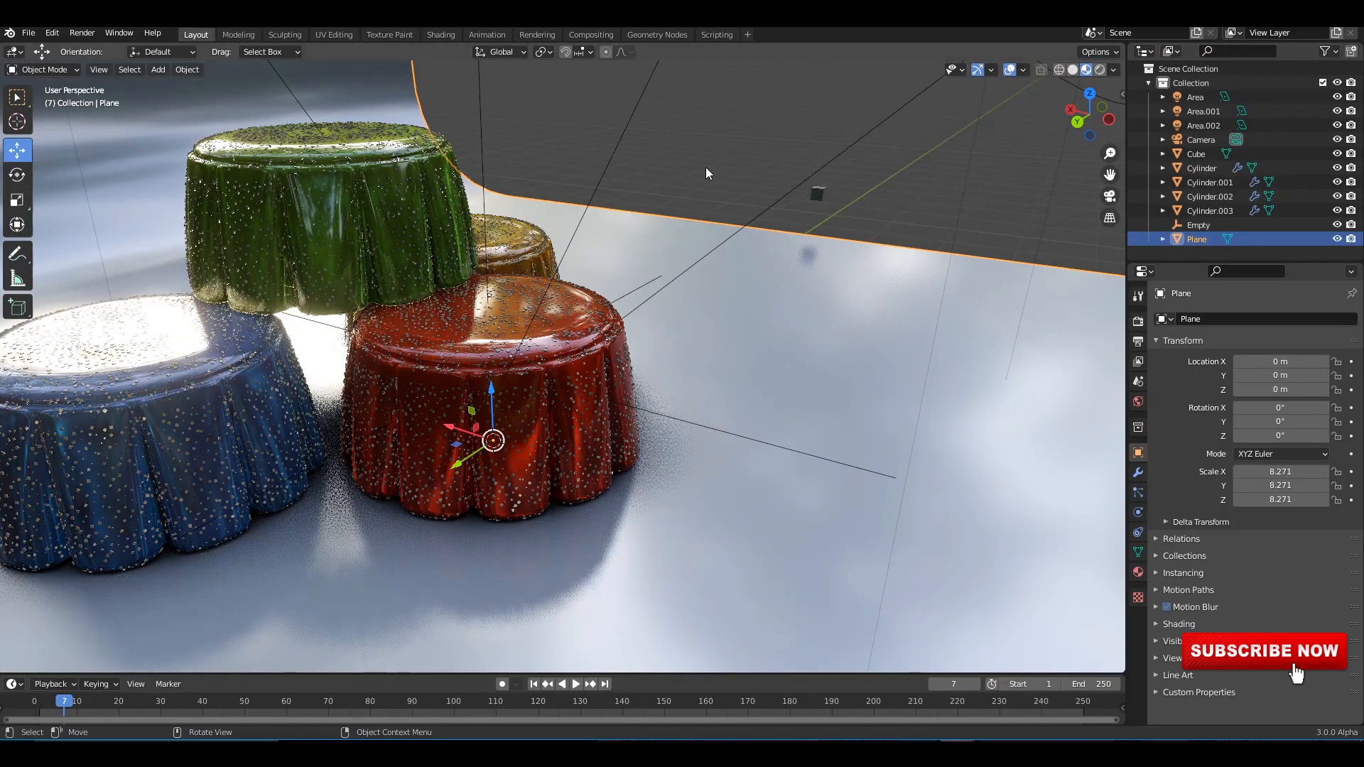
Step: Inspect the jelly stack in material preview, wireframe and solid shading, comparing it with the finished image
{"action": "left_click", "coordinate": [703, 170]}
{"action": "middle_click_drag", "start_coordinate": [588, 210], "coordinate": [1023, 220]}
{"action": "left_click", "coordinate": [860, 212]}
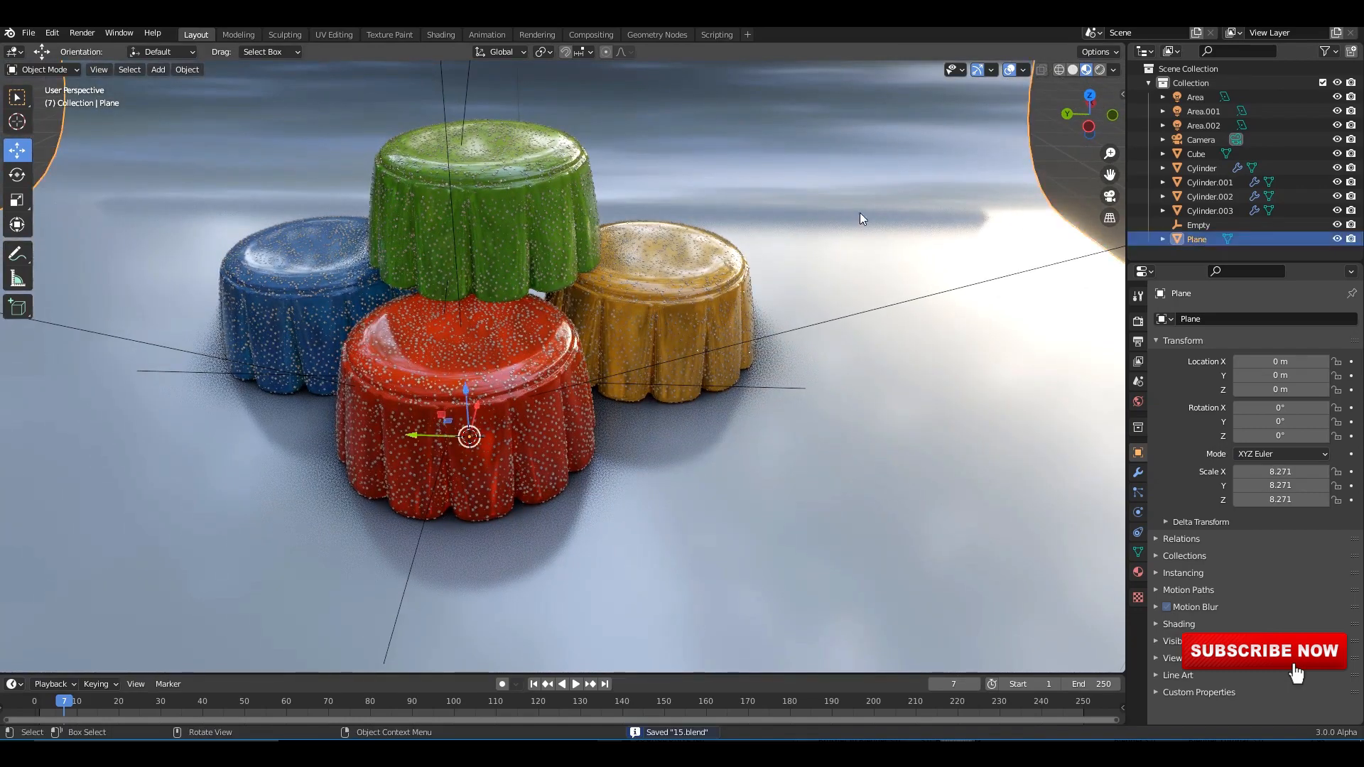
{"action": "key", "text": "z"}
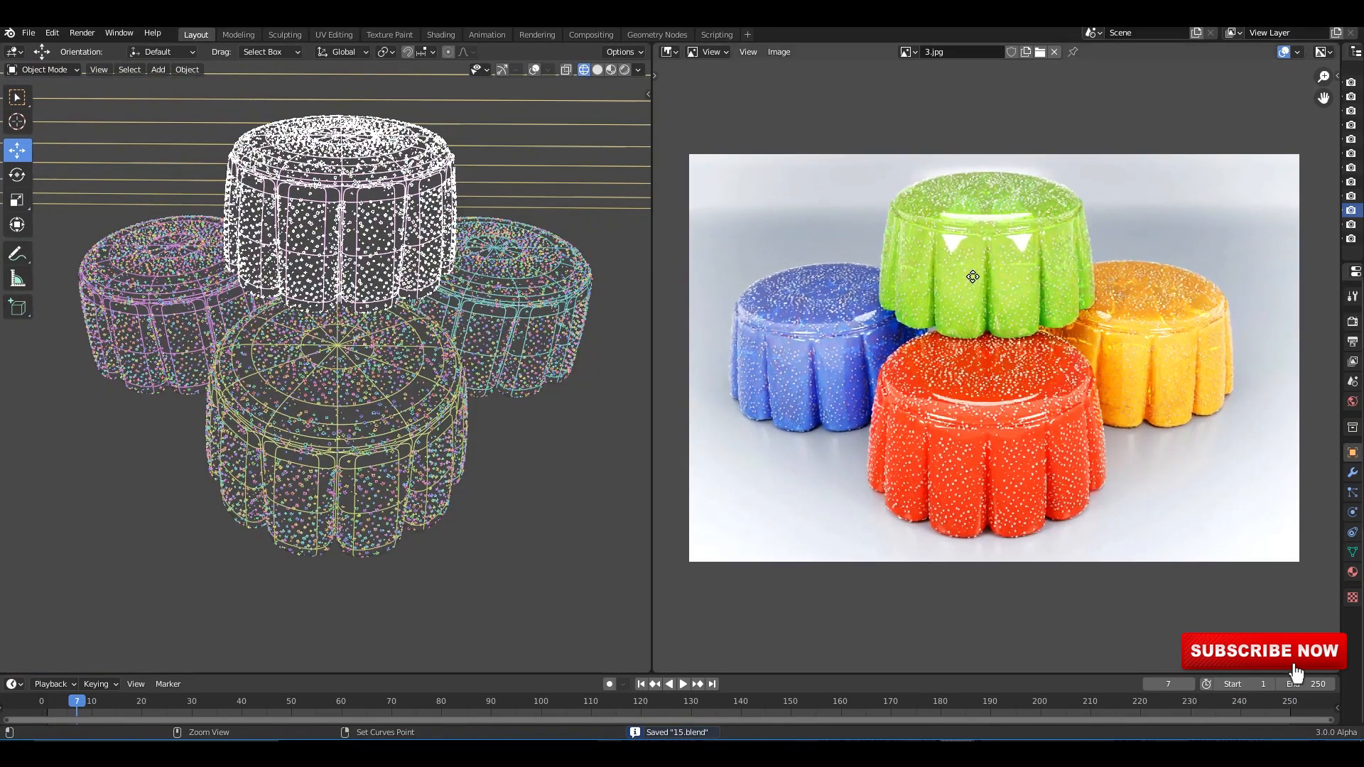
{"action": "middle_click_drag", "start_coordinate": [973, 277], "coordinate": [972, 234], "text": "ctrl"}
{"action": "middle_click_drag", "start_coordinate": [883, 264], "coordinate": [905, 268]}
{"action": "middle_click_drag", "start_coordinate": [387, 312], "coordinate": [444, 305]}
{"action": "mouse_move", "coordinate": [533, 490]}
{"action": "middle_mouse_down", "text": "shift"}
{"action": "mouse_move", "coordinate": [483, 373]}
{"action": "mouse_move", "coordinate": [436, 344]}
{"action": "mouse_move", "coordinate": [531, 258]}
{"action": "mouse_move", "coordinate": [463, 327]}
{"action": "mouse_move", "coordinate": [469, 340]}
{"action": "mouse_move", "coordinate": [500, 323]}
{"action": "mouse_move", "coordinate": [379, 346]}
{"action": "mouse_move", "coordinate": [583, 140]}
{"action": "middle_mouse_up", "text": "shift"}
{"action": "left_click", "coordinate": [598, 69]}
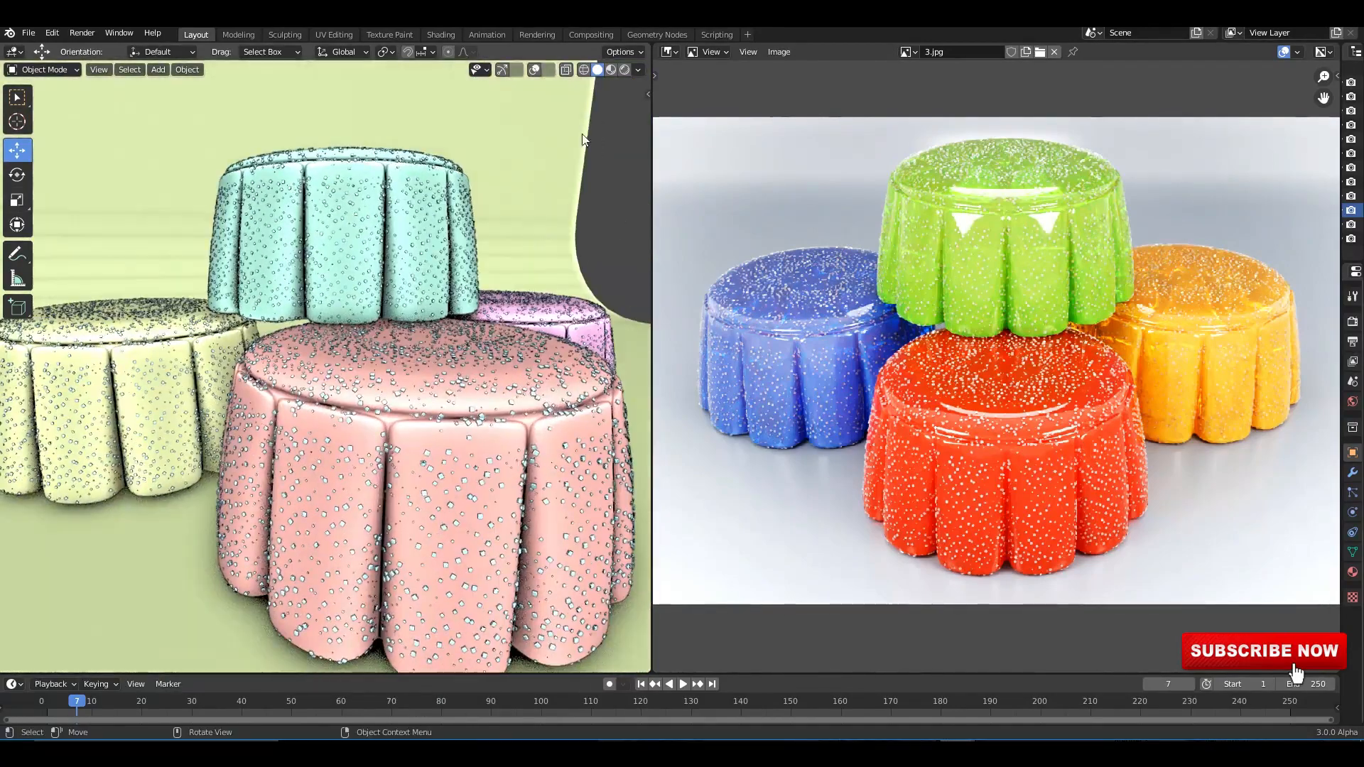
{"action": "scroll", "coordinate": [450, 387], "scroll_direction": "down", "scroll_amount": 1}
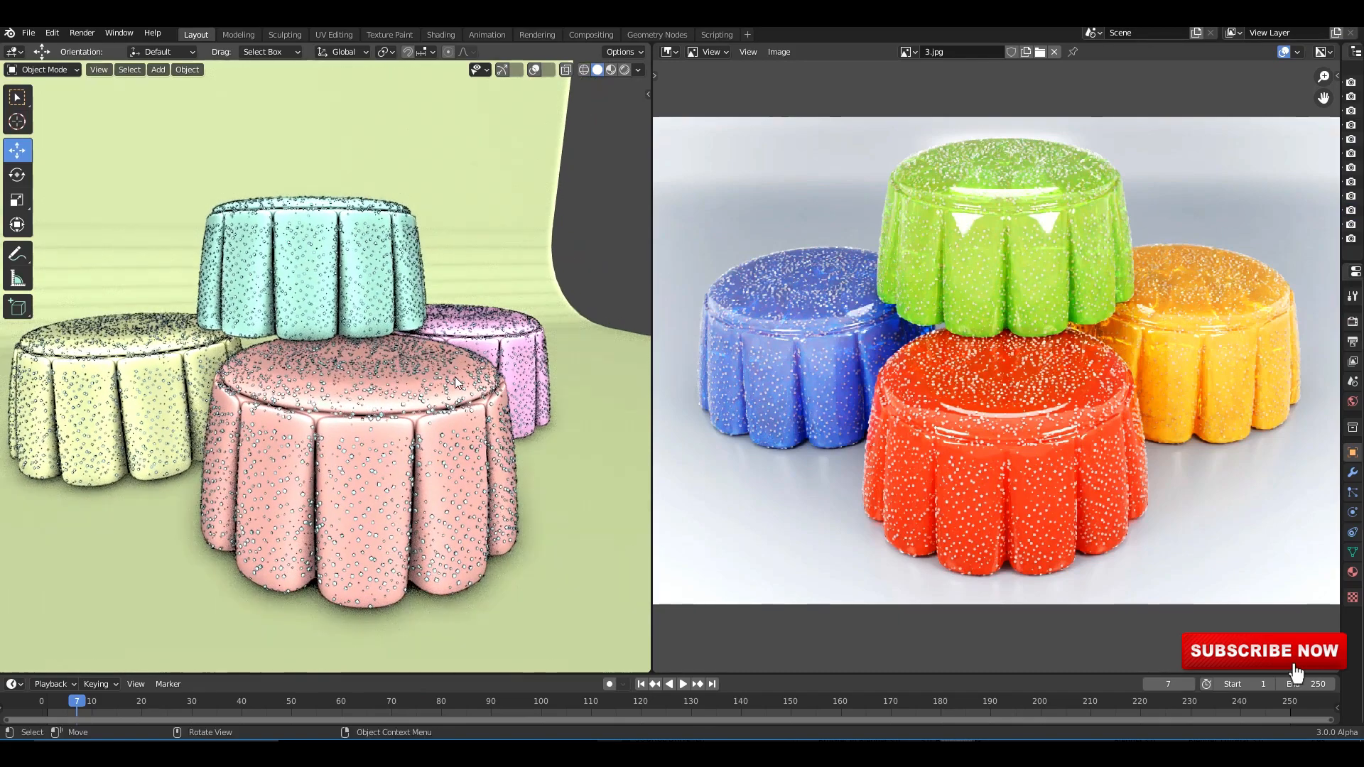
{"action": "mouse_move", "coordinate": [456, 382]}
{"action": "middle_mouse_down"}
{"action": "mouse_move", "coordinate": [384, 347]}
{"action": "mouse_move", "coordinate": [411, 357]}
{"action": "mouse_move", "coordinate": [435, 395]}
{"action": "middle_mouse_up"}
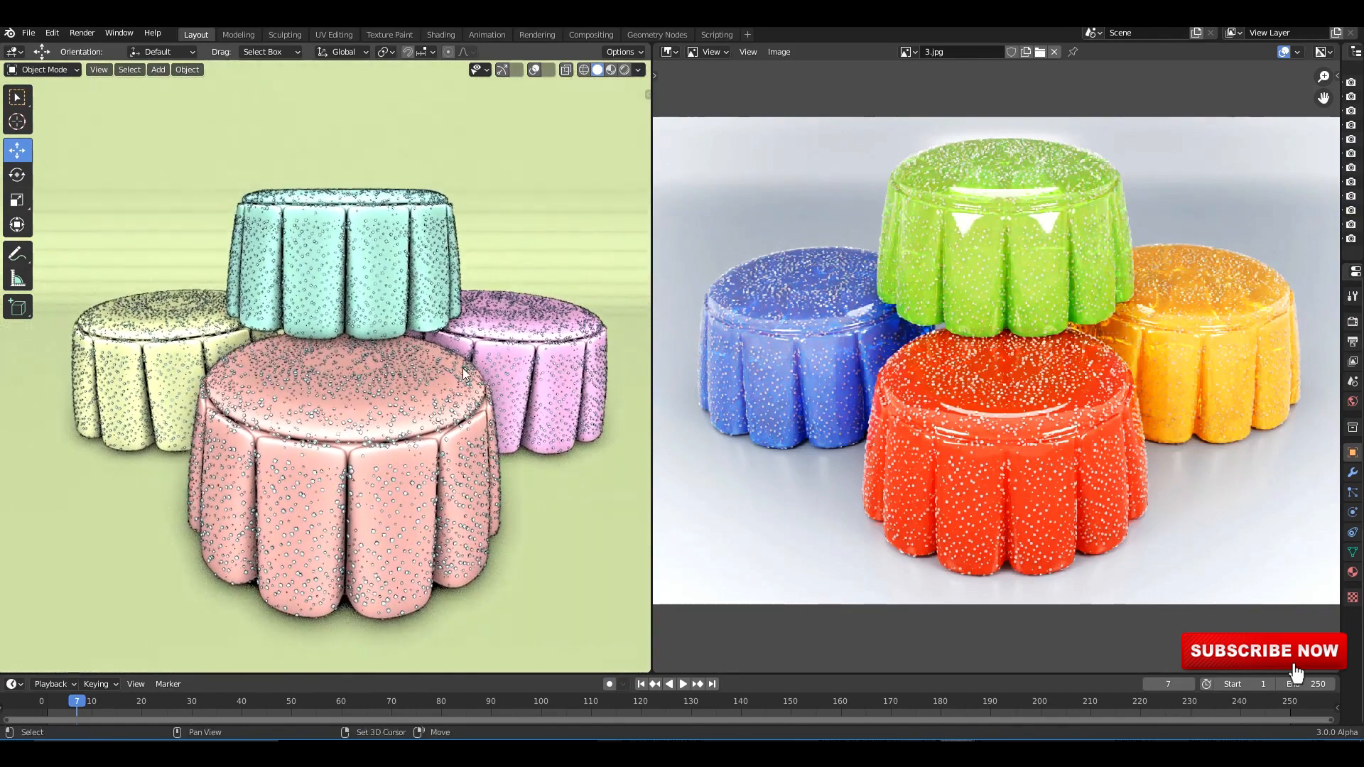
Step: Show the stack in rendered shading and examine the yellow jelly's sugar grains up close in the finished image 3.jpg
{"action": "left_click", "coordinate": [623, 70]}
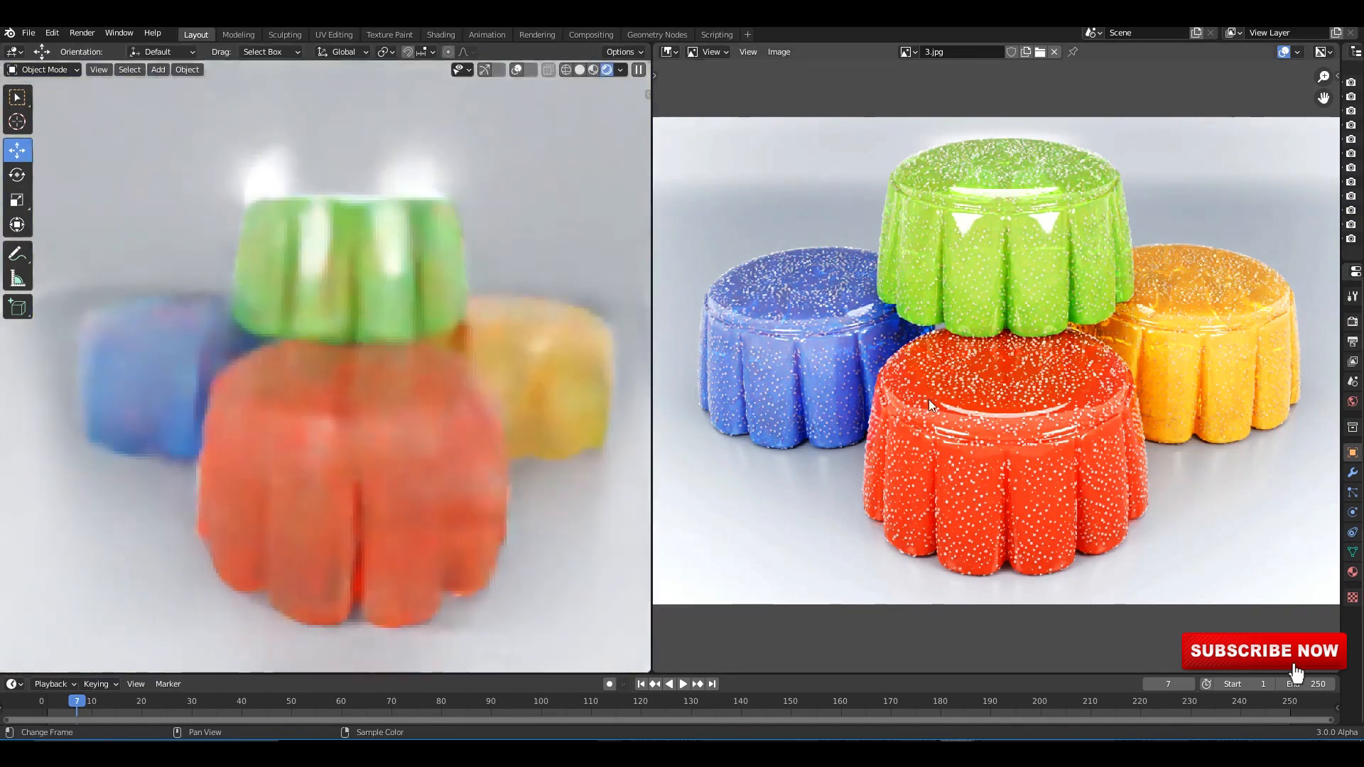
{"action": "middle_click_drag", "start_coordinate": [989, 348], "coordinate": [1060, 186], "text": "ctrl"}
{"action": "middle_click_drag", "start_coordinate": [1060, 186], "coordinate": [804, 349]}
{"action": "scroll", "coordinate": [1023, 395], "scroll_direction": "up", "scroll_amount": 2}
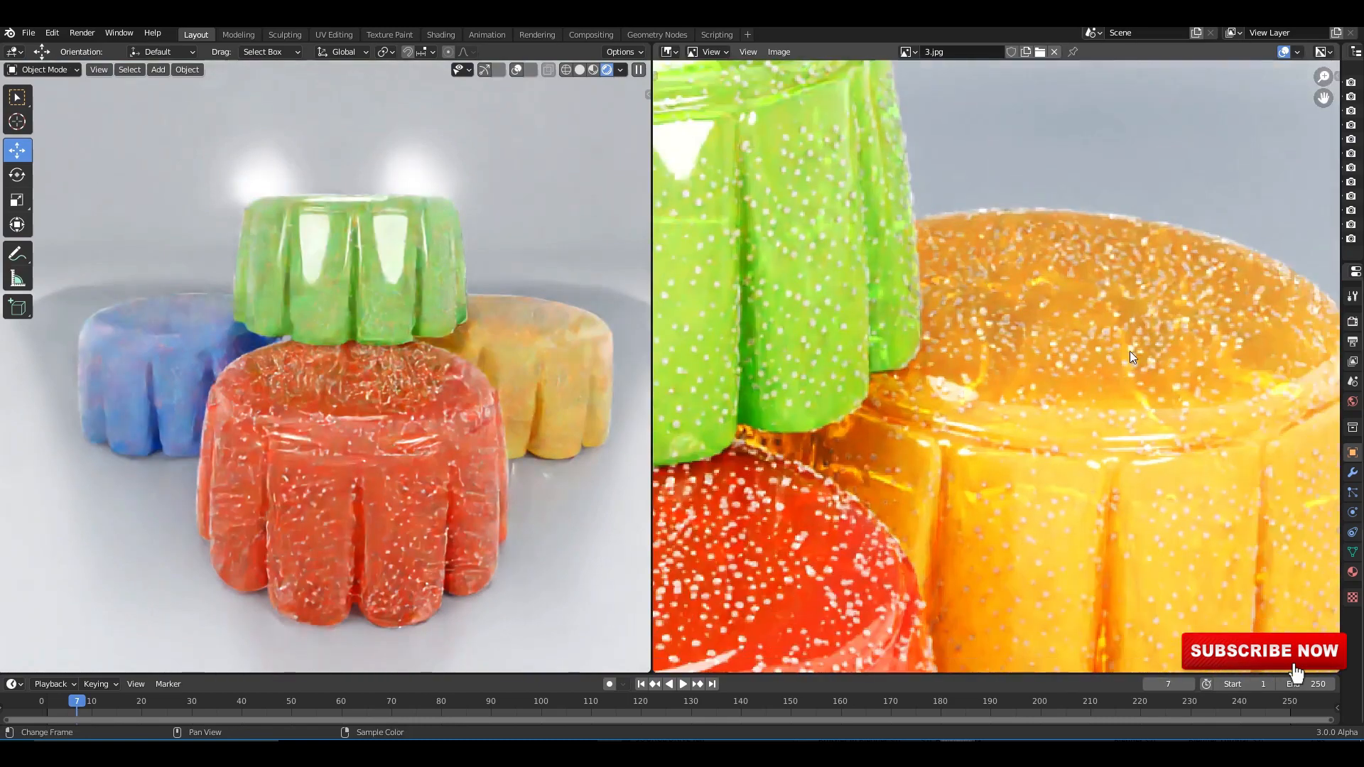